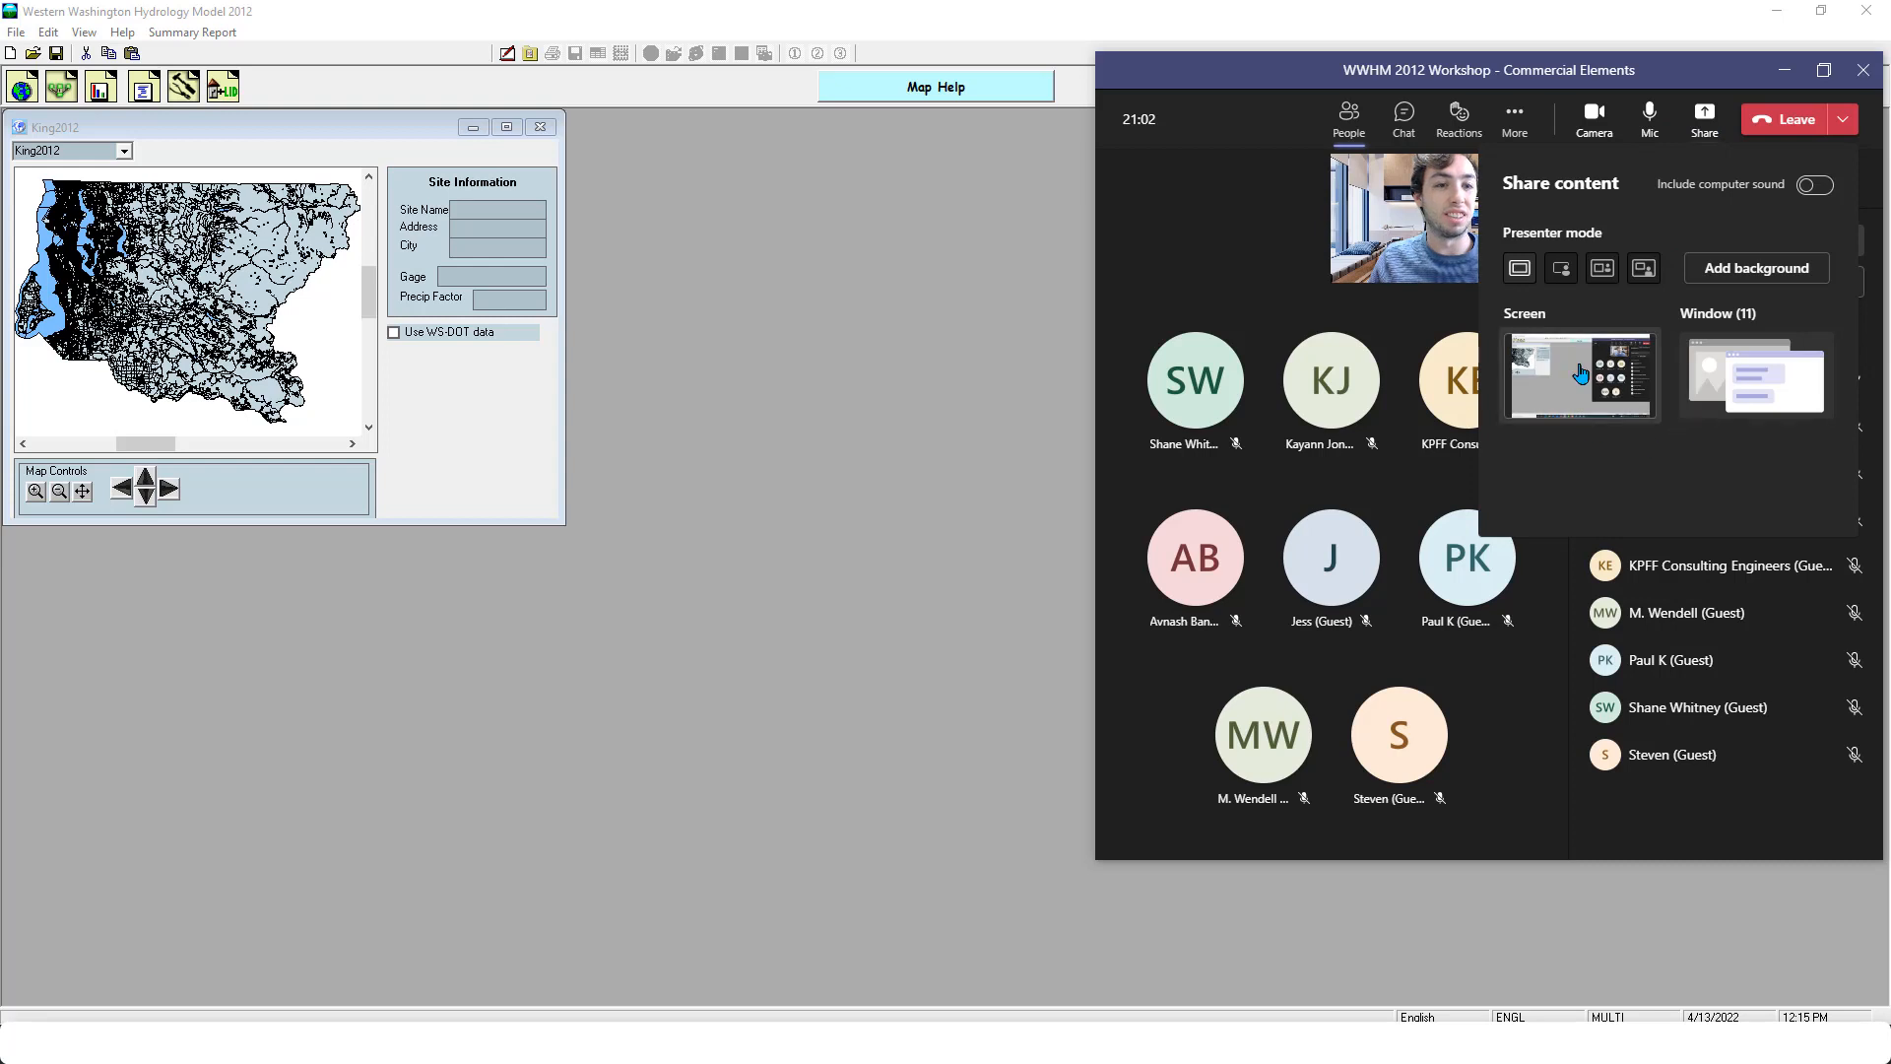
# - Share the full screen in the Teams meeting
pyautogui.click(1587, 356)
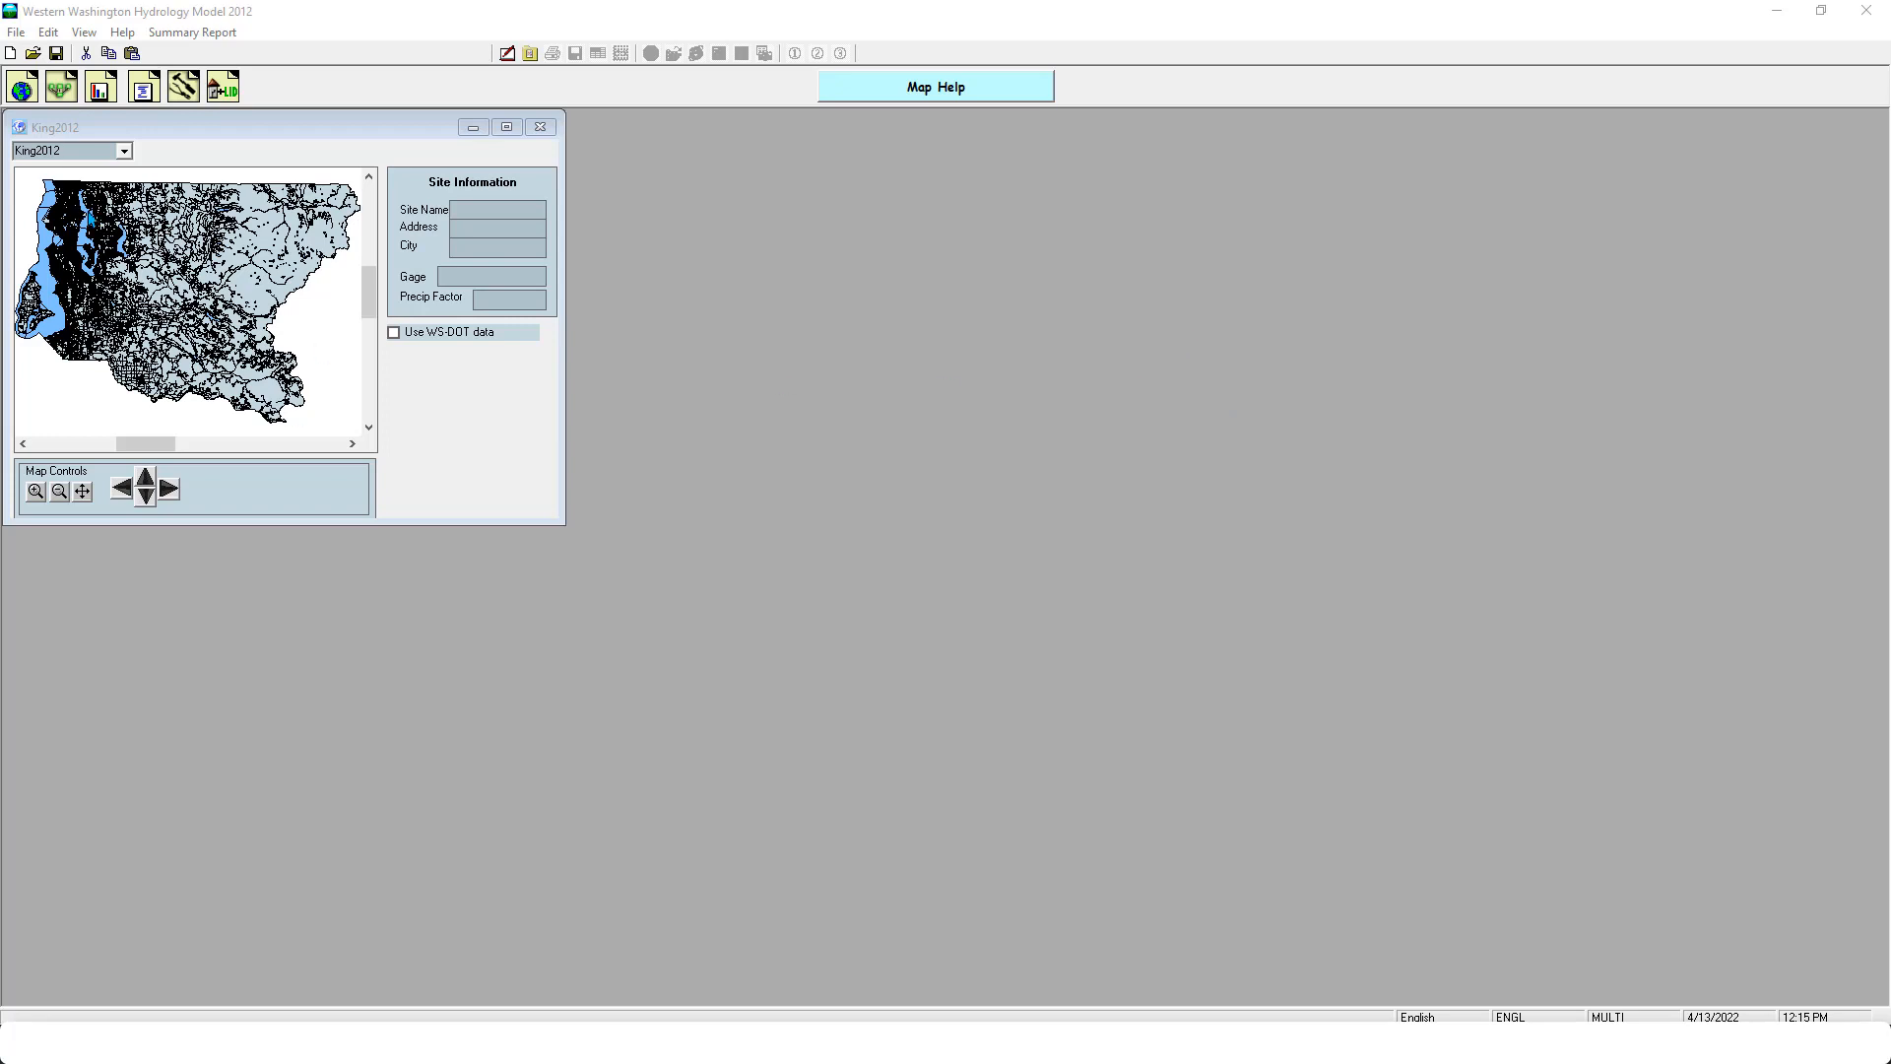
# - Select a project site in the western part of the King2012 county map, using the Seatac gage
pyautogui.click(243, 196)
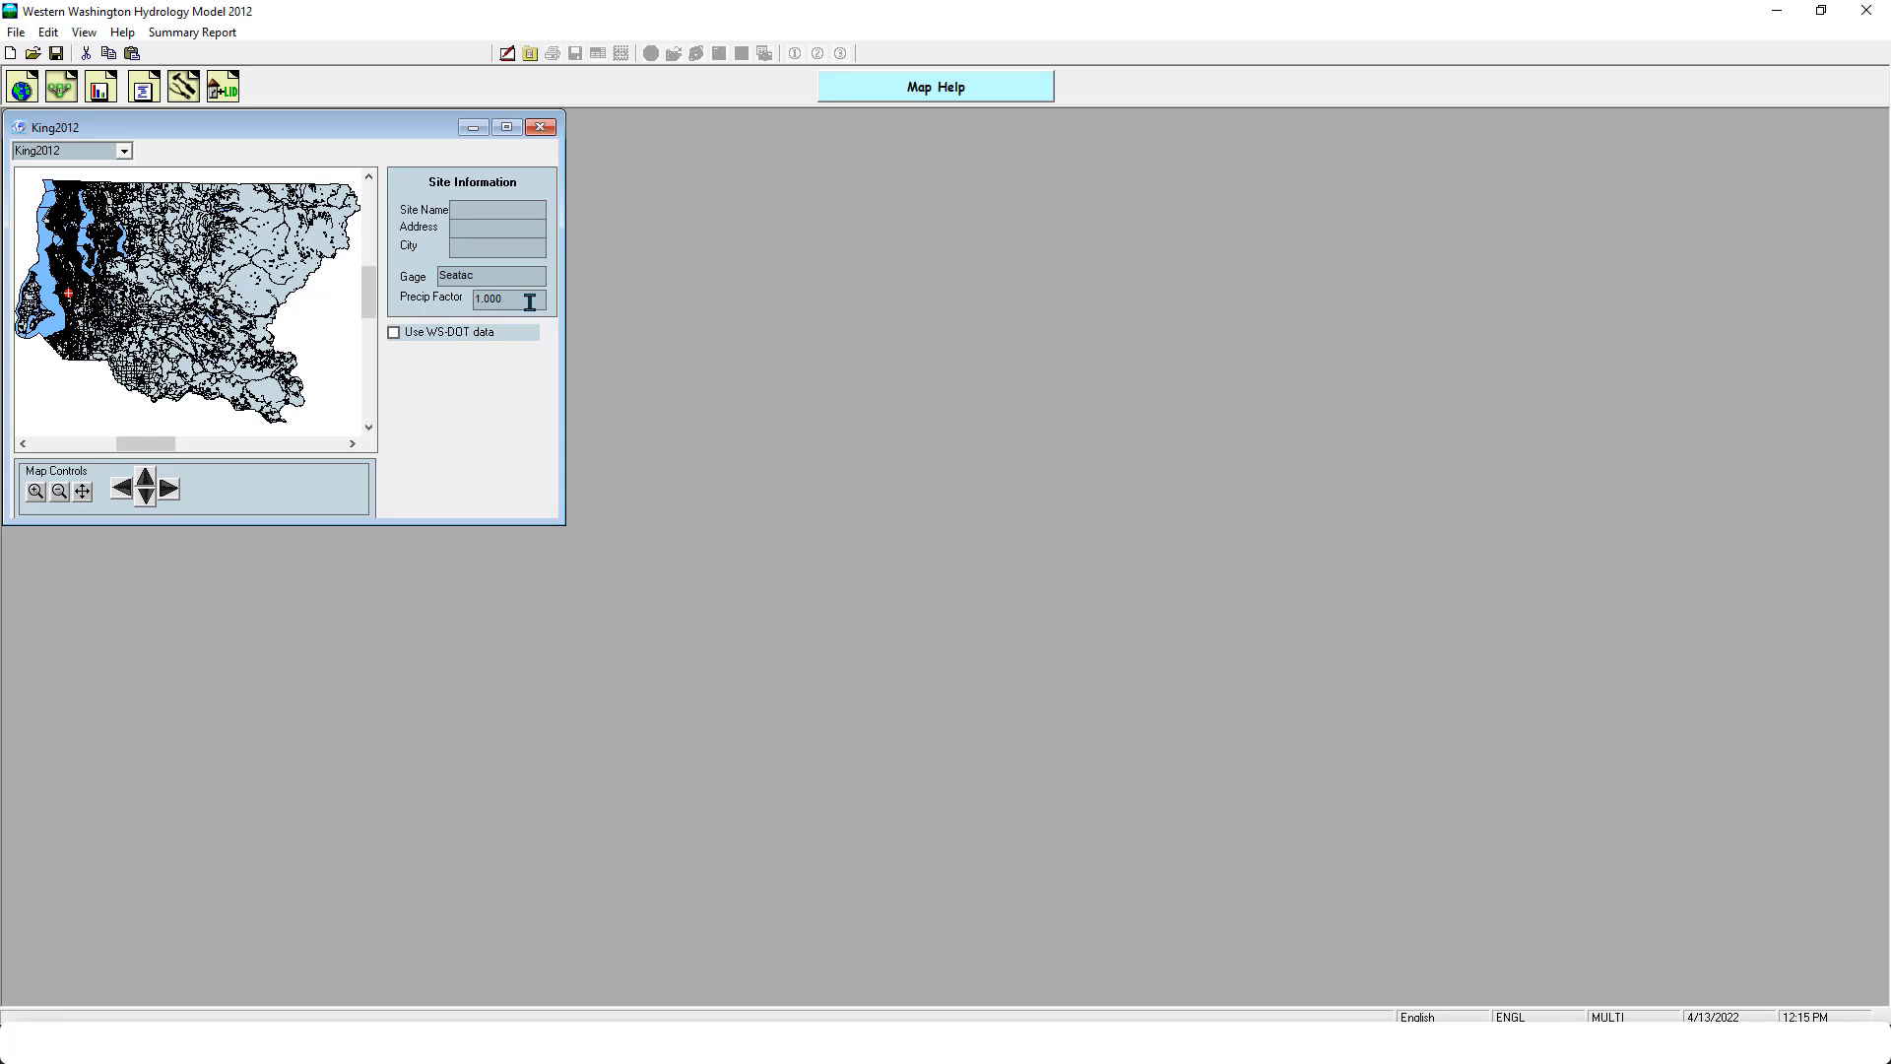
pyautogui.click(71, 316)
pyautogui.click(86, 286)
pyautogui.click(85, 292)
# - Add a basin to the Predeveloped schematic and assign it 2 acres of C, Forest, Flat
pyautogui.click(99, 90)
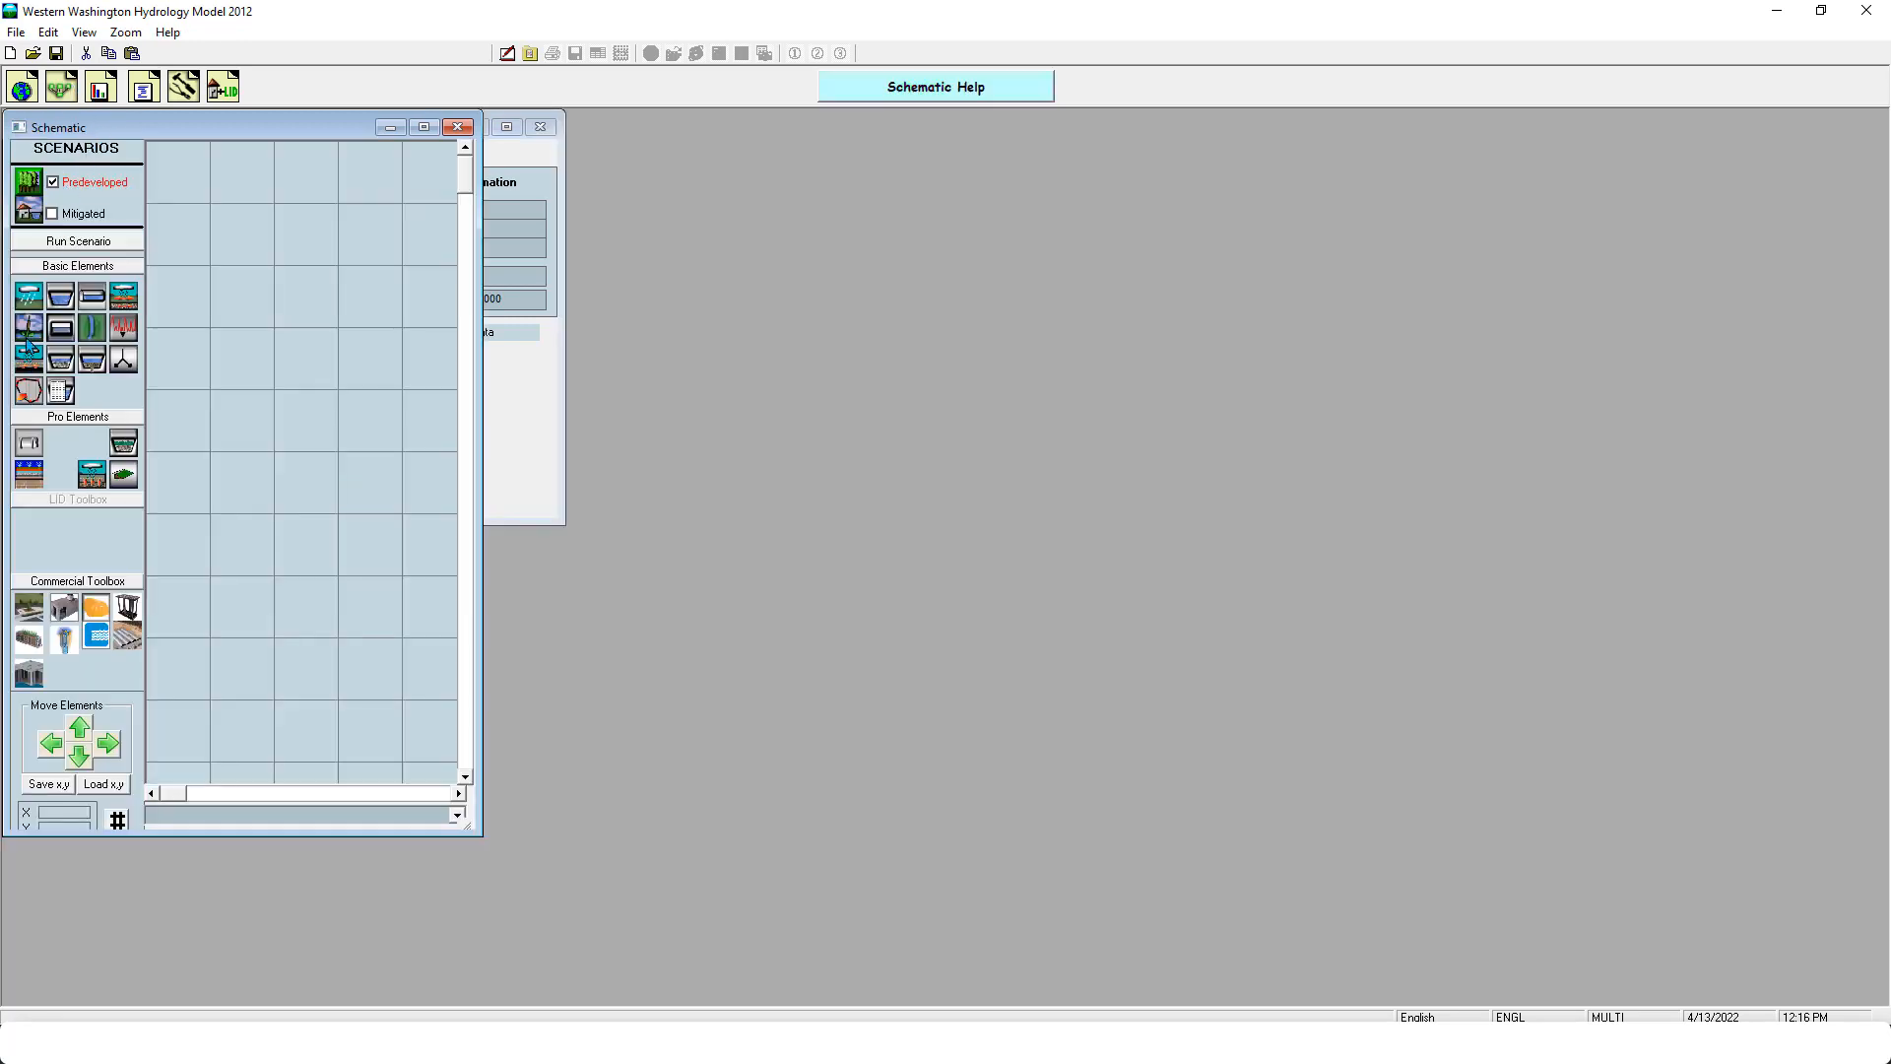
pyautogui.moveTo(37, 303); pyautogui.dragTo(320, 336)
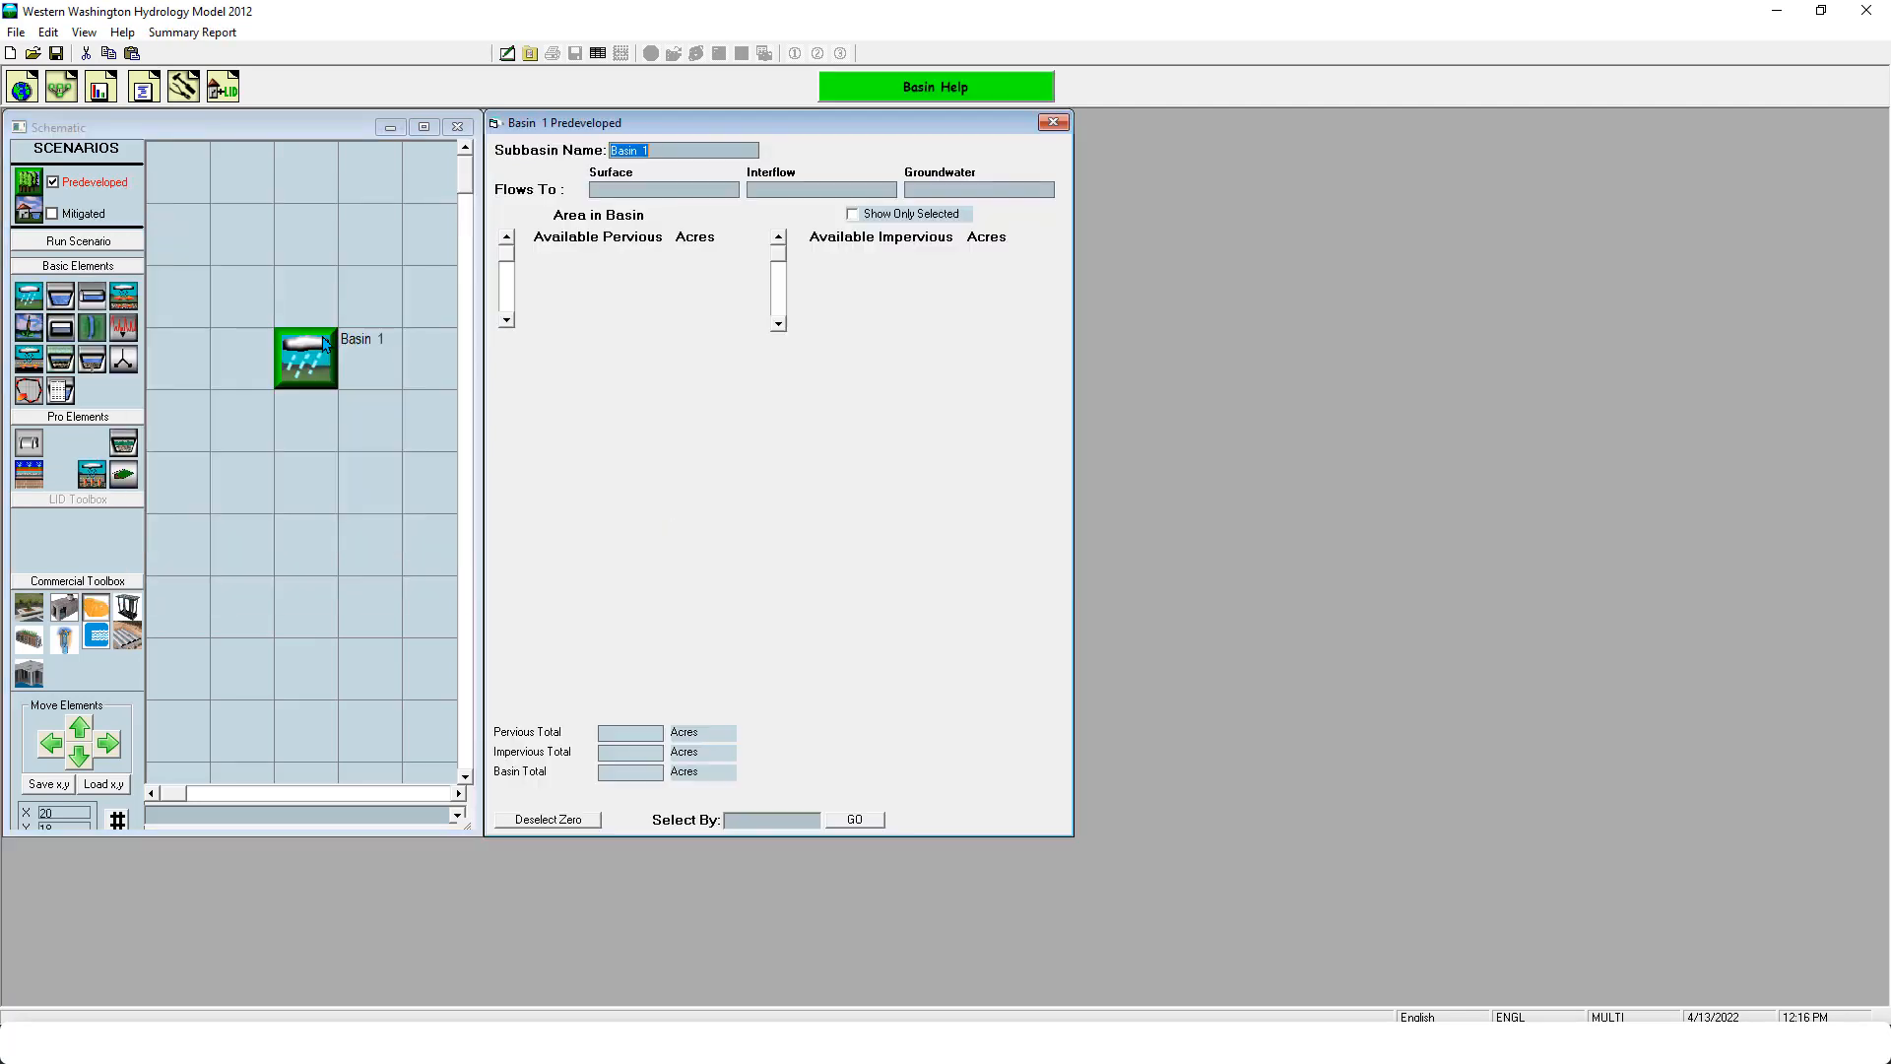
pyautogui.click(730, 434)
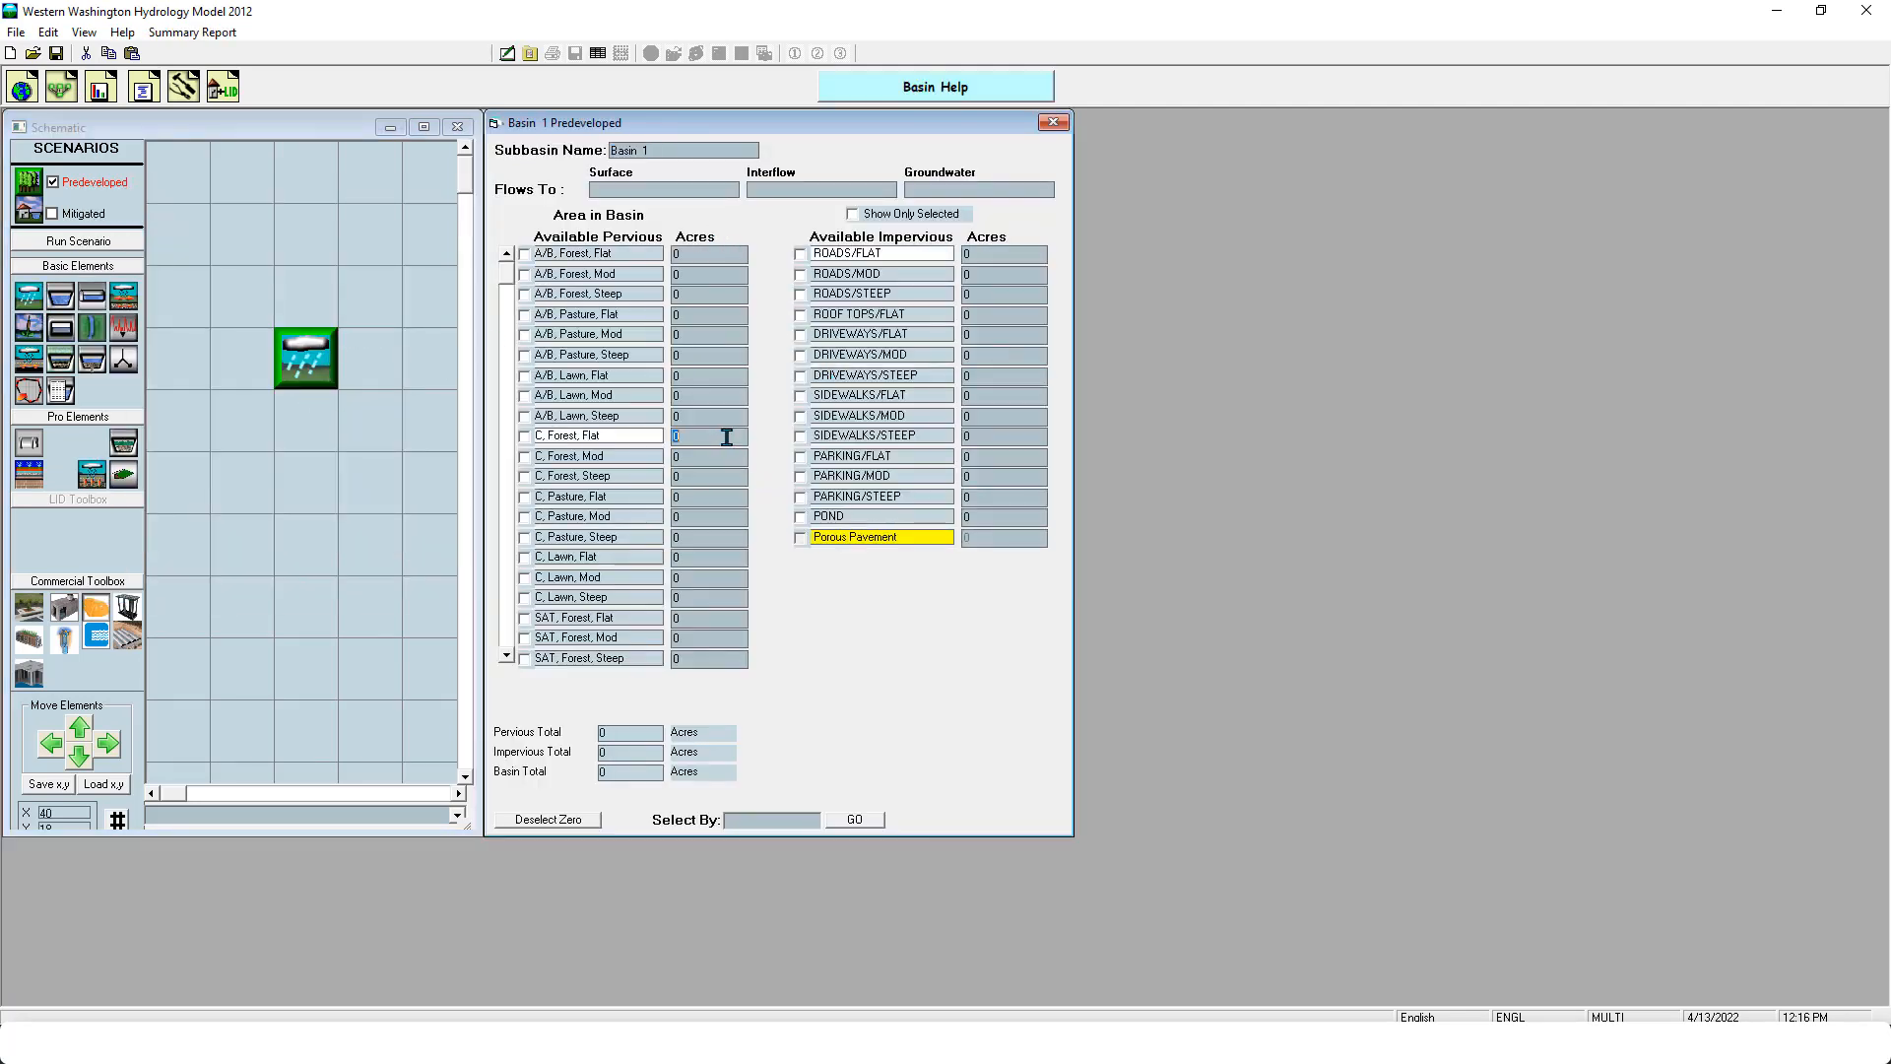
# - Connect the predeveloped basin's surface flow and interflow to point of compliance 1 and run the Predeveloped scenario
pyautogui.rightClick(316, 374)
pyautogui.click(376, 424)
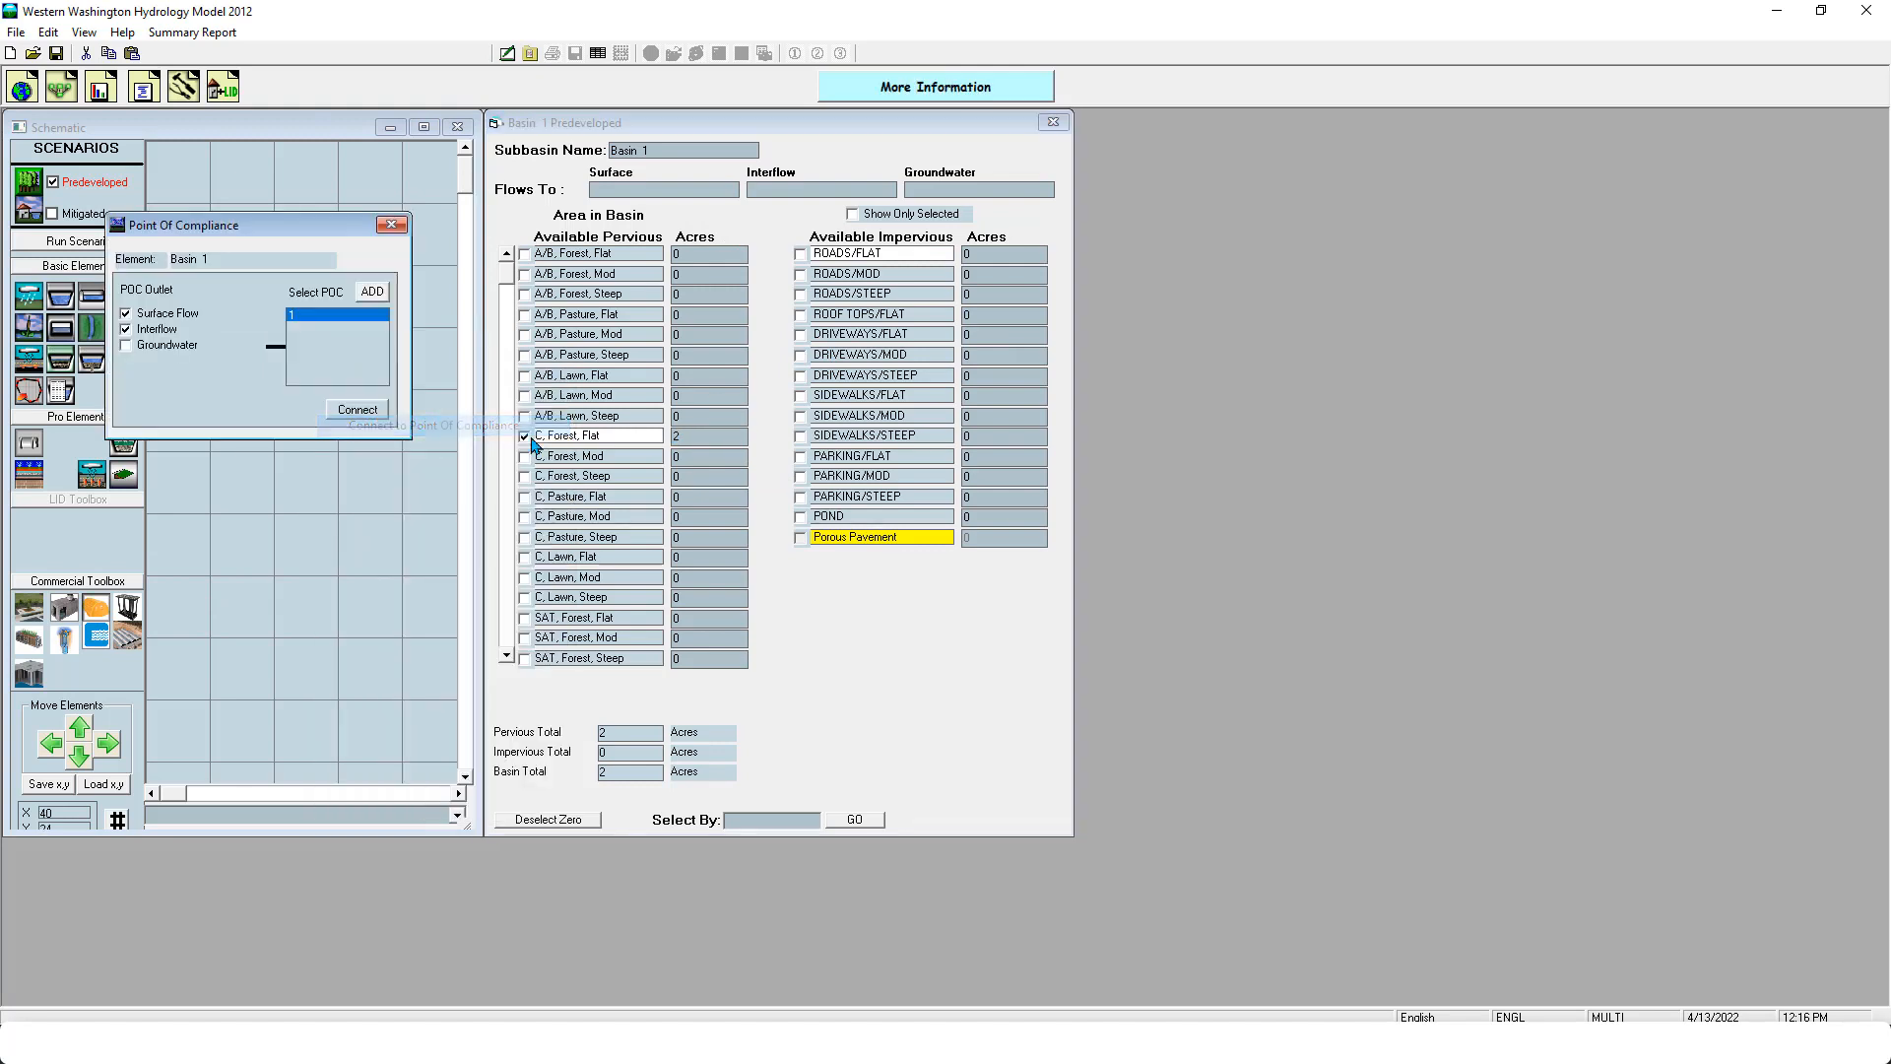
pyautogui.click(382, 416)
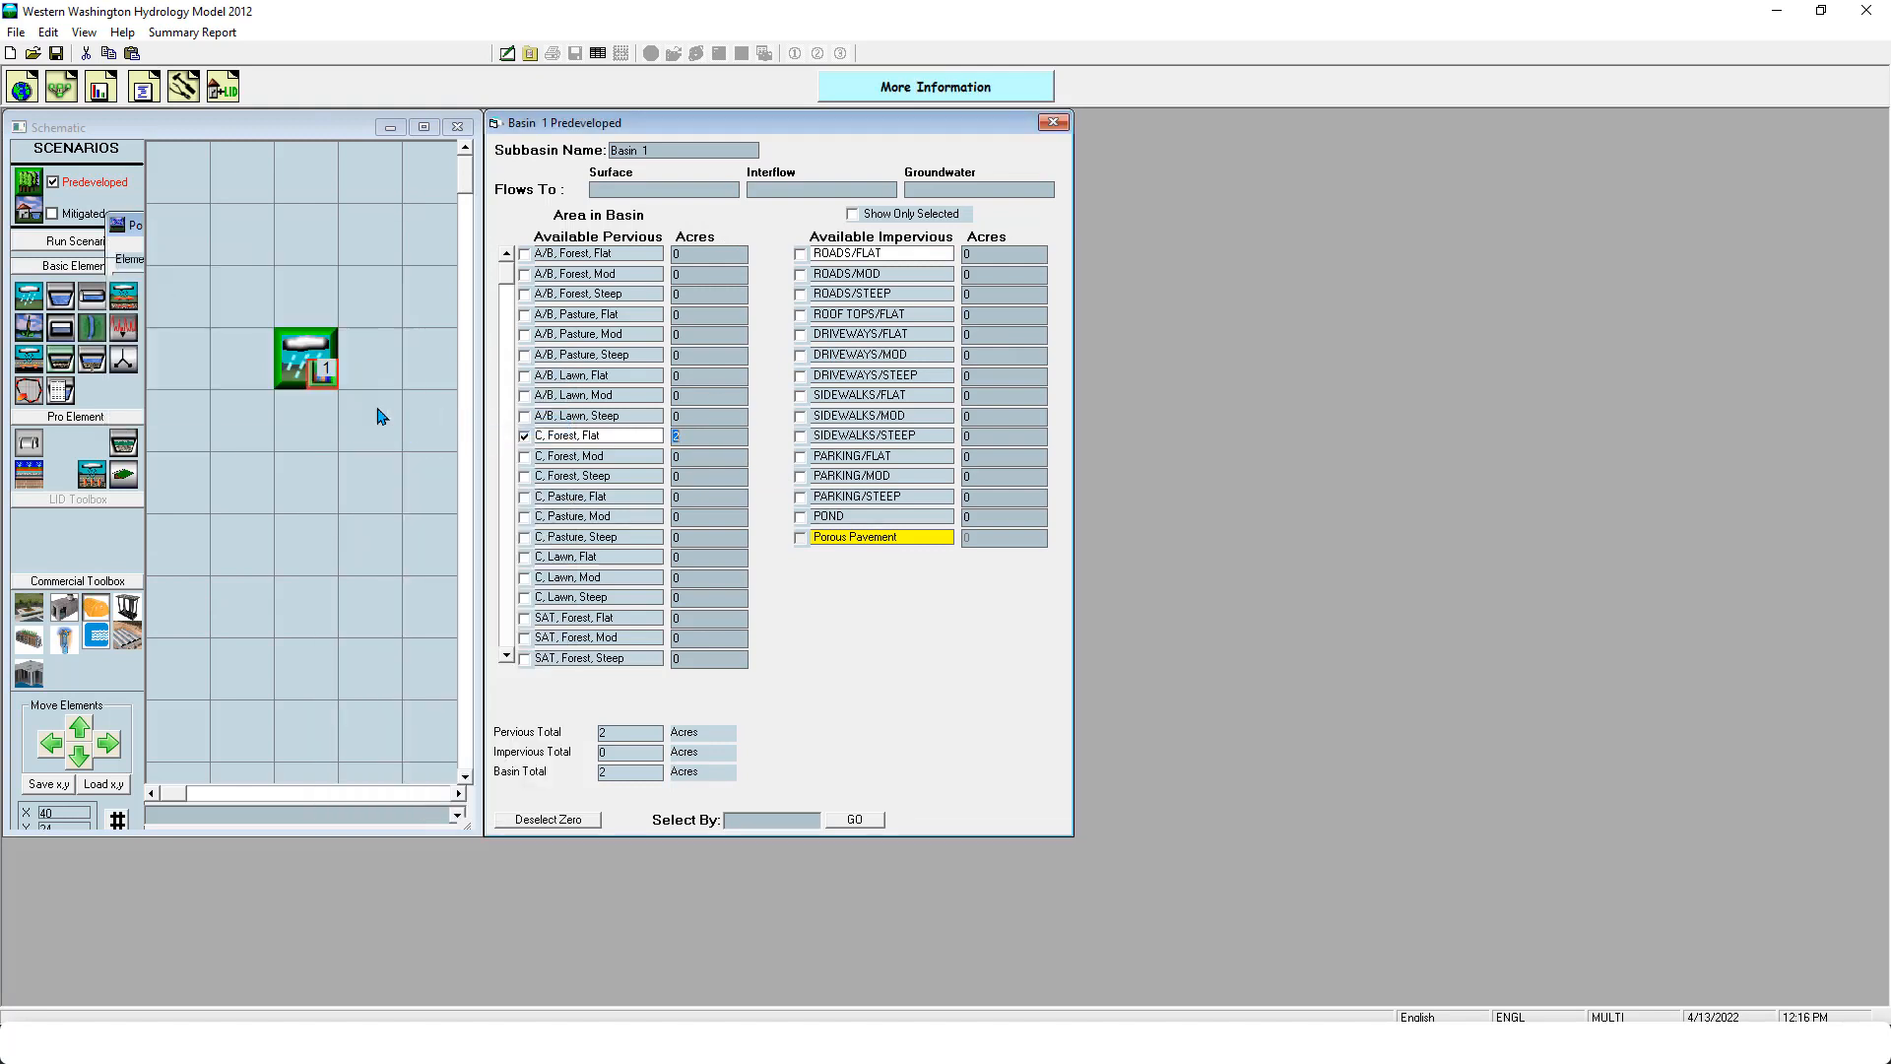
pyautogui.click(104, 243)
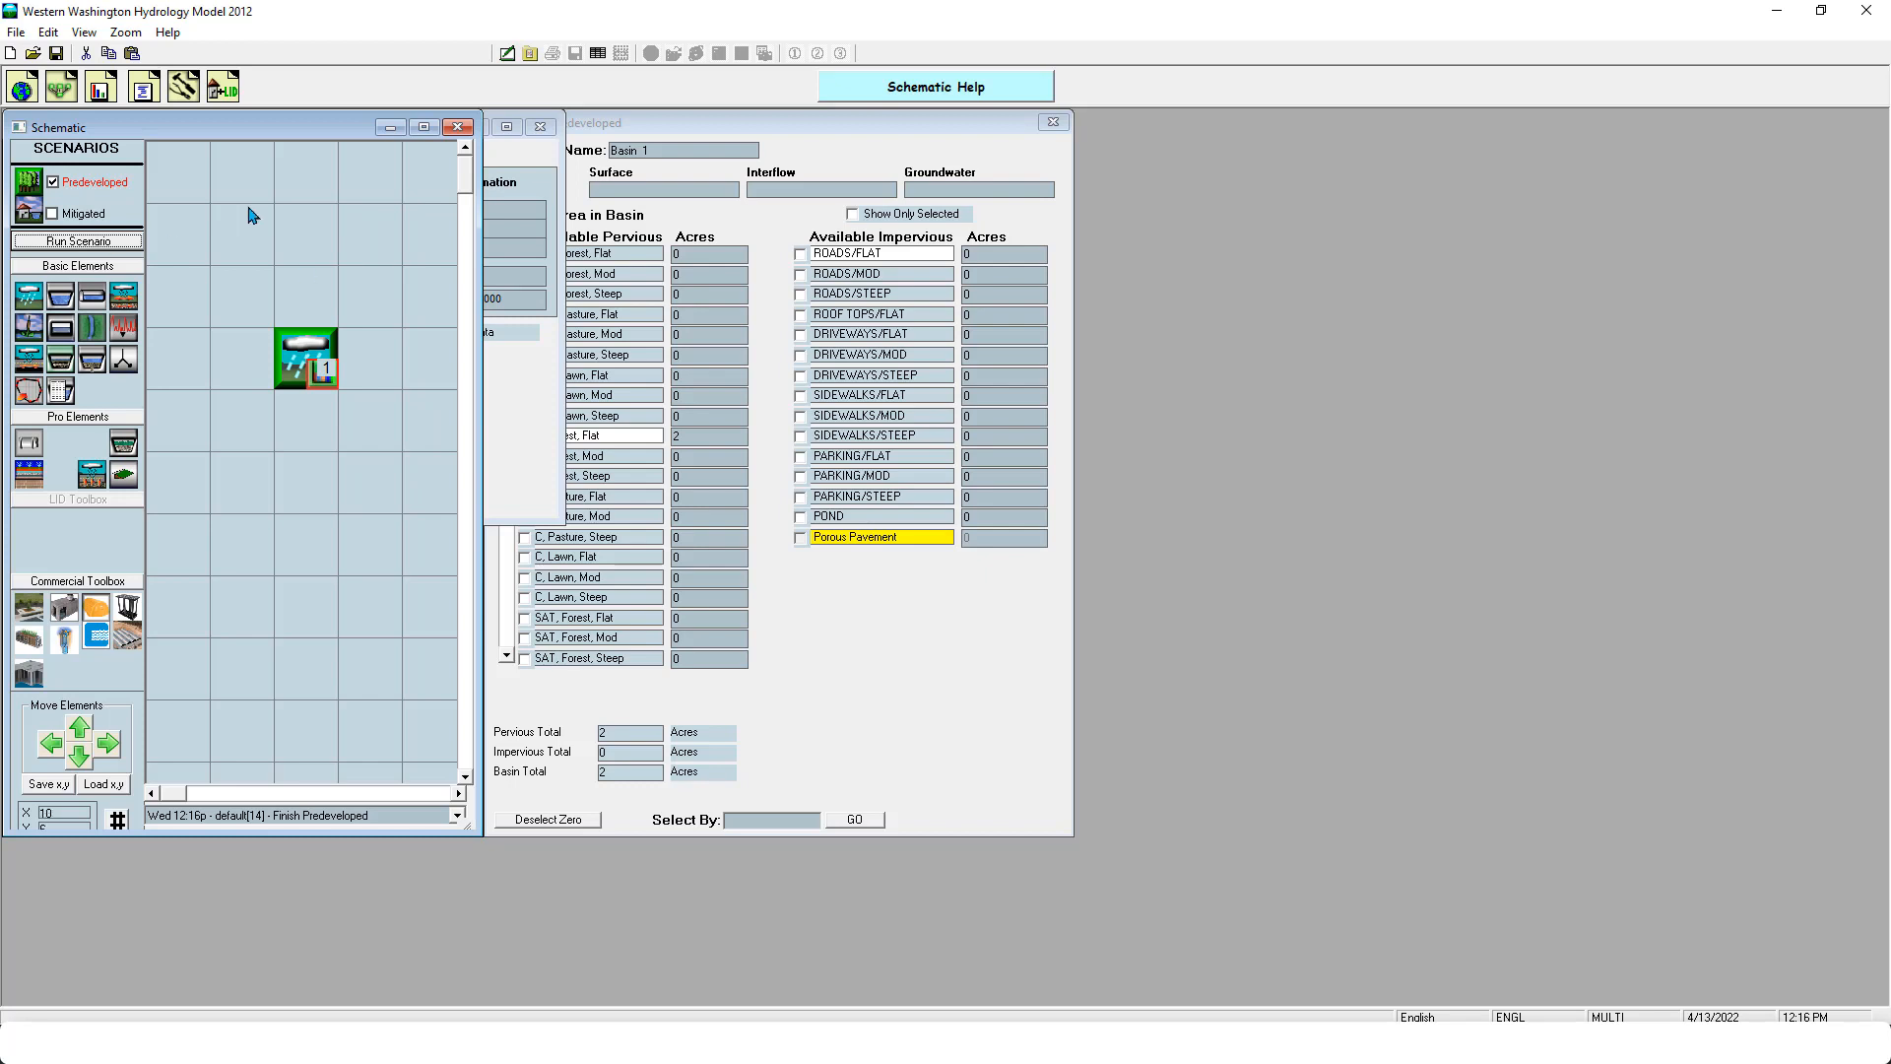
# - Switch to the Mitigated scenario and place a basin with a Filterra unit below it on the schematic
pyautogui.click(91, 213)
pyautogui.moveTo(28, 297); pyautogui.dragTo(286, 309)
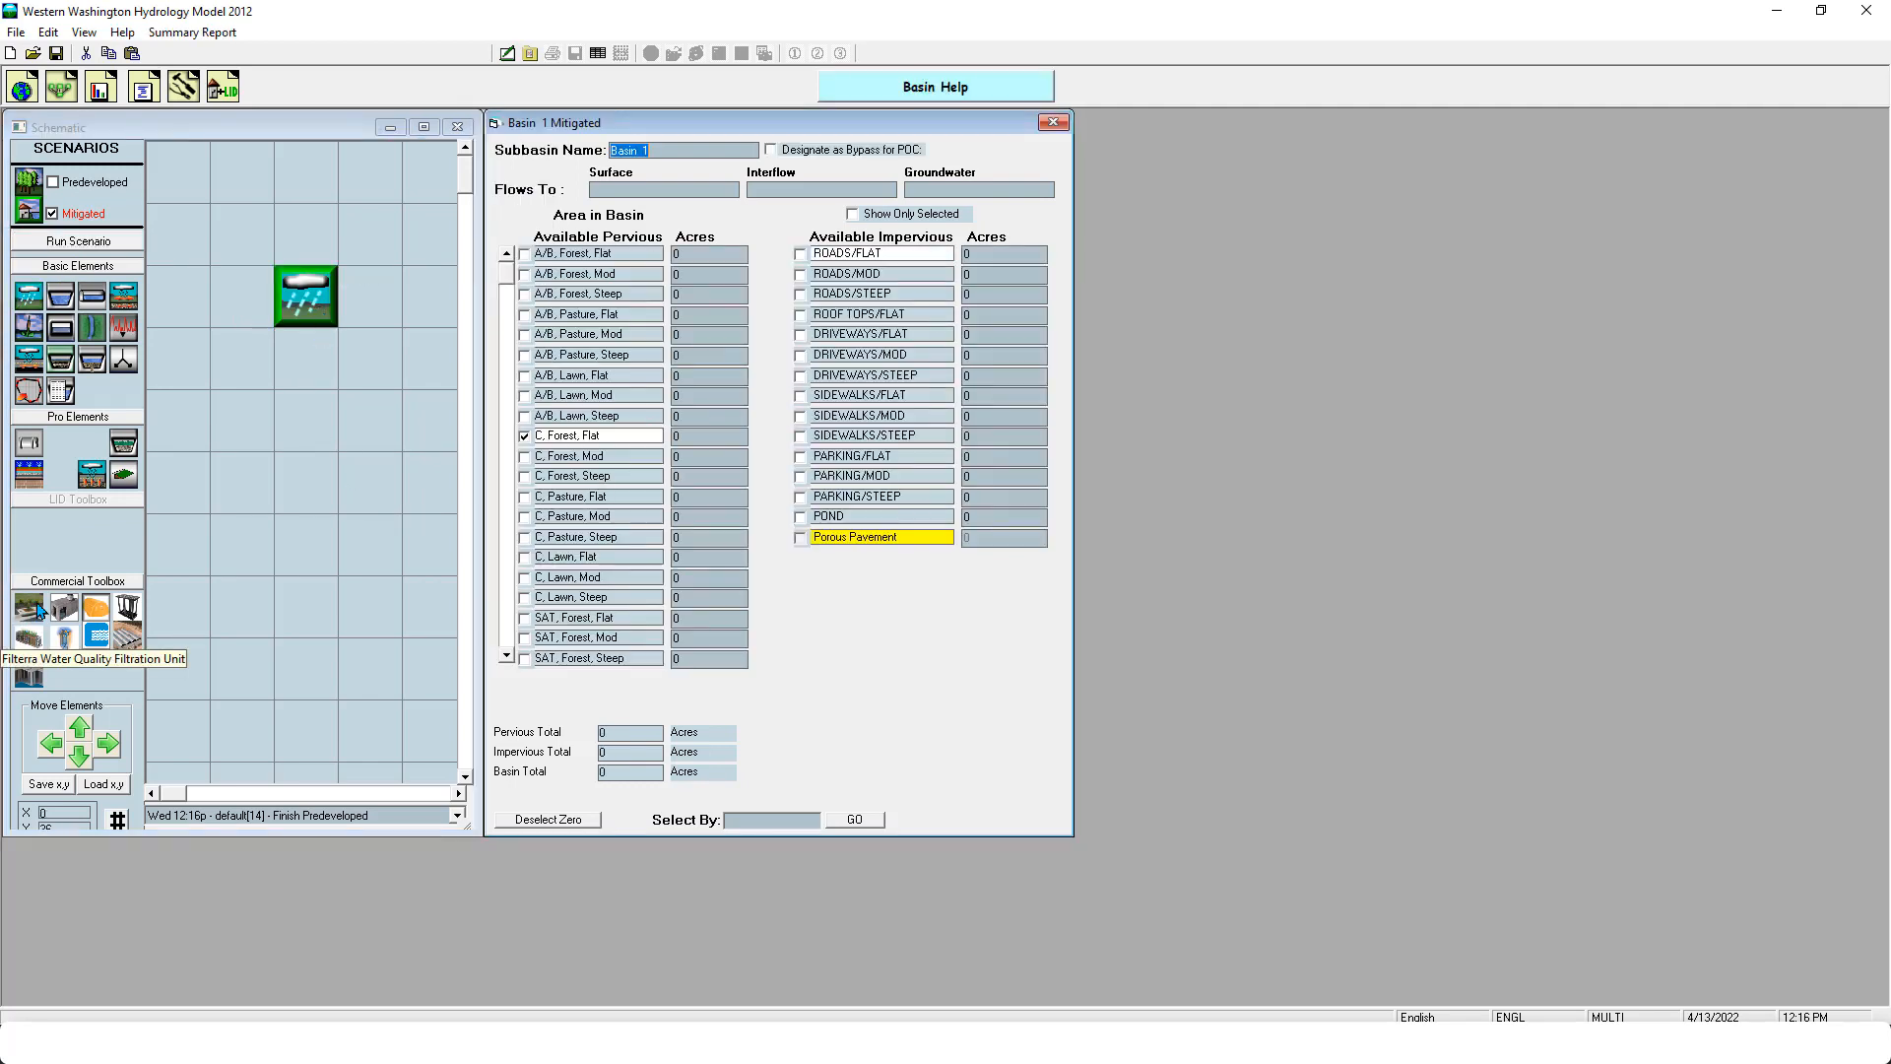
pyautogui.moveTo(38, 610); pyautogui.dragTo(320, 424)
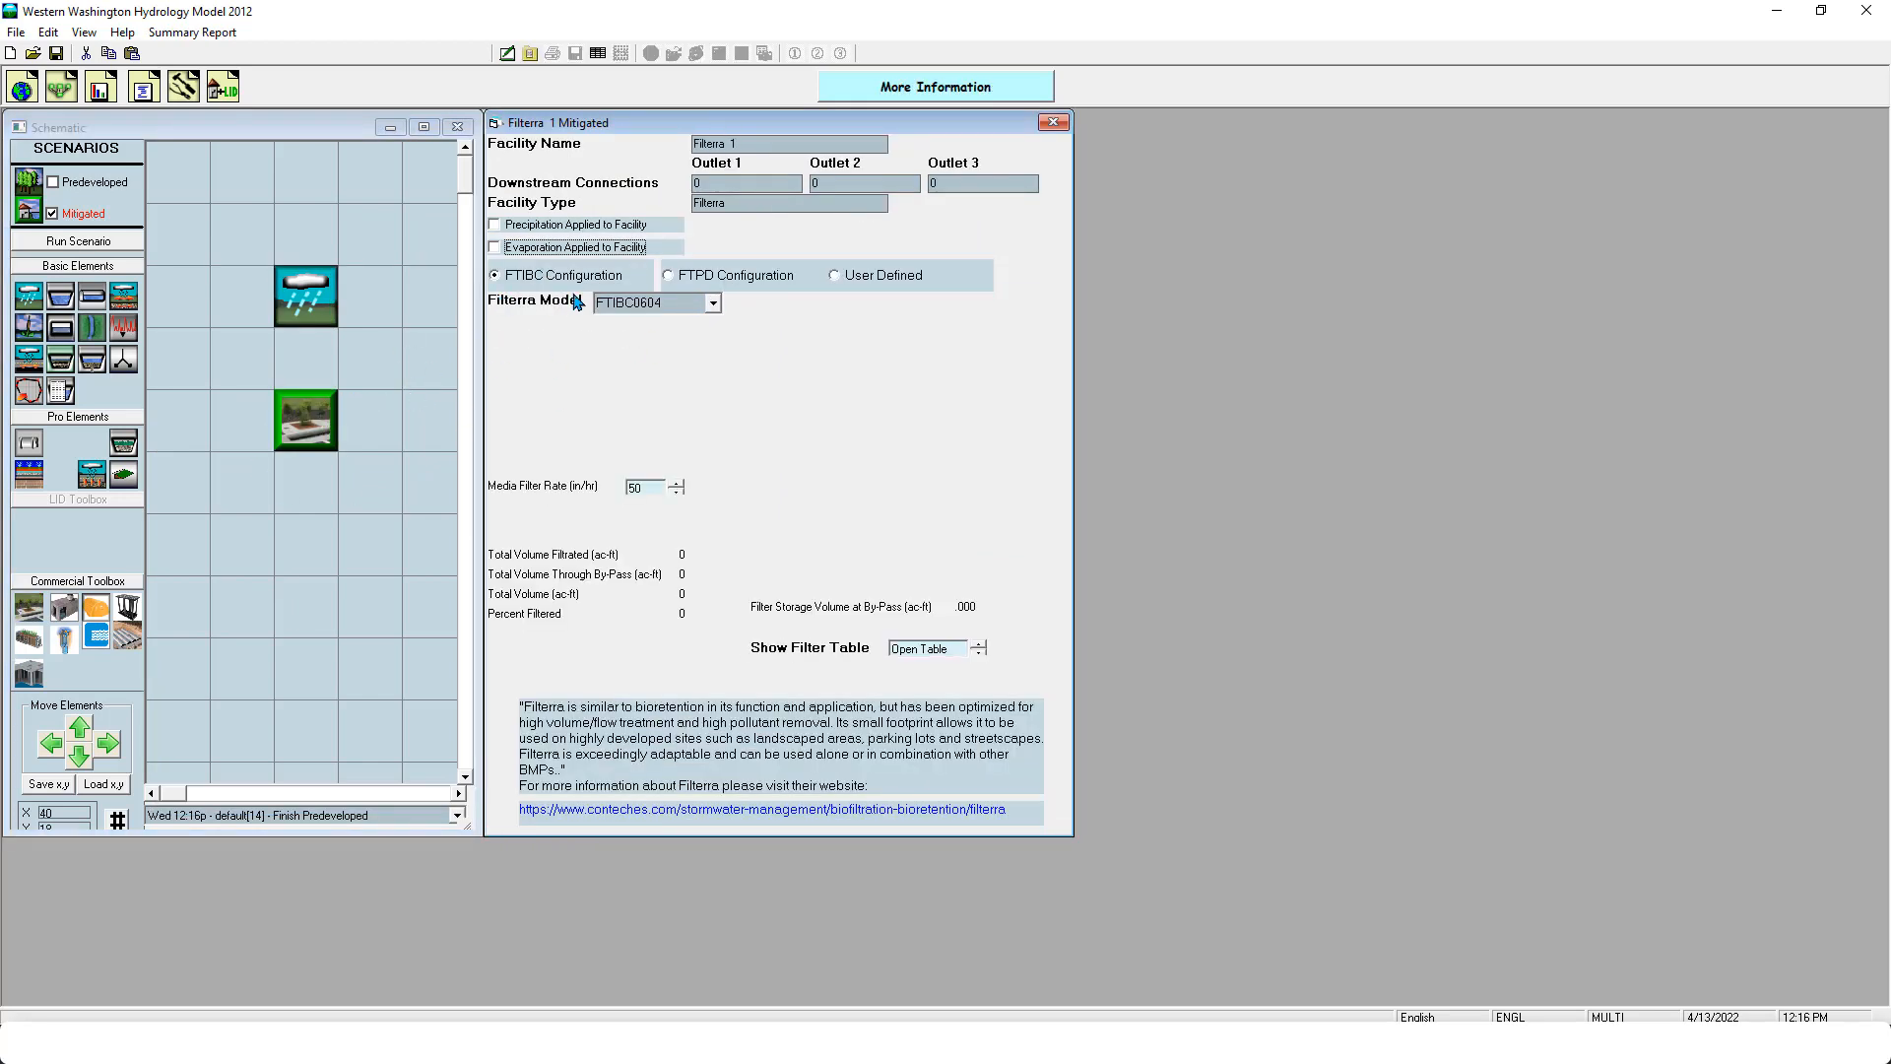
# - Assign the mitigated basin 1 acre of C, Lawn, Flat and 1 acre of ROADS/FLAT
pyautogui.click(295, 298)
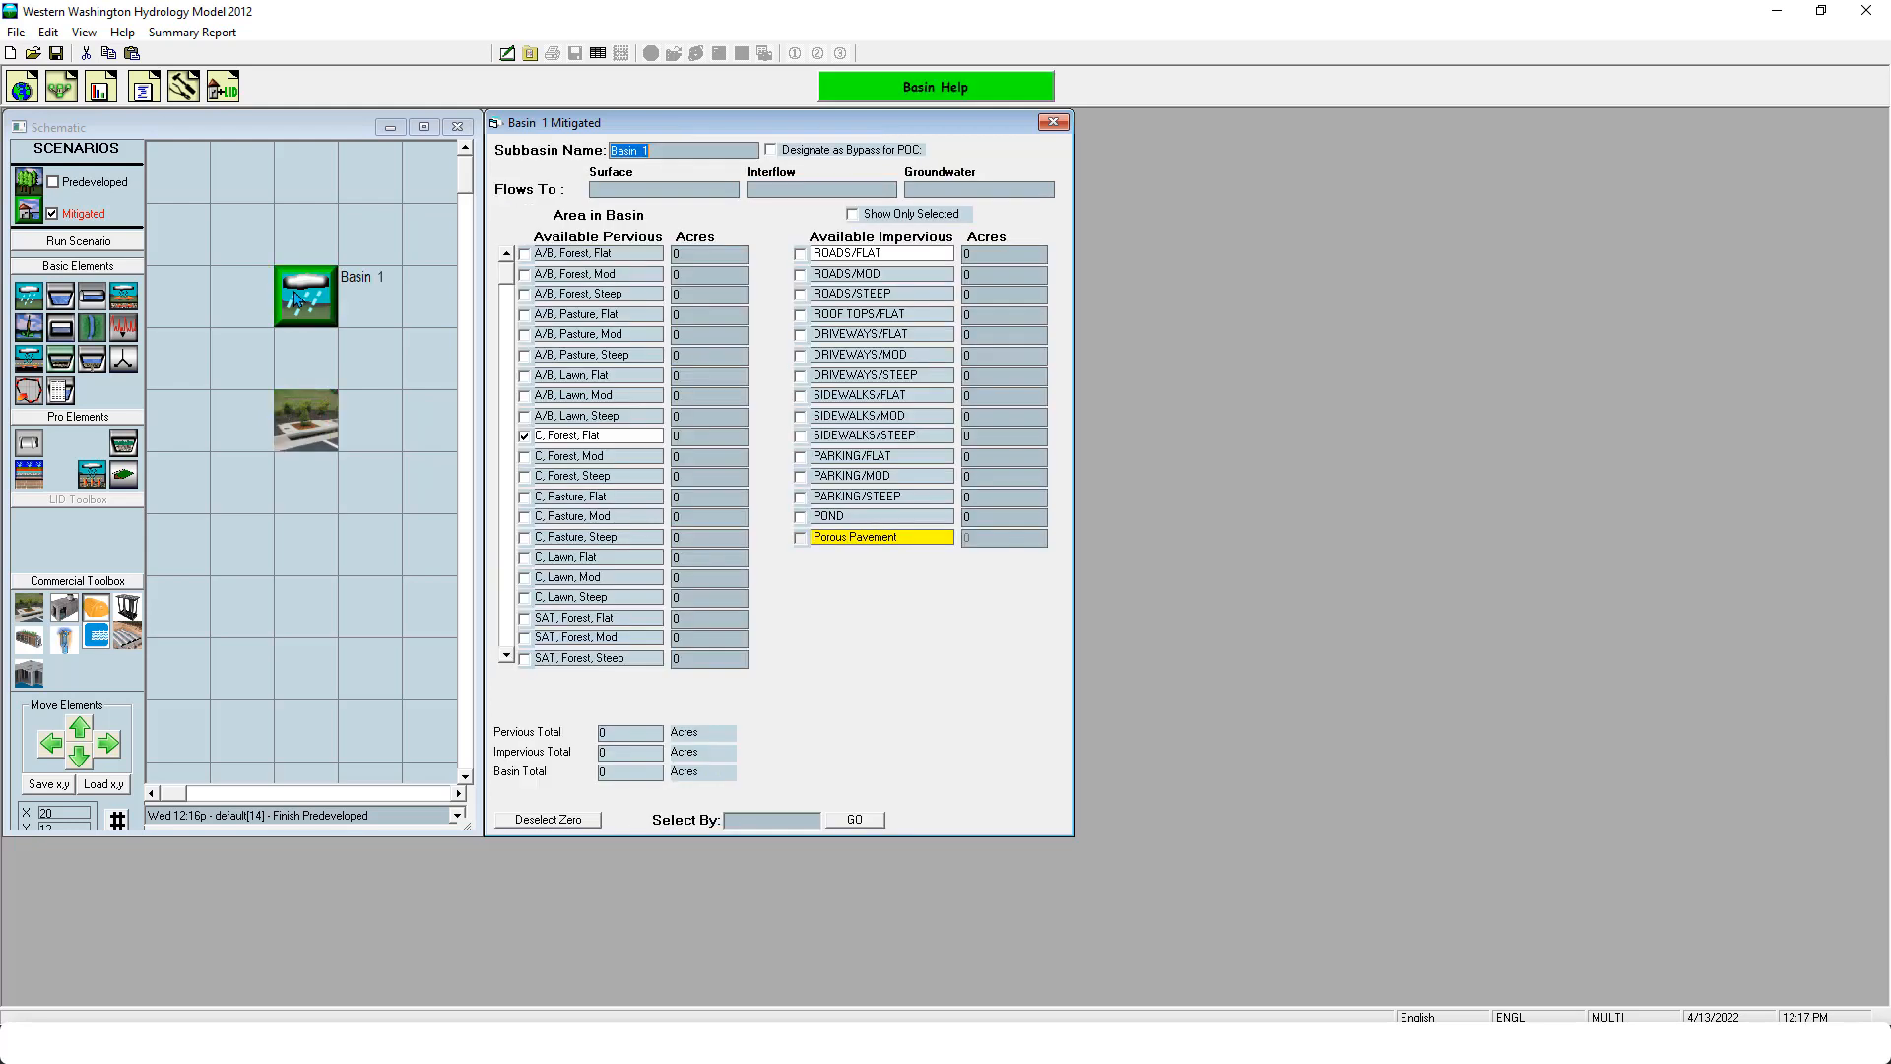
pyautogui.click(729, 558)
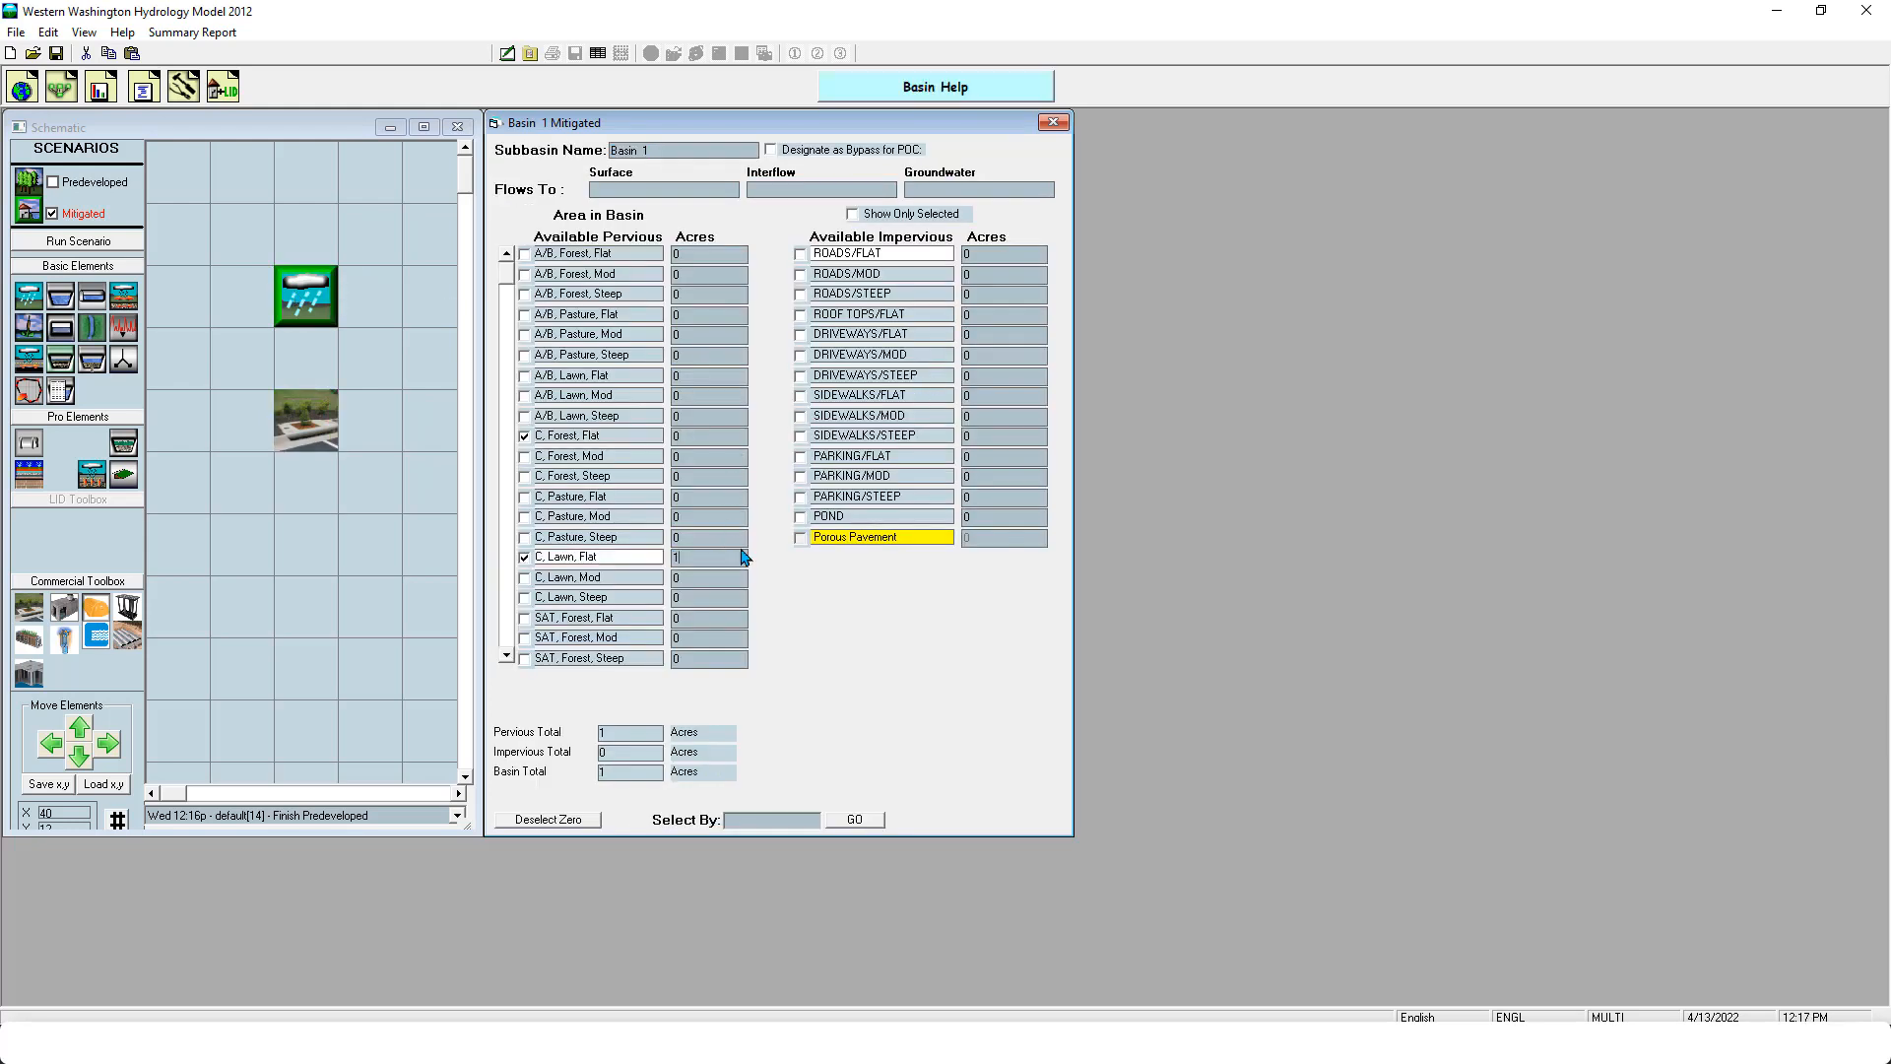
pyautogui.click(1003, 254)
# - Connect the mitigated basin's surface flow and interflow to the Filterra element
pyautogui.rightClick(306, 295)
pyautogui.click(306, 292)
pyautogui.rightClick(306, 295)
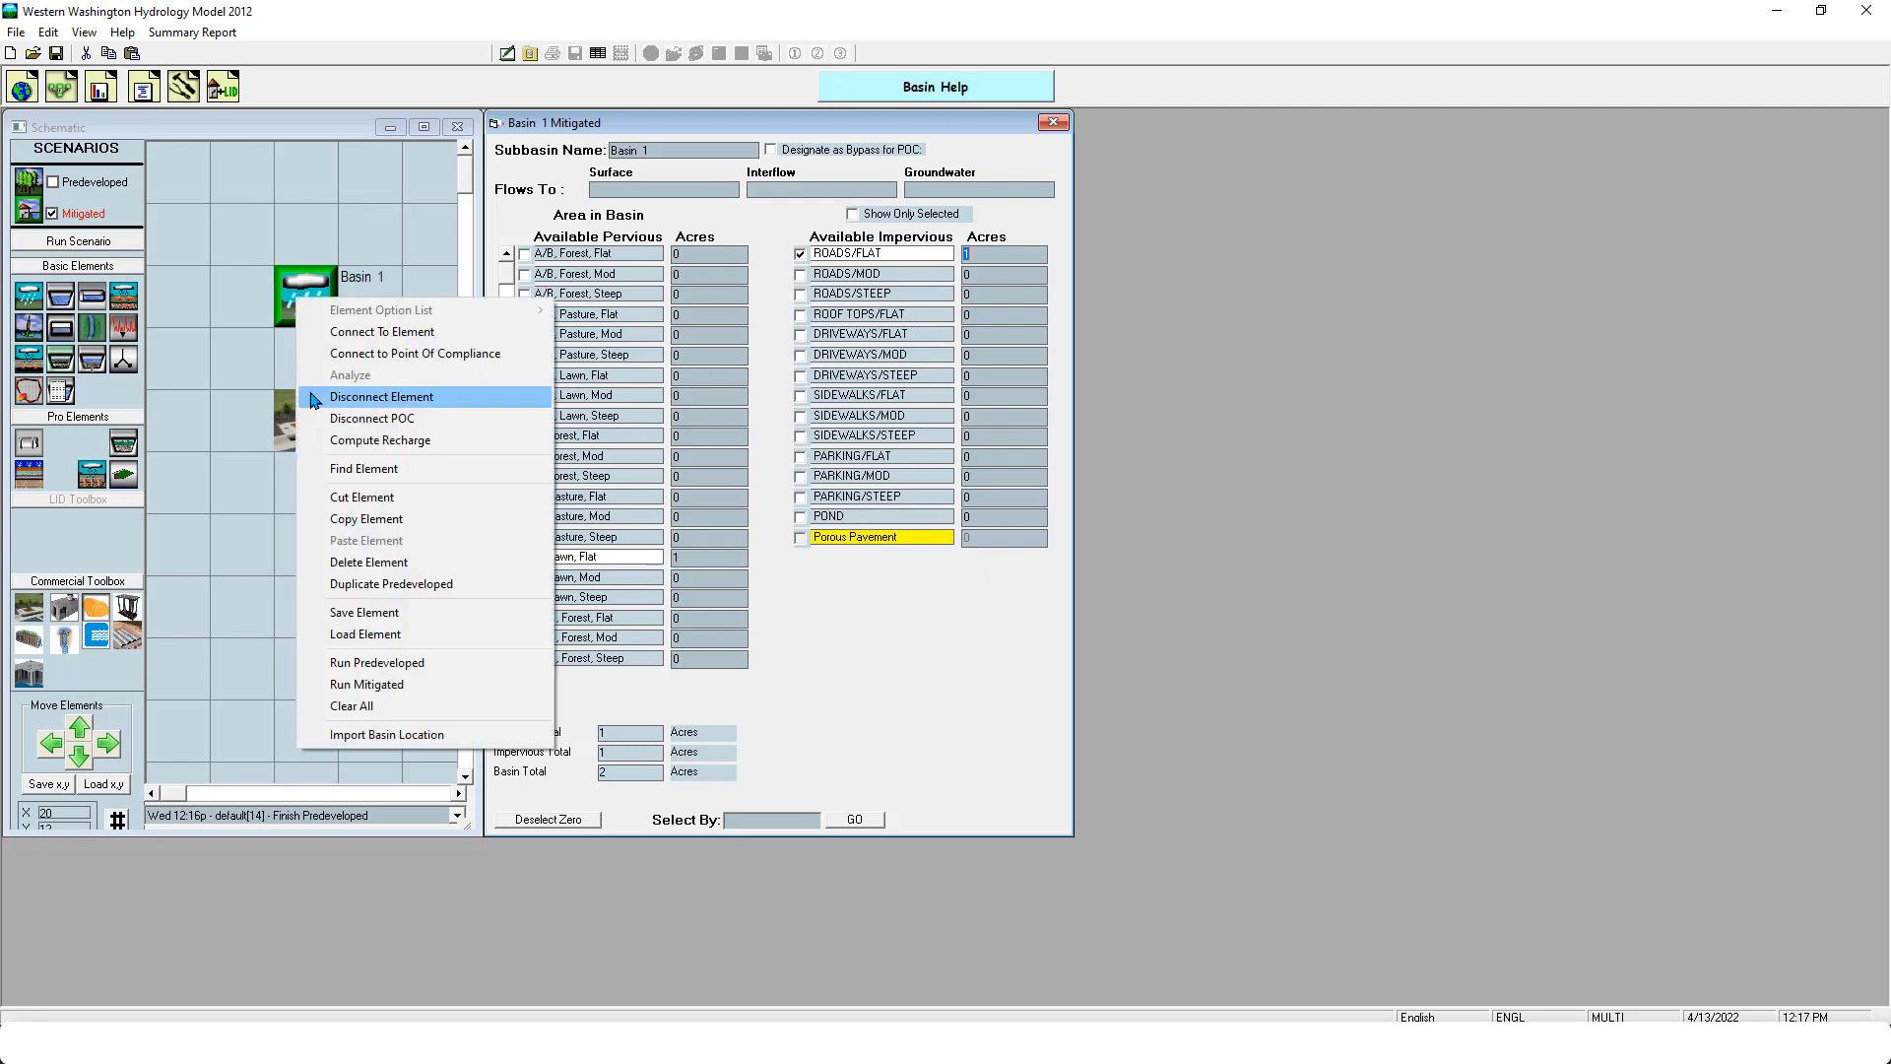
pyautogui.click(389, 330)
pyautogui.click(325, 404)
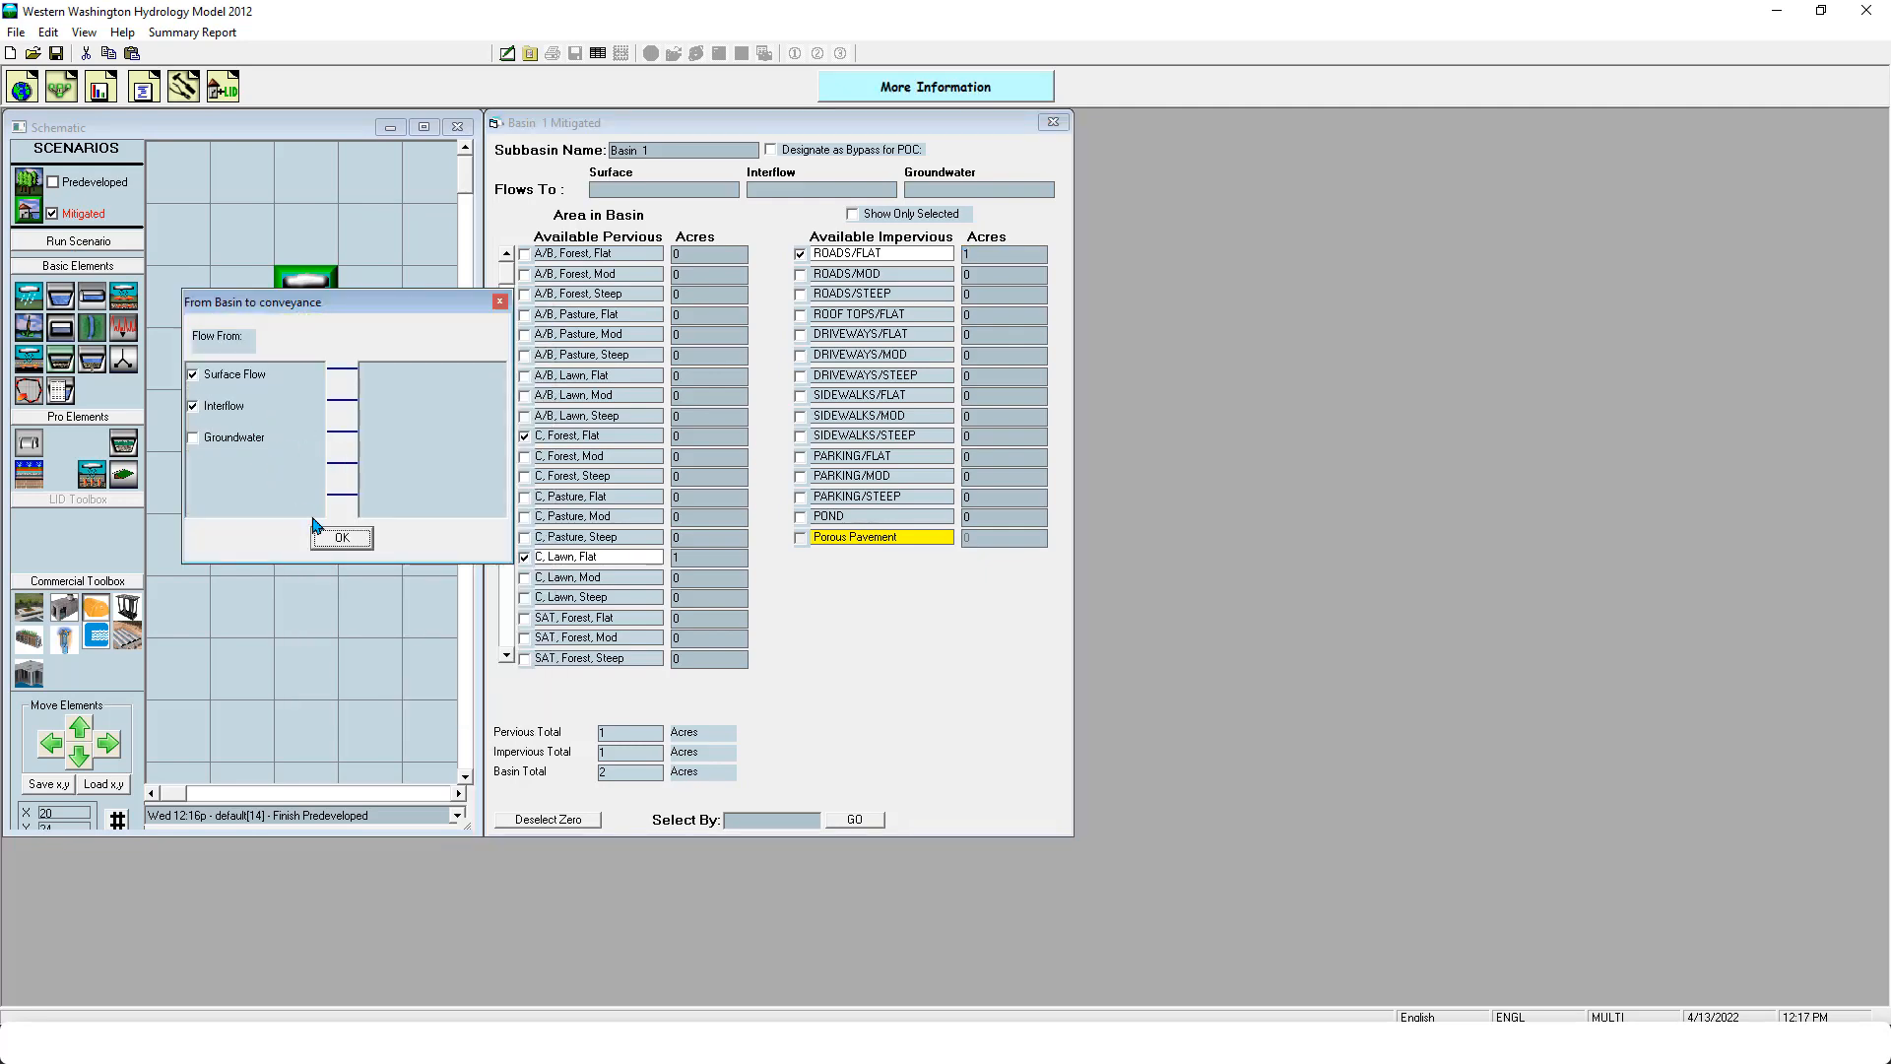
pyautogui.click(337, 535)
# - Connect Outlet 1 and Outlet 2 of the Filterra to point of compliance 1
pyautogui.click(311, 416)
pyautogui.rightClick(311, 415)
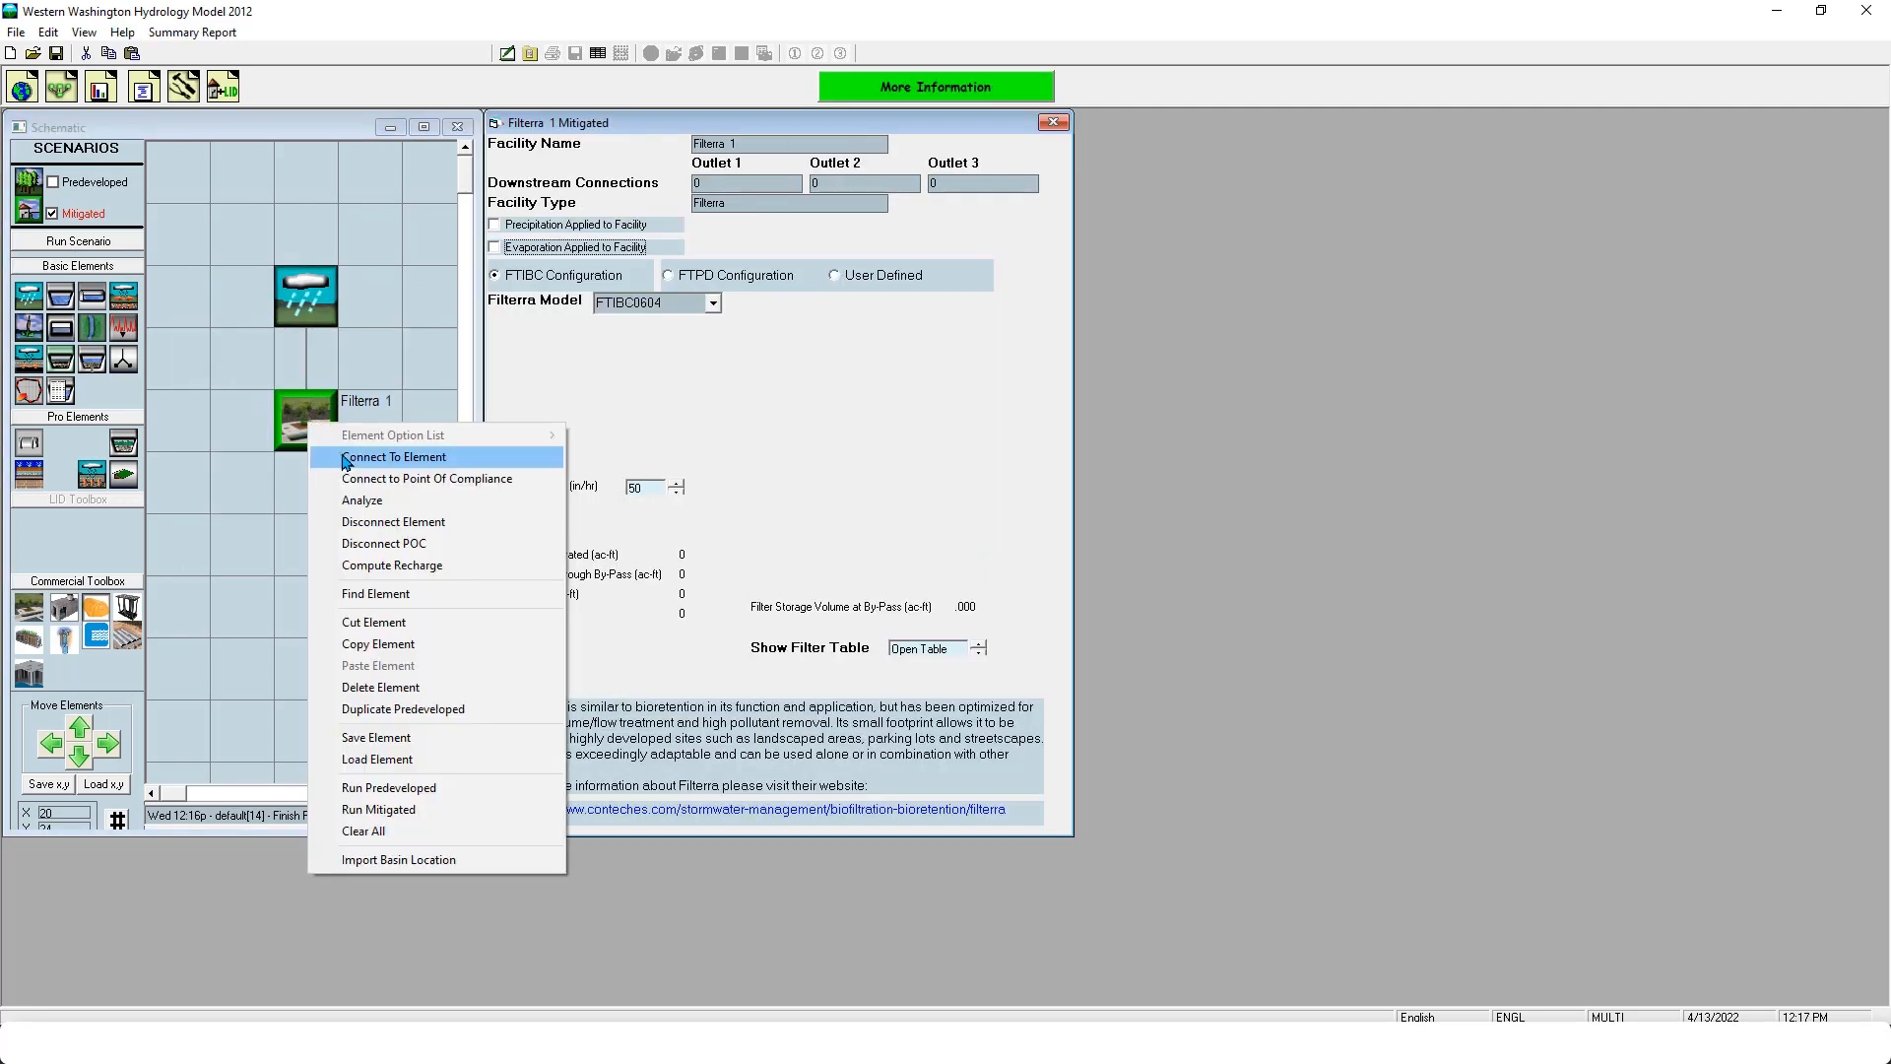
pyautogui.click(360, 478)
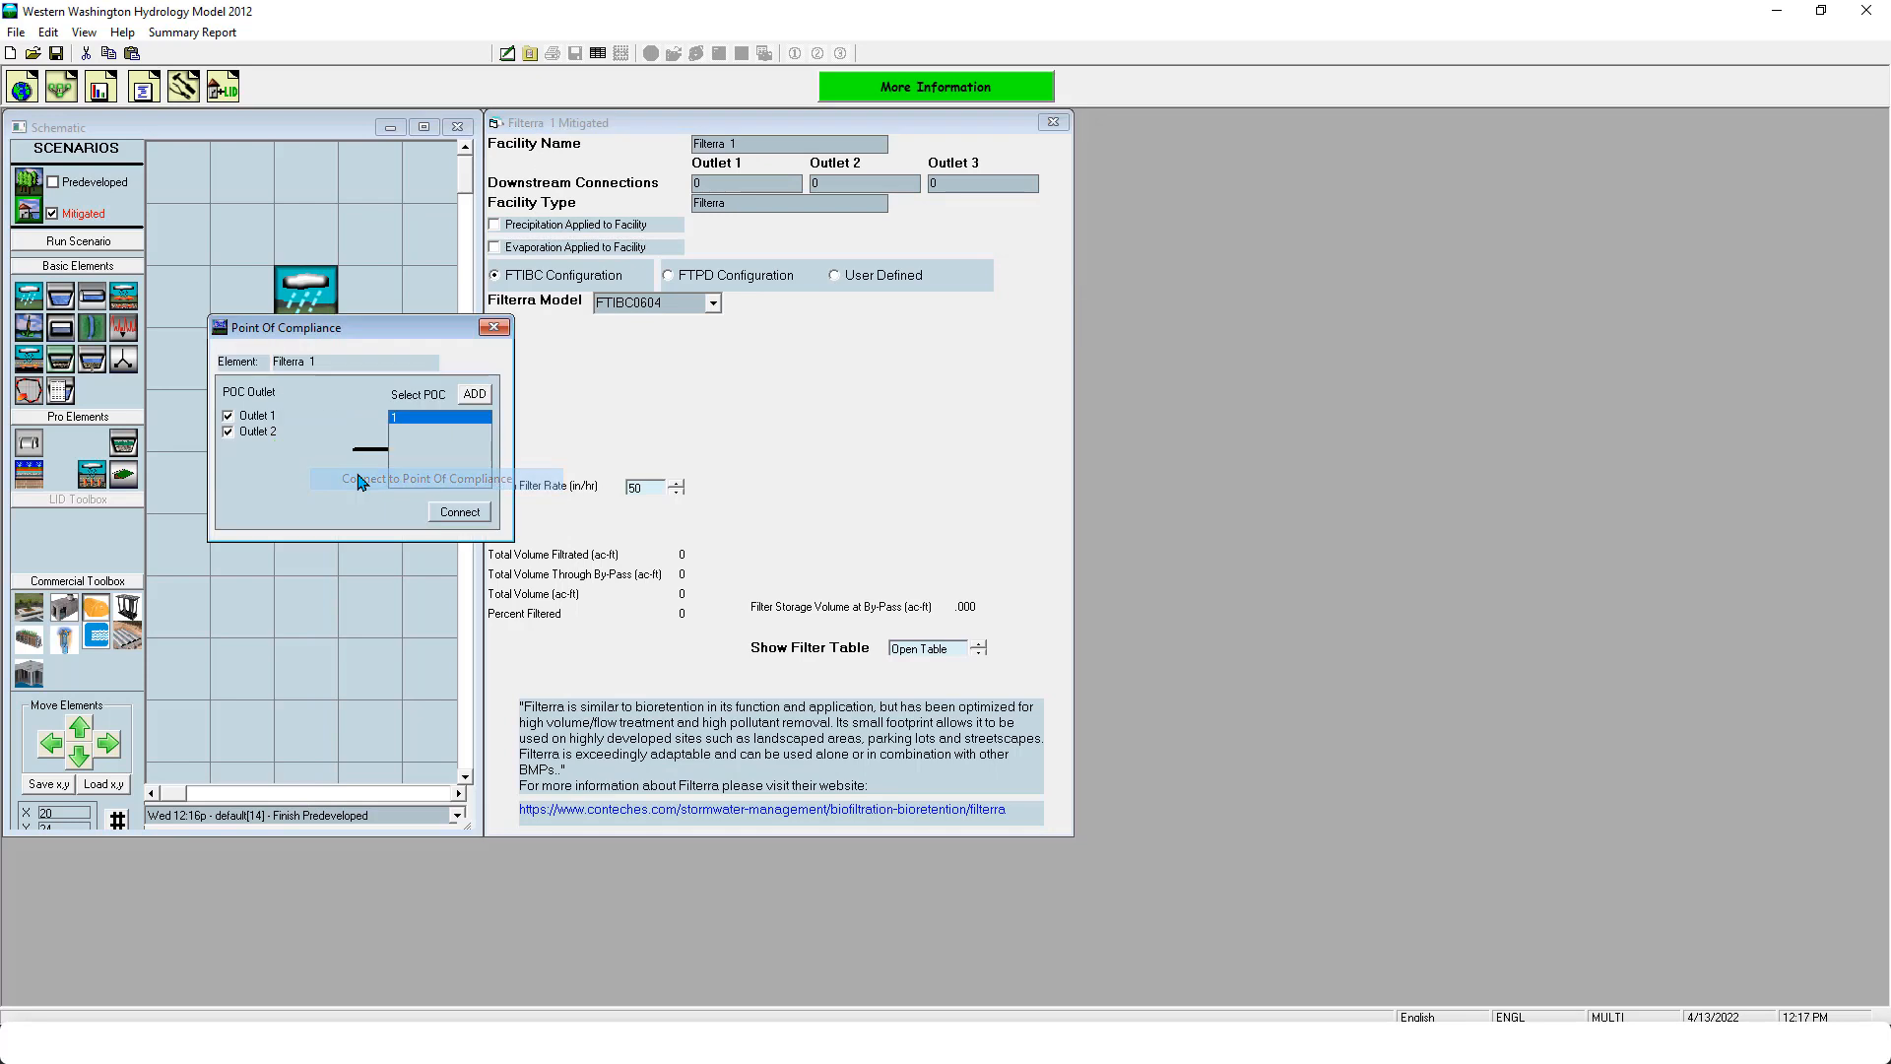
pyautogui.click(485, 510)
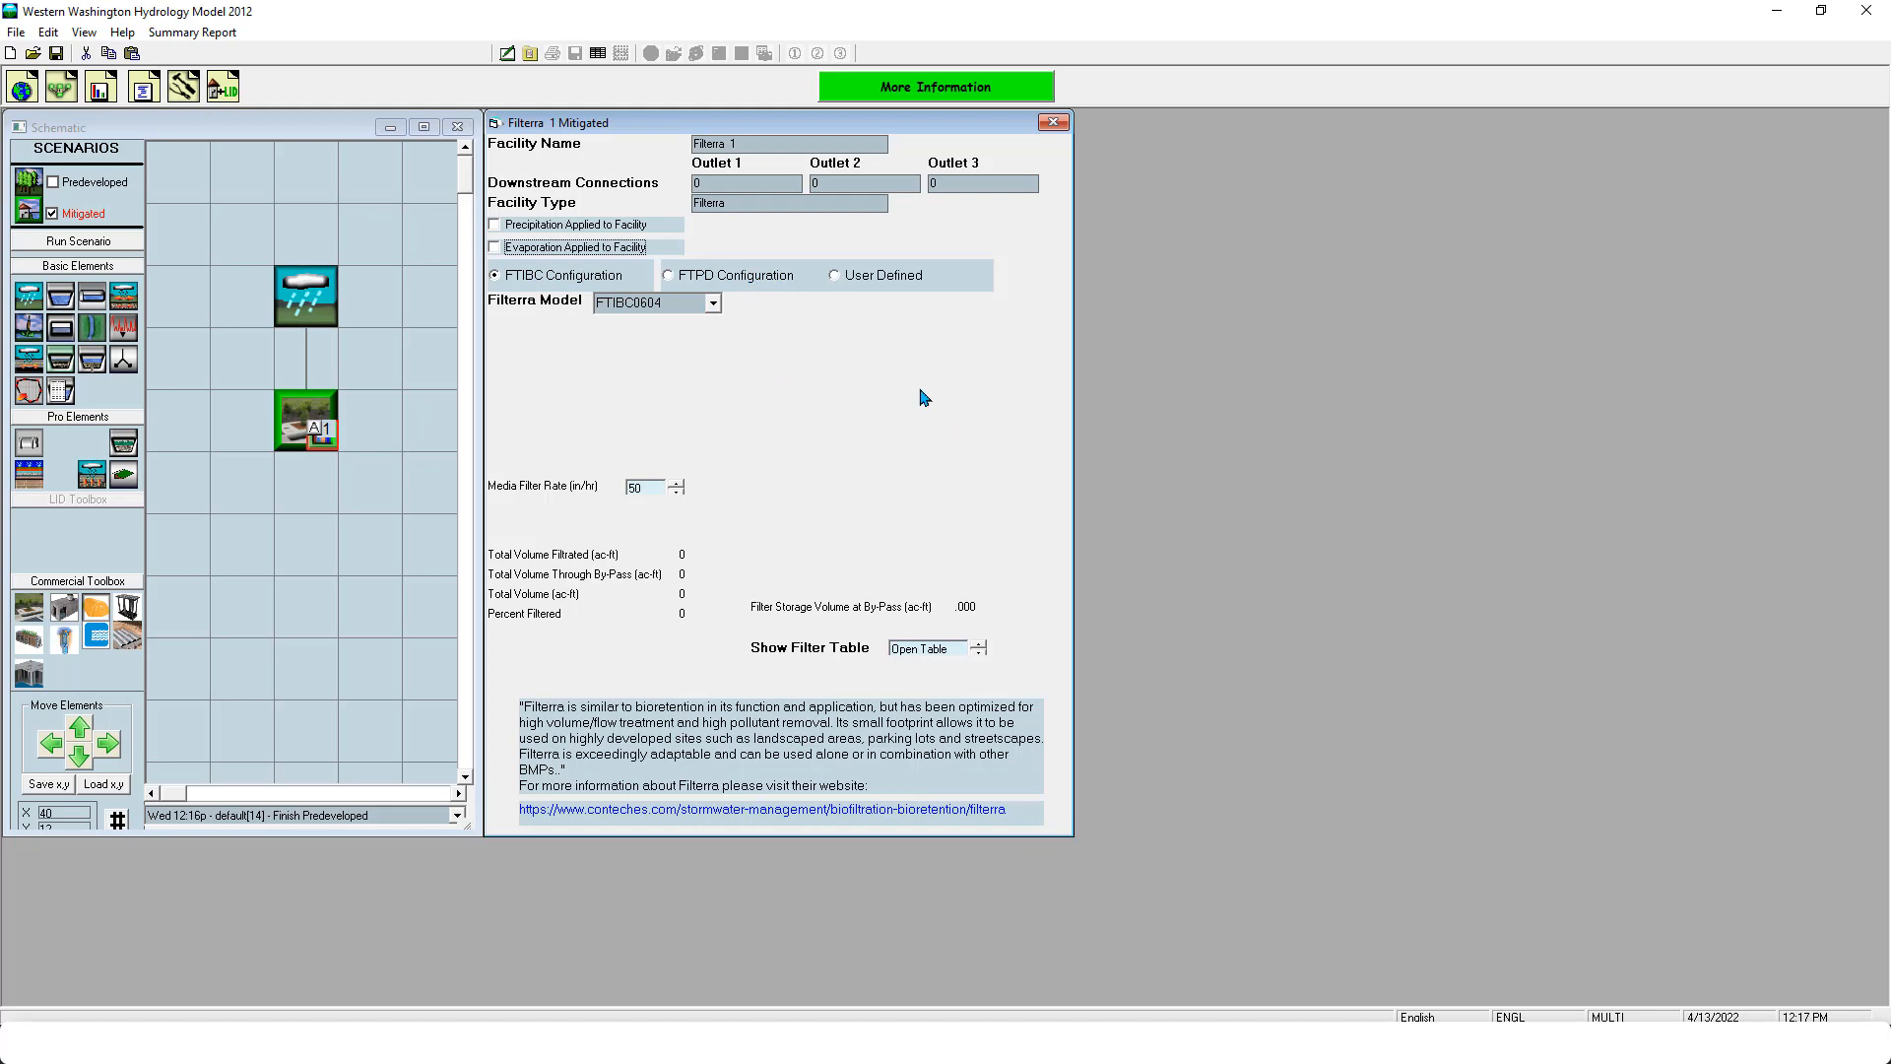
# - Switch the Filterra to the User Defined configuration and check its available models
pyautogui.click(836, 278)
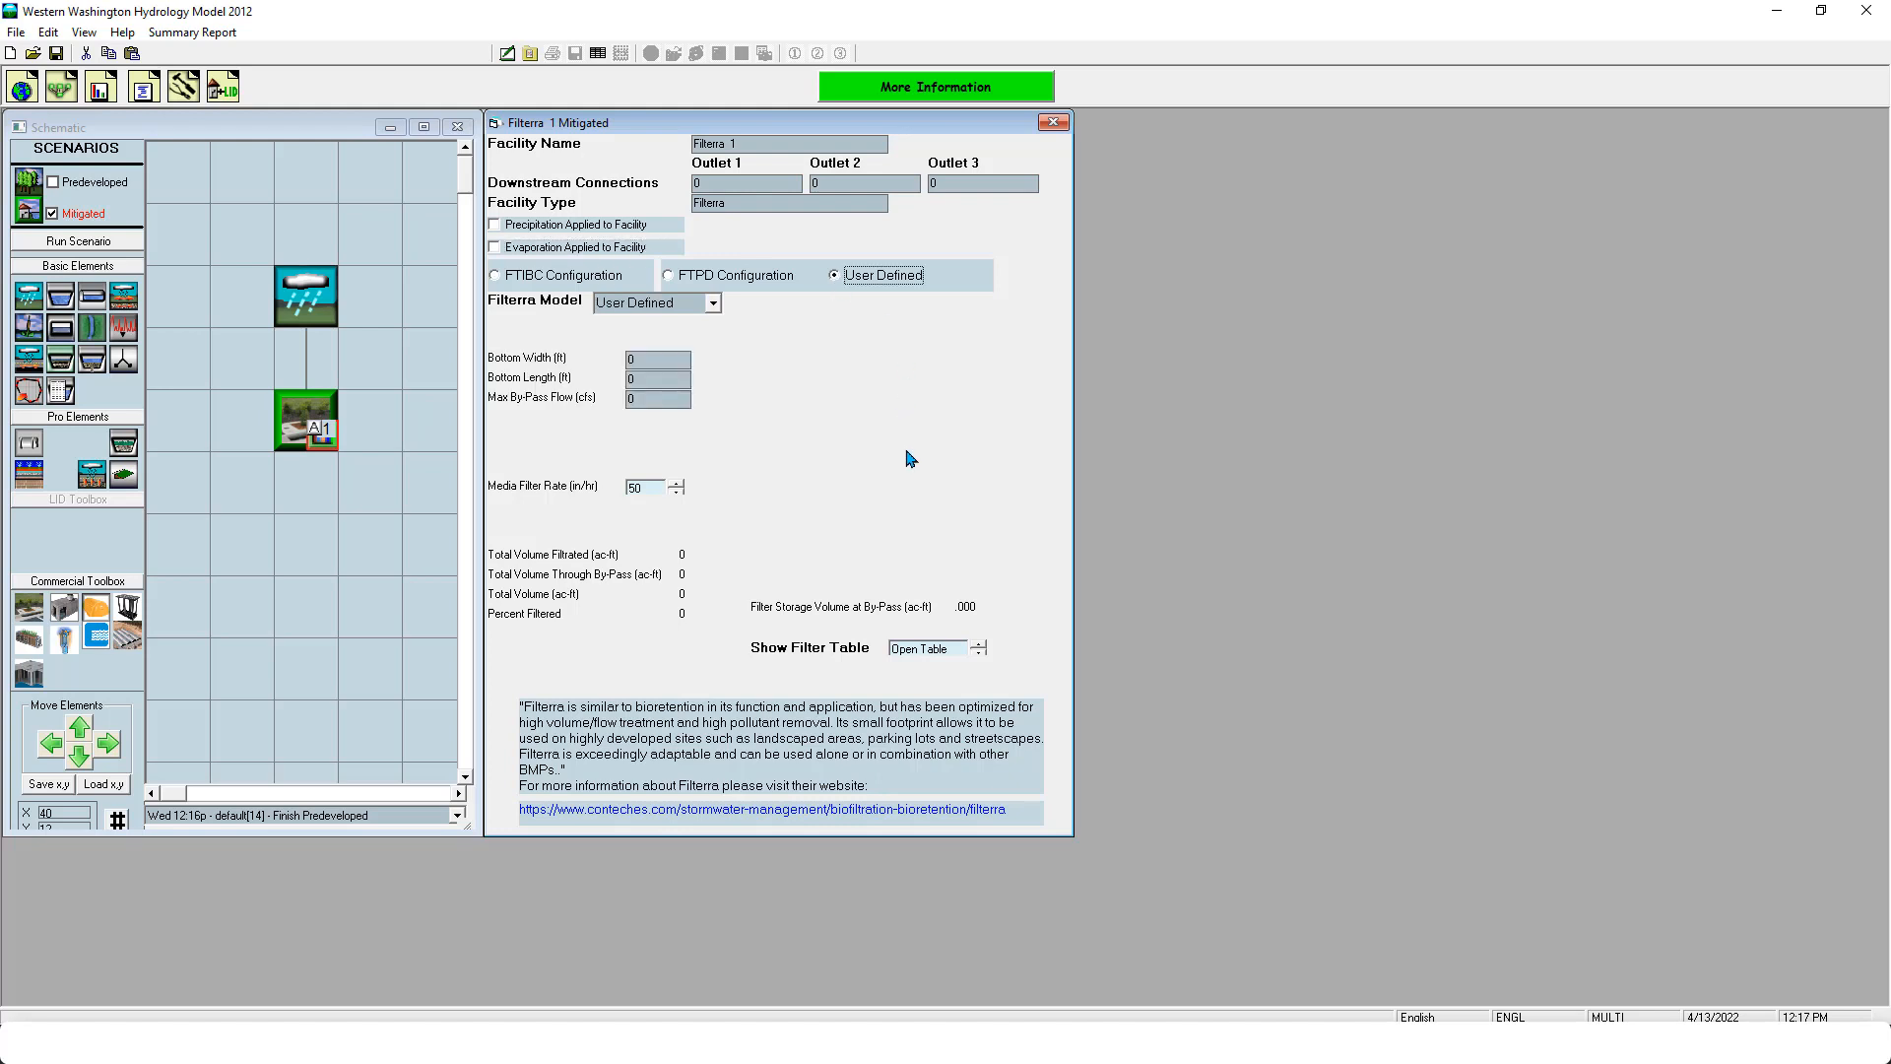
pyautogui.click(711, 302)
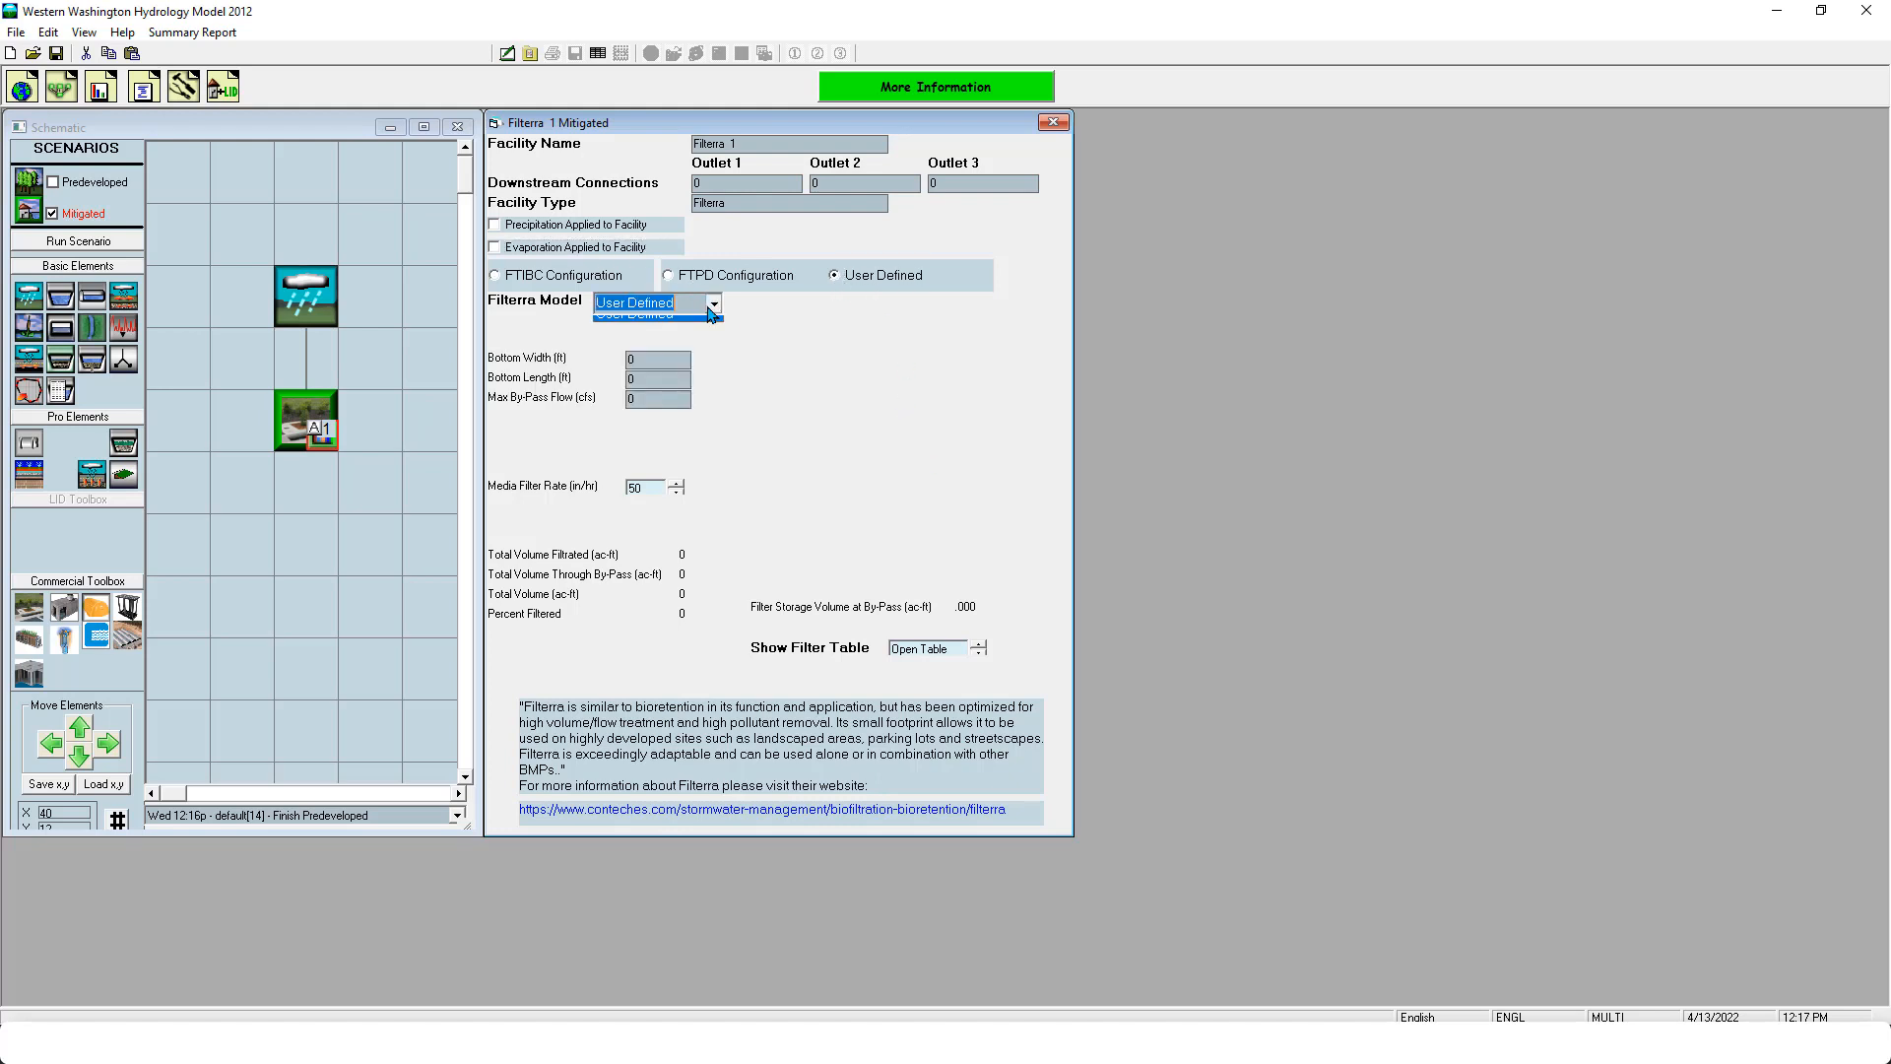
pyautogui.click(794, 329)
# - Set the Filterra to the FTPD Configuration with model FTPD0710 and run the Mitigated scenario
pyautogui.click(706, 272)
pyautogui.click(712, 302)
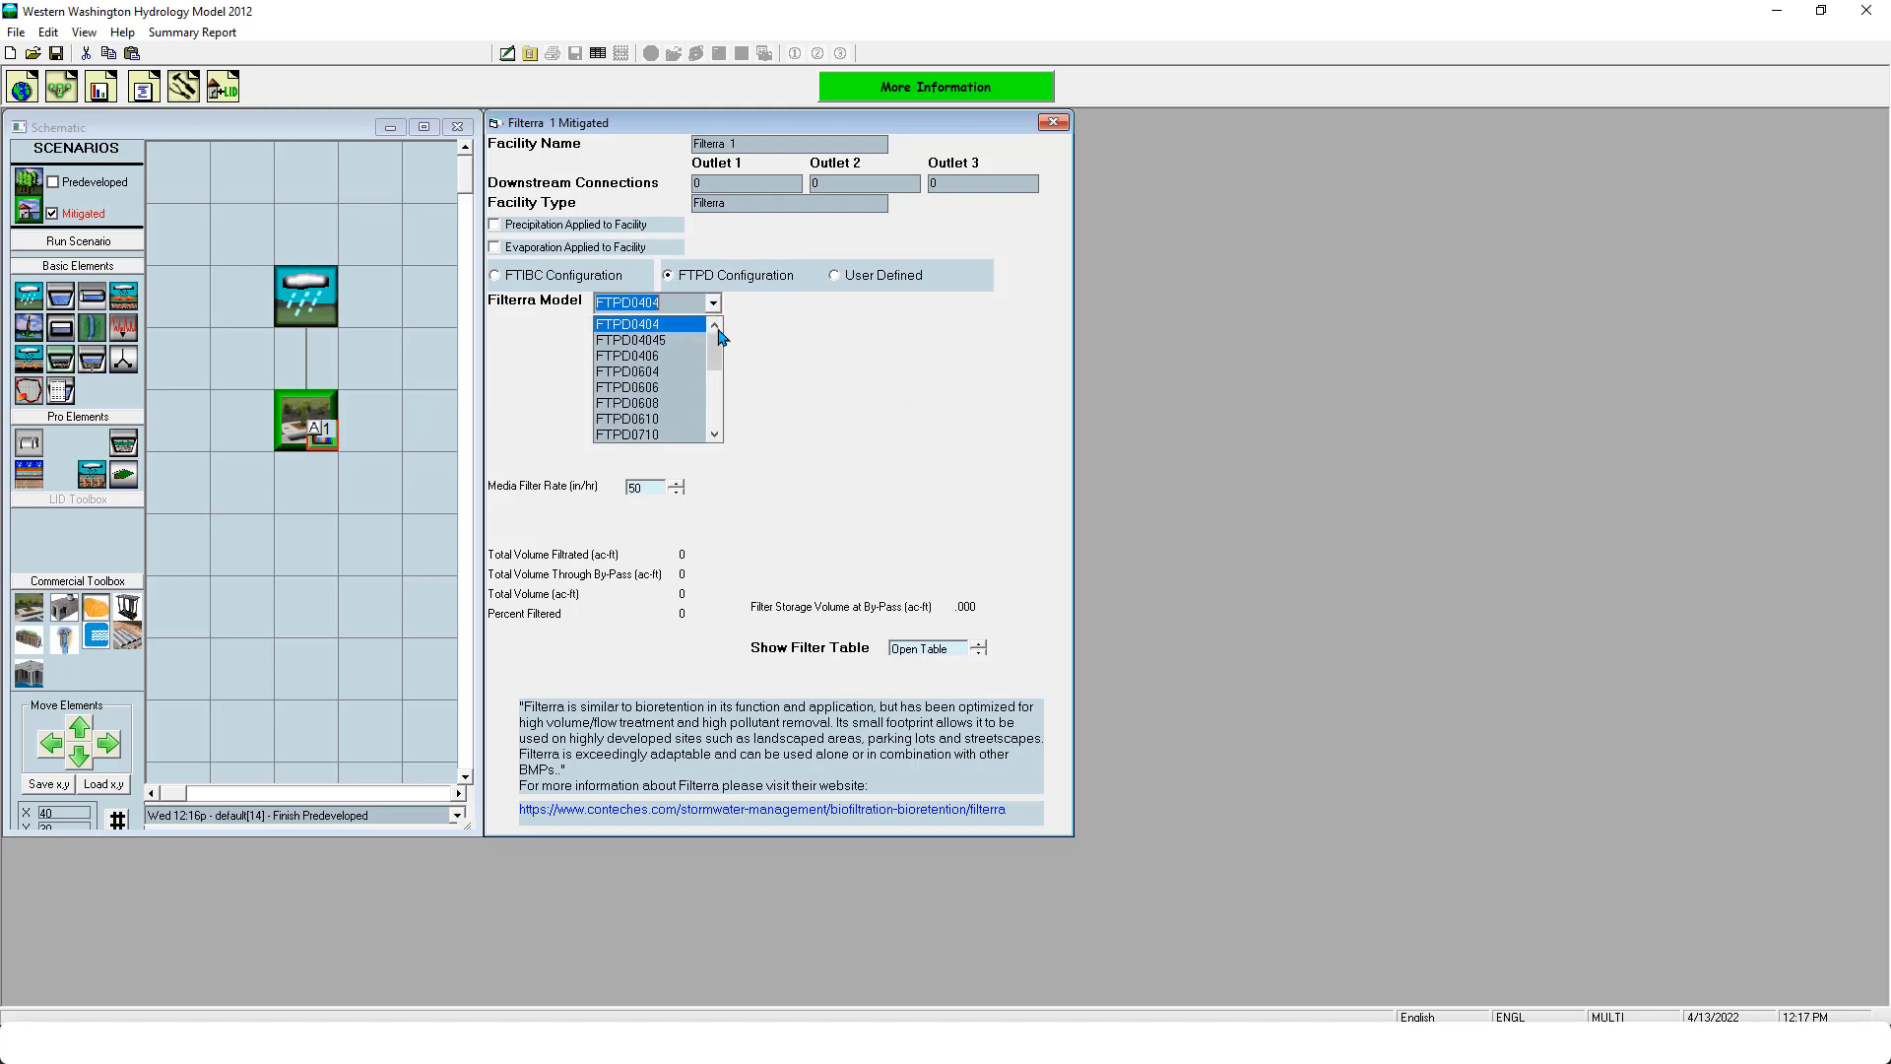
pyautogui.scroll(-2, 721, 374)
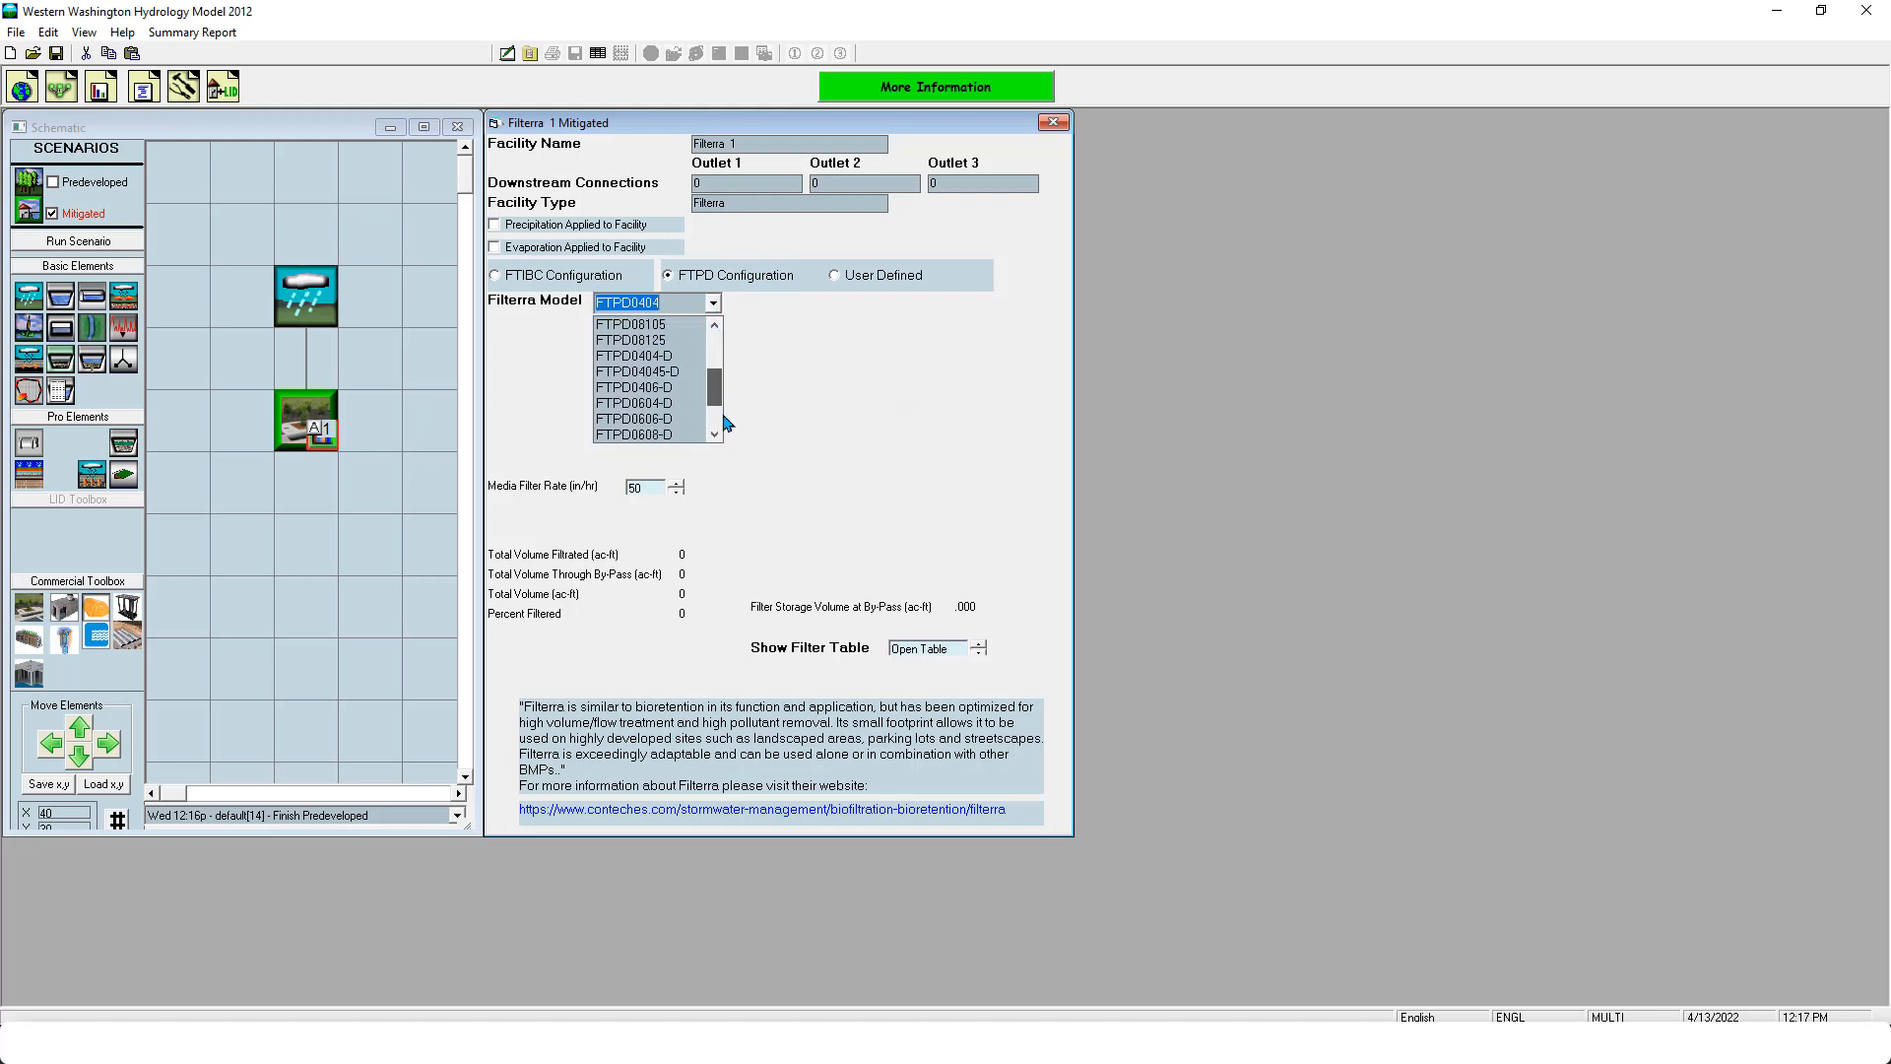
pyautogui.moveTo(716, 385); pyautogui.dragTo(719, 445)
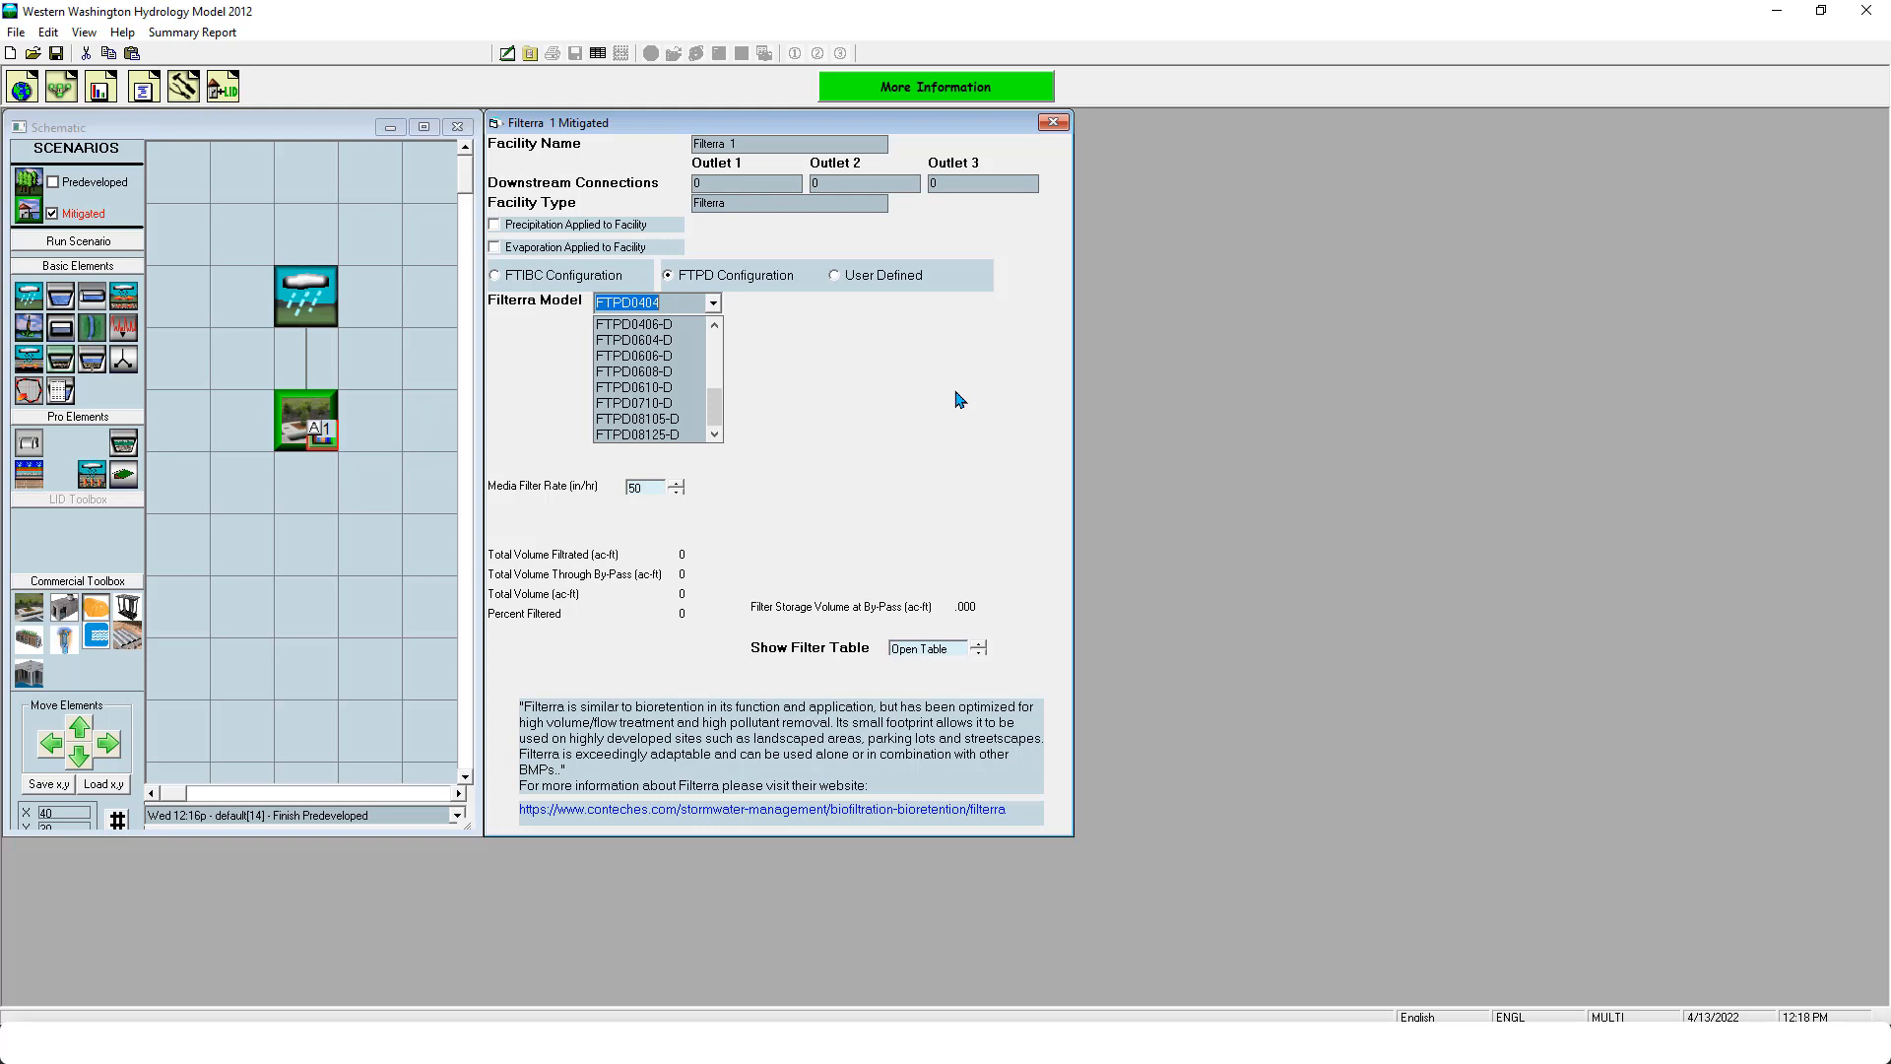
pyautogui.moveTo(716, 405); pyautogui.dragTo(724, 340)
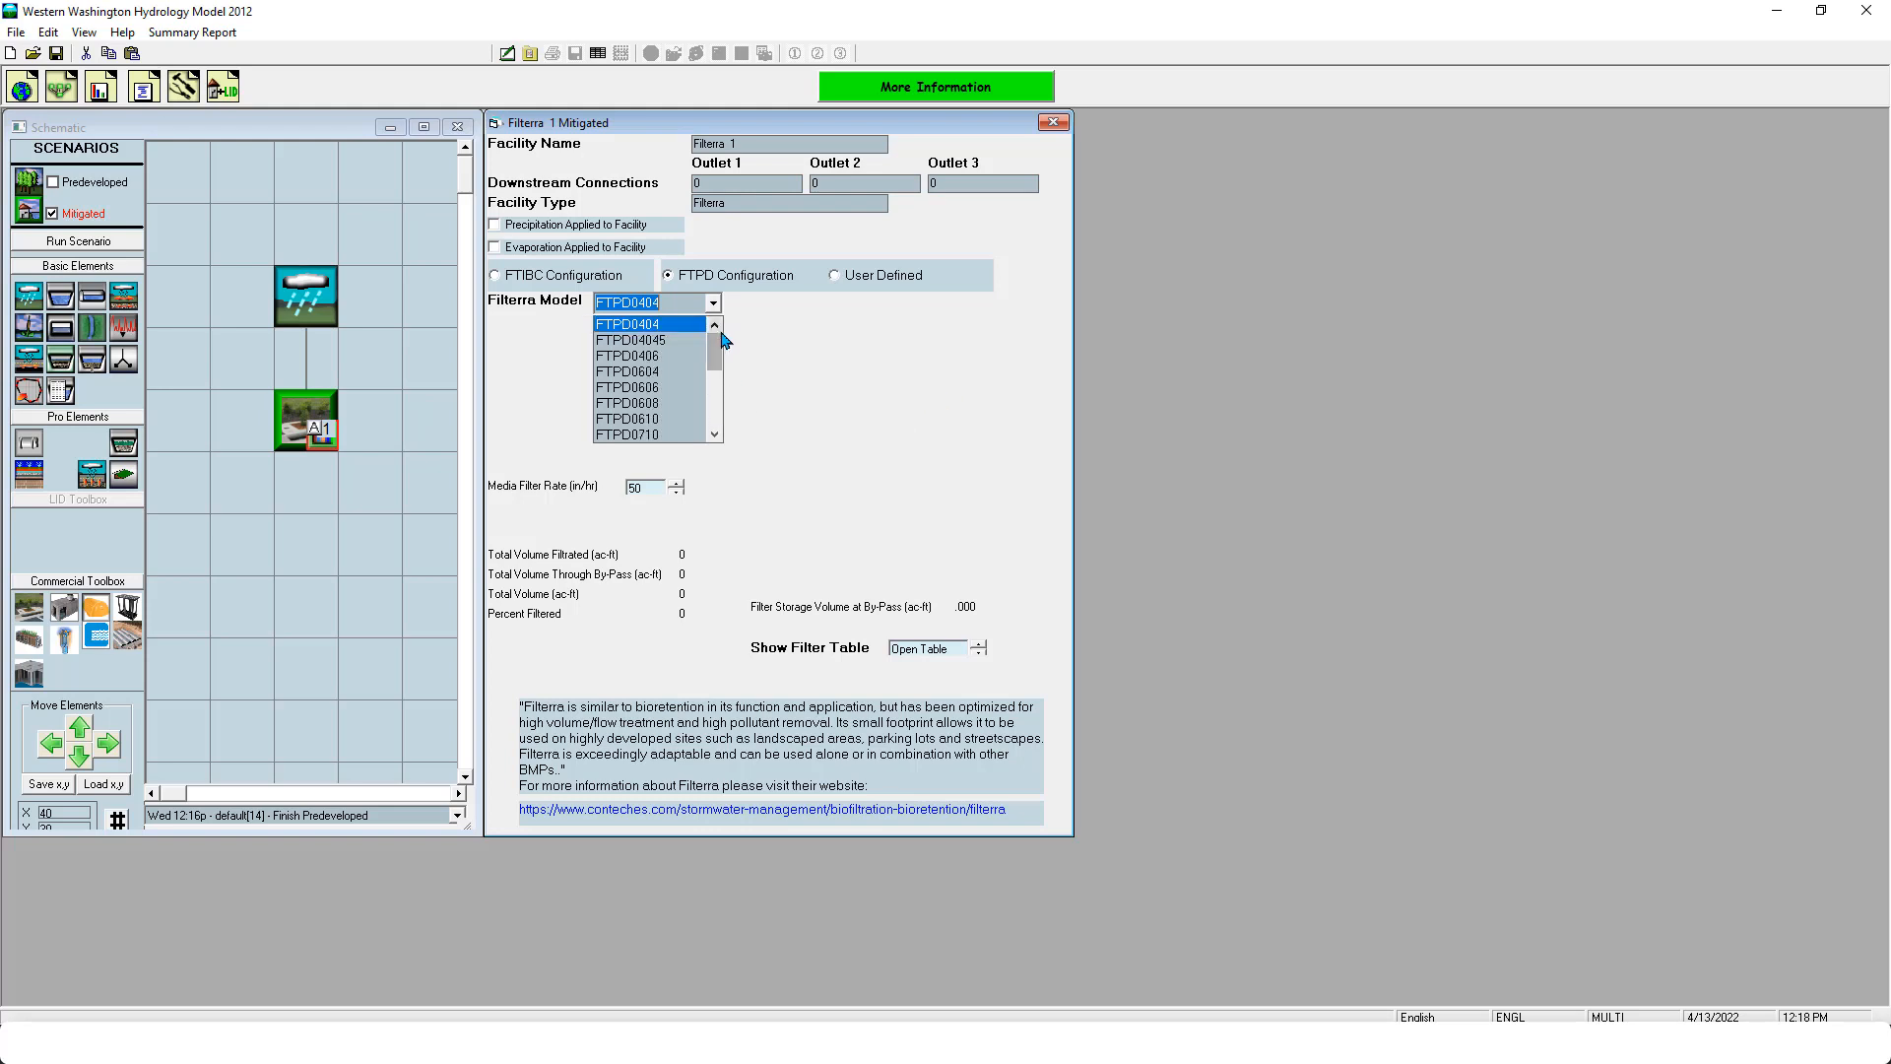
pyautogui.scroll(-2, 700, 388)
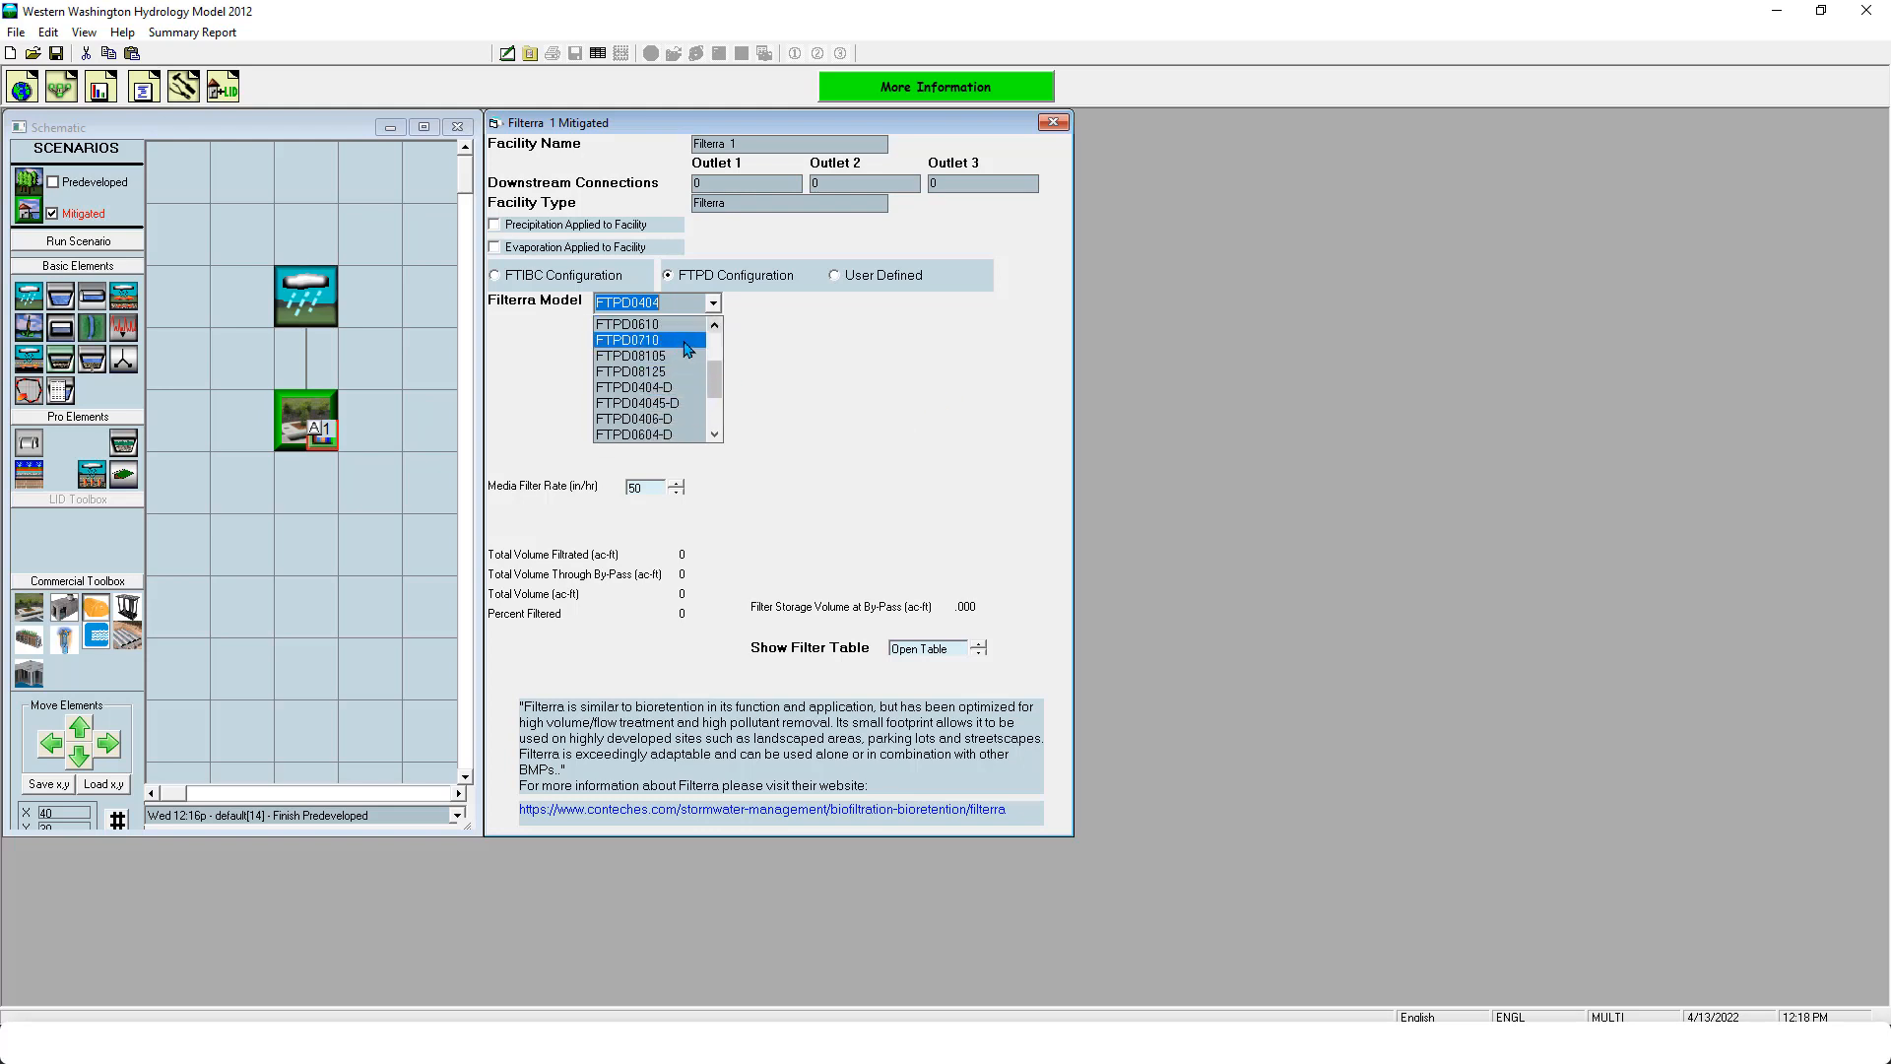
pyautogui.click(692, 341)
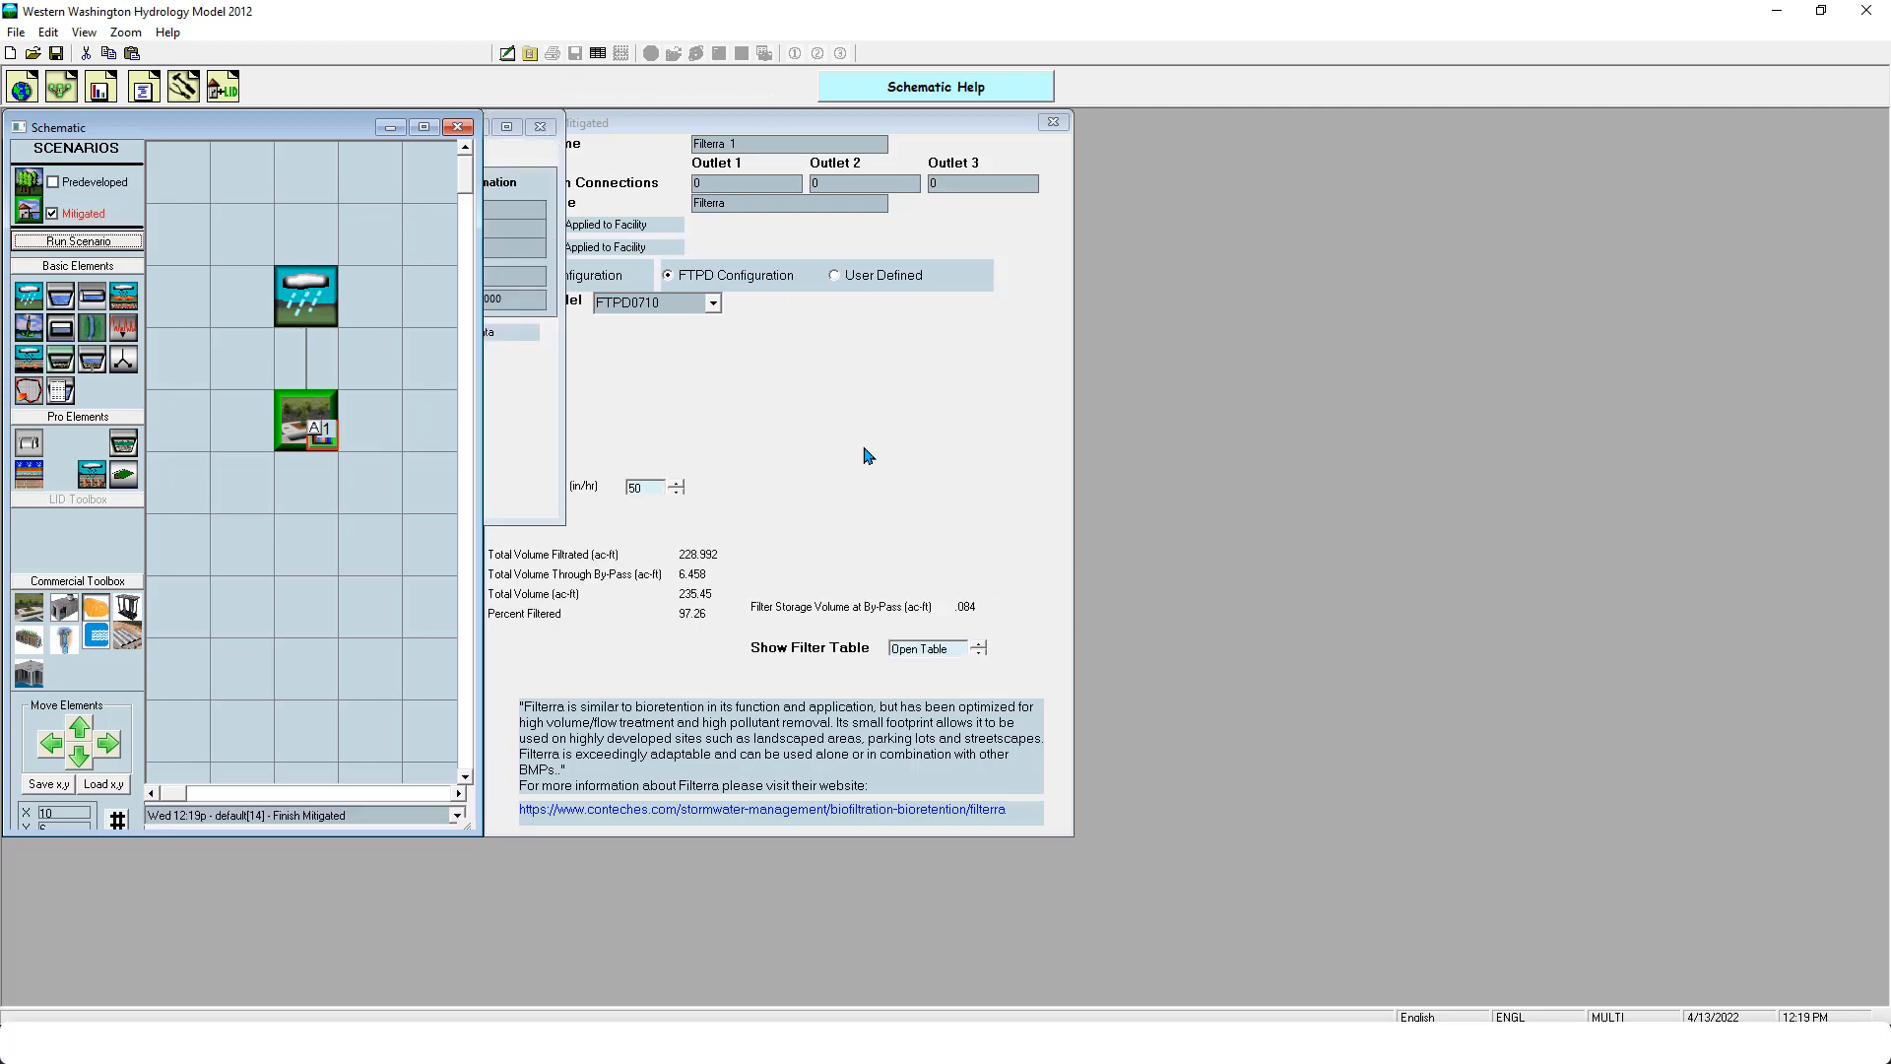
# - Close the county map and examine the POC 1 duration analysis of the predeveloped and mitigated flows
pyautogui.click(540, 126)
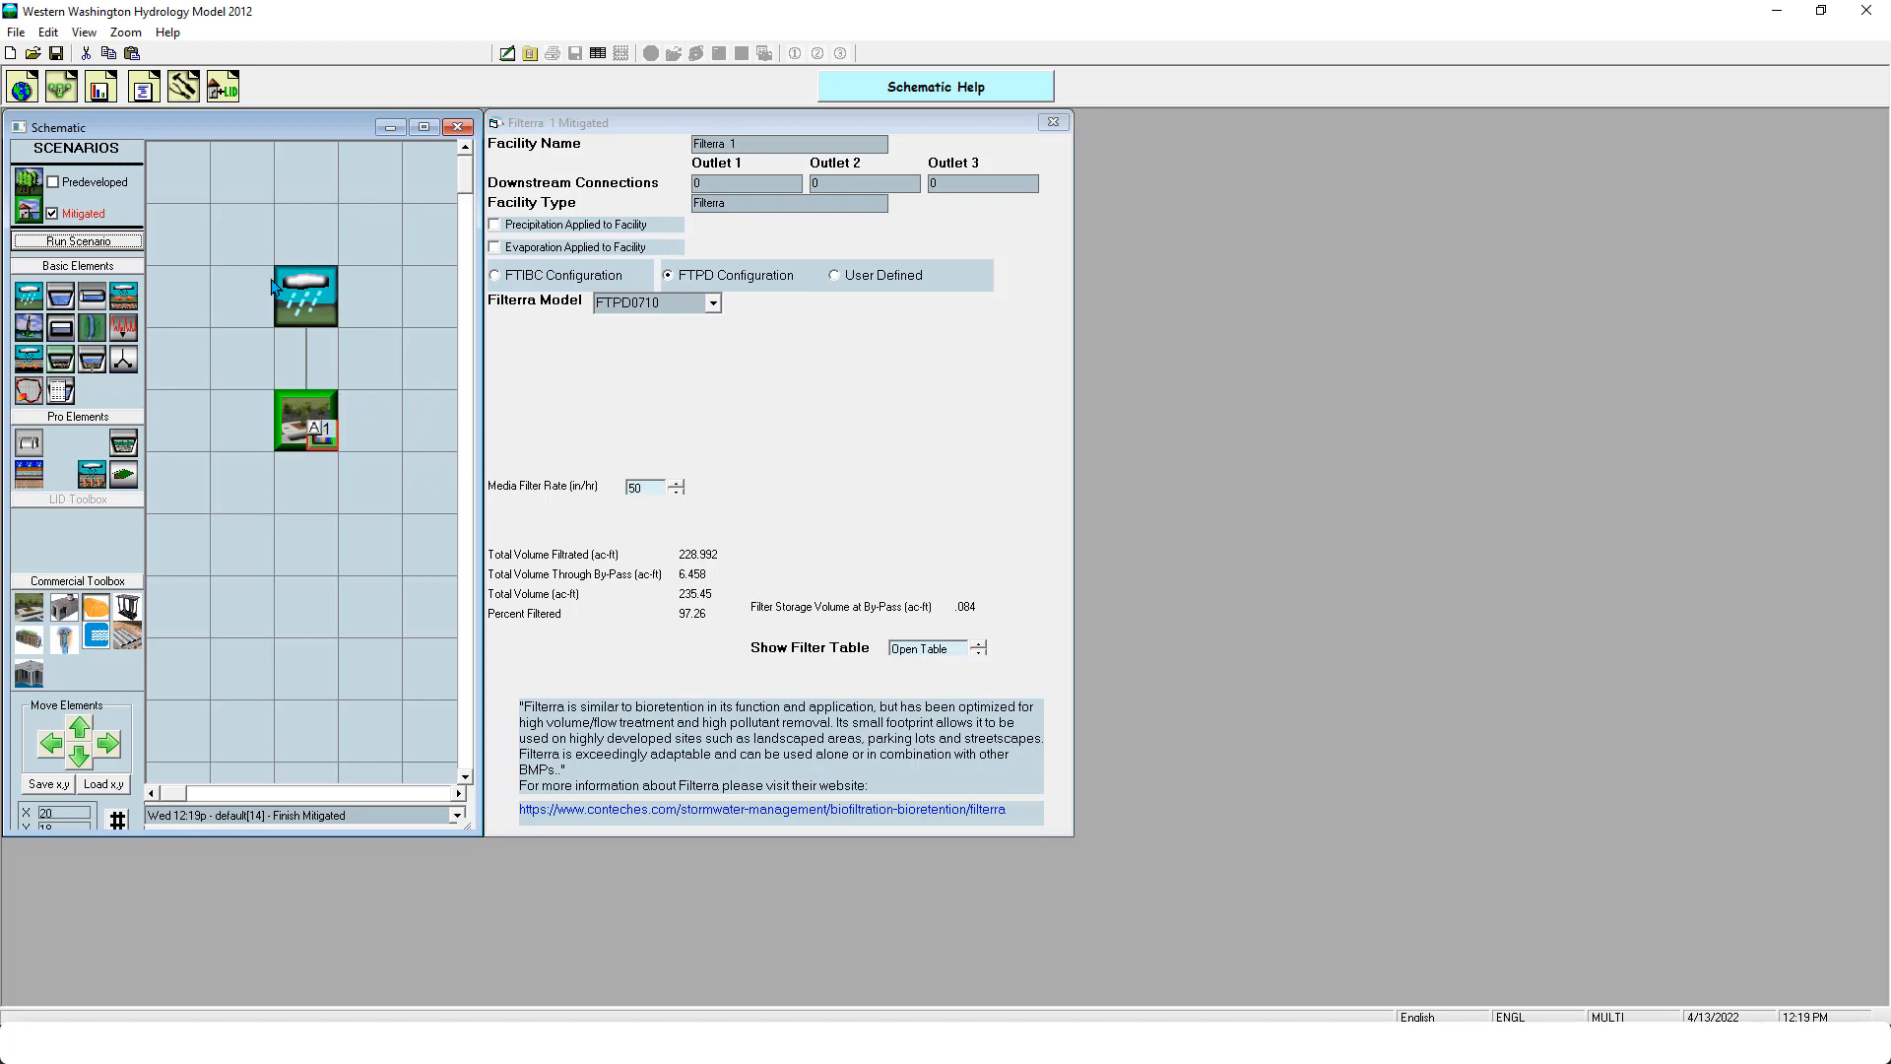
pyautogui.click(102, 95)
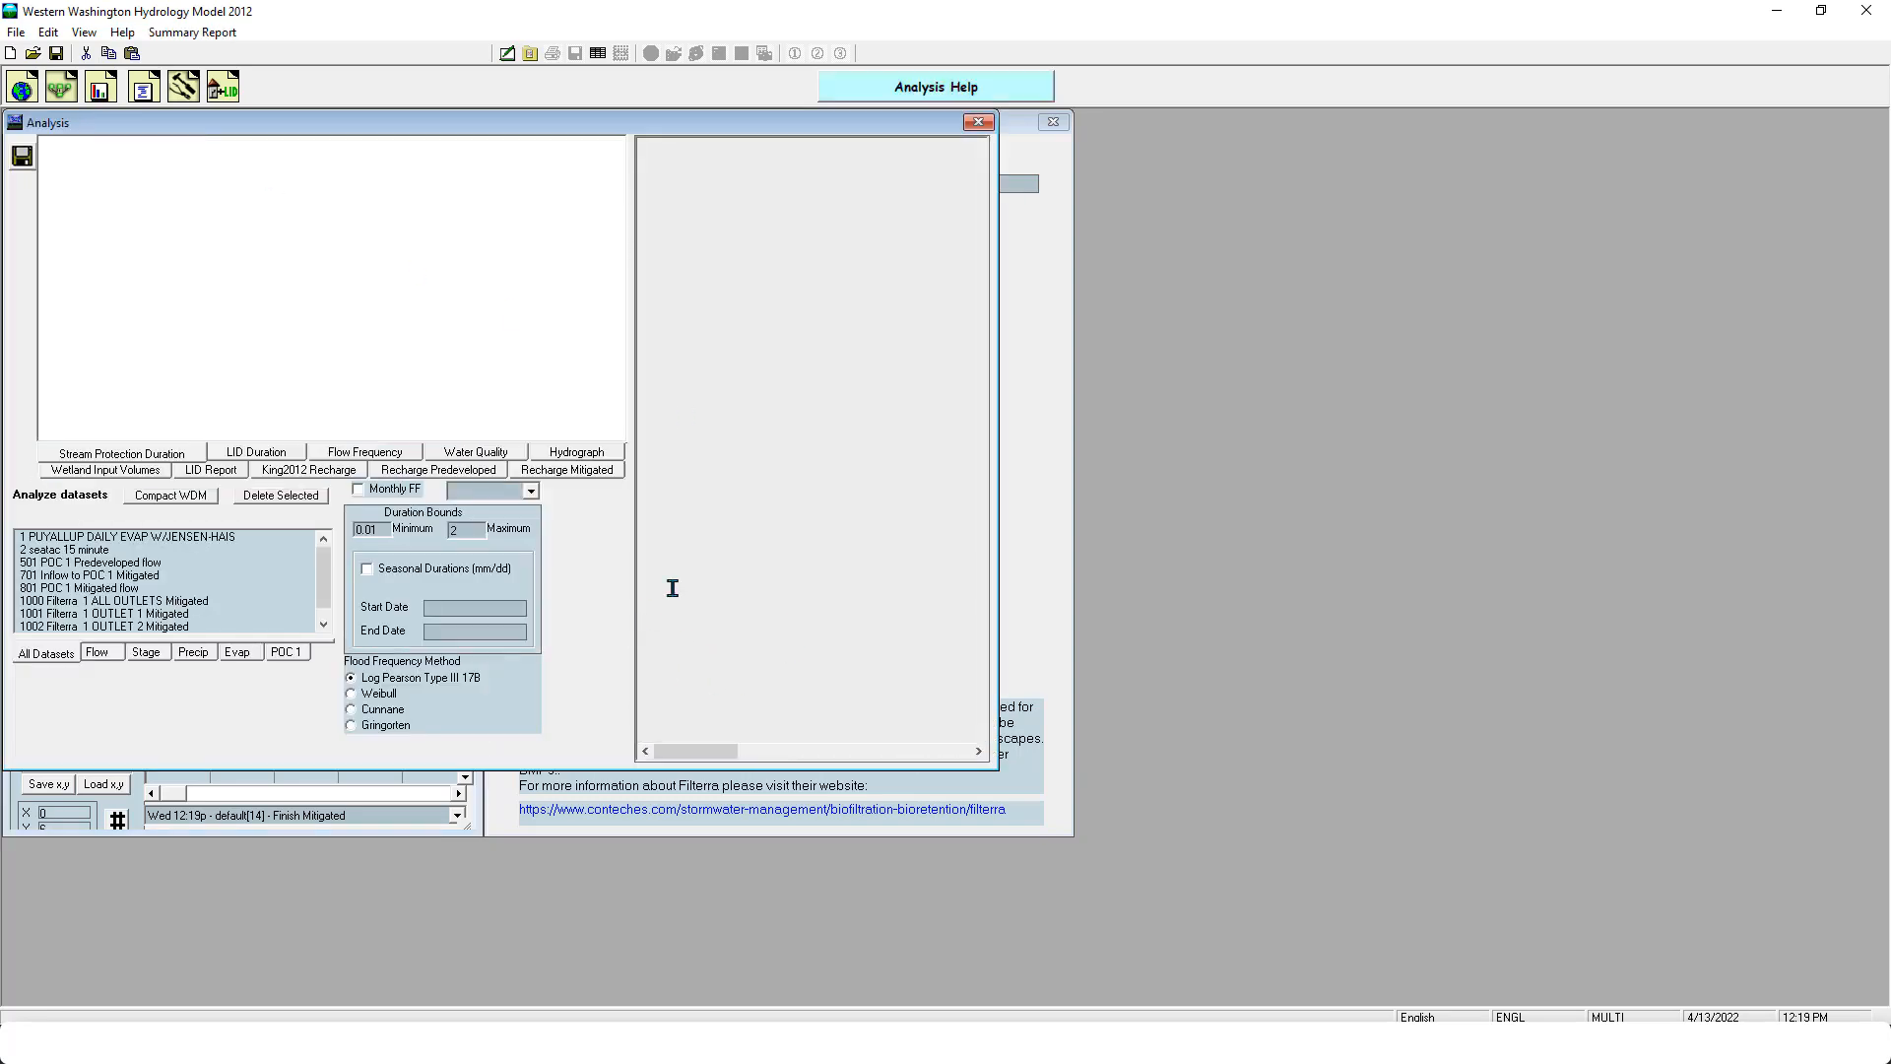
pyautogui.click(978, 121)
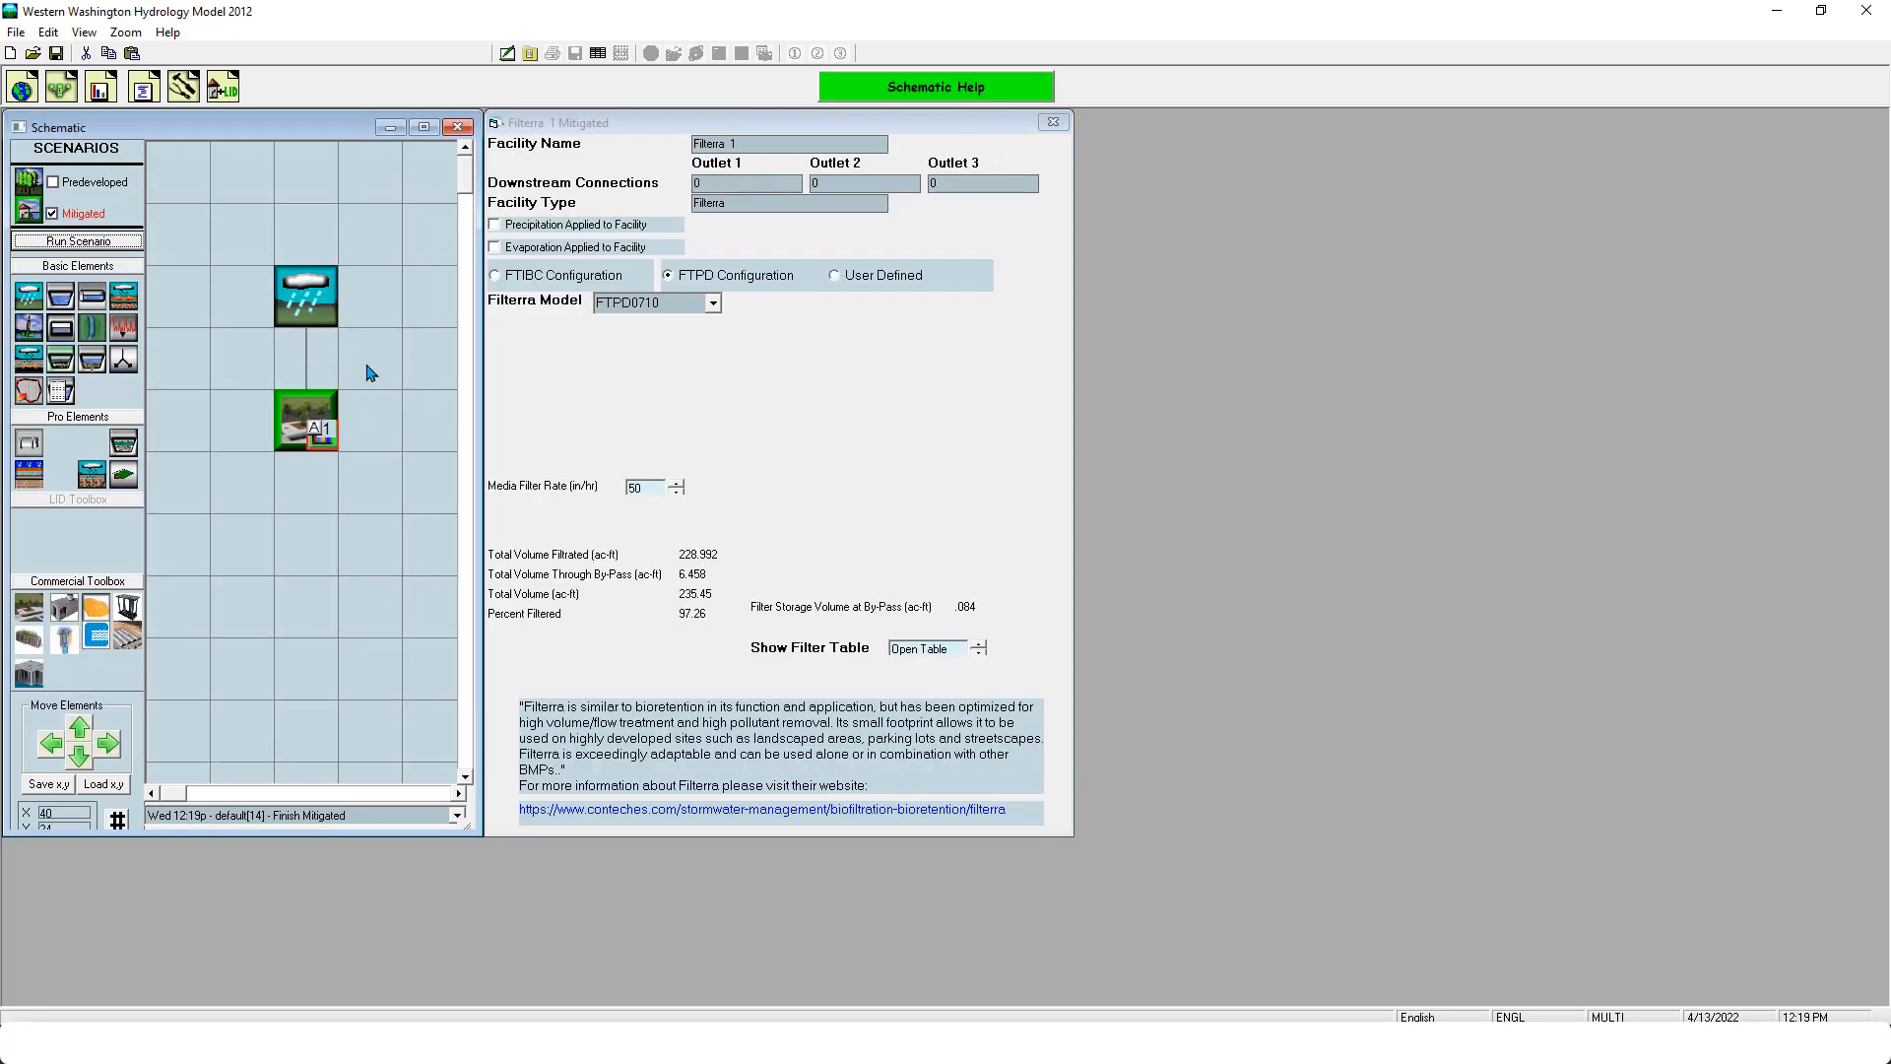
pyautogui.click(99, 95)
pyautogui.click(307, 654)
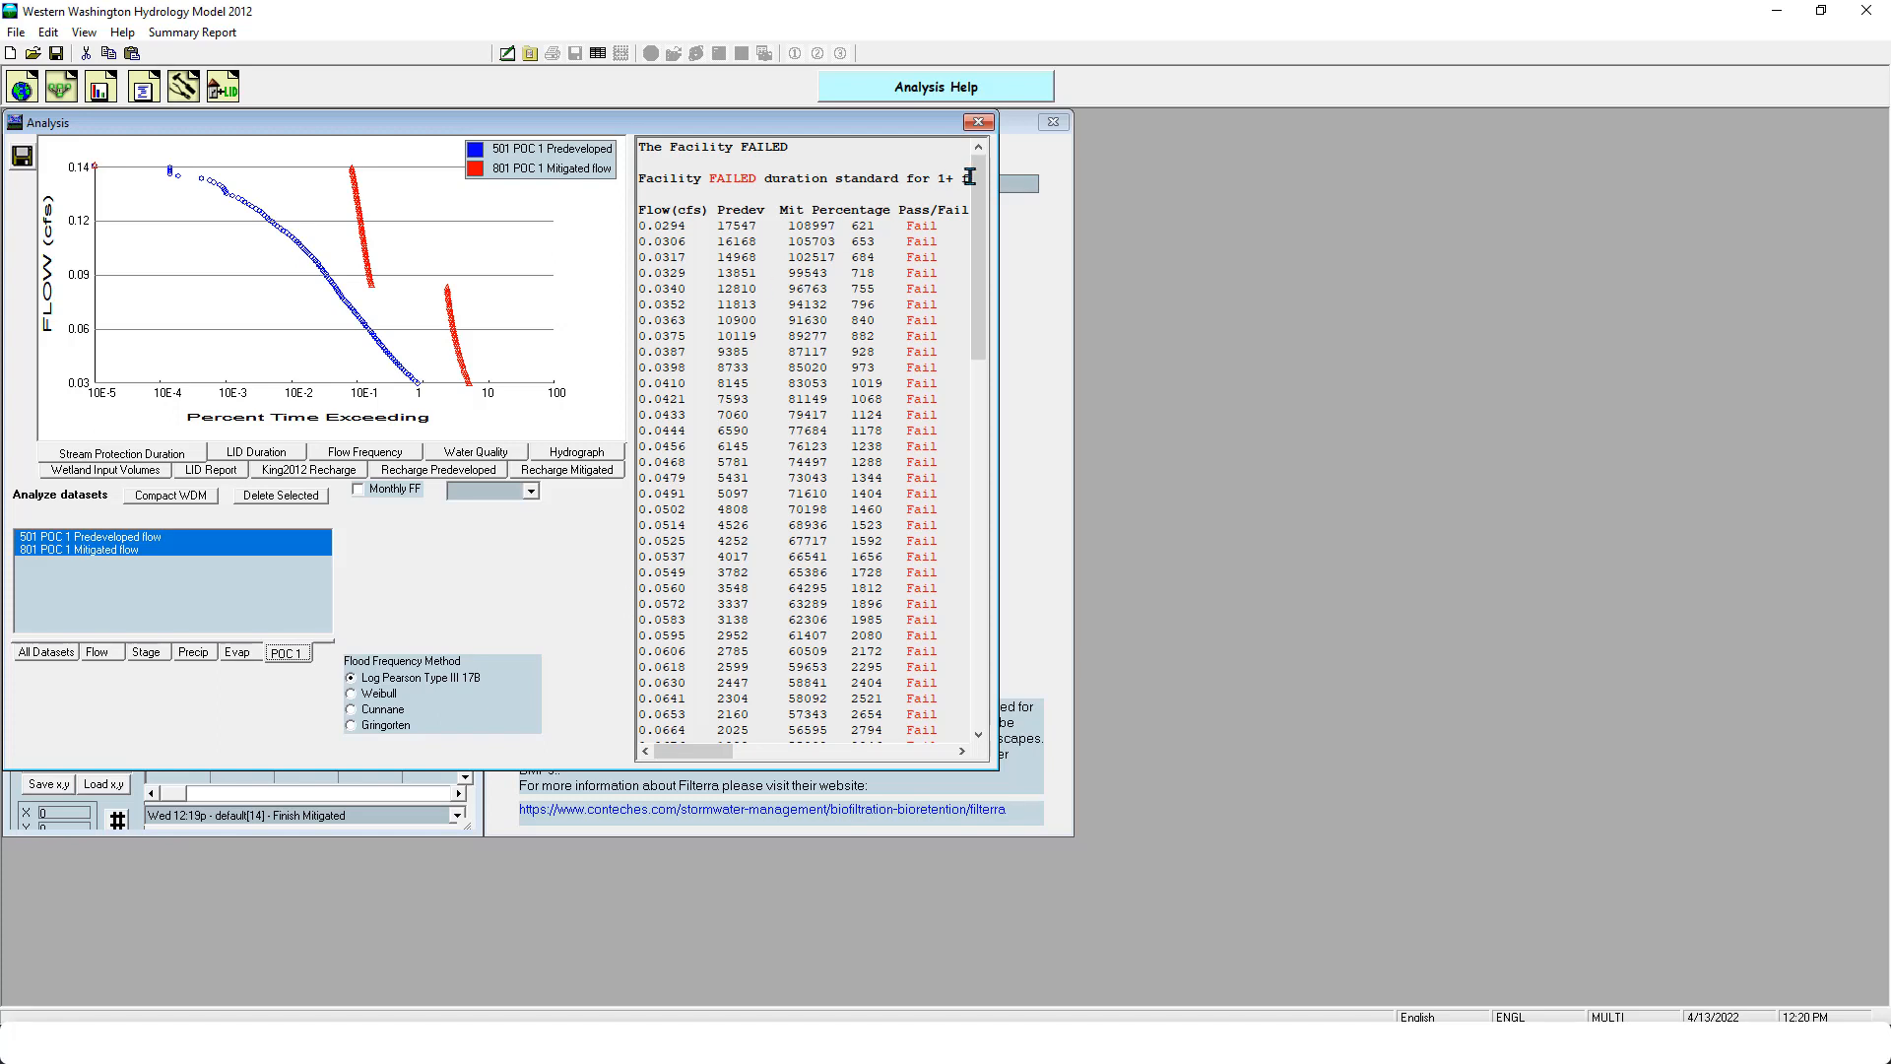
pyautogui.click(978, 121)
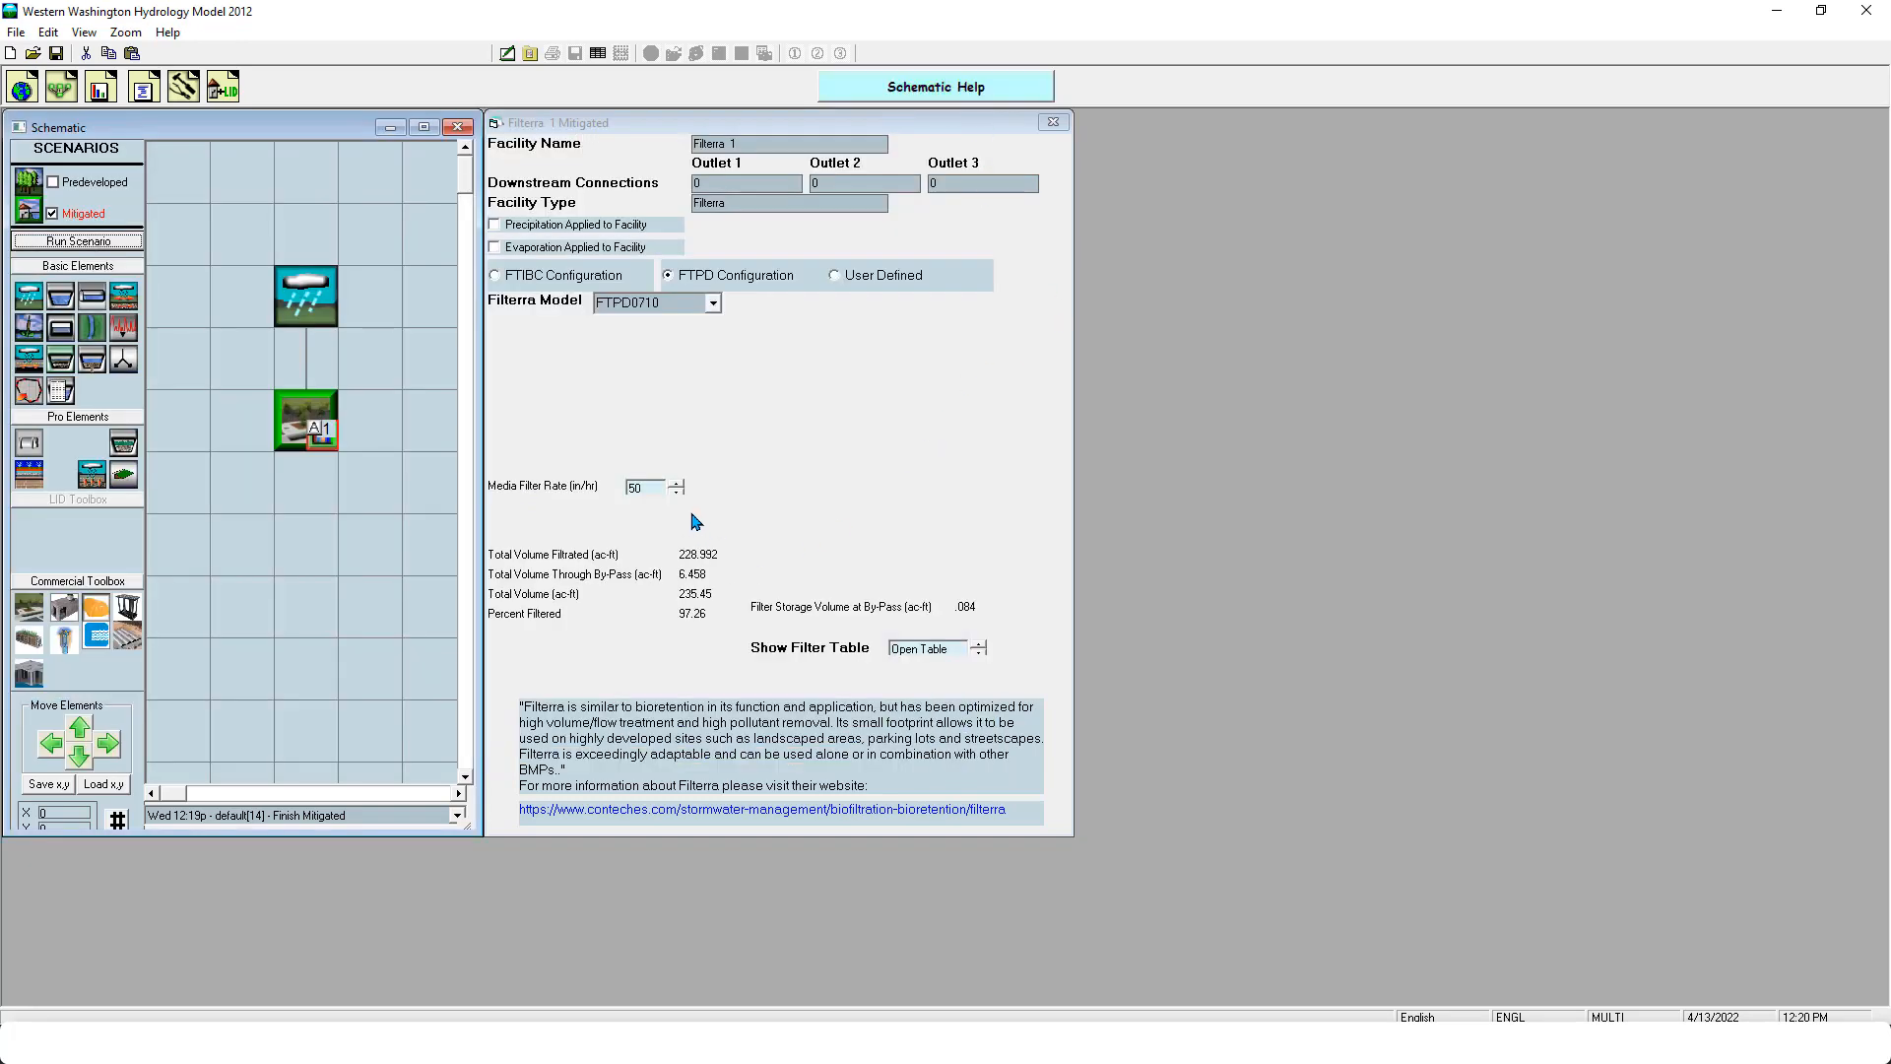
# - Set the Filterra's media filter rate to 30 in/hr and rerun the Mitigated scenario
pyautogui.doubleClick(638, 487)
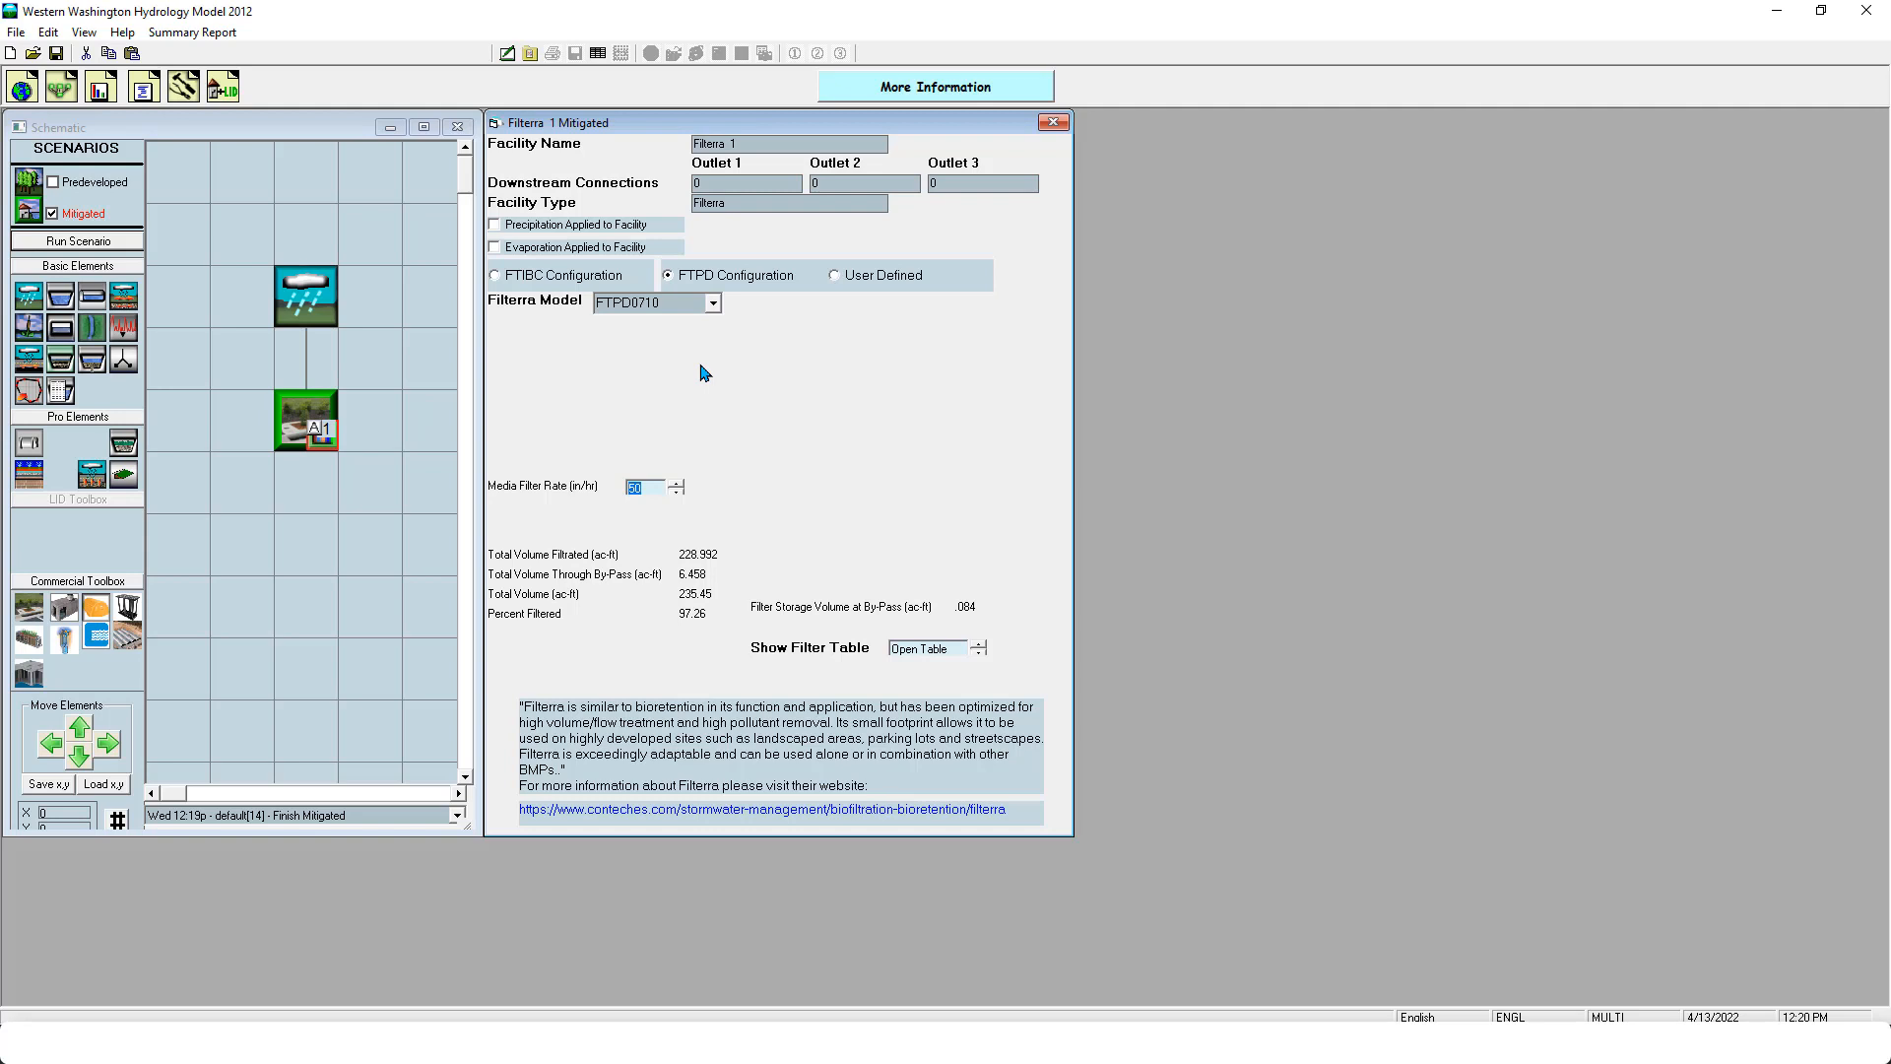
pyautogui.write('30')
pyautogui.click(138, 241)
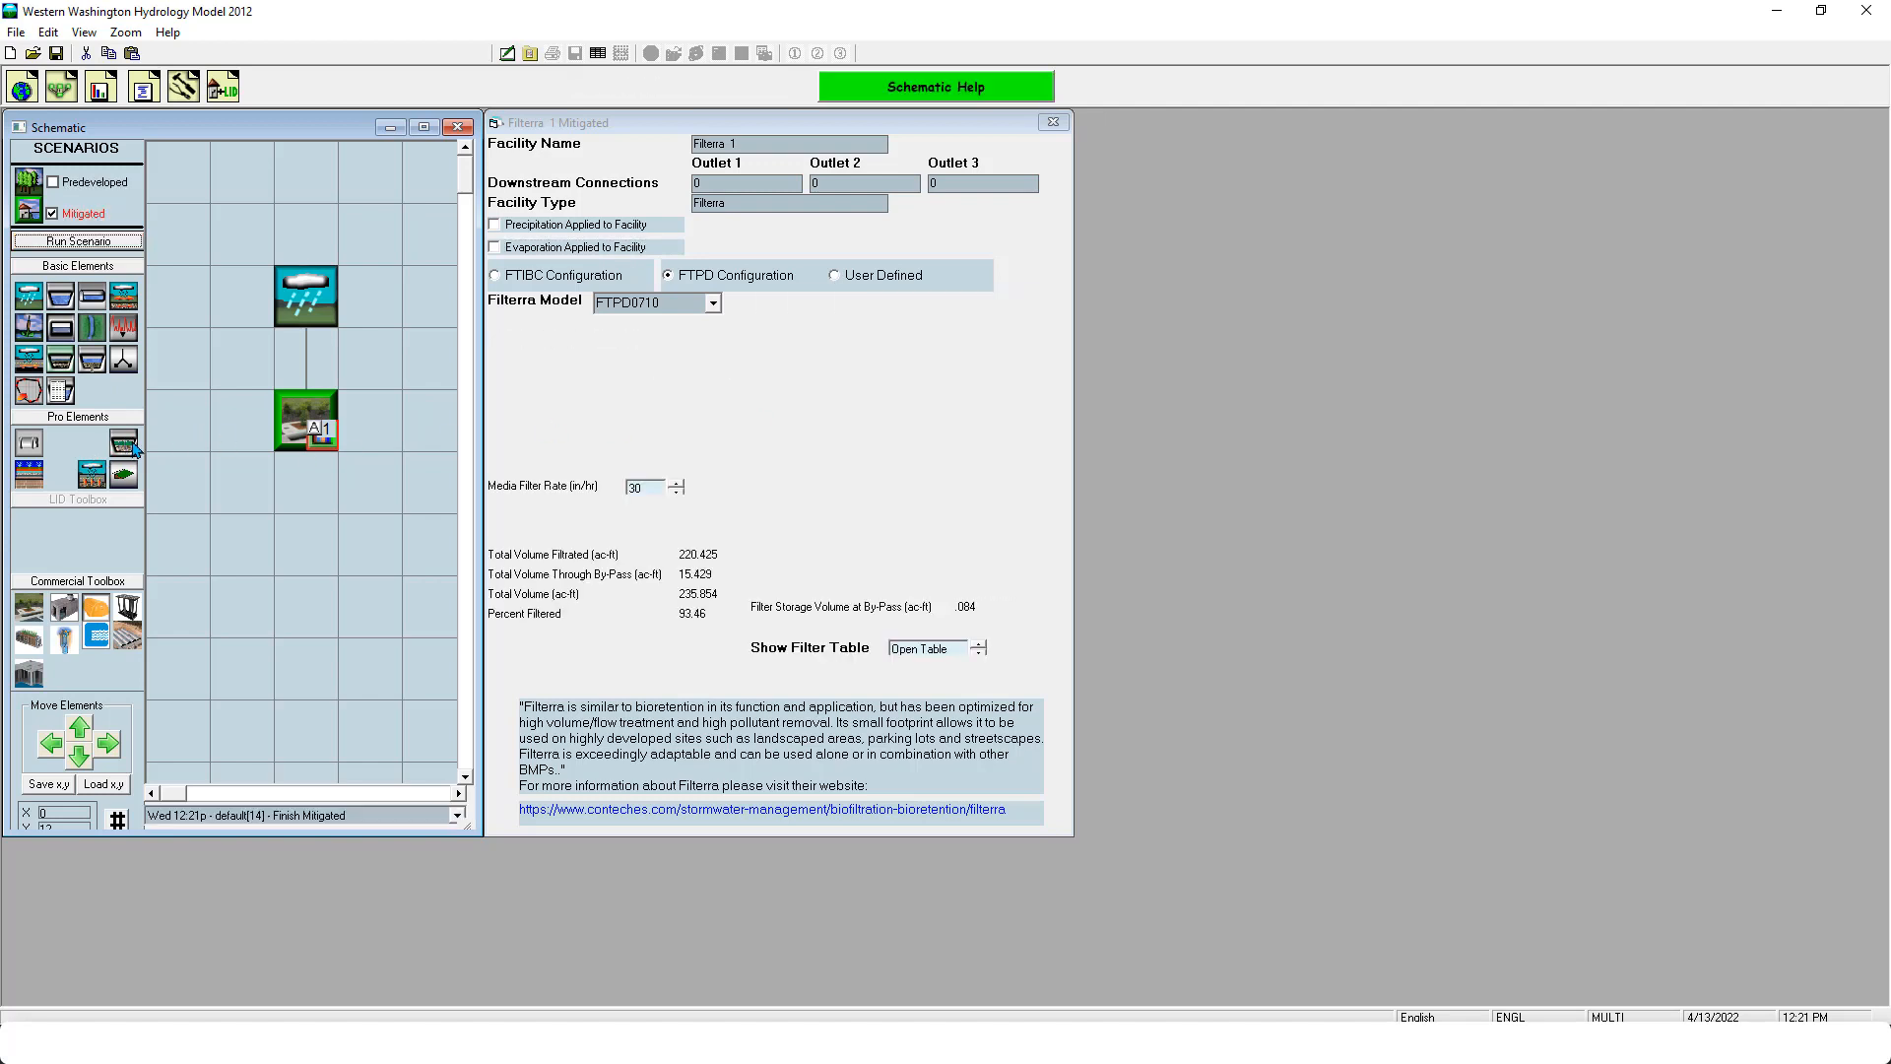
# - Place a bioretention element below the Filterra in the Mitigated schematic and delete it again
pyautogui.moveTo(135, 448); pyautogui.dragTo(315, 550)
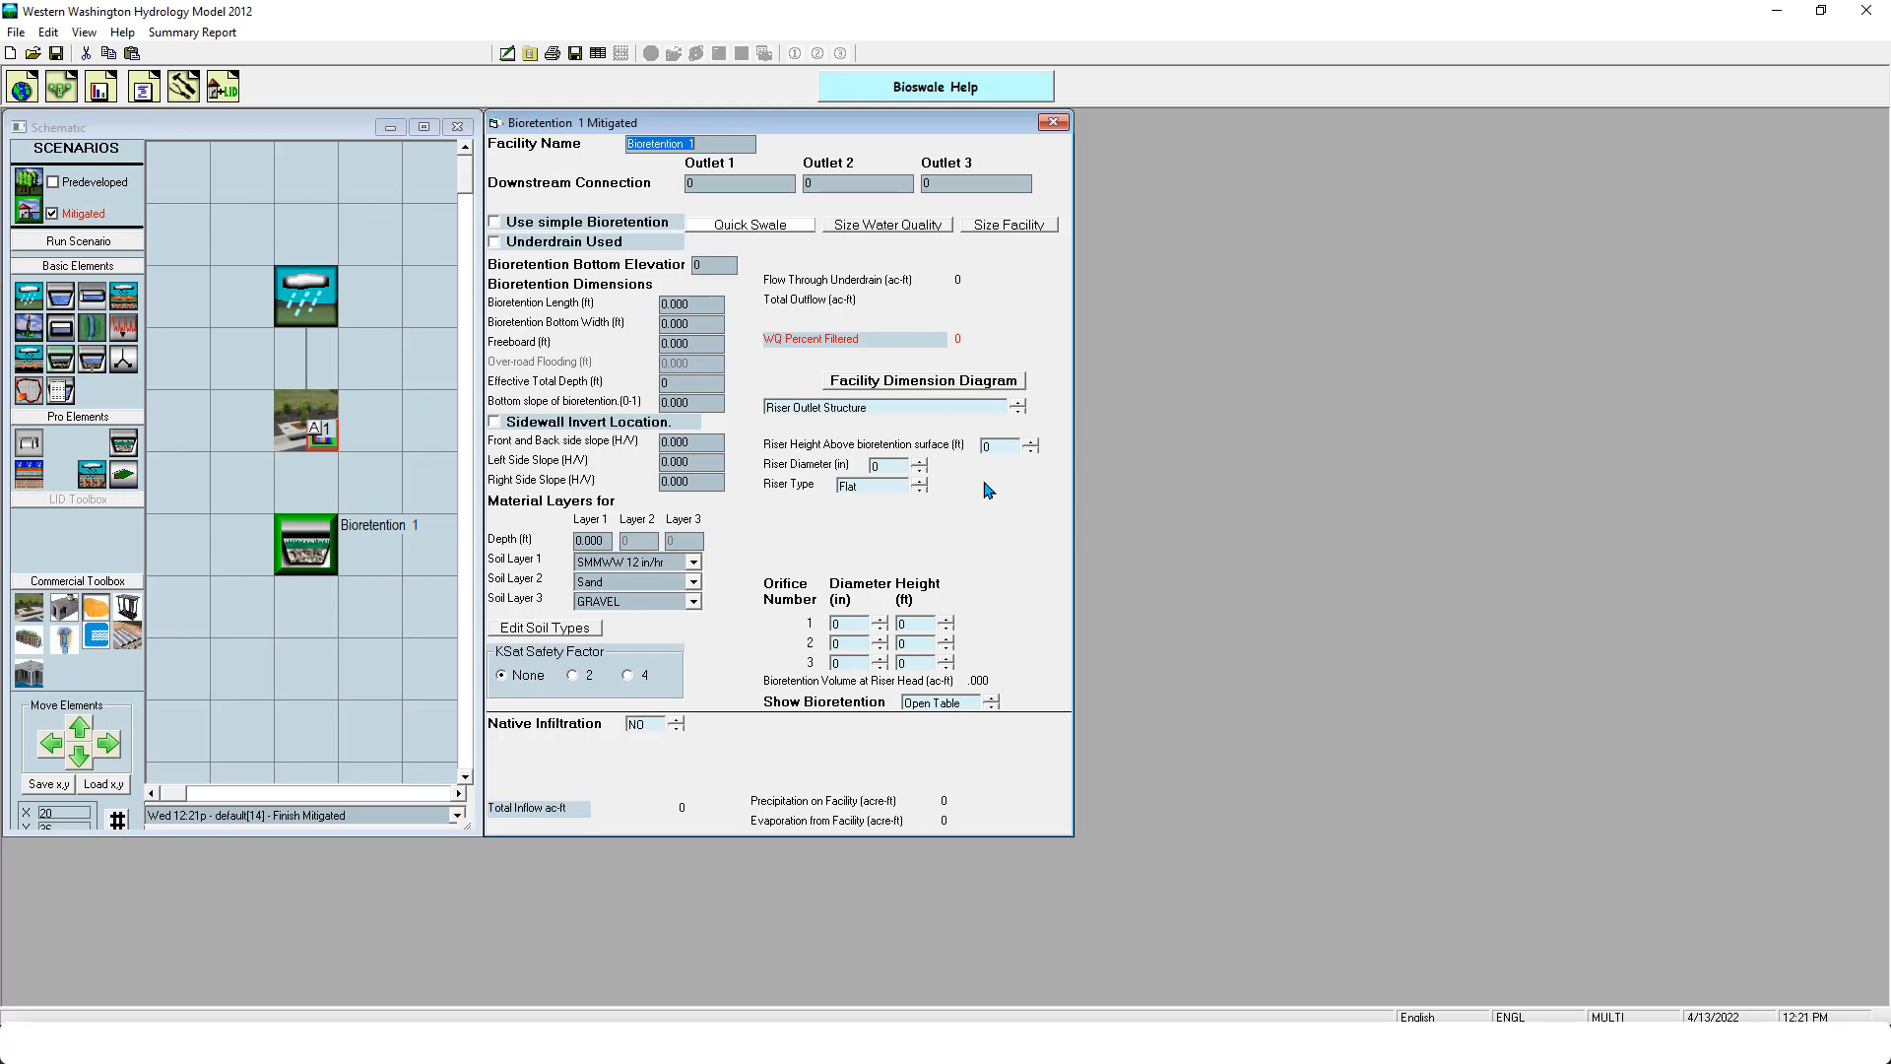
pyautogui.rightClick(328, 549)
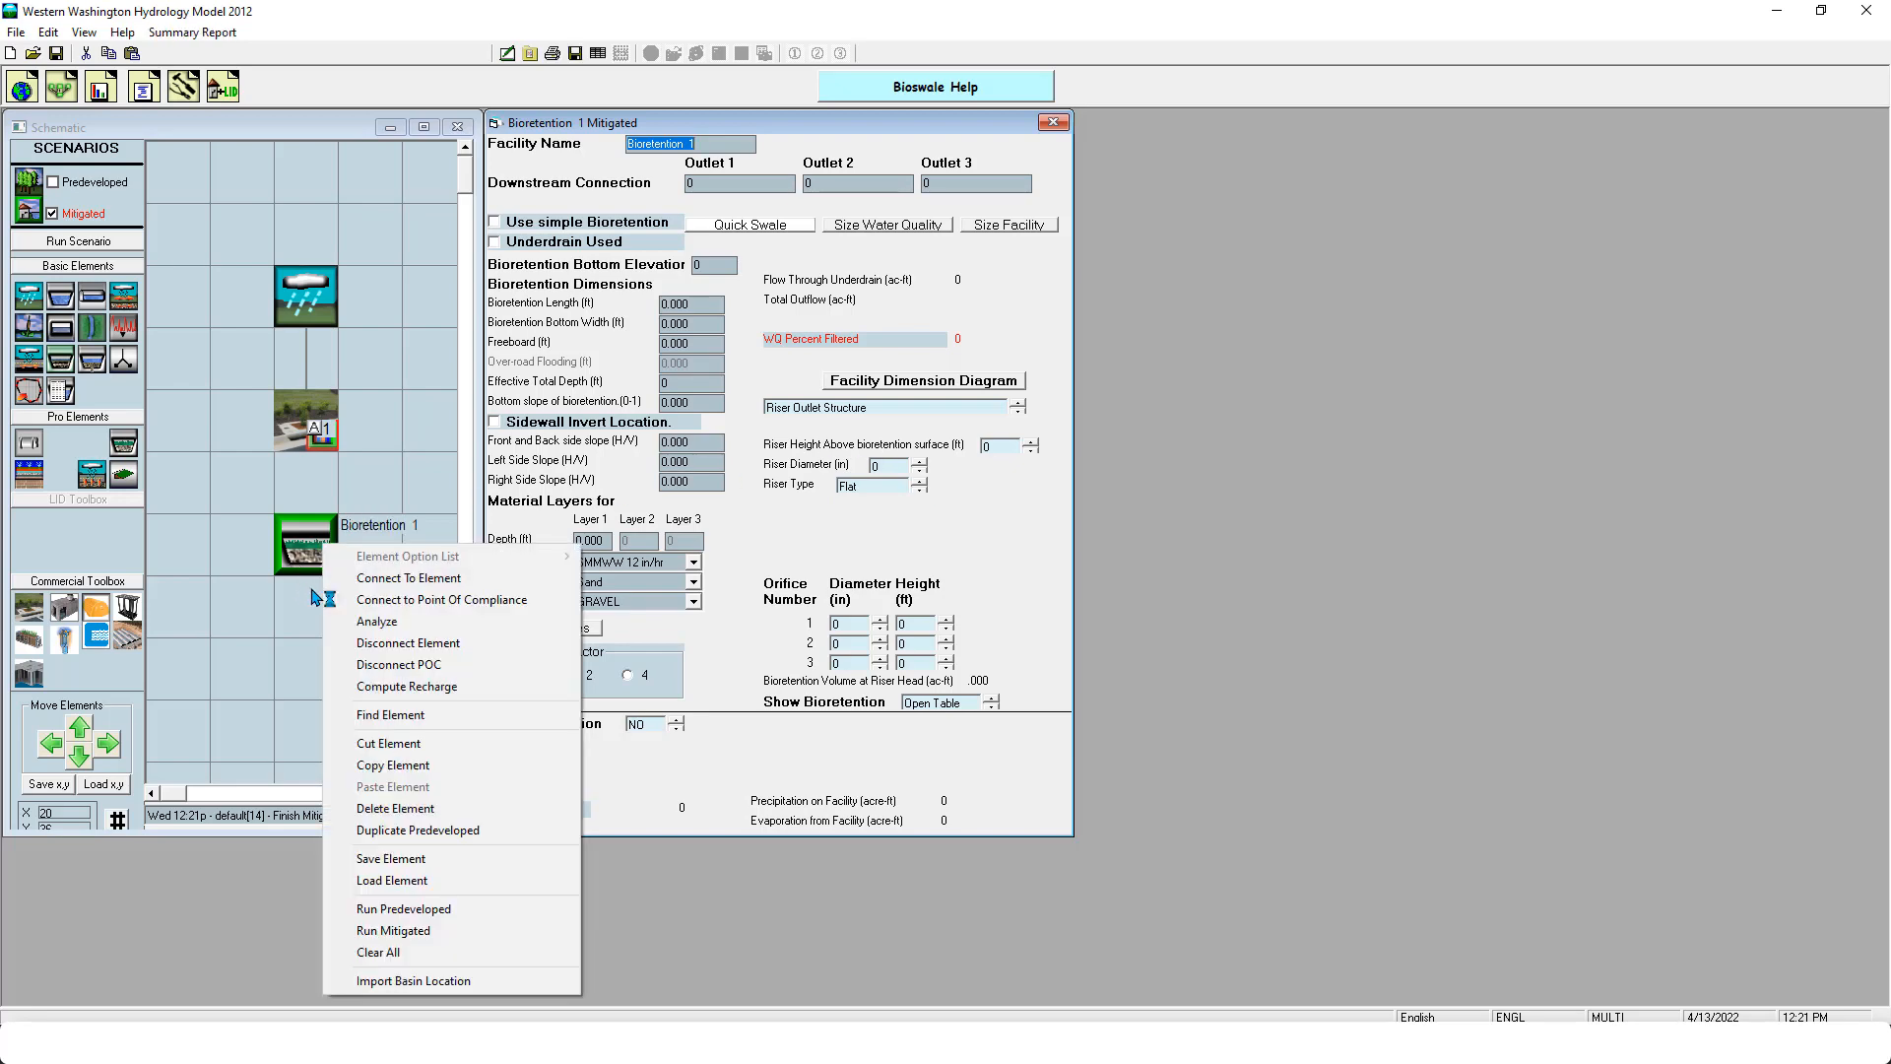
pyautogui.click(395, 808)
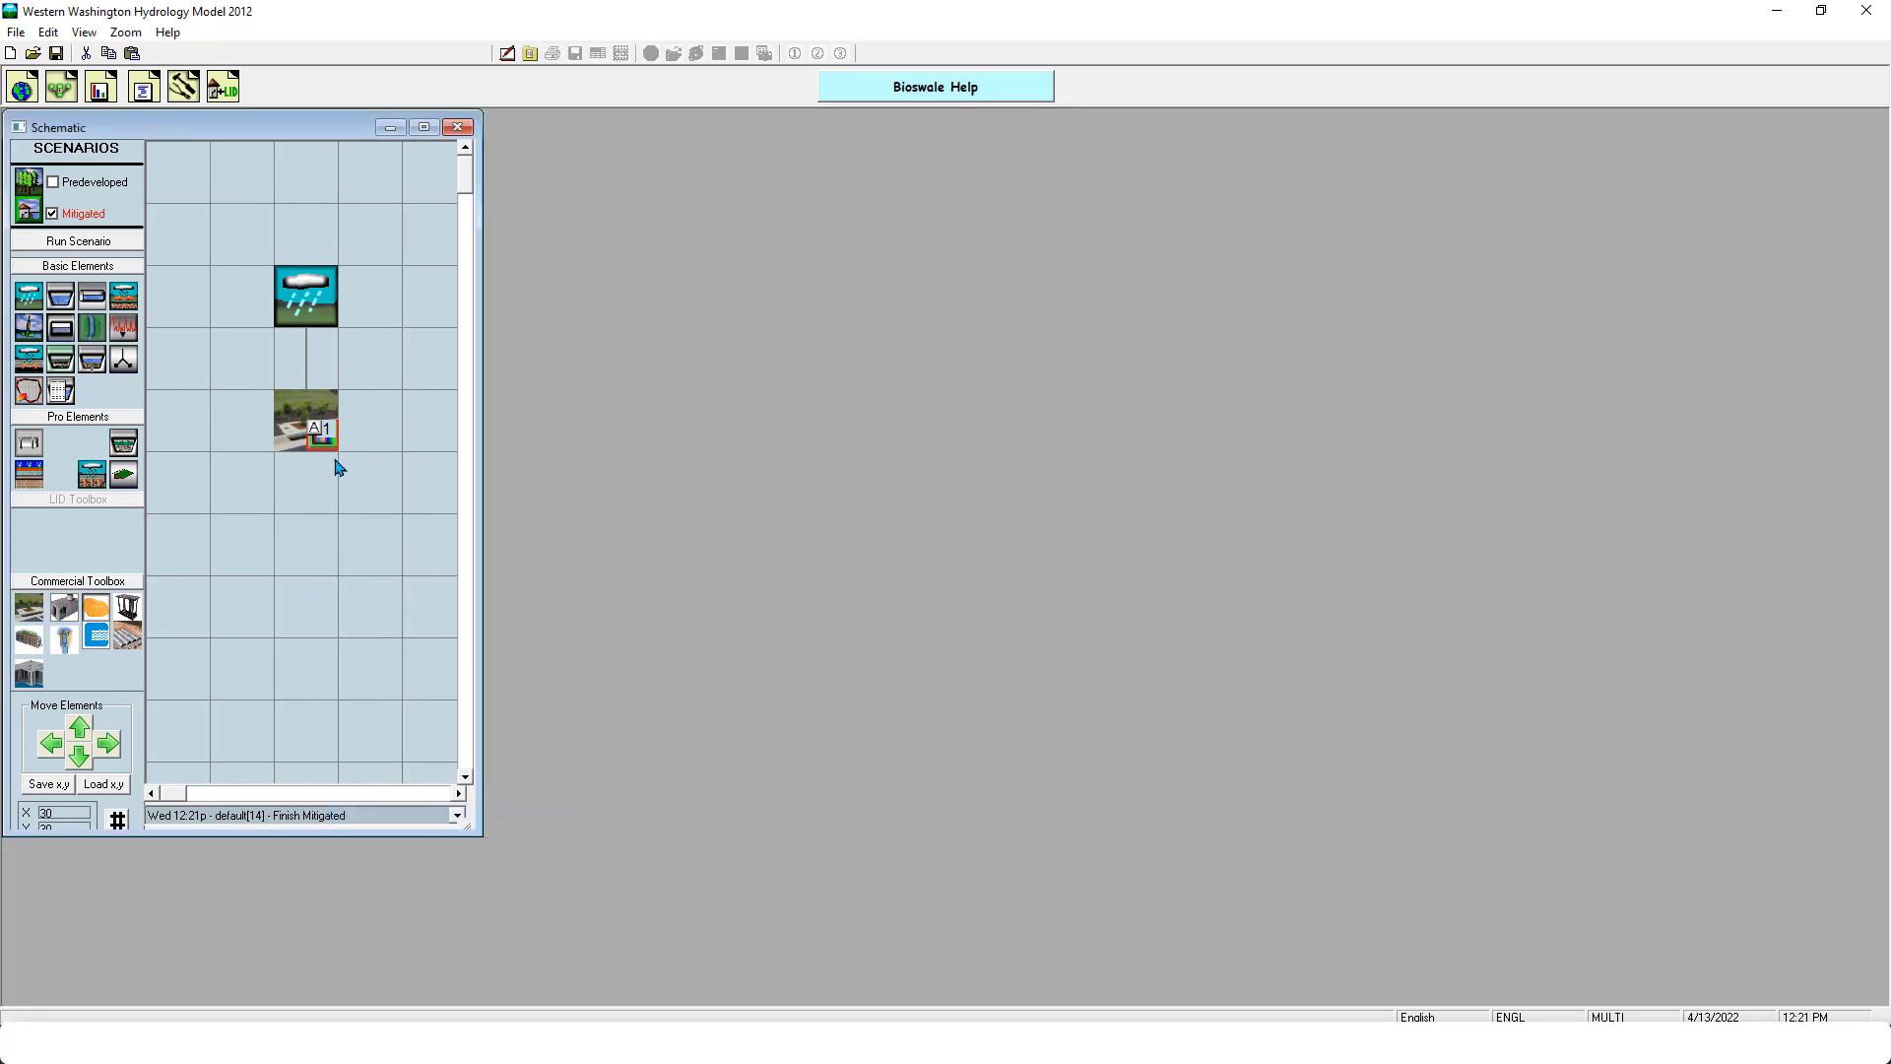
# - Set the Filterra's media filter rate to 50 in/hr and its model to FTPD08105-D, and rerun the Mitigated scenario
pyautogui.click(299, 423)
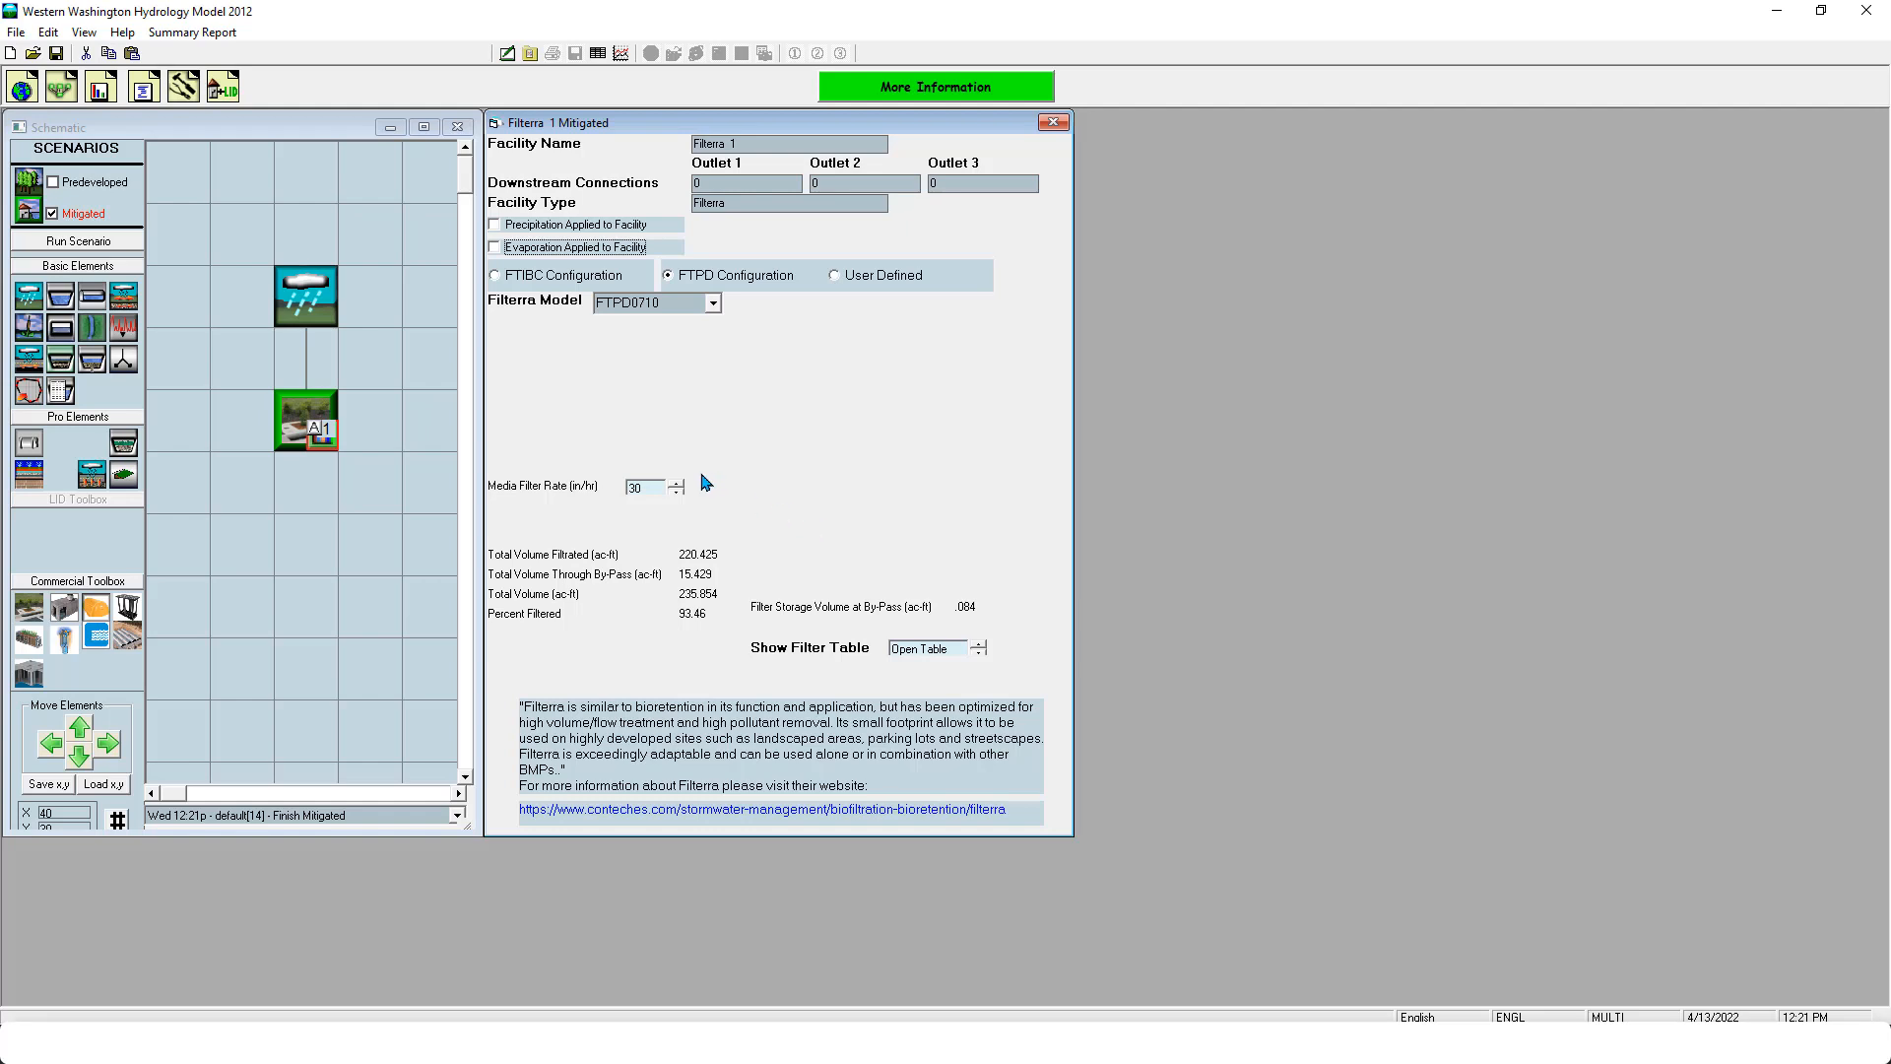
pyautogui.click(645, 487)
pyautogui.write('50')
pyautogui.click(715, 300)
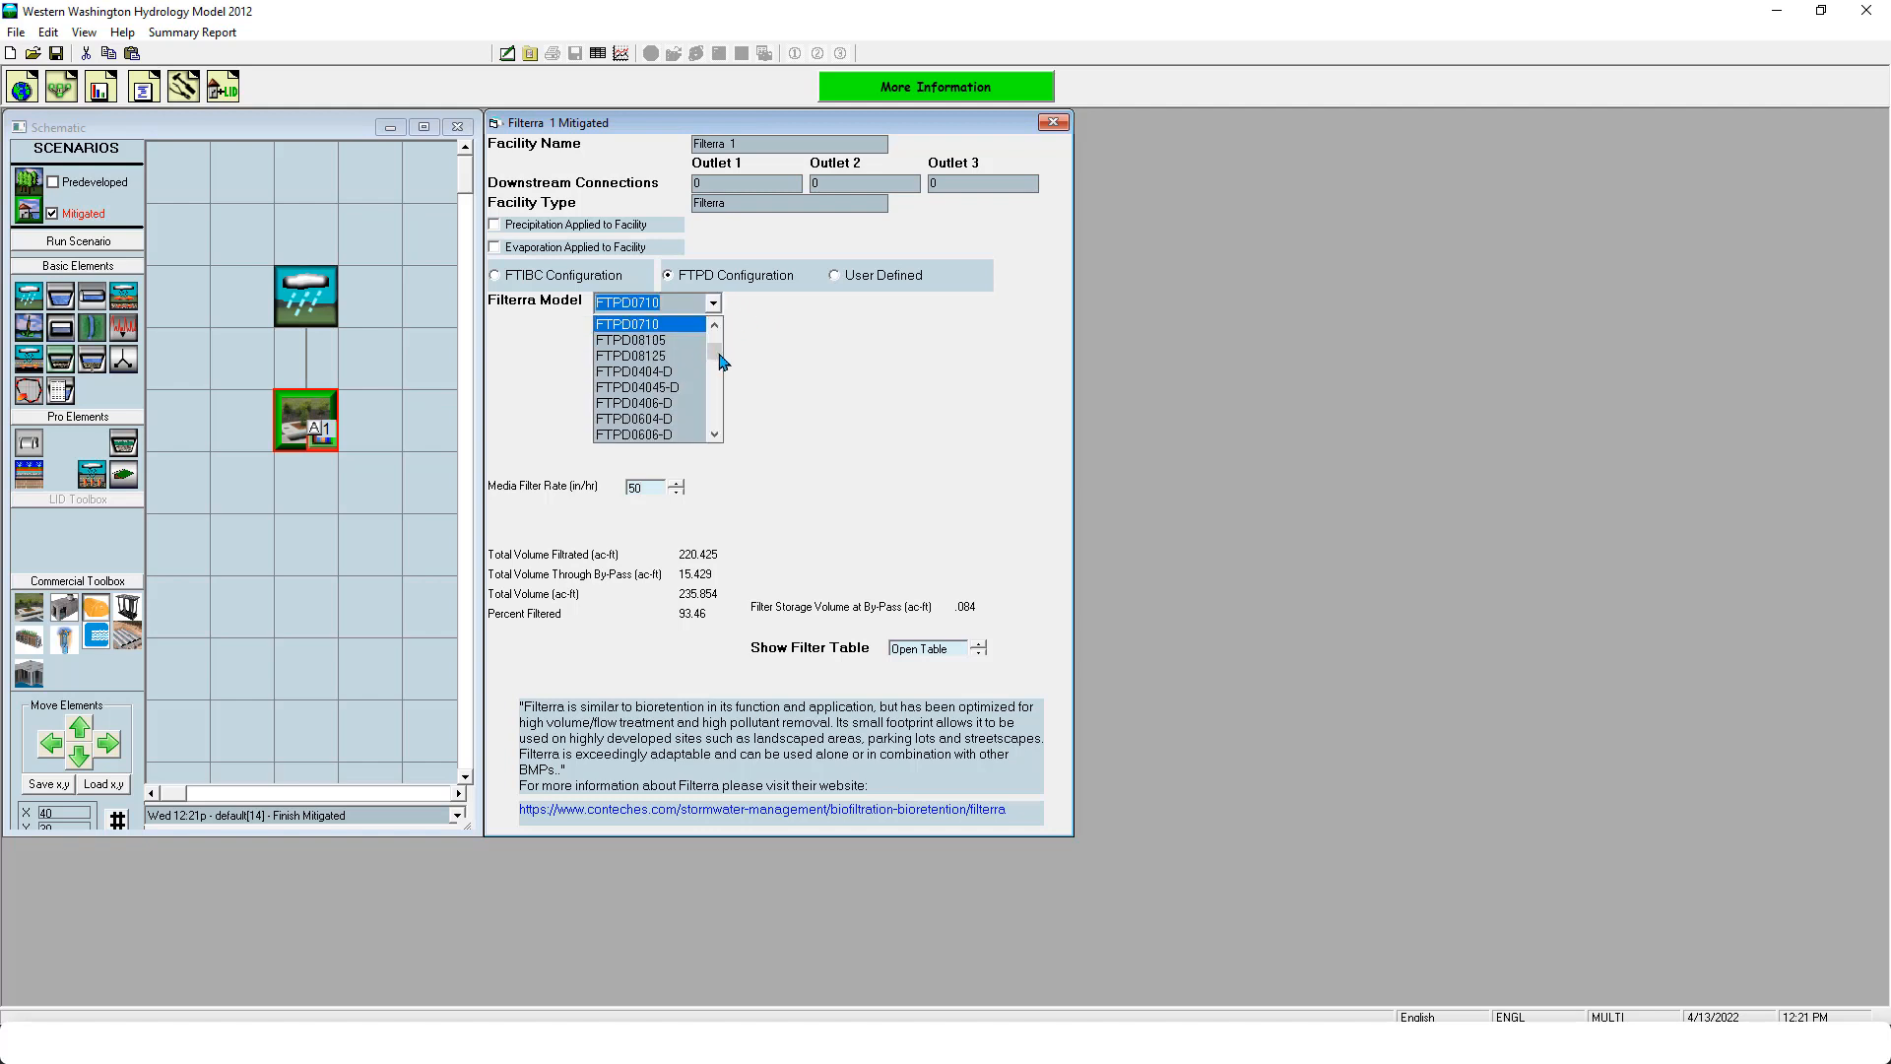
pyautogui.moveTo(721, 371); pyautogui.dragTo(714, 418)
pyautogui.moveTo(717, 418)
pyautogui.mouseDown()
pyautogui.moveTo(712, 347)
pyautogui.moveTo(713, 420)
pyautogui.mouseUp()
pyautogui.click(654, 419)
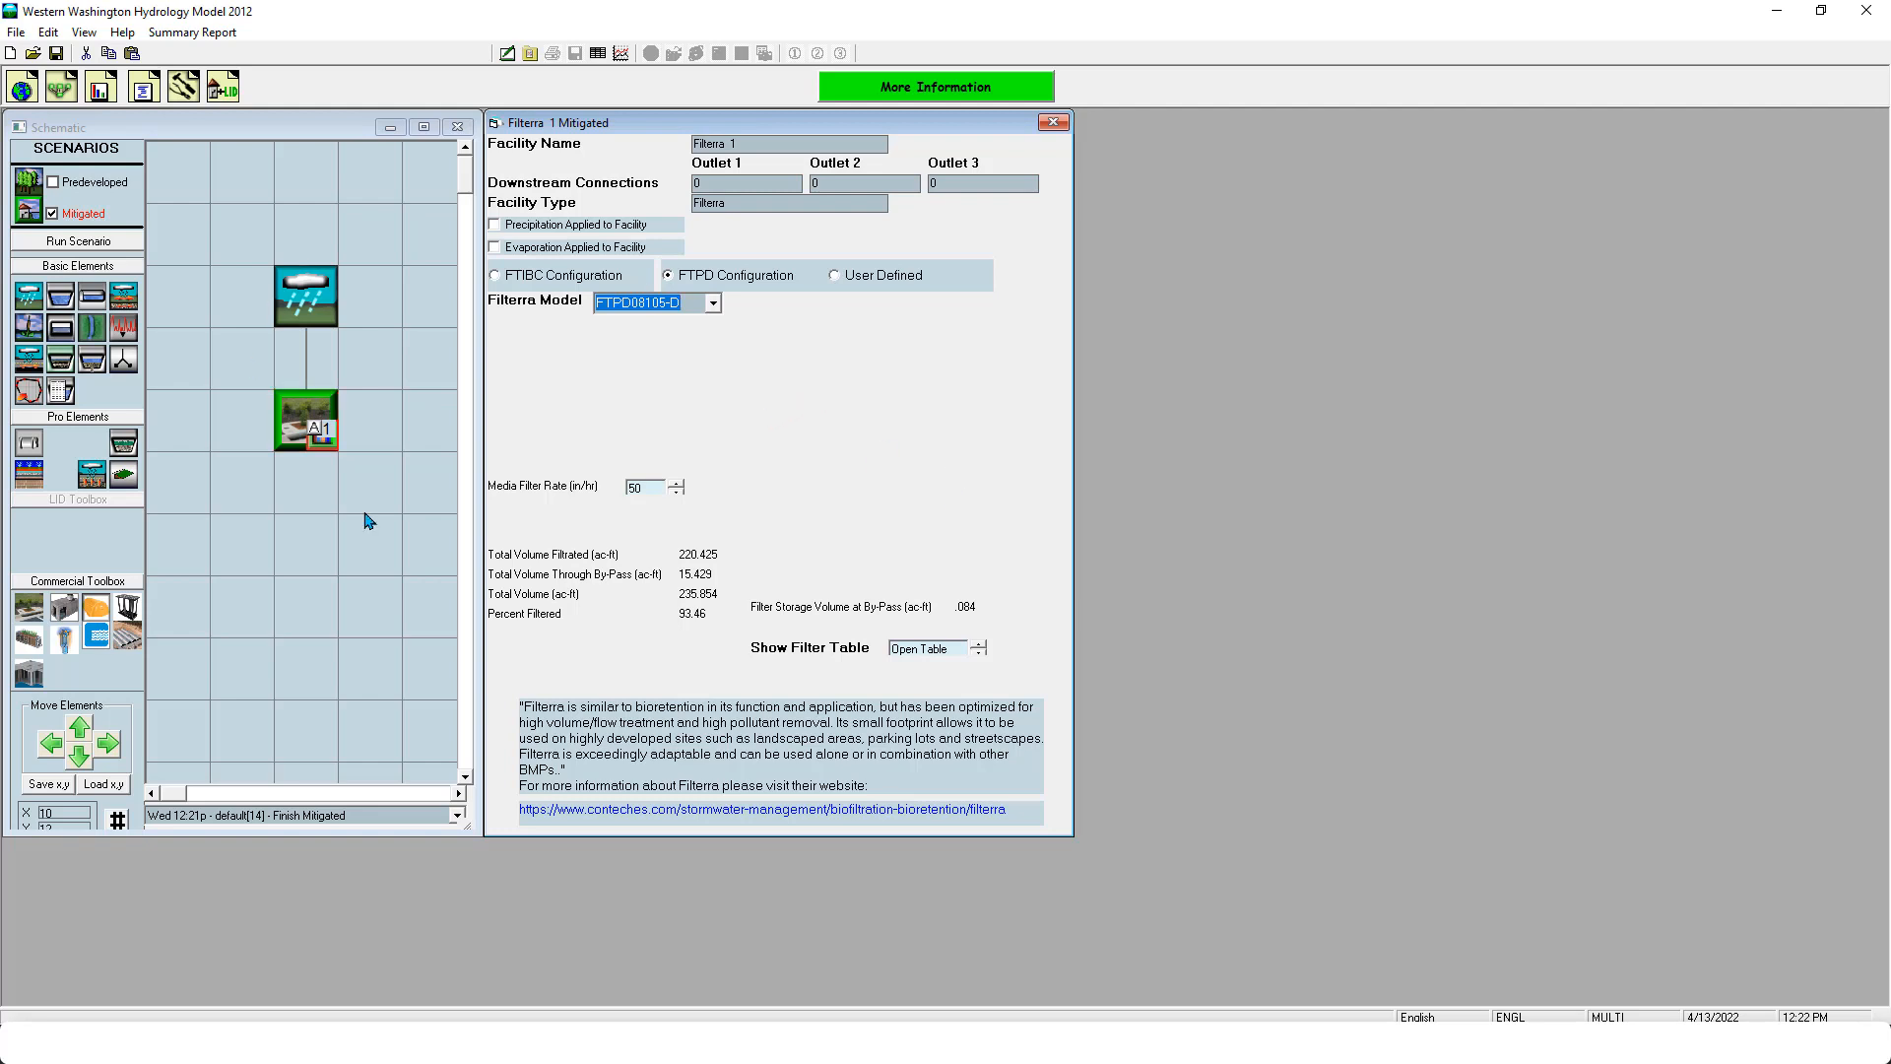
pyautogui.click(98, 240)
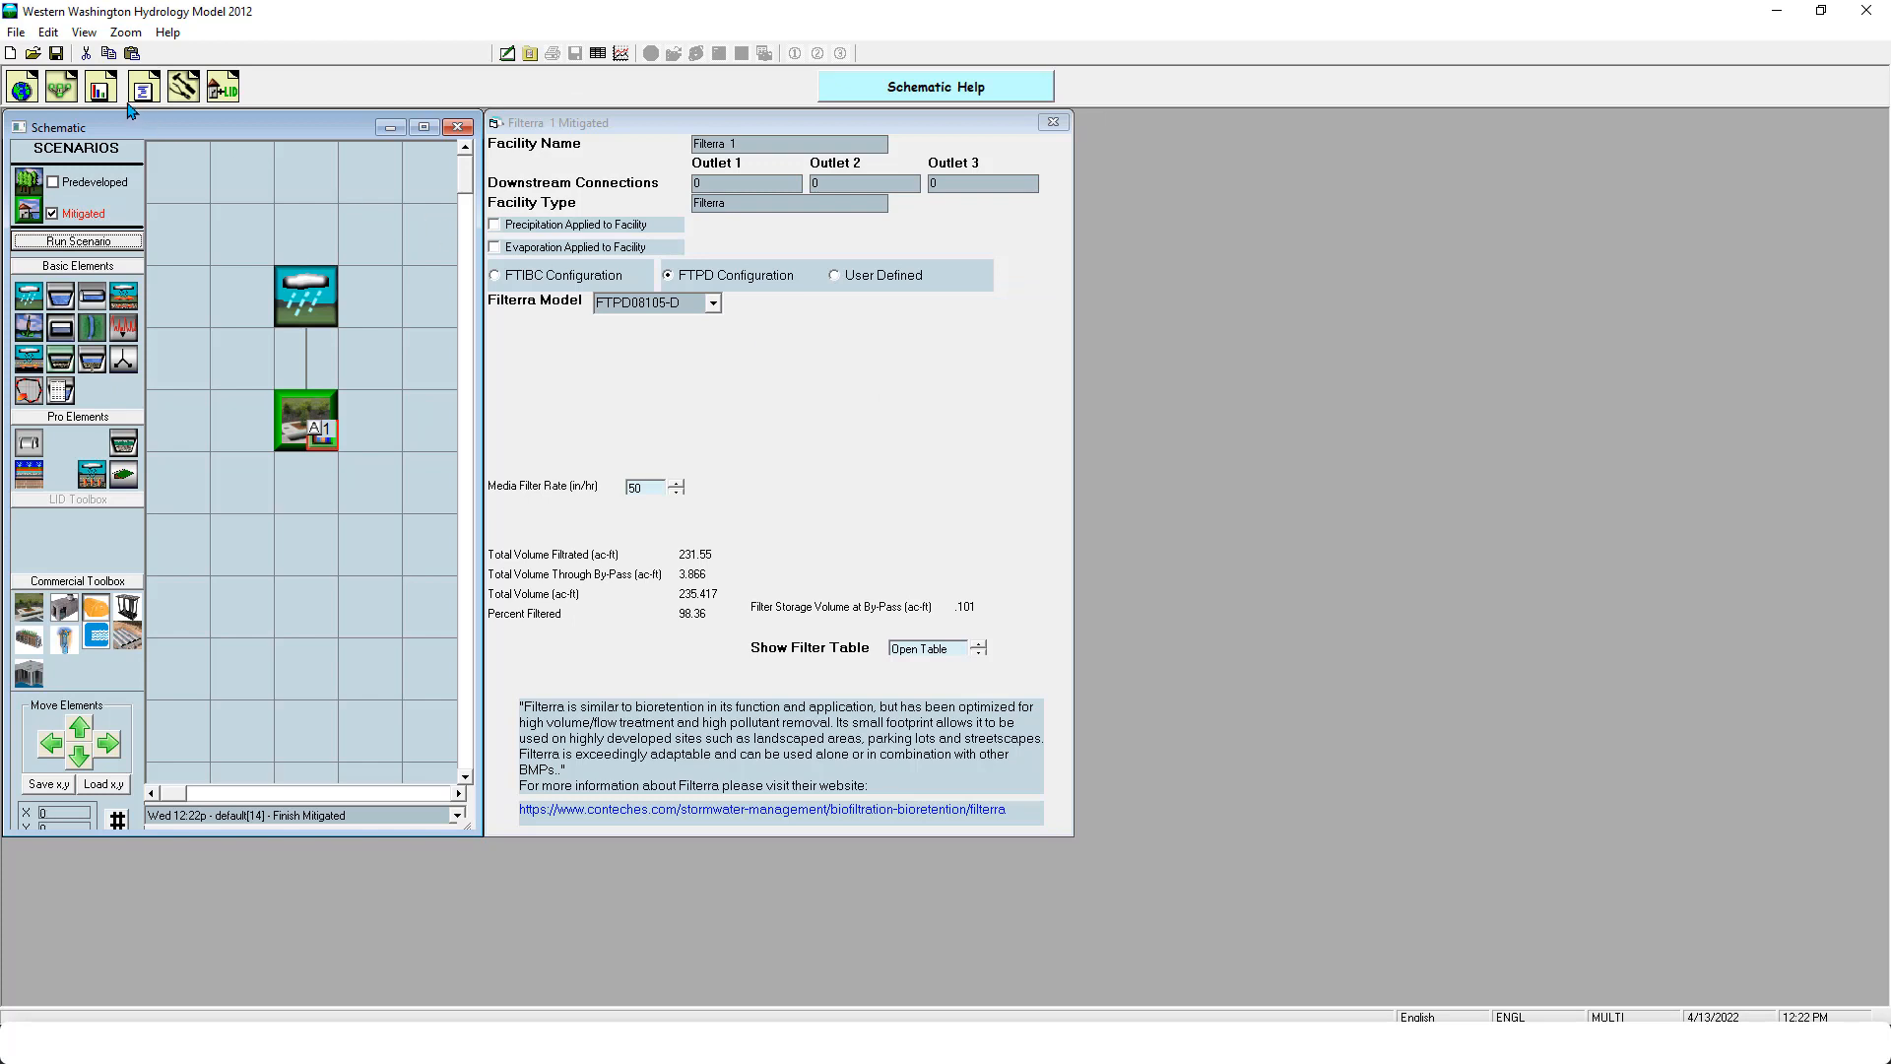
# - Examine the POC 1 duration analysis of the predeveloped and mitigated flows and close it
pyautogui.click(100, 89)
pyautogui.click(288, 653)
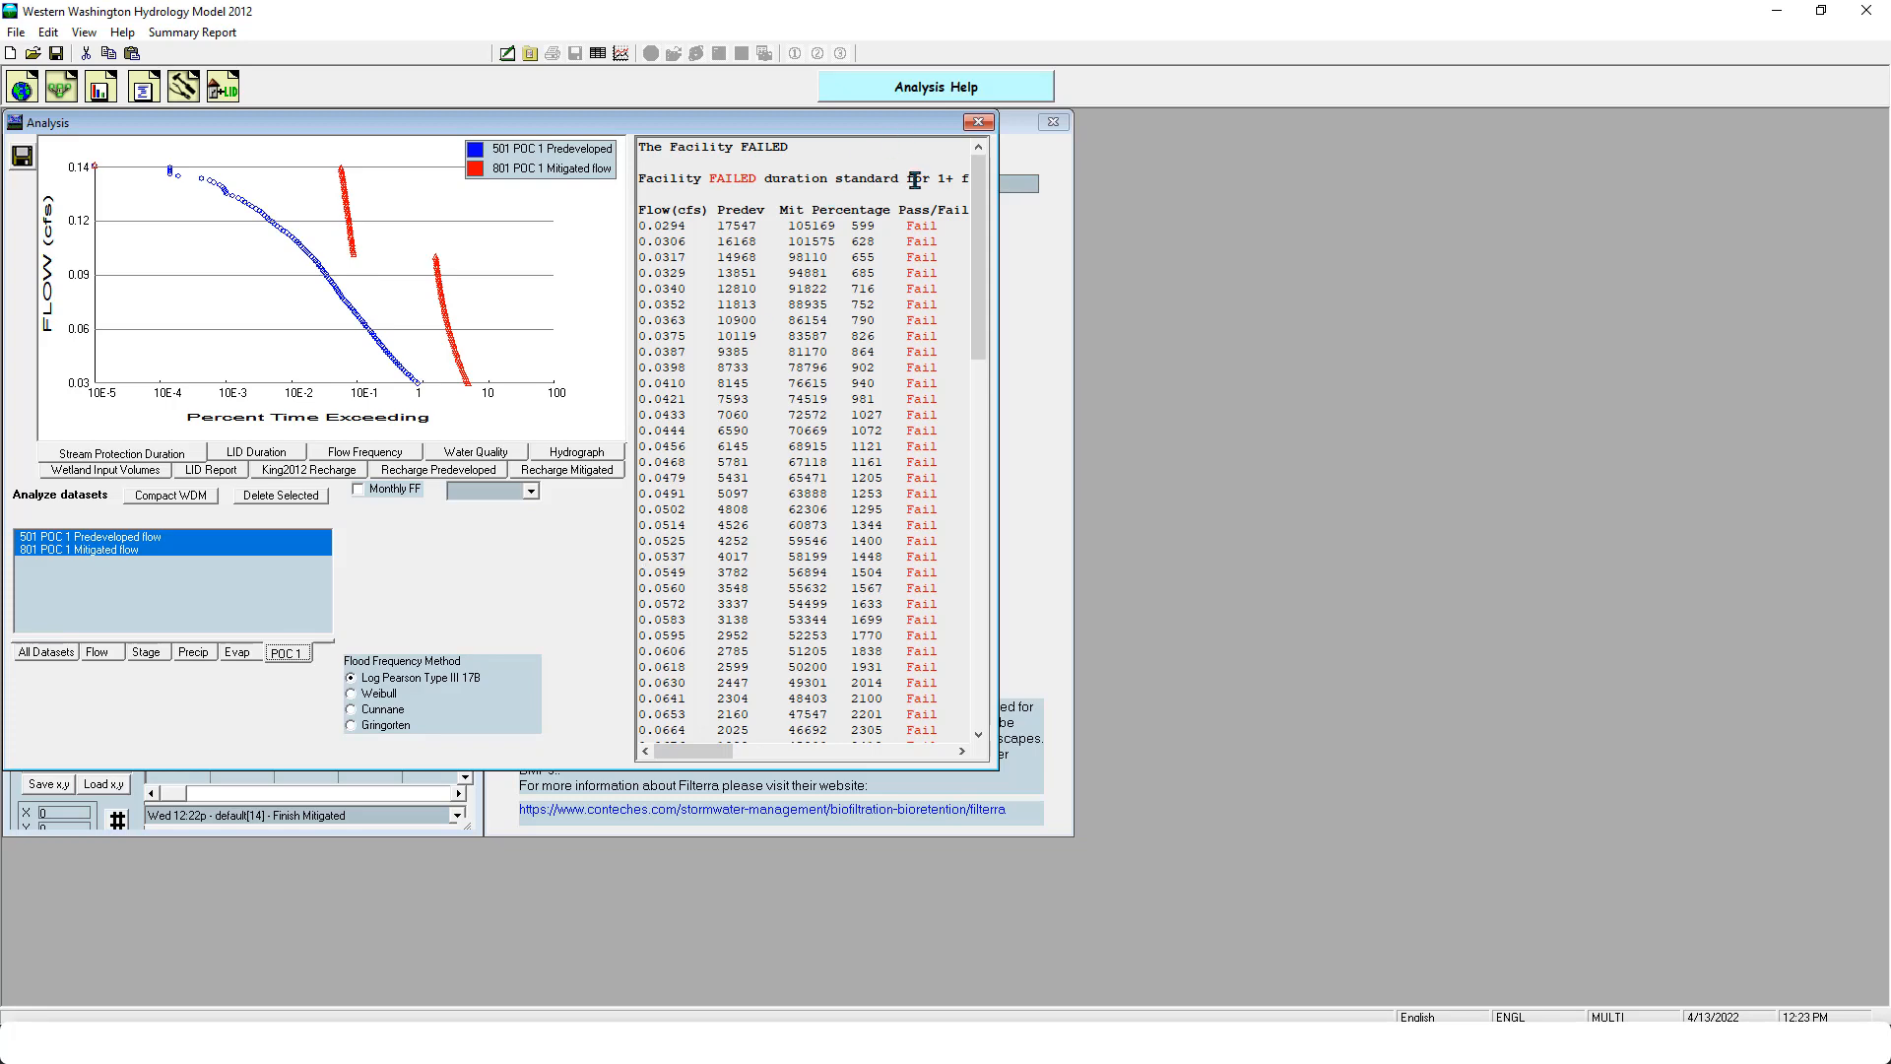
pyautogui.moveTo(982, 245); pyautogui.dragTo(964, 183)
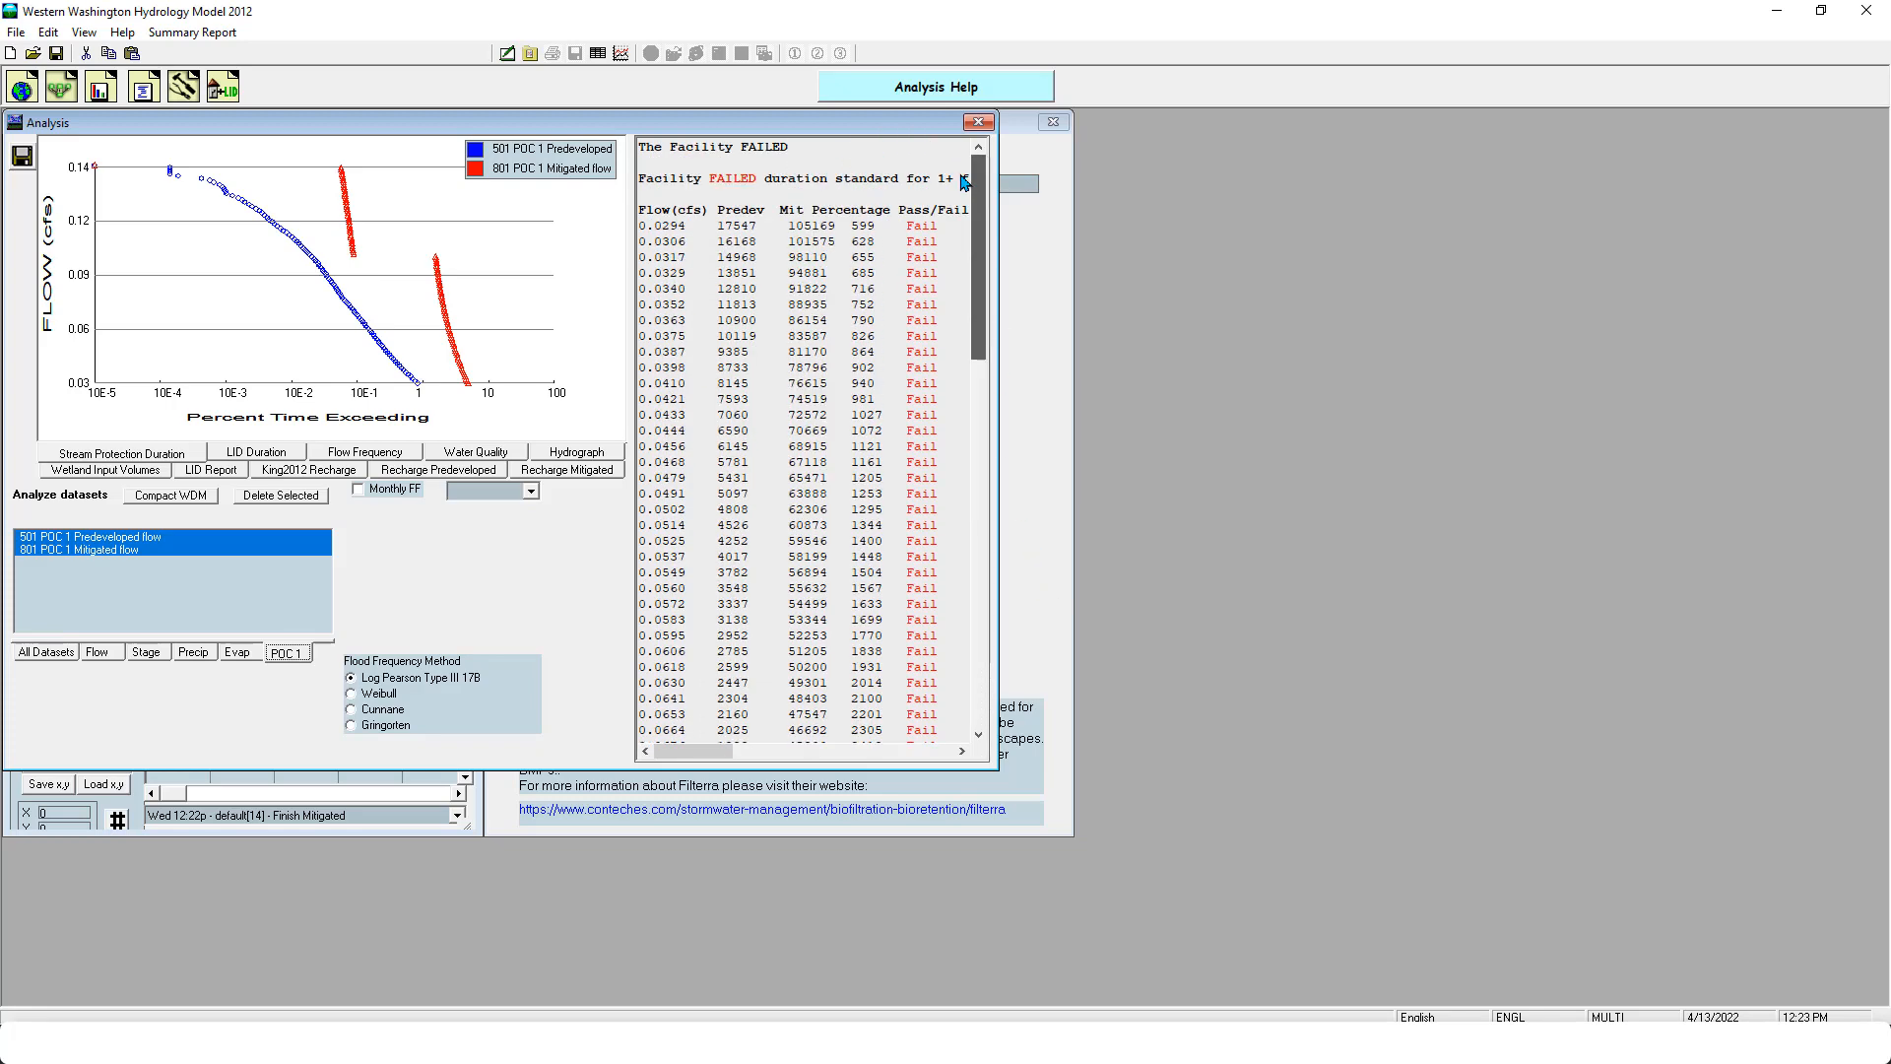
pyautogui.click(978, 121)
# - Switch the Filterra to the FTIBC Configuration and disconnect it from its point of compliance
pyautogui.rightClick(297, 420)
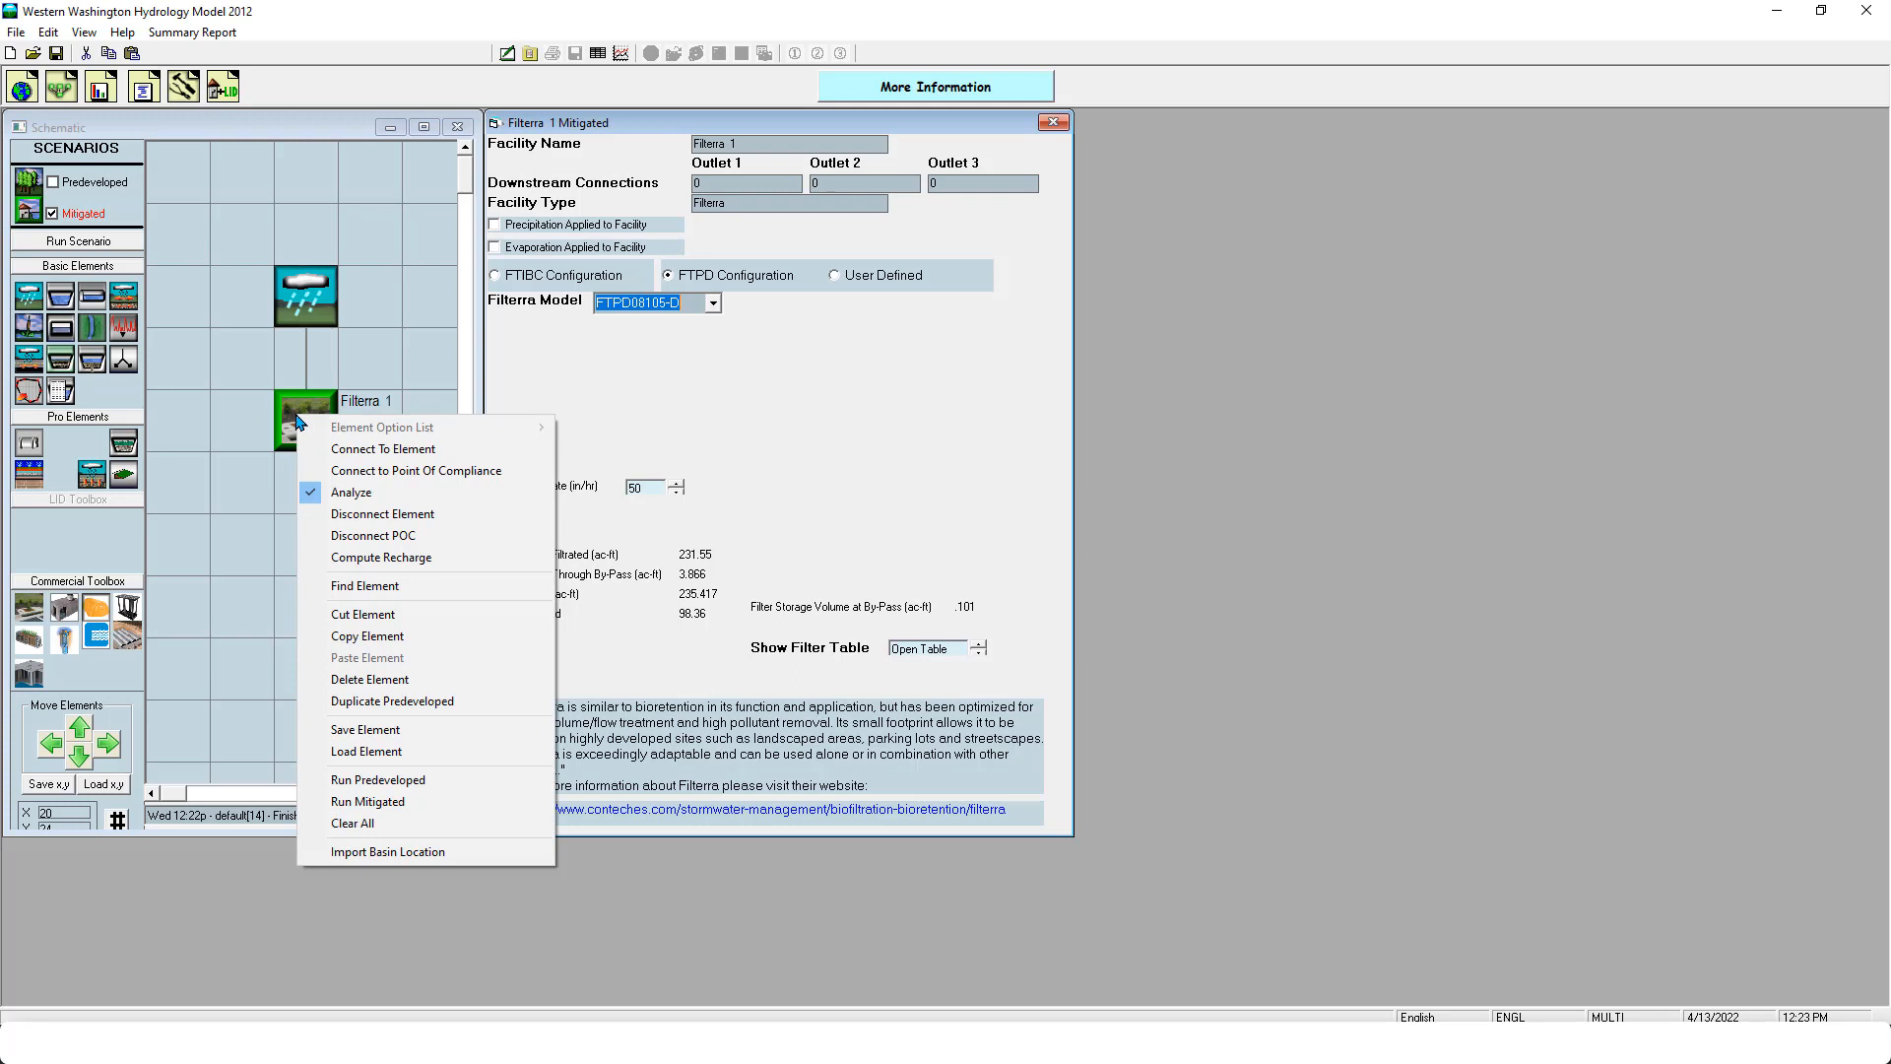
pyautogui.click(878, 460)
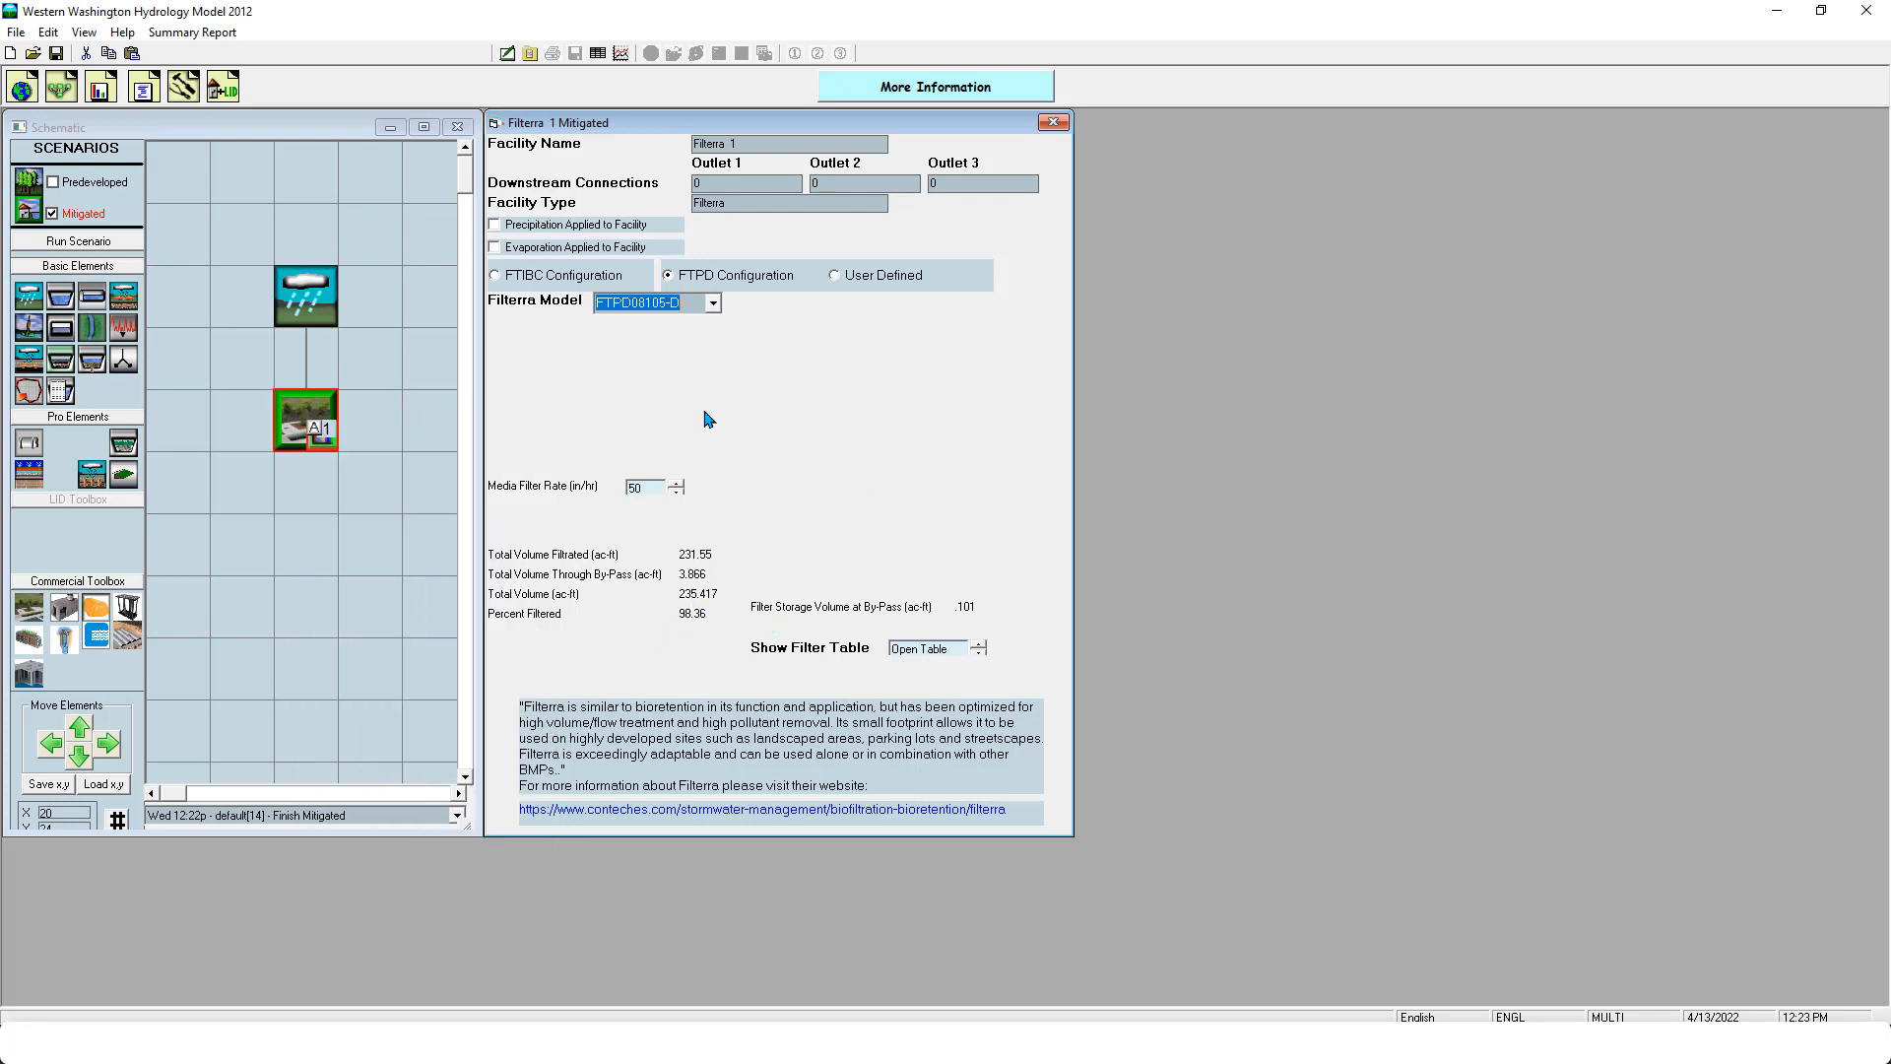
pyautogui.click(569, 278)
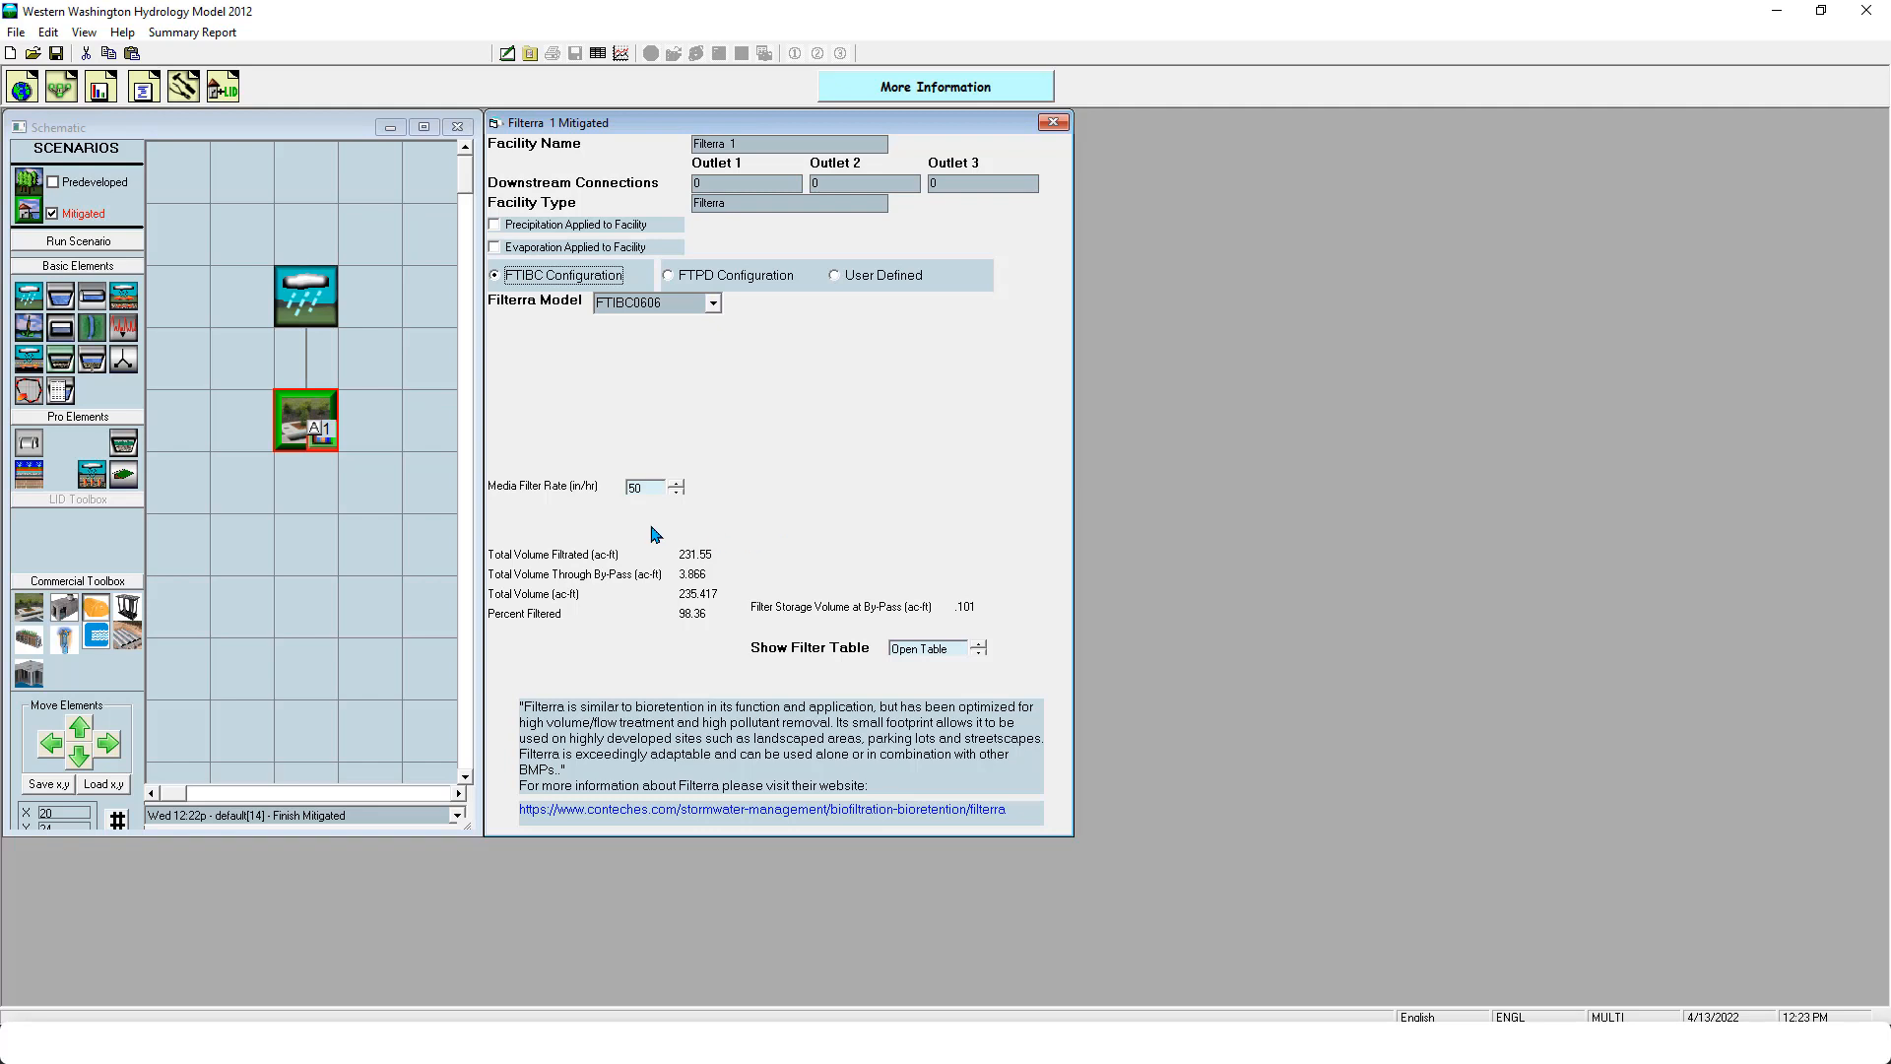
pyautogui.rightClick(308, 423)
pyautogui.click(412, 546)
# - Place a trapezoidal pond two cells below the Filterra, and delete the tank placed beside it
pyautogui.moveTo(61, 287); pyautogui.dragTo(318, 557)
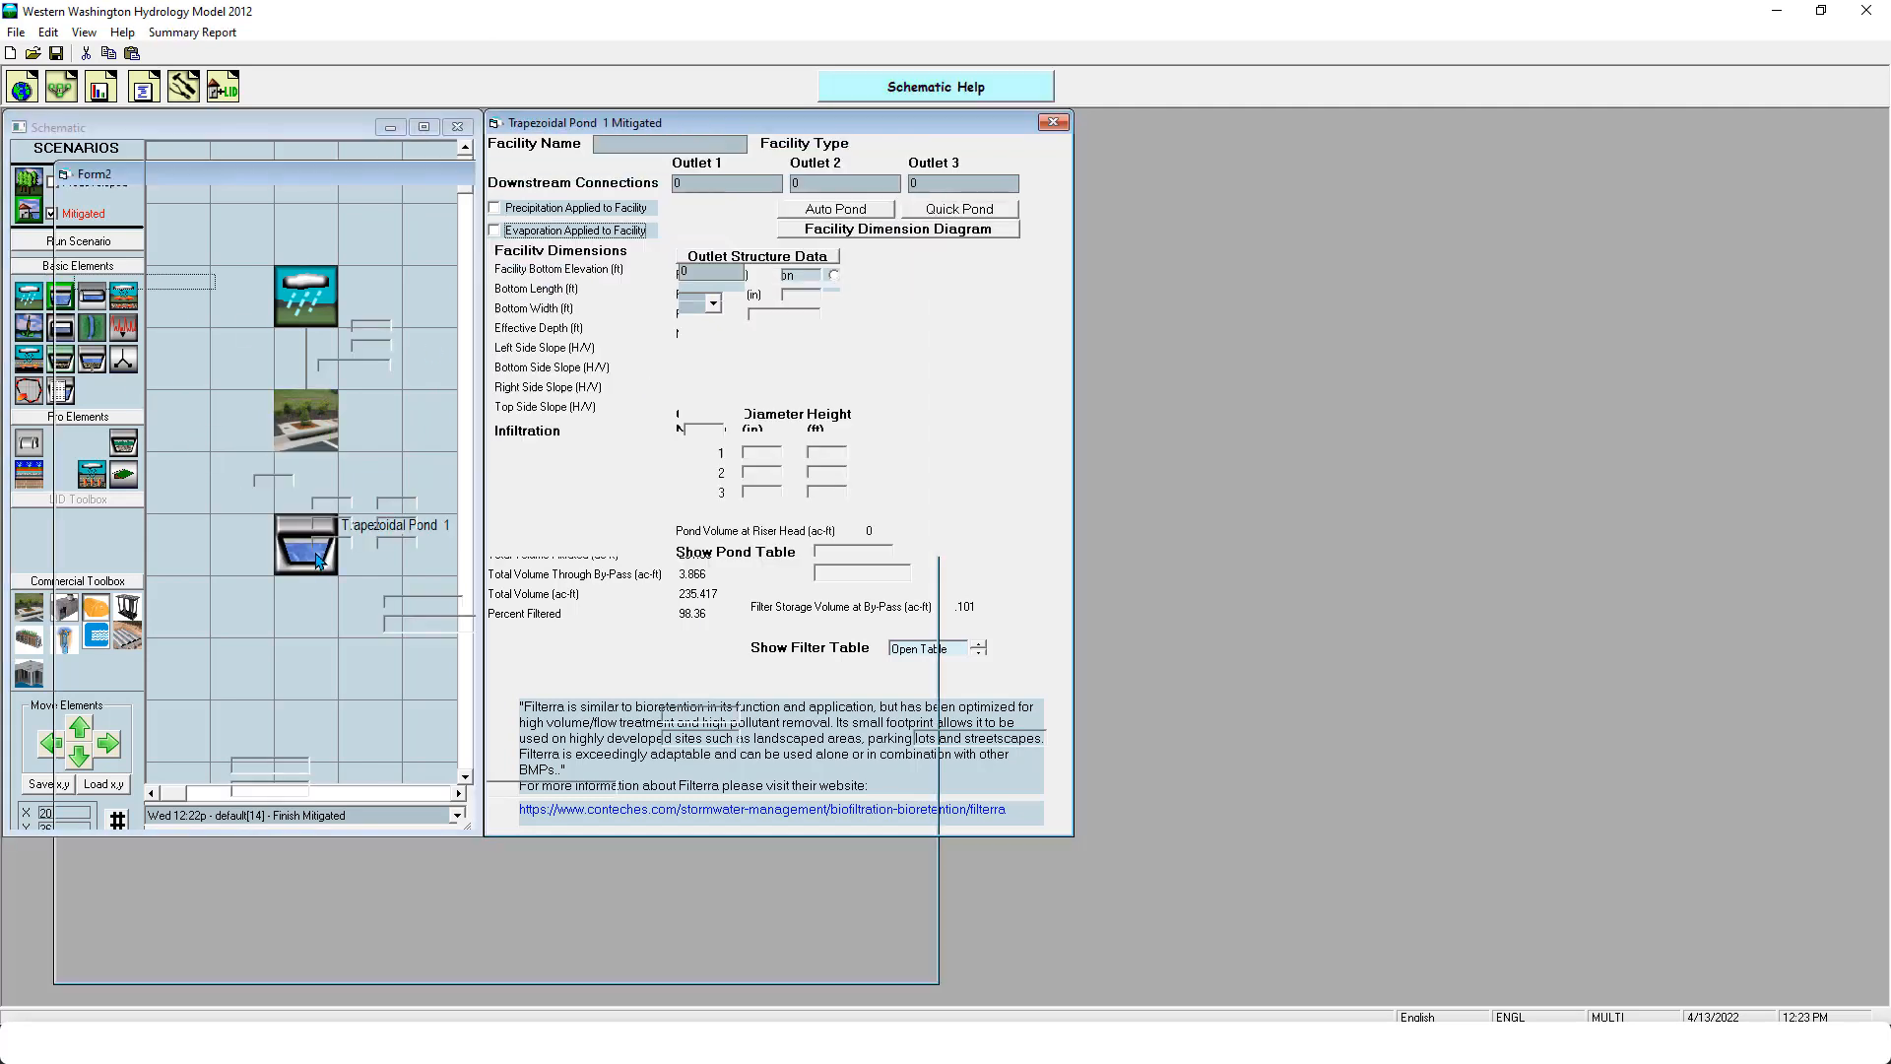
pyautogui.moveTo(91, 296); pyautogui.dragTo(406, 544)
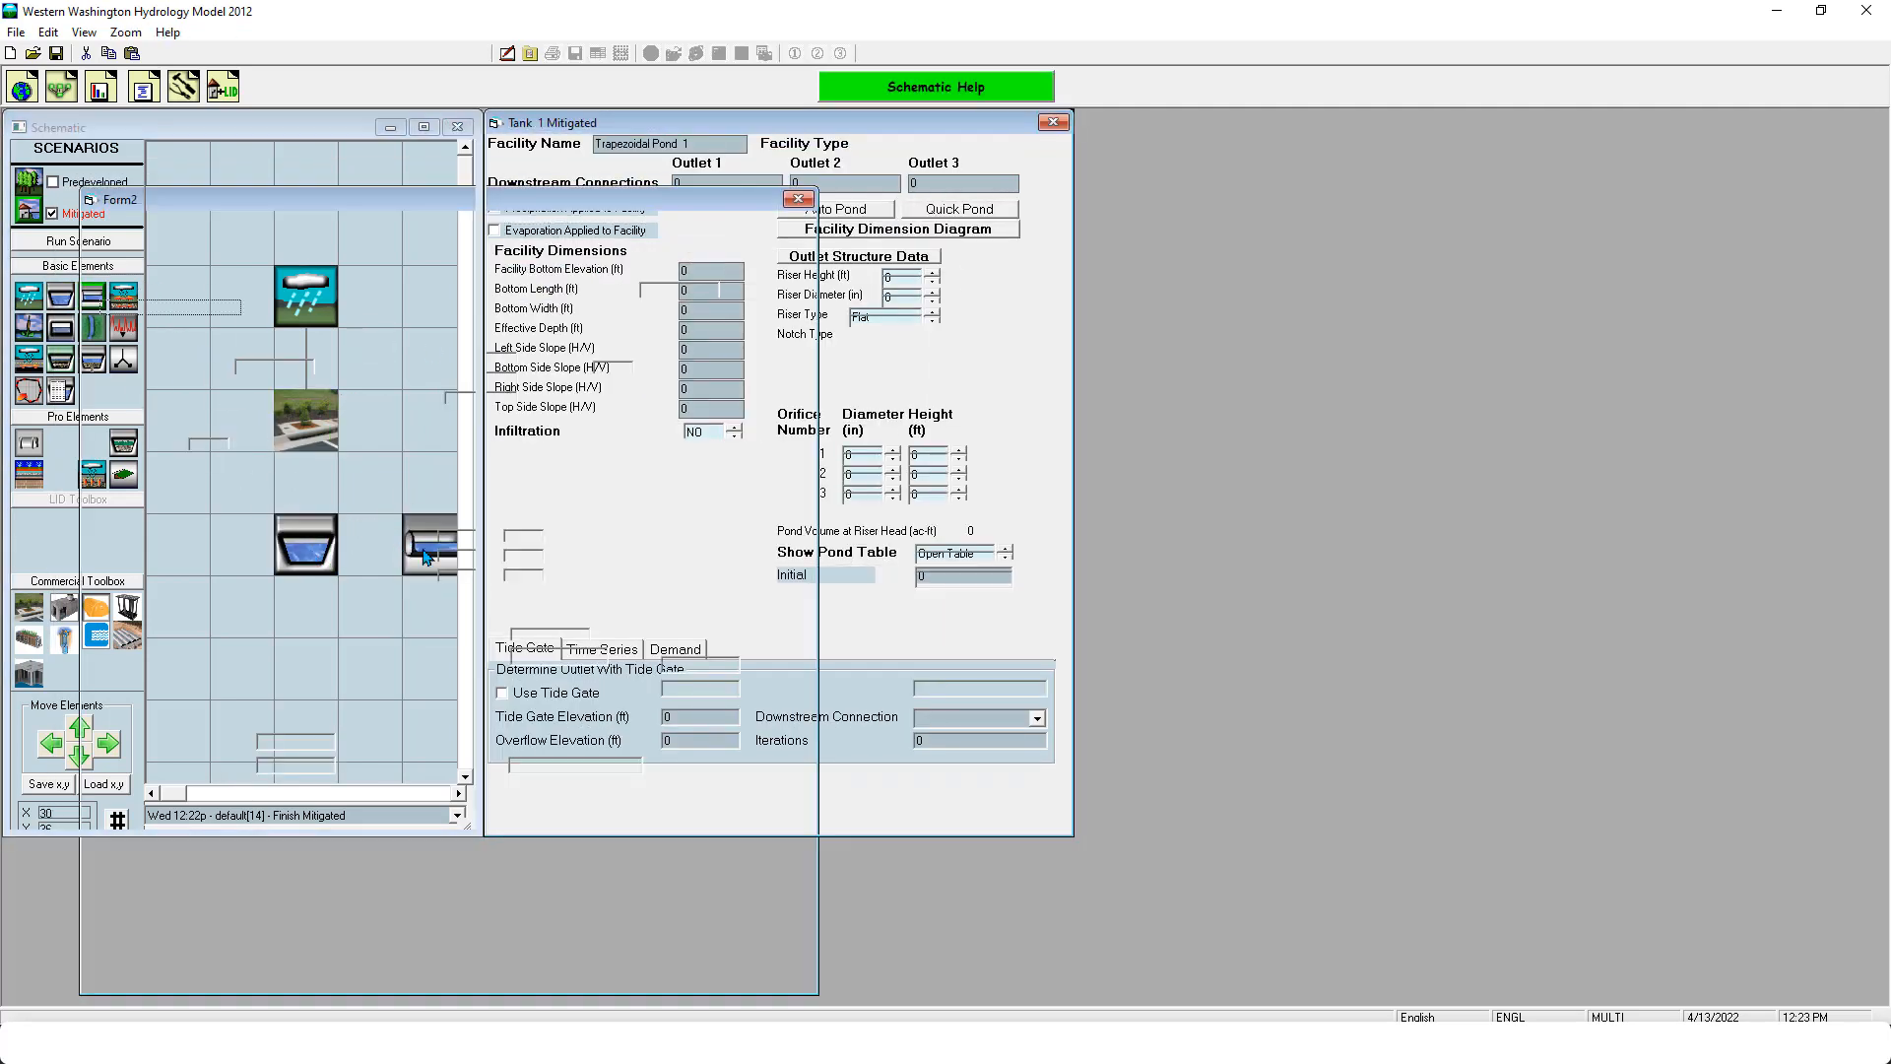
pyautogui.rightClick(392, 537)
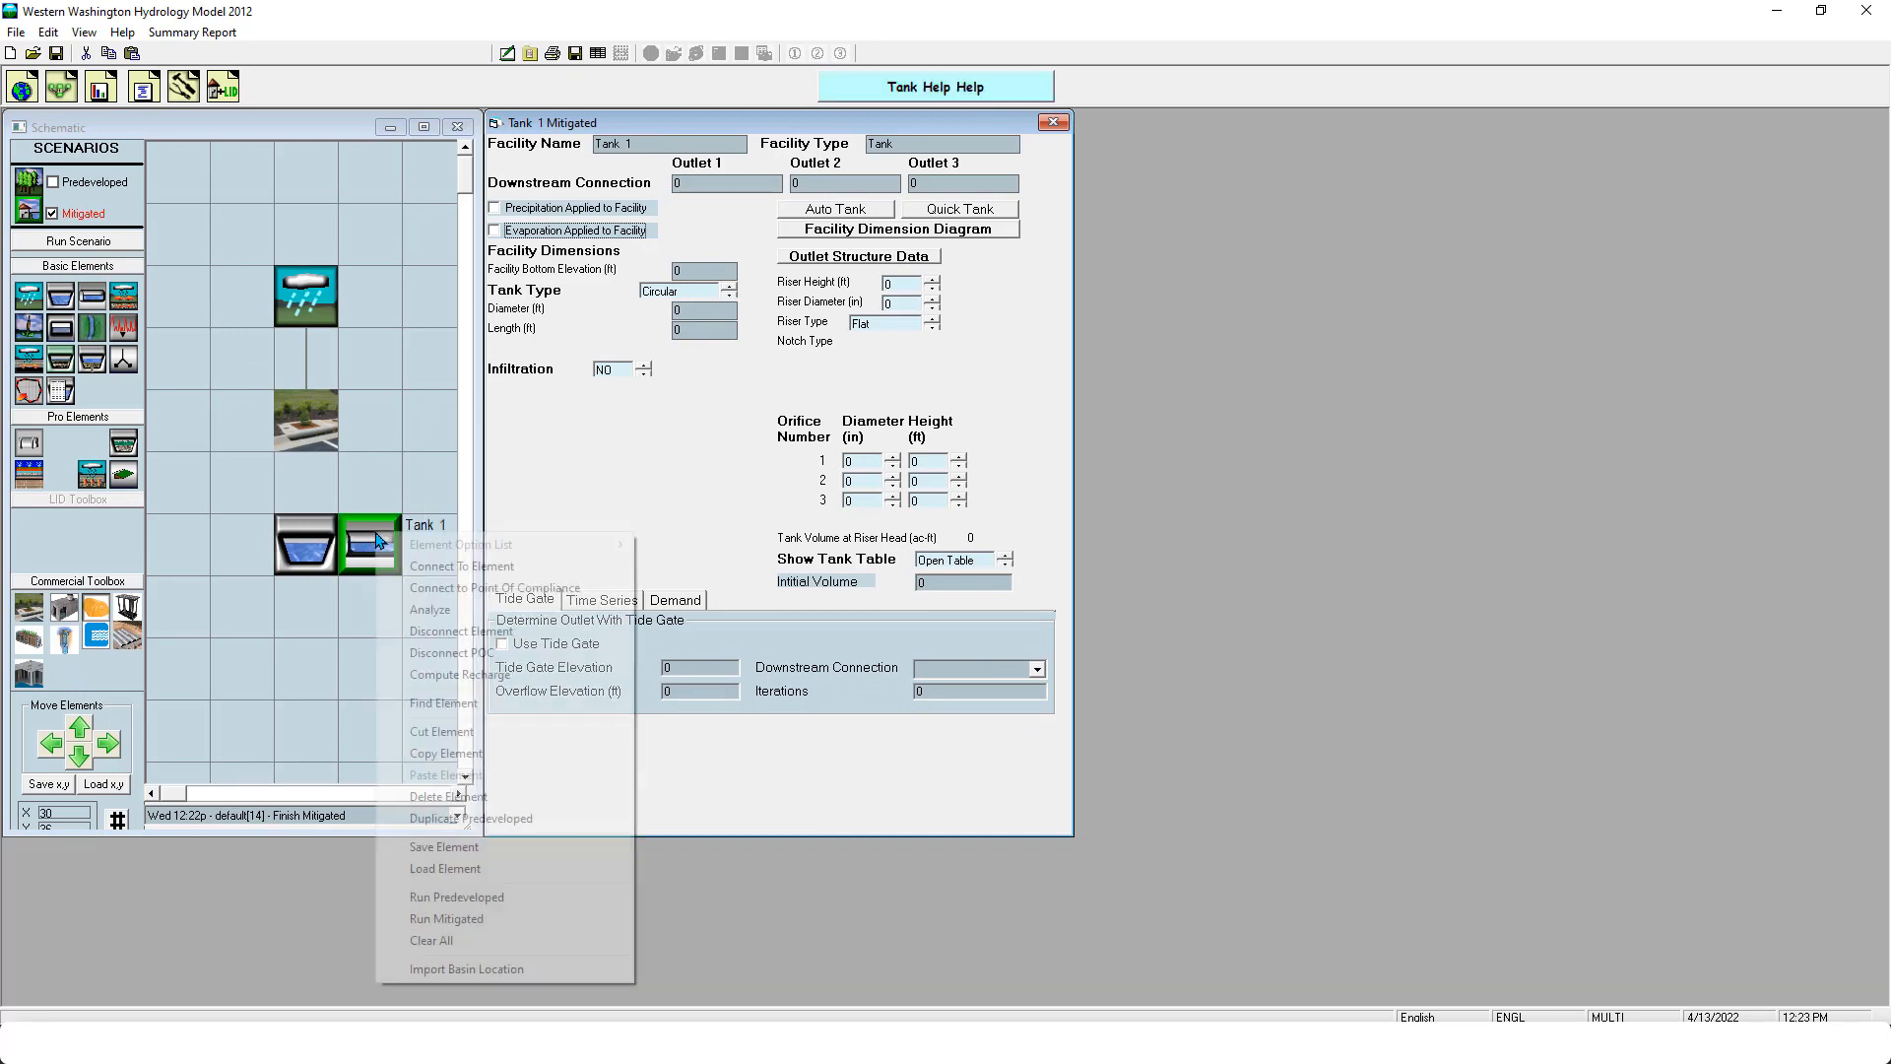
pyautogui.click(481, 794)
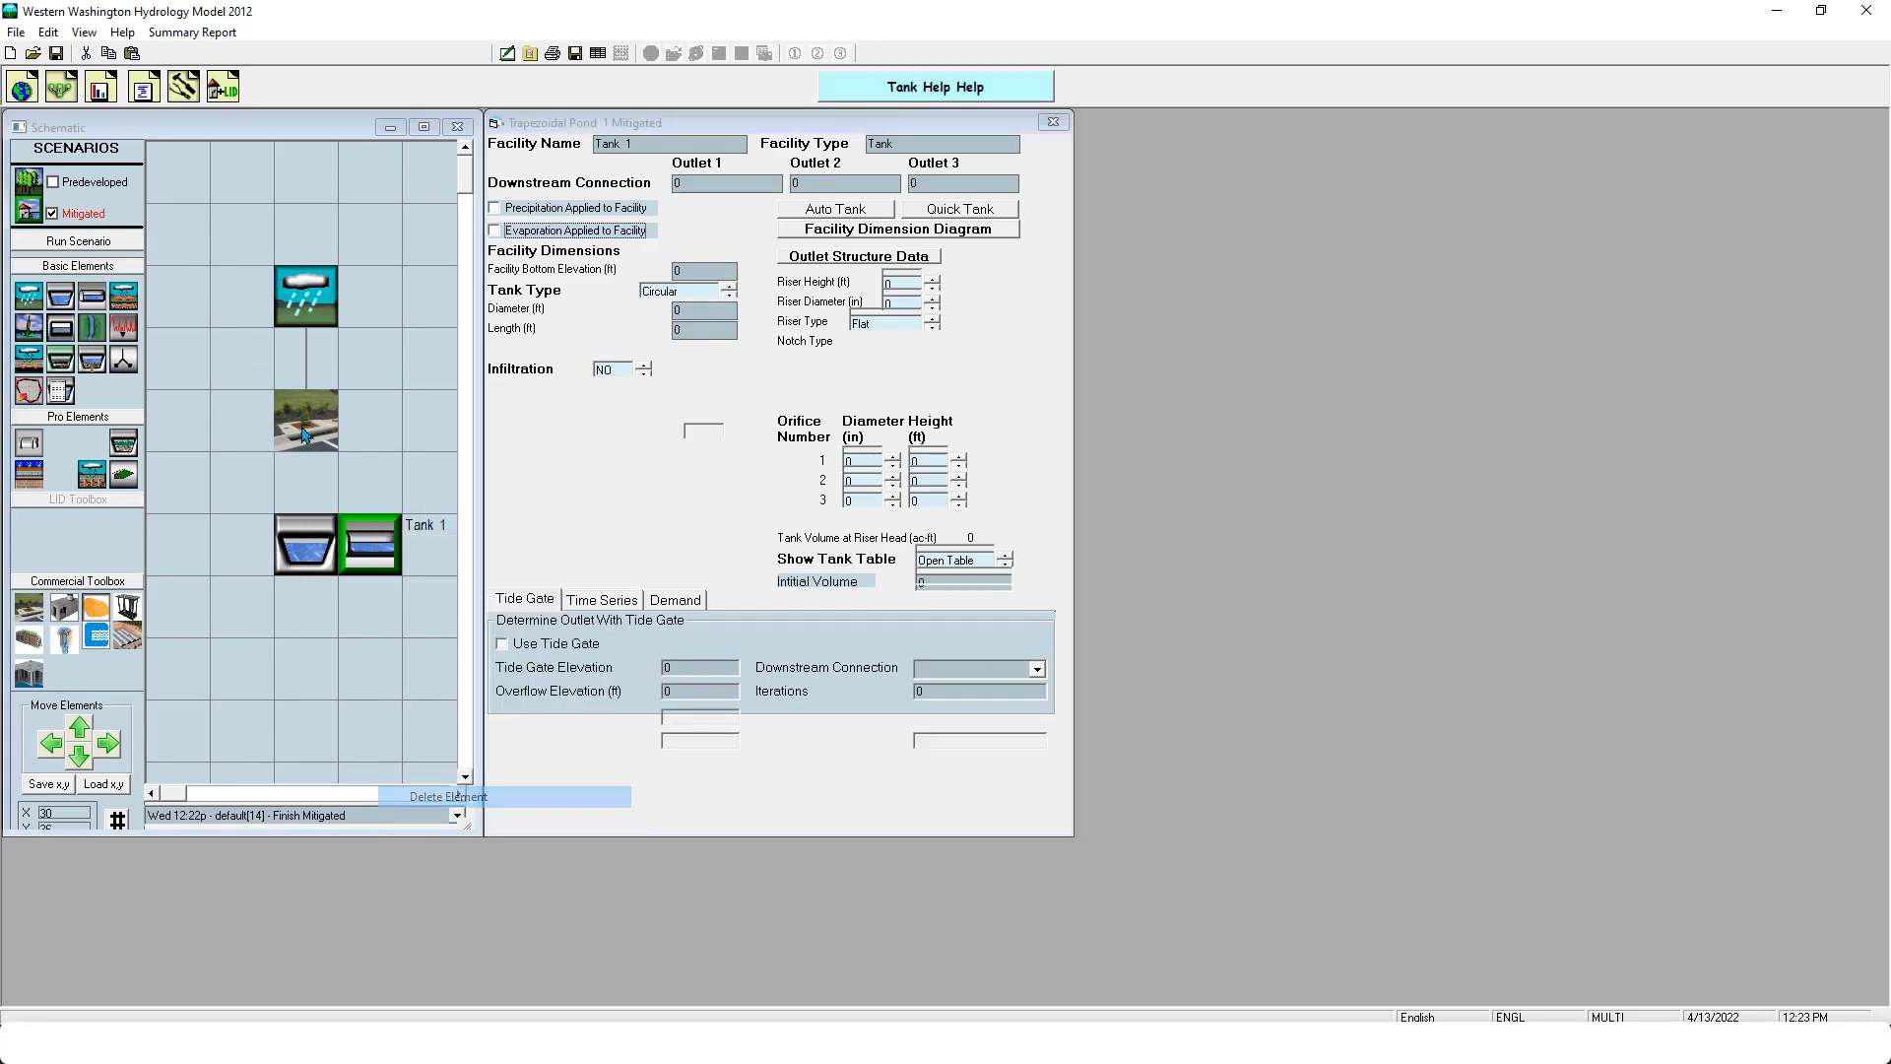
# - Connect the Filterra's Outlets 1 and 2 to the trapezoidal pond and fill in the pond's dimensions with Quick Pond
pyautogui.rightClick(333, 430)
pyautogui.click(392, 460)
pyautogui.click(317, 530)
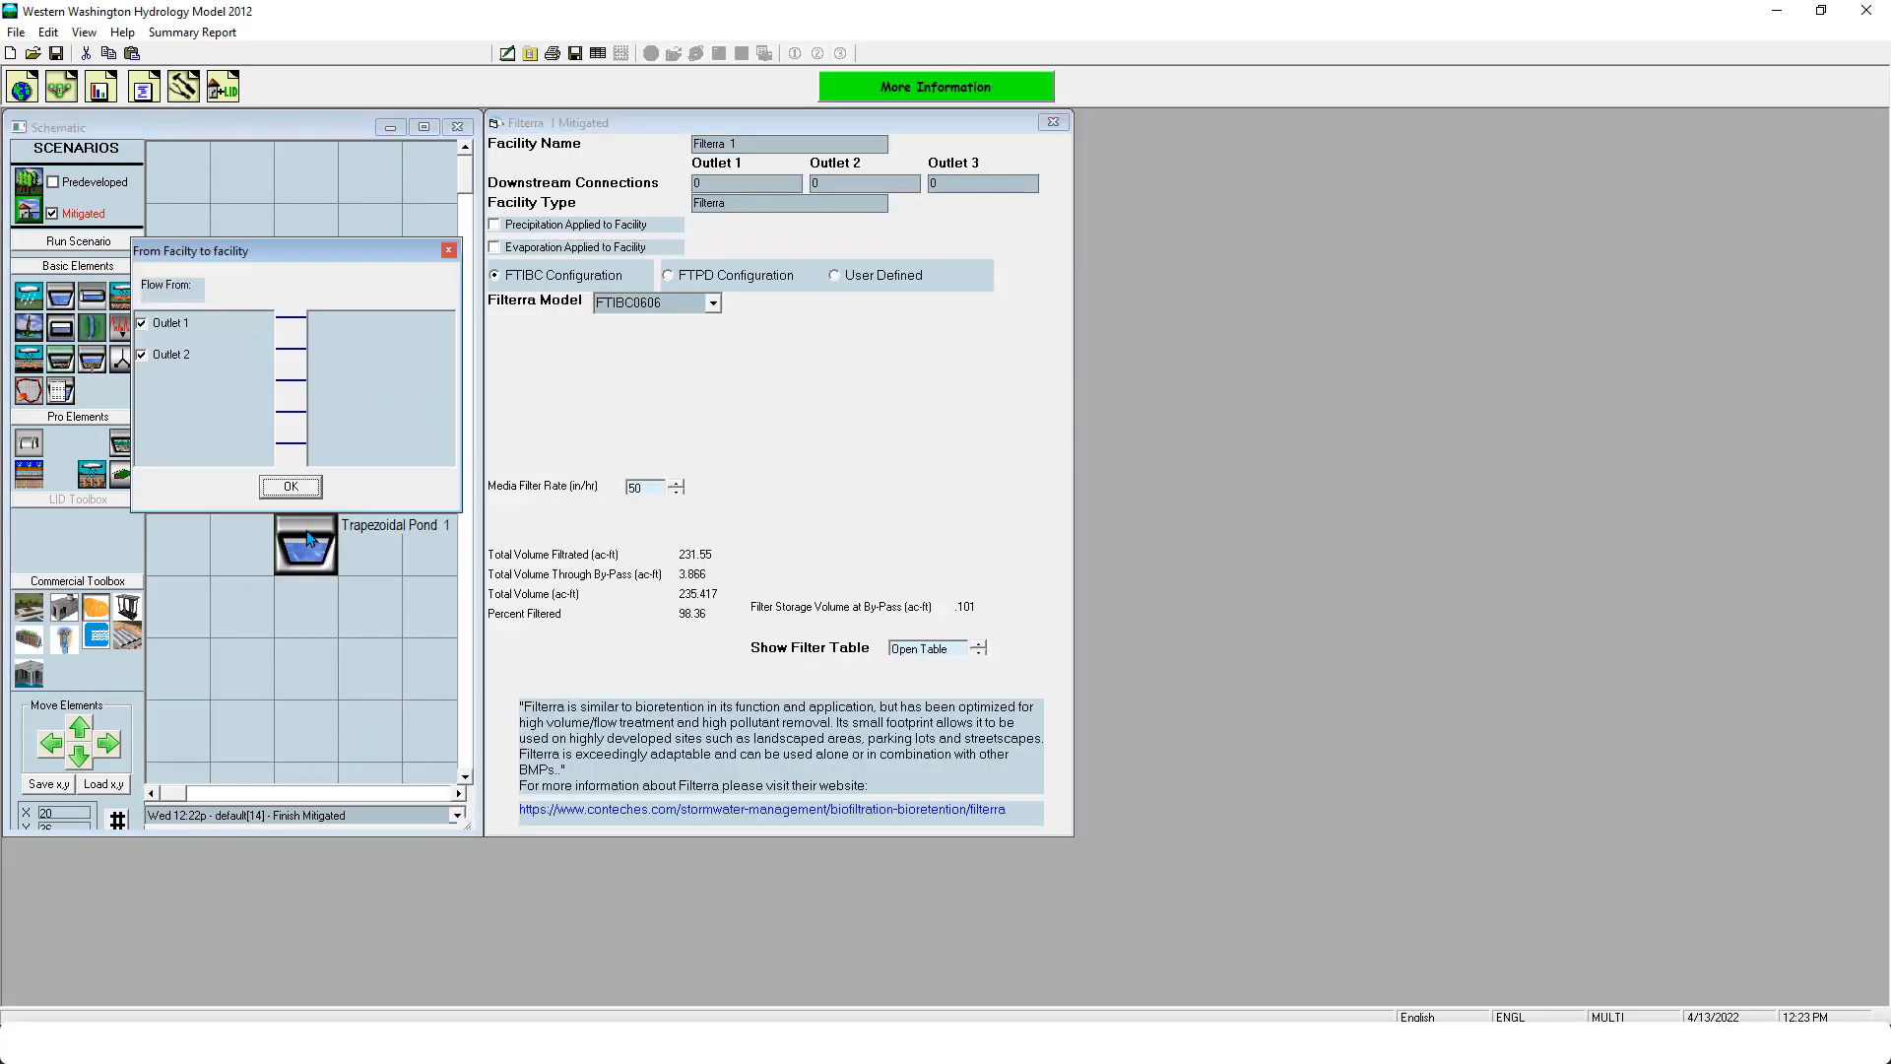
pyautogui.click(296, 485)
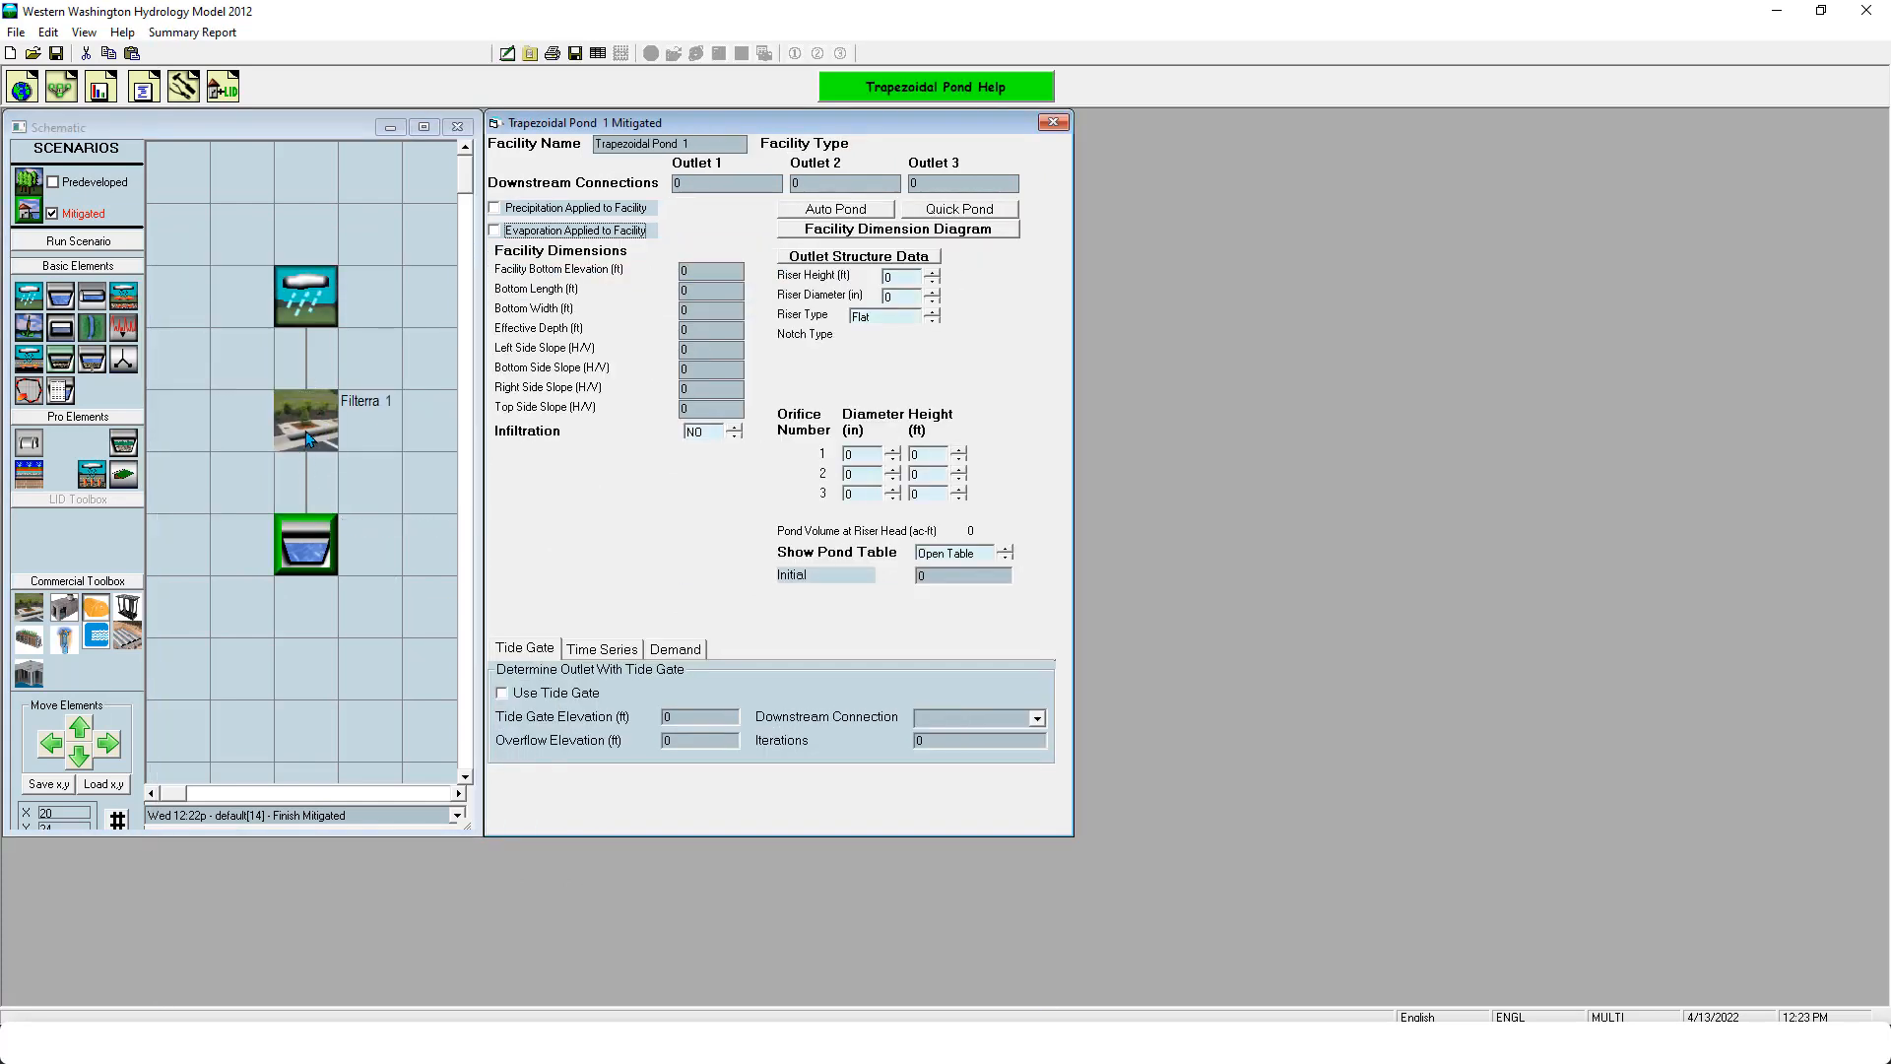
pyautogui.click(952, 211)
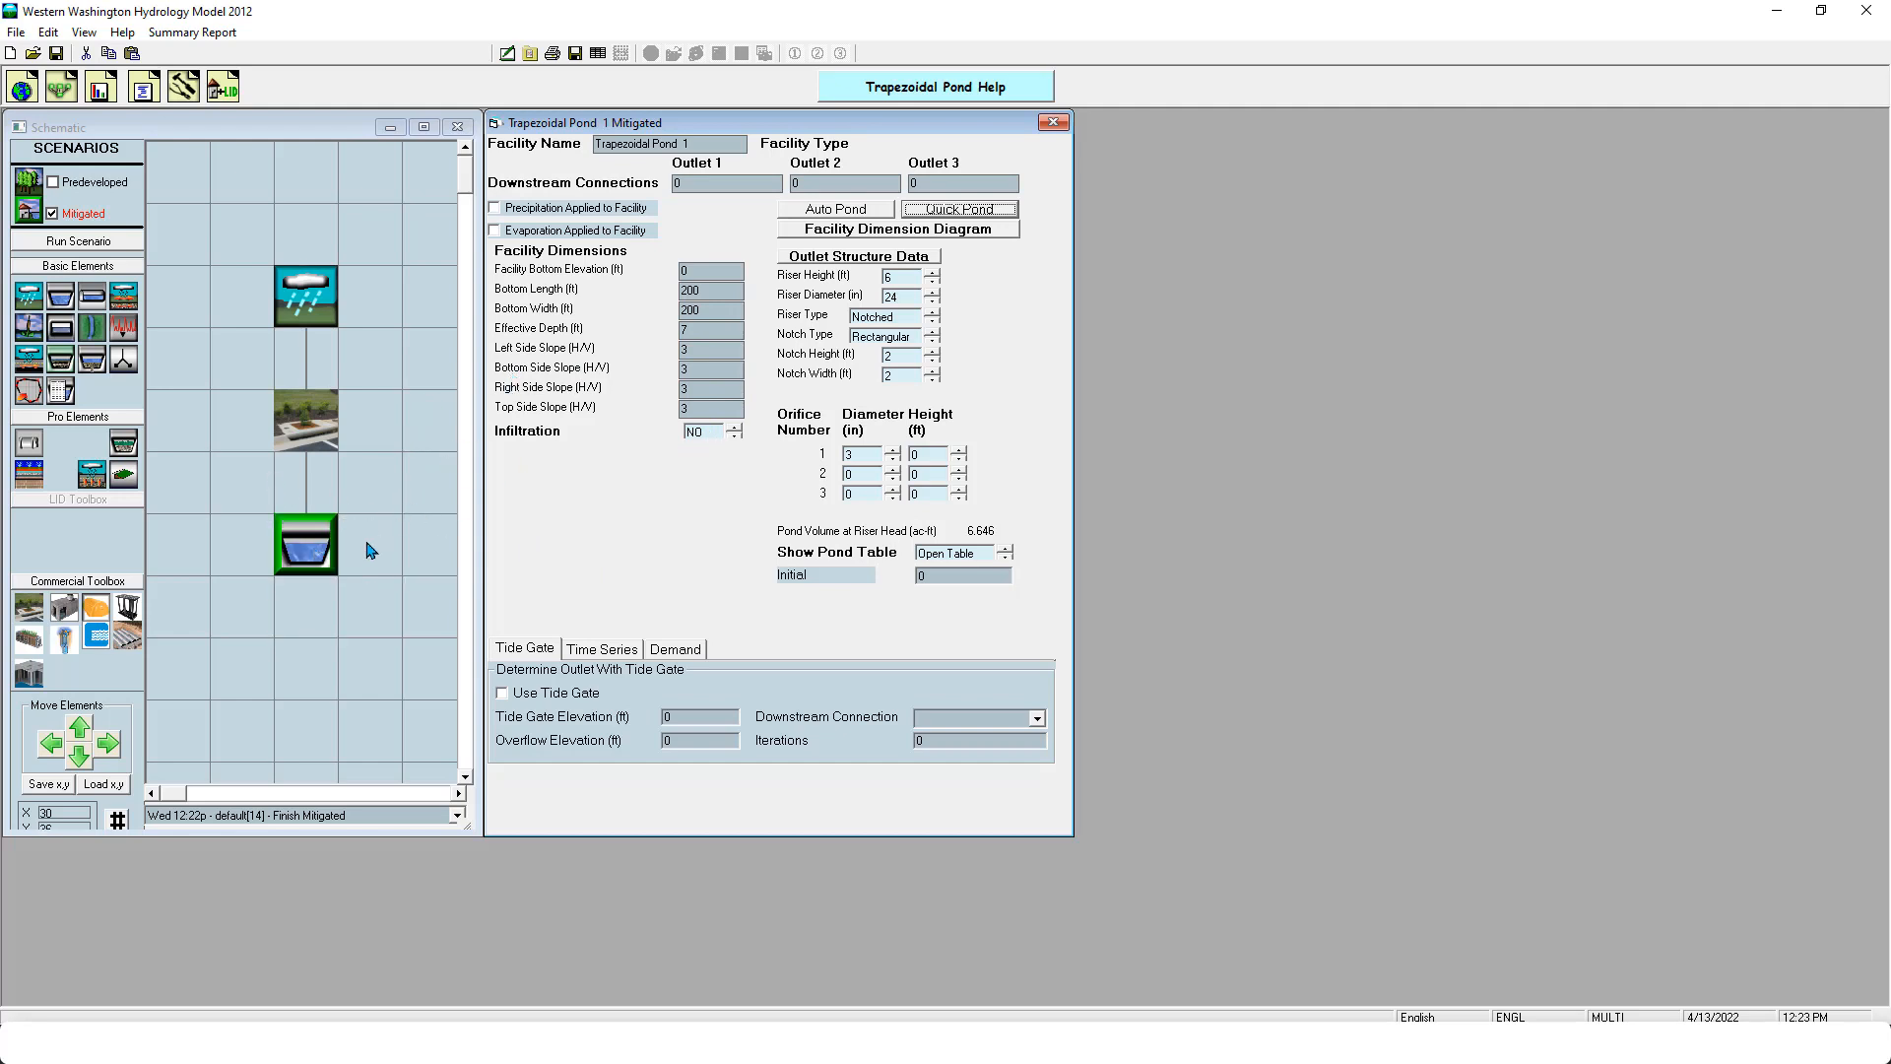
# - Delete the trapezoidal pond downstream of the Filterra and reopen the Filterra's settings
pyautogui.rightClick(317, 548)
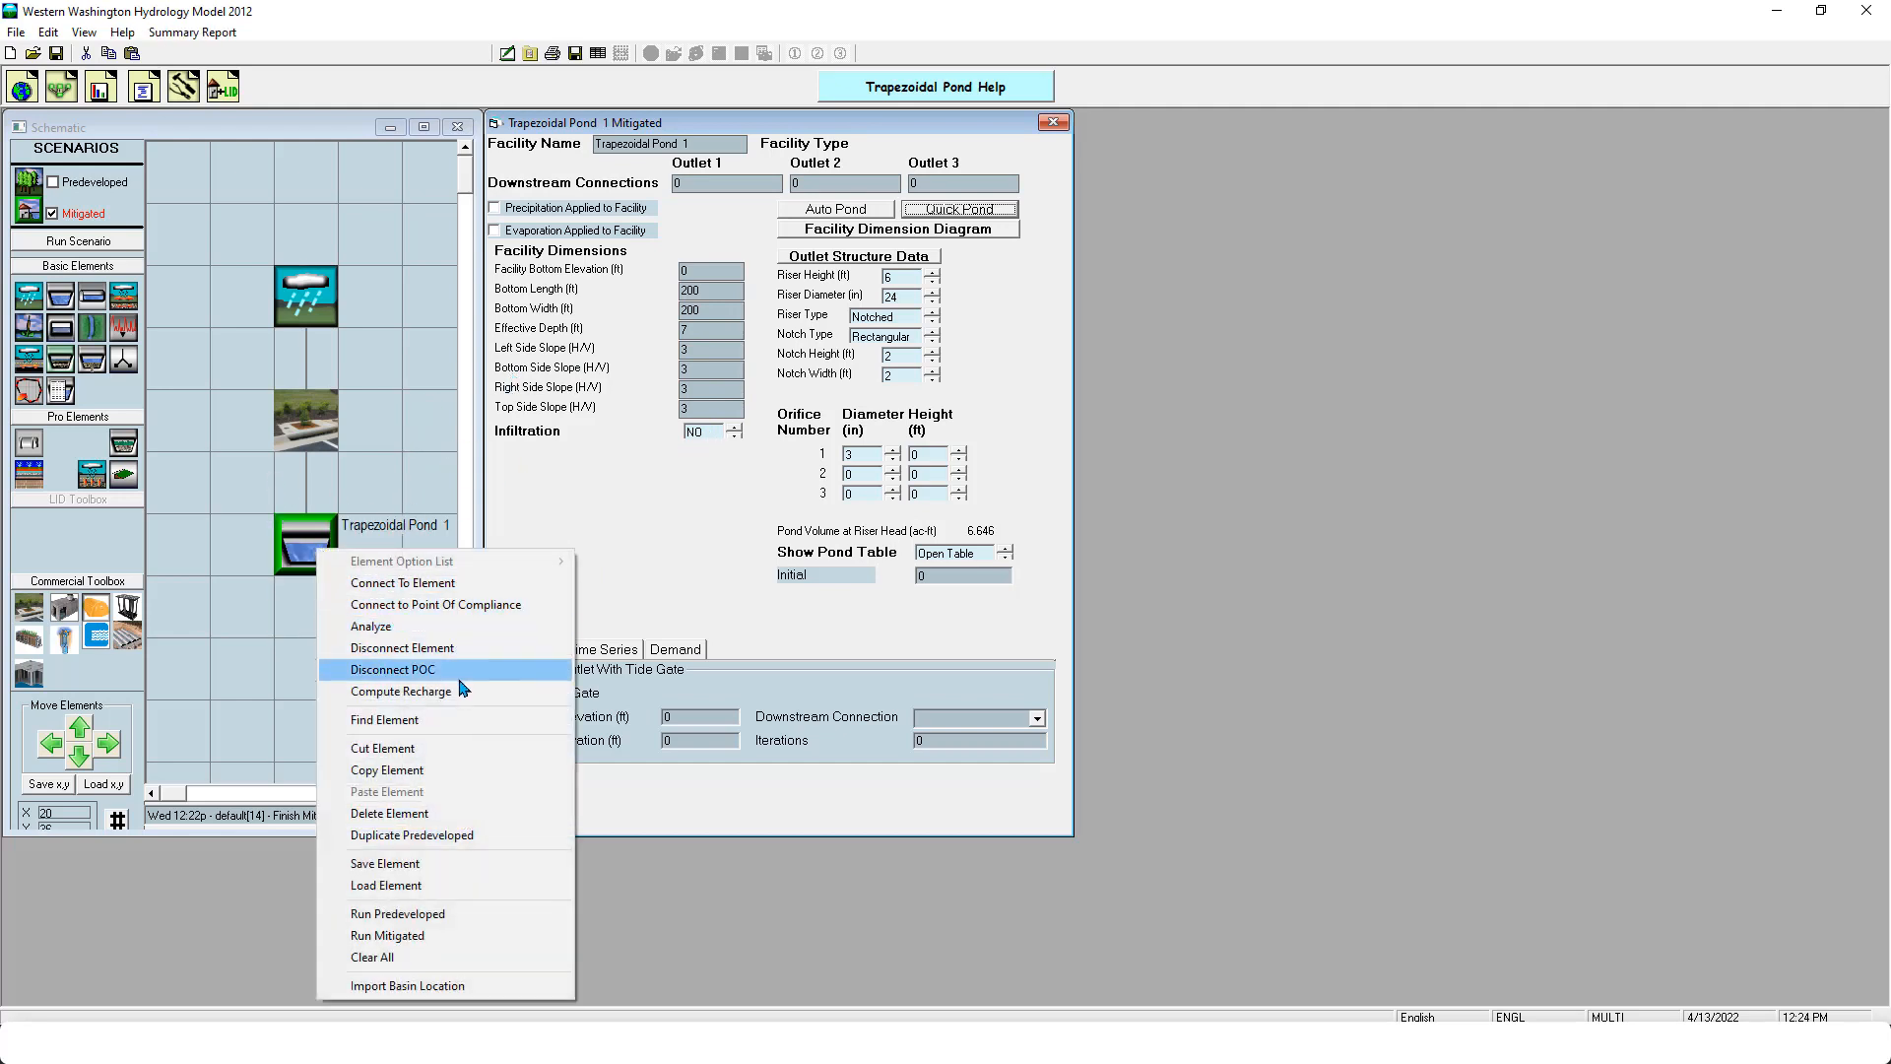
pyautogui.click(453, 813)
pyautogui.click(307, 414)
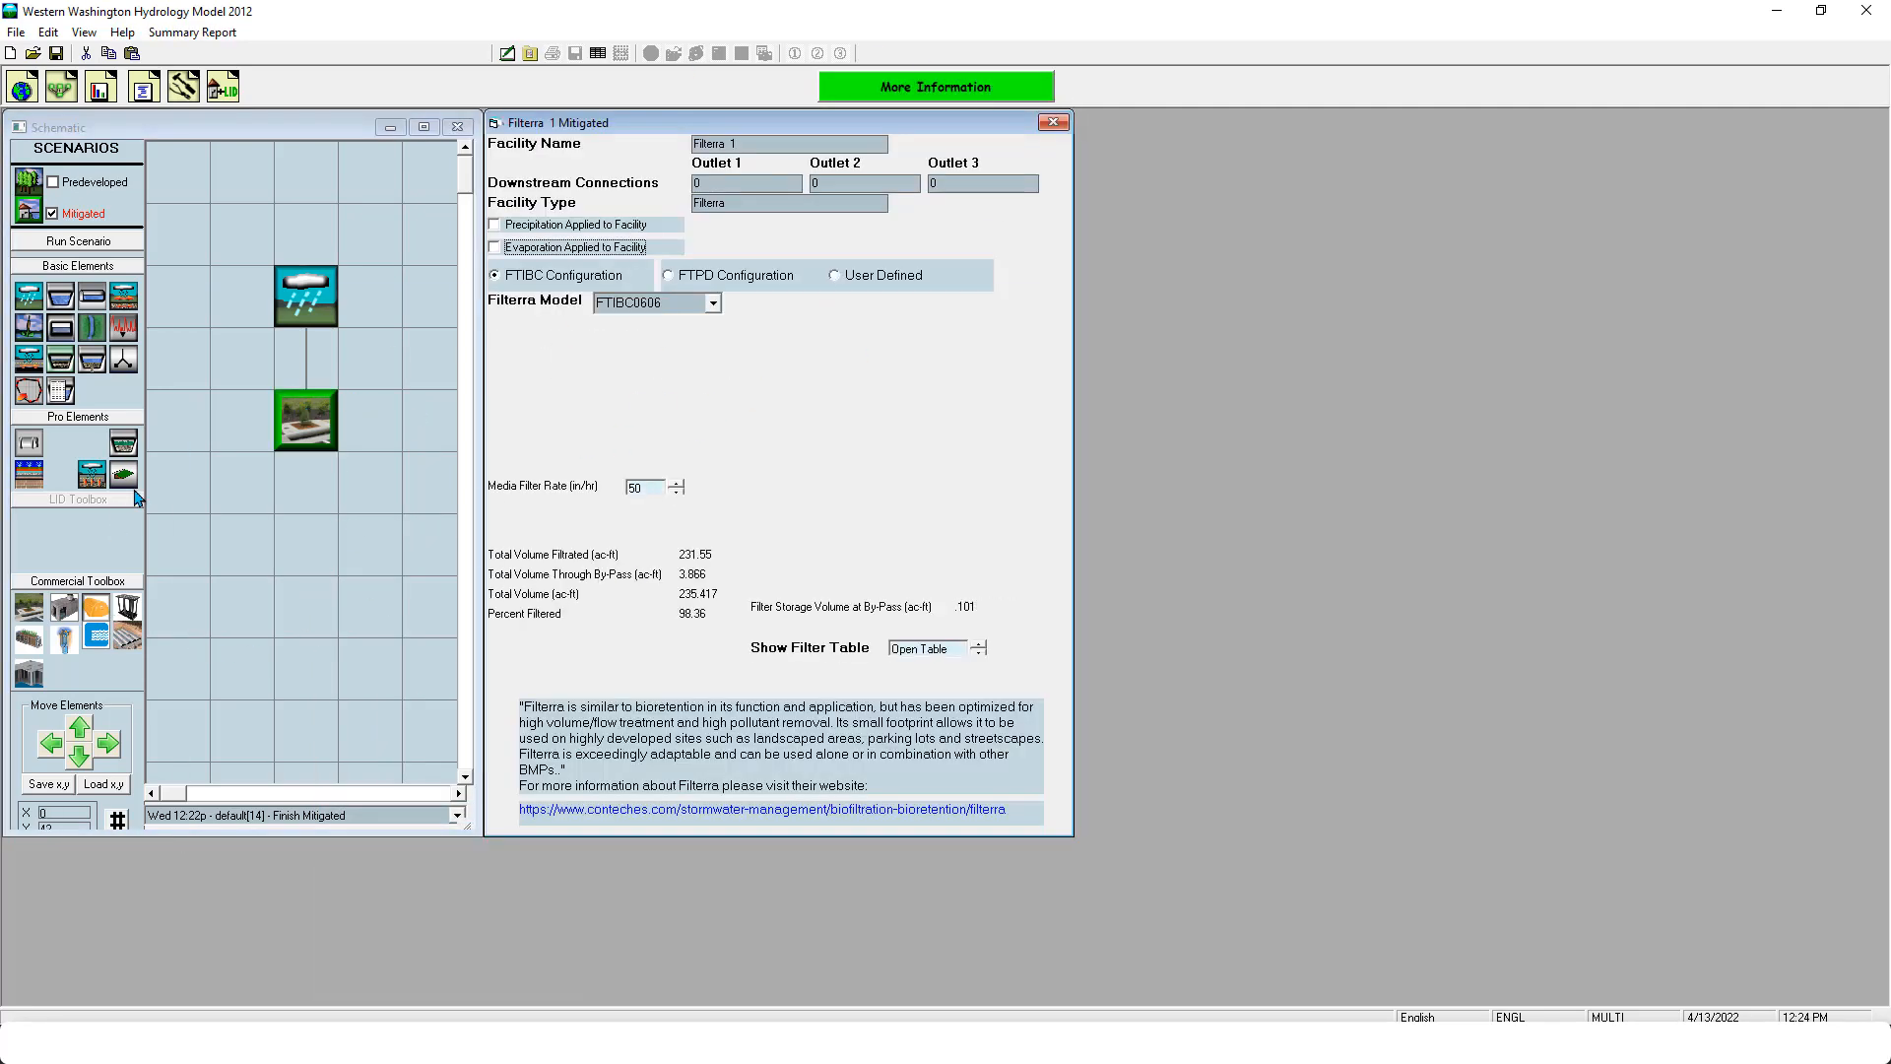
# - Place a bioretention element directly beside the Filterra and try to size it for water quality
pyautogui.moveTo(123, 444); pyautogui.dragTo(394, 421)
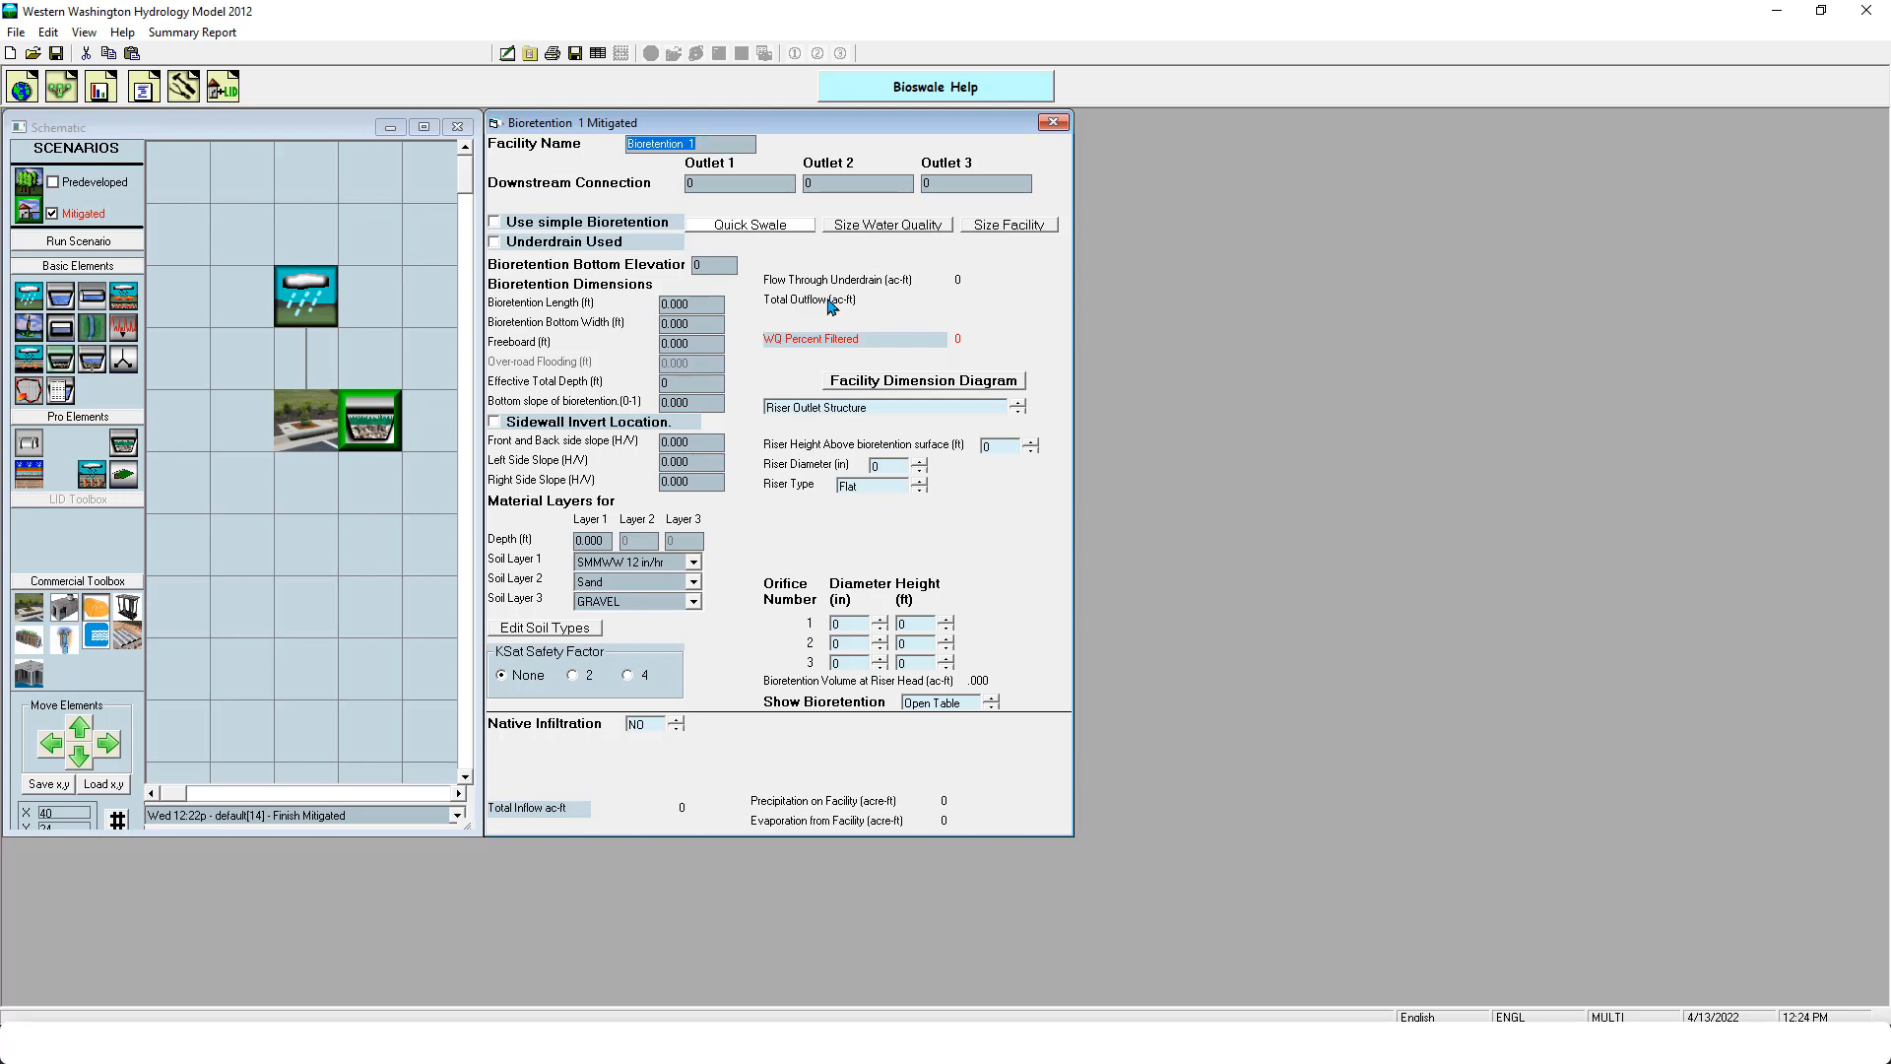
pyautogui.click(943, 228)
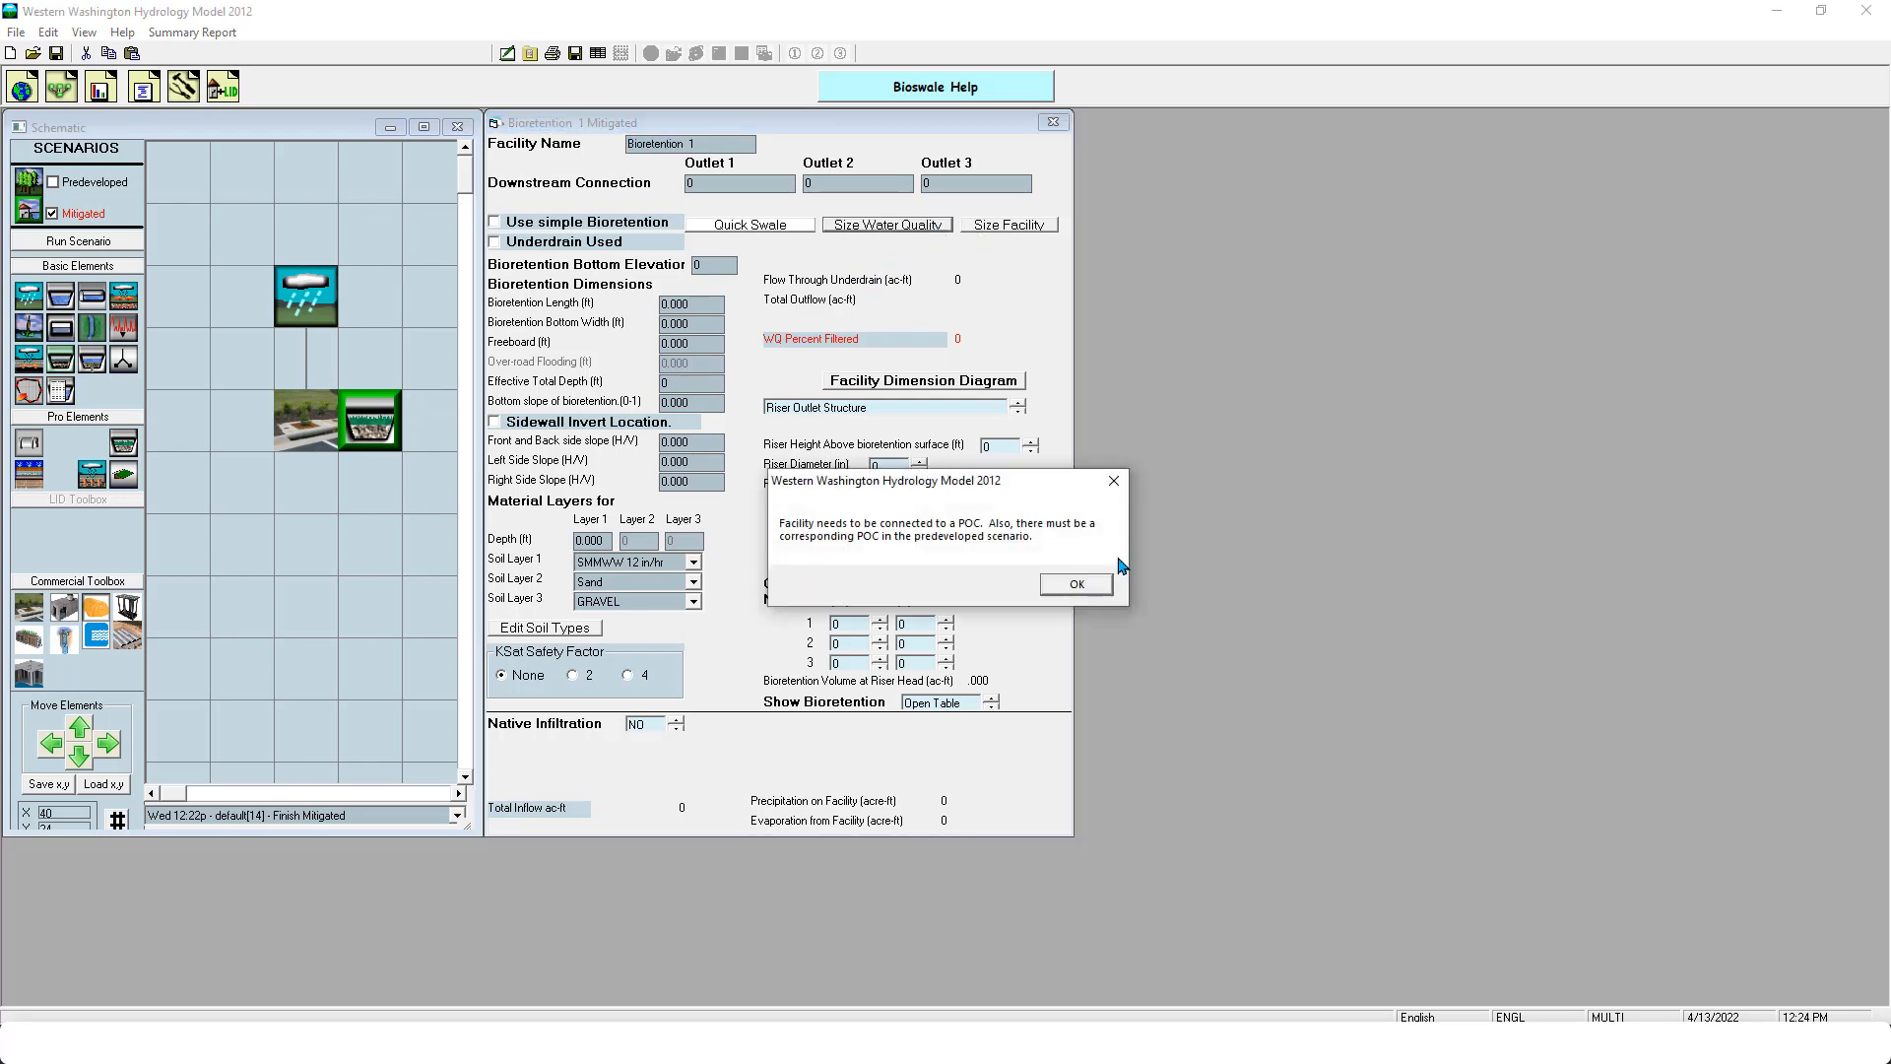
pyautogui.click(1091, 584)
# - Move the Filterra one grid cell away from the bioretention element and delete the bioretention element
pyautogui.moveTo(308, 440); pyautogui.dragTo(233, 408)
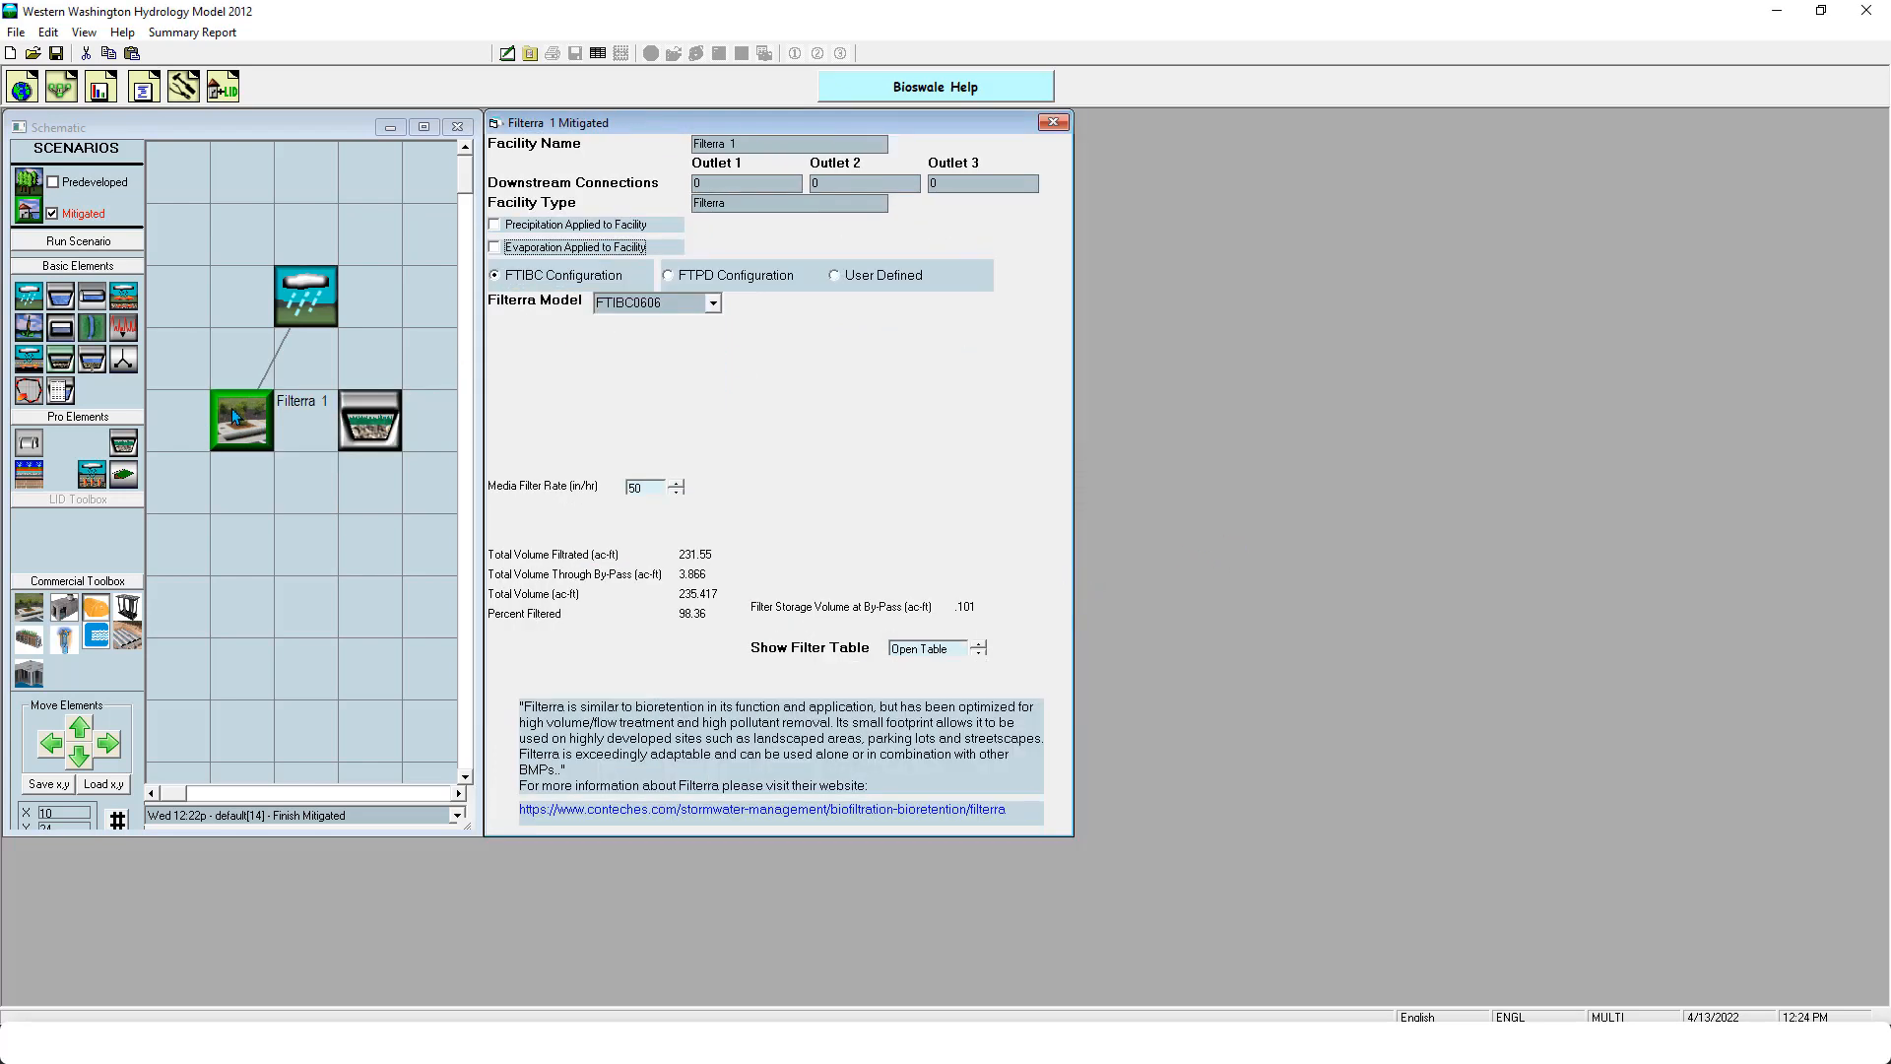
pyautogui.click(386, 440)
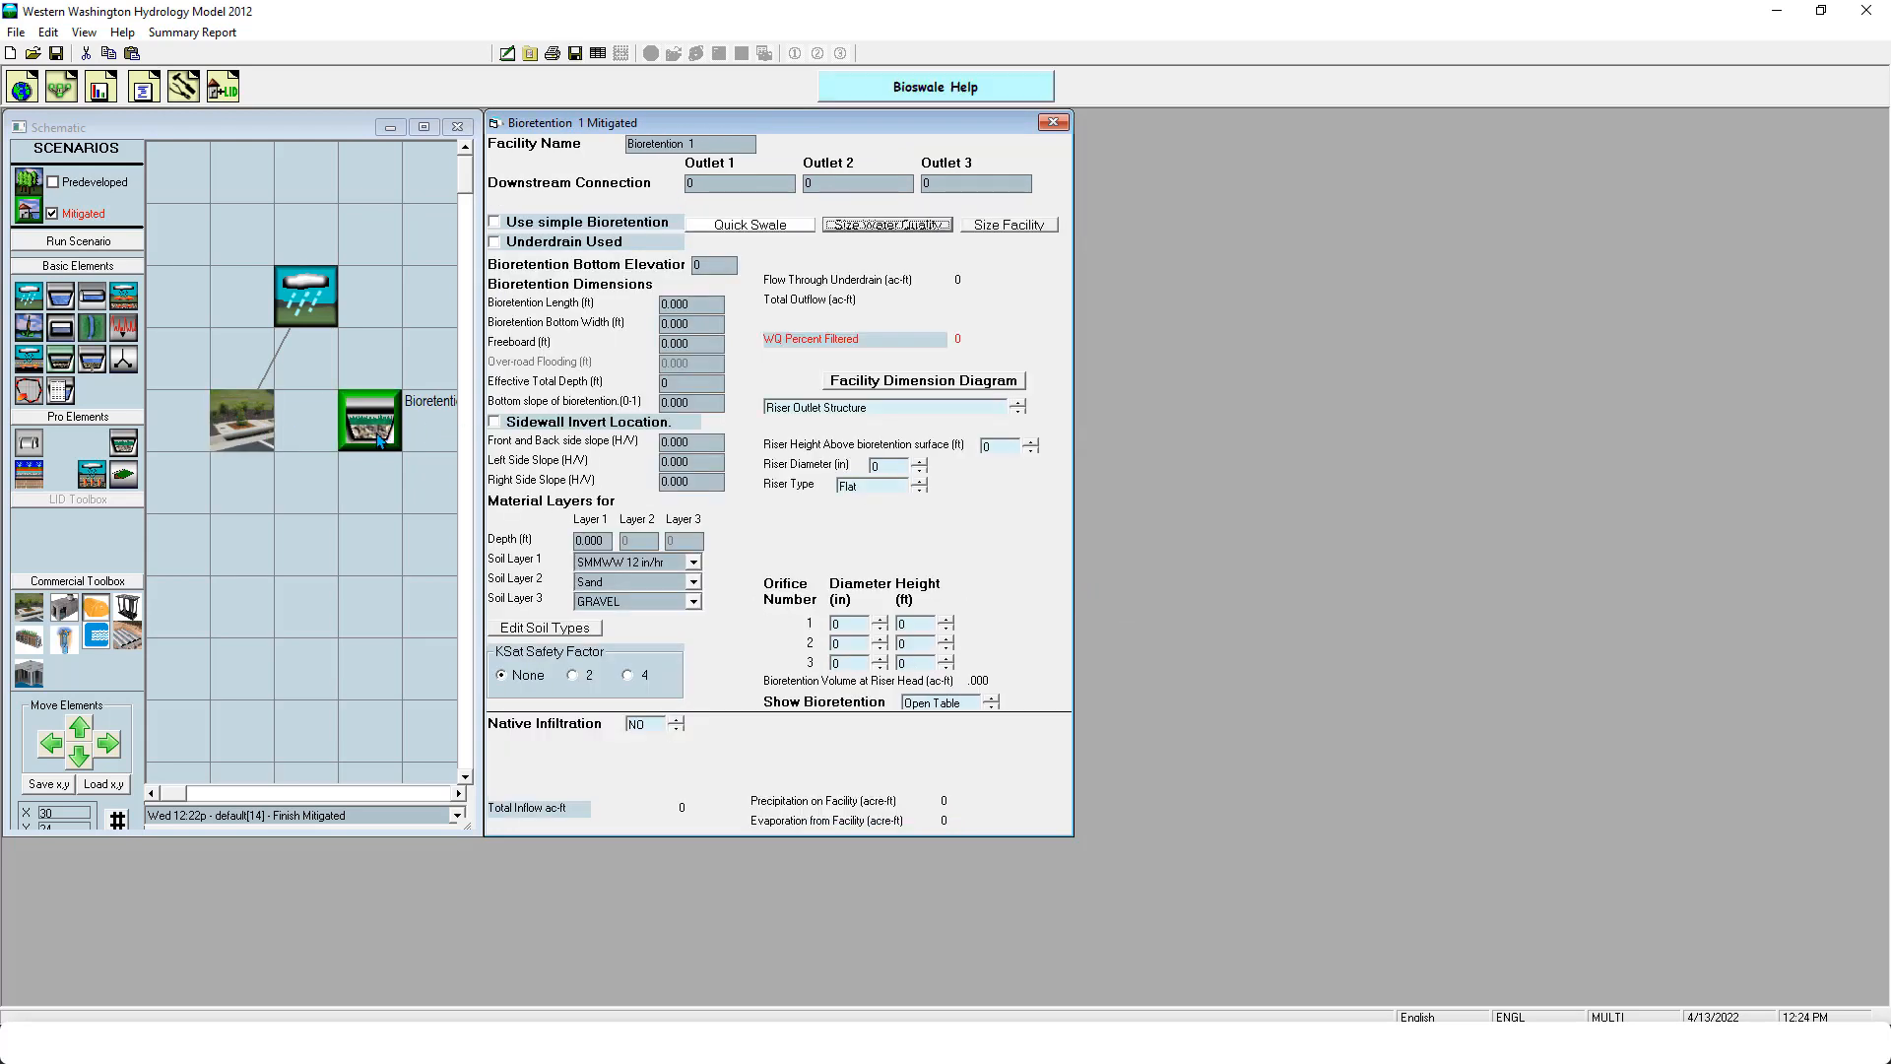
pyautogui.moveTo(364, 419)
pyautogui.mouseDown()
pyautogui.moveTo(321, 419)
pyautogui.moveTo(372, 437)
pyautogui.mouseUp()
pyautogui.rightClick(384, 439)
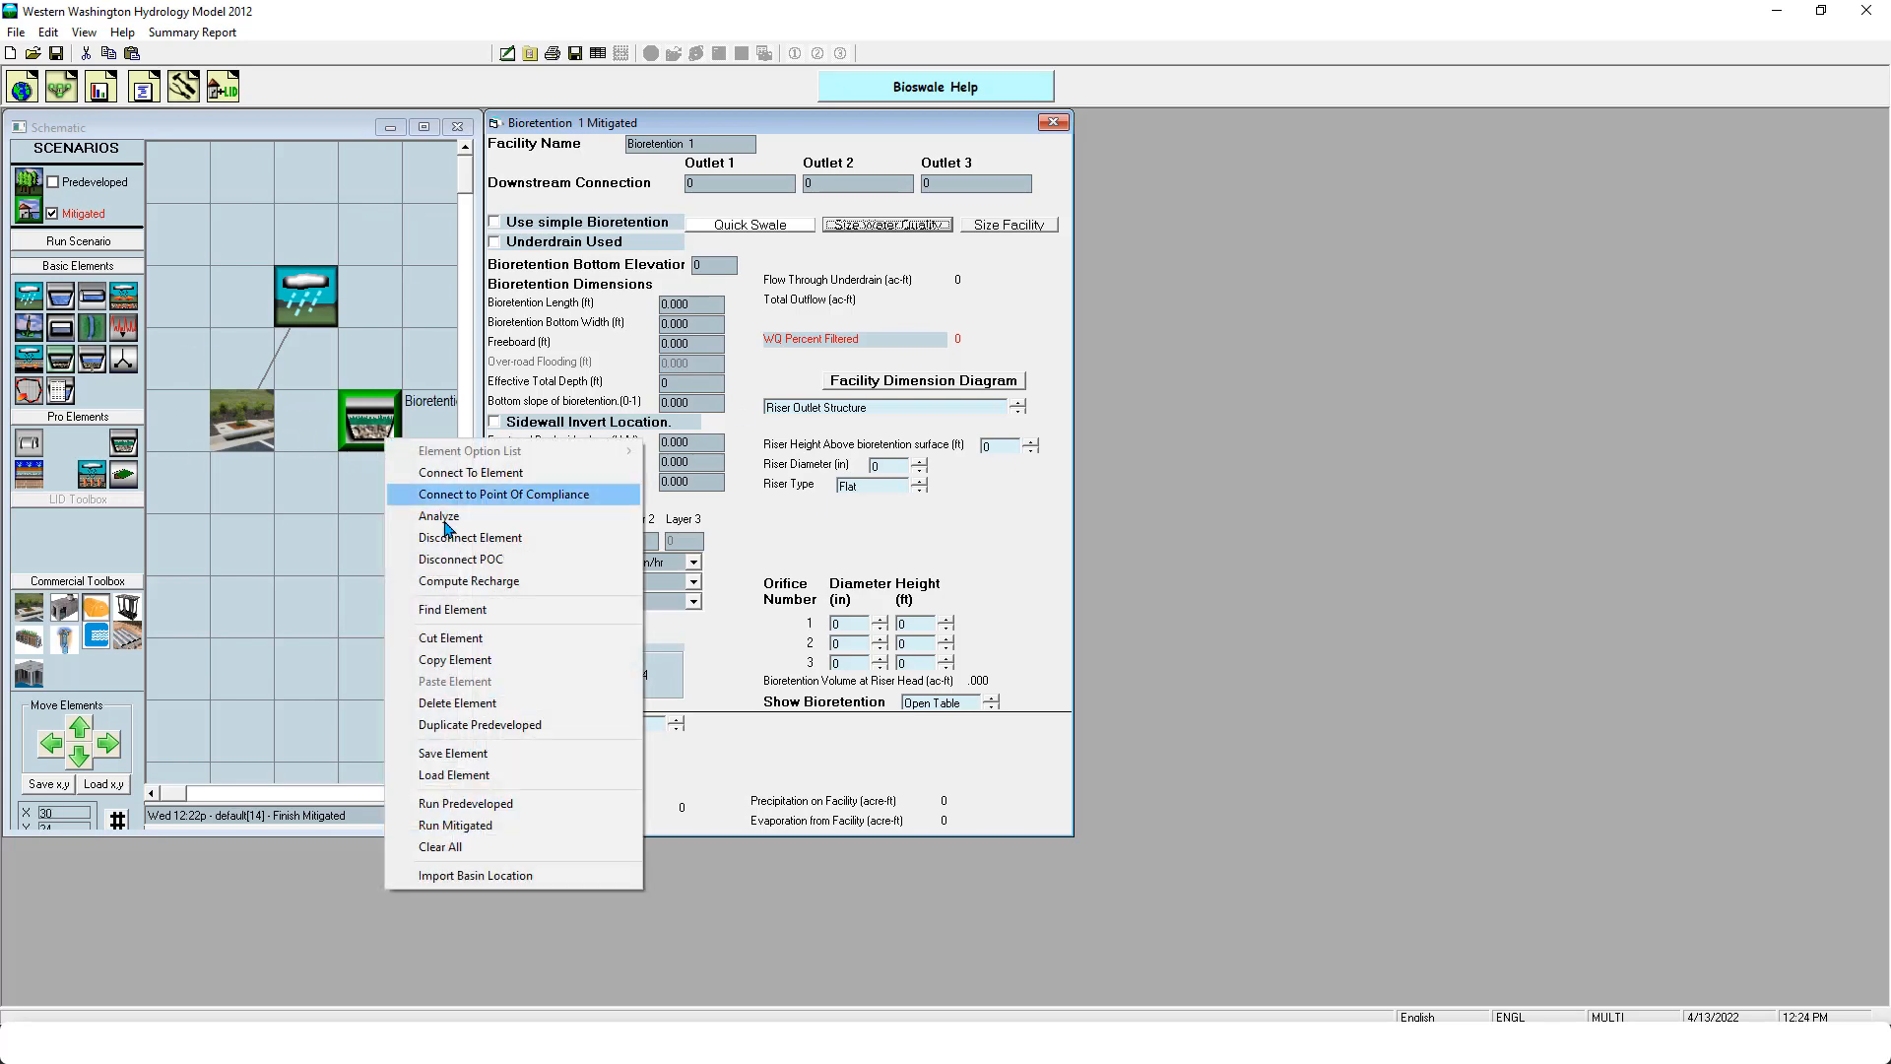
pyautogui.click(527, 703)
# - Move the Filterra back below the basin and delete it from the Mitigated schematic
pyautogui.click(244, 430)
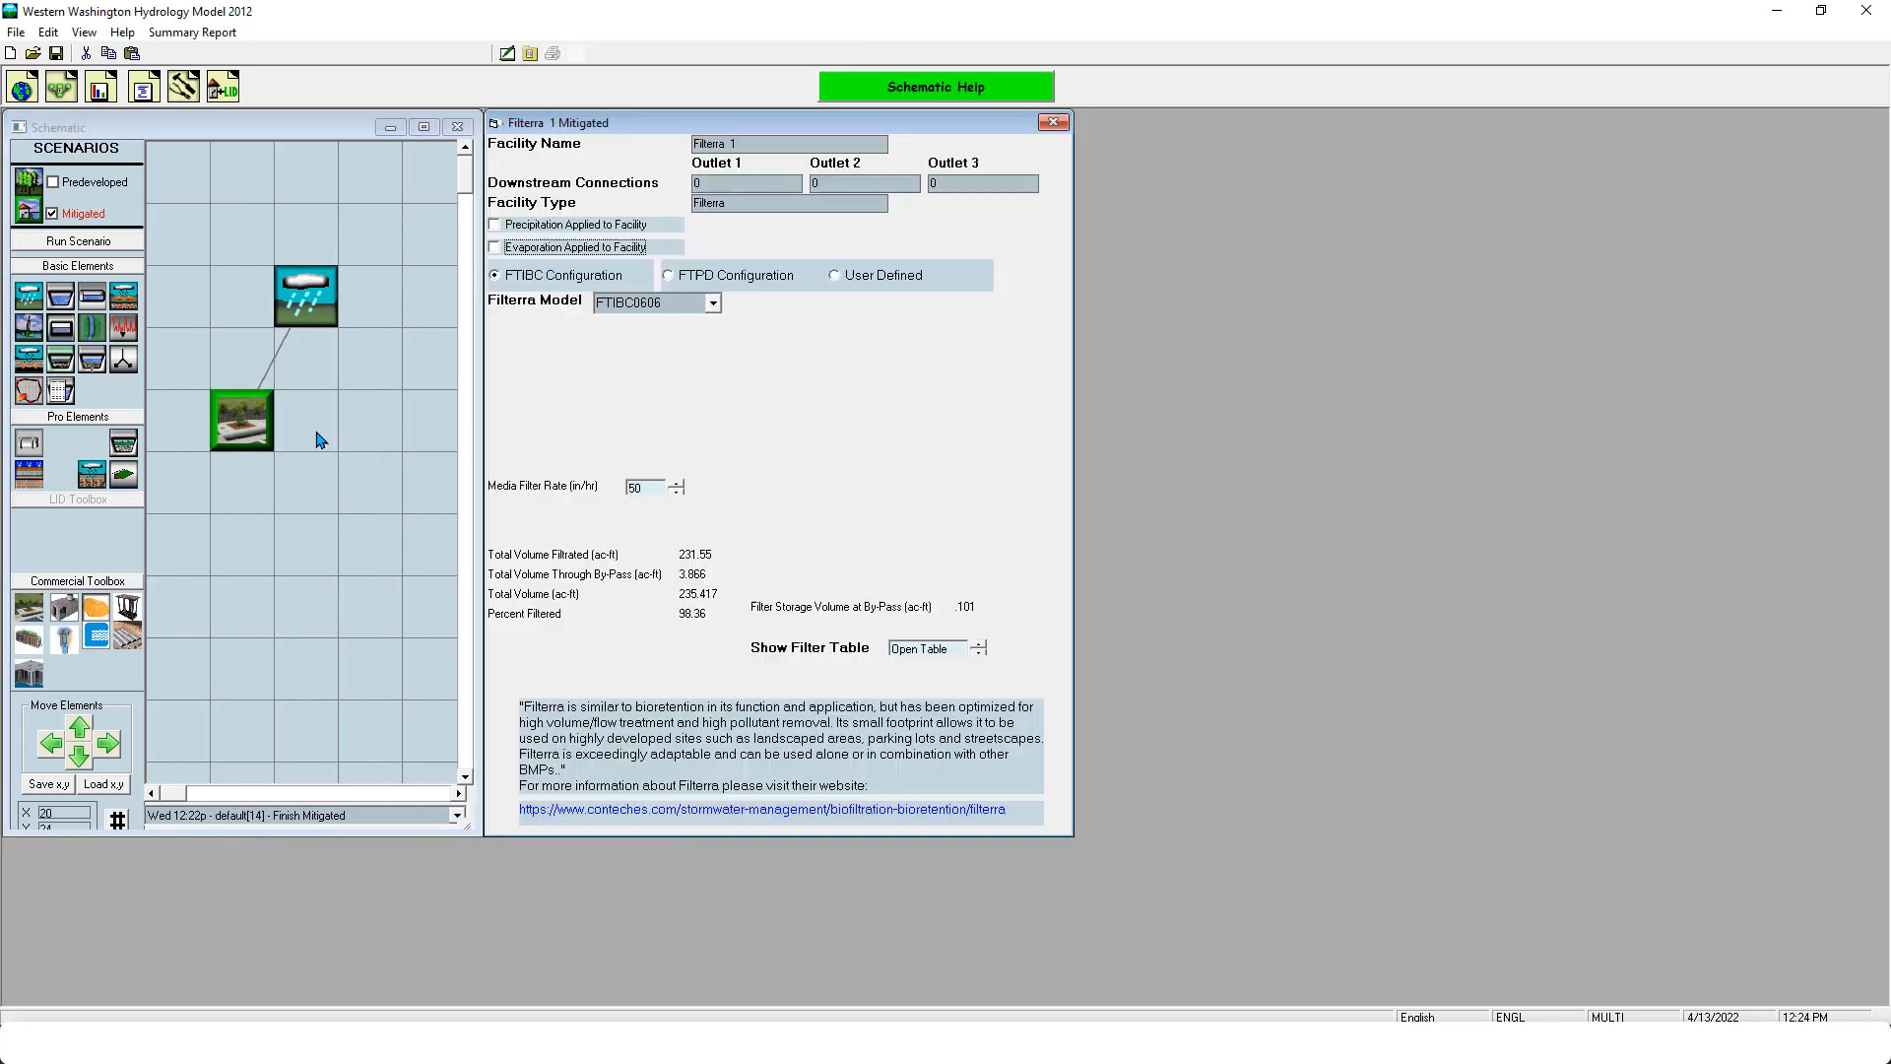
pyautogui.moveTo(244, 430); pyautogui.dragTo(308, 429)
pyautogui.rightClick(315, 425)
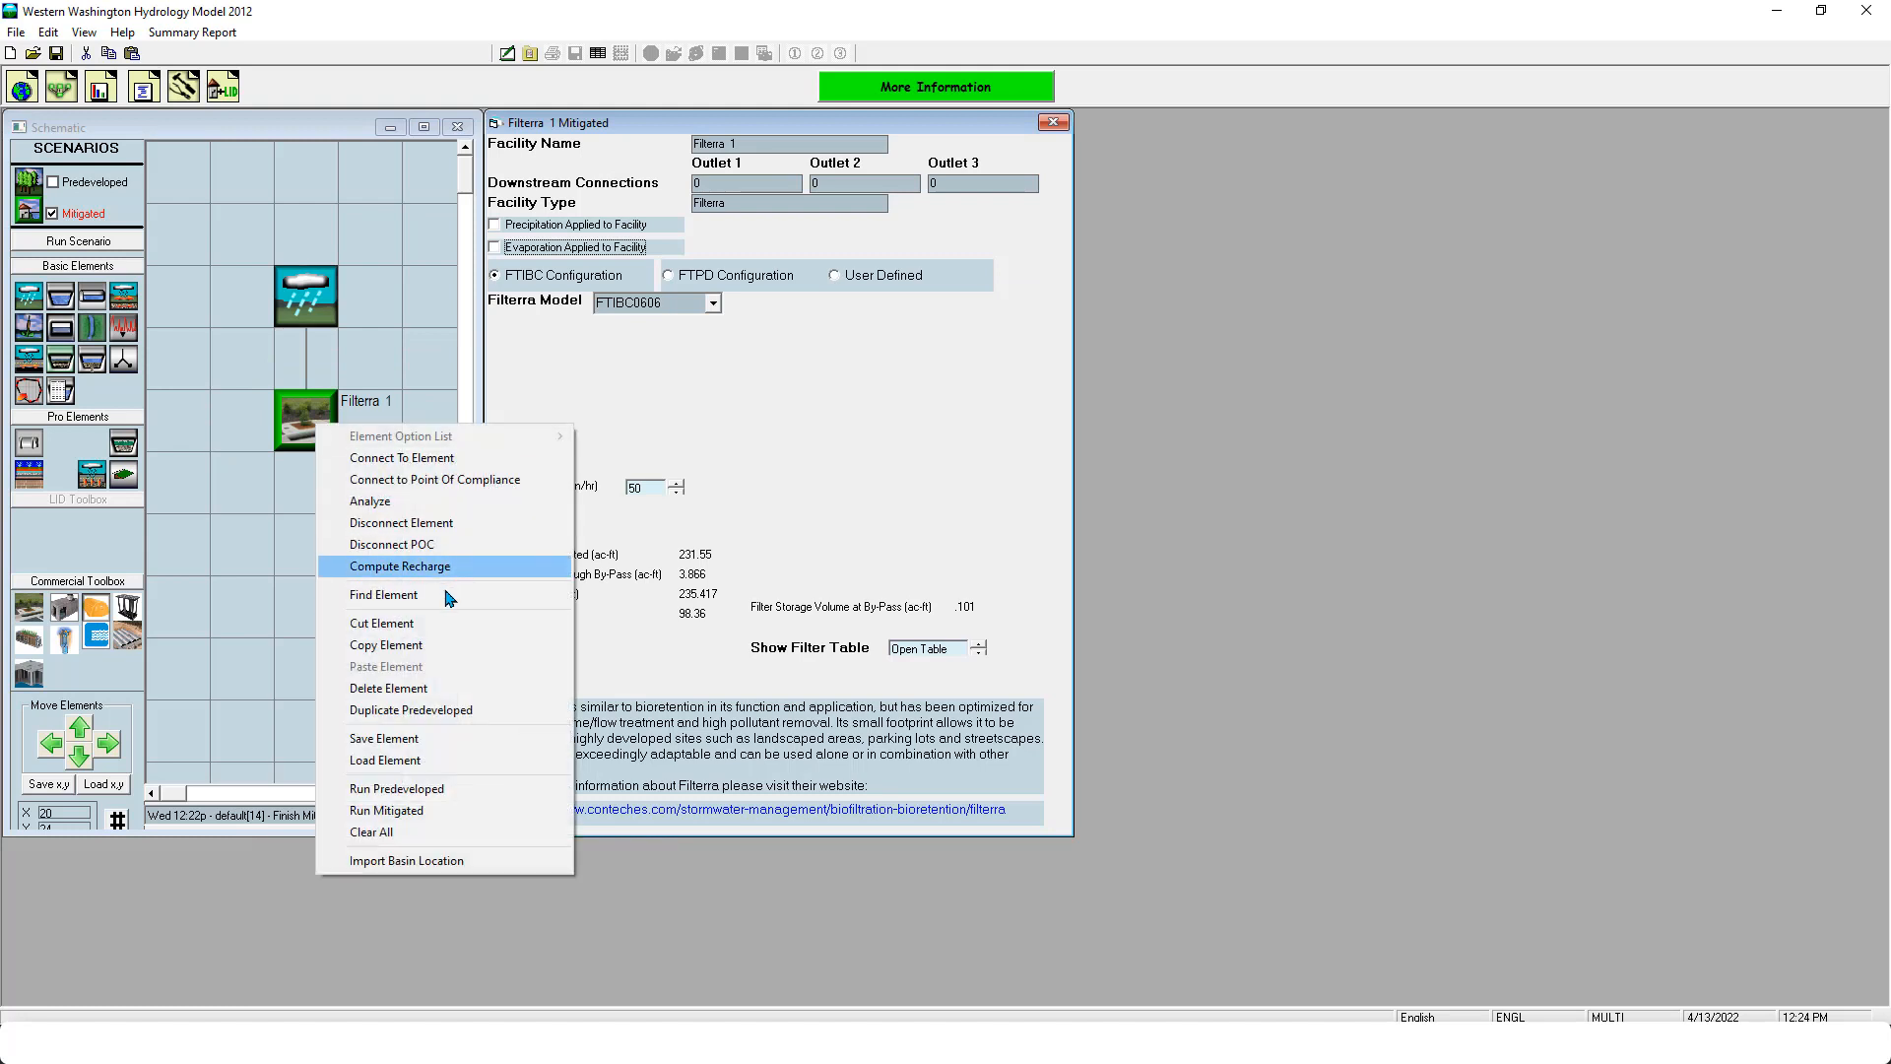
pyautogui.click(437, 695)
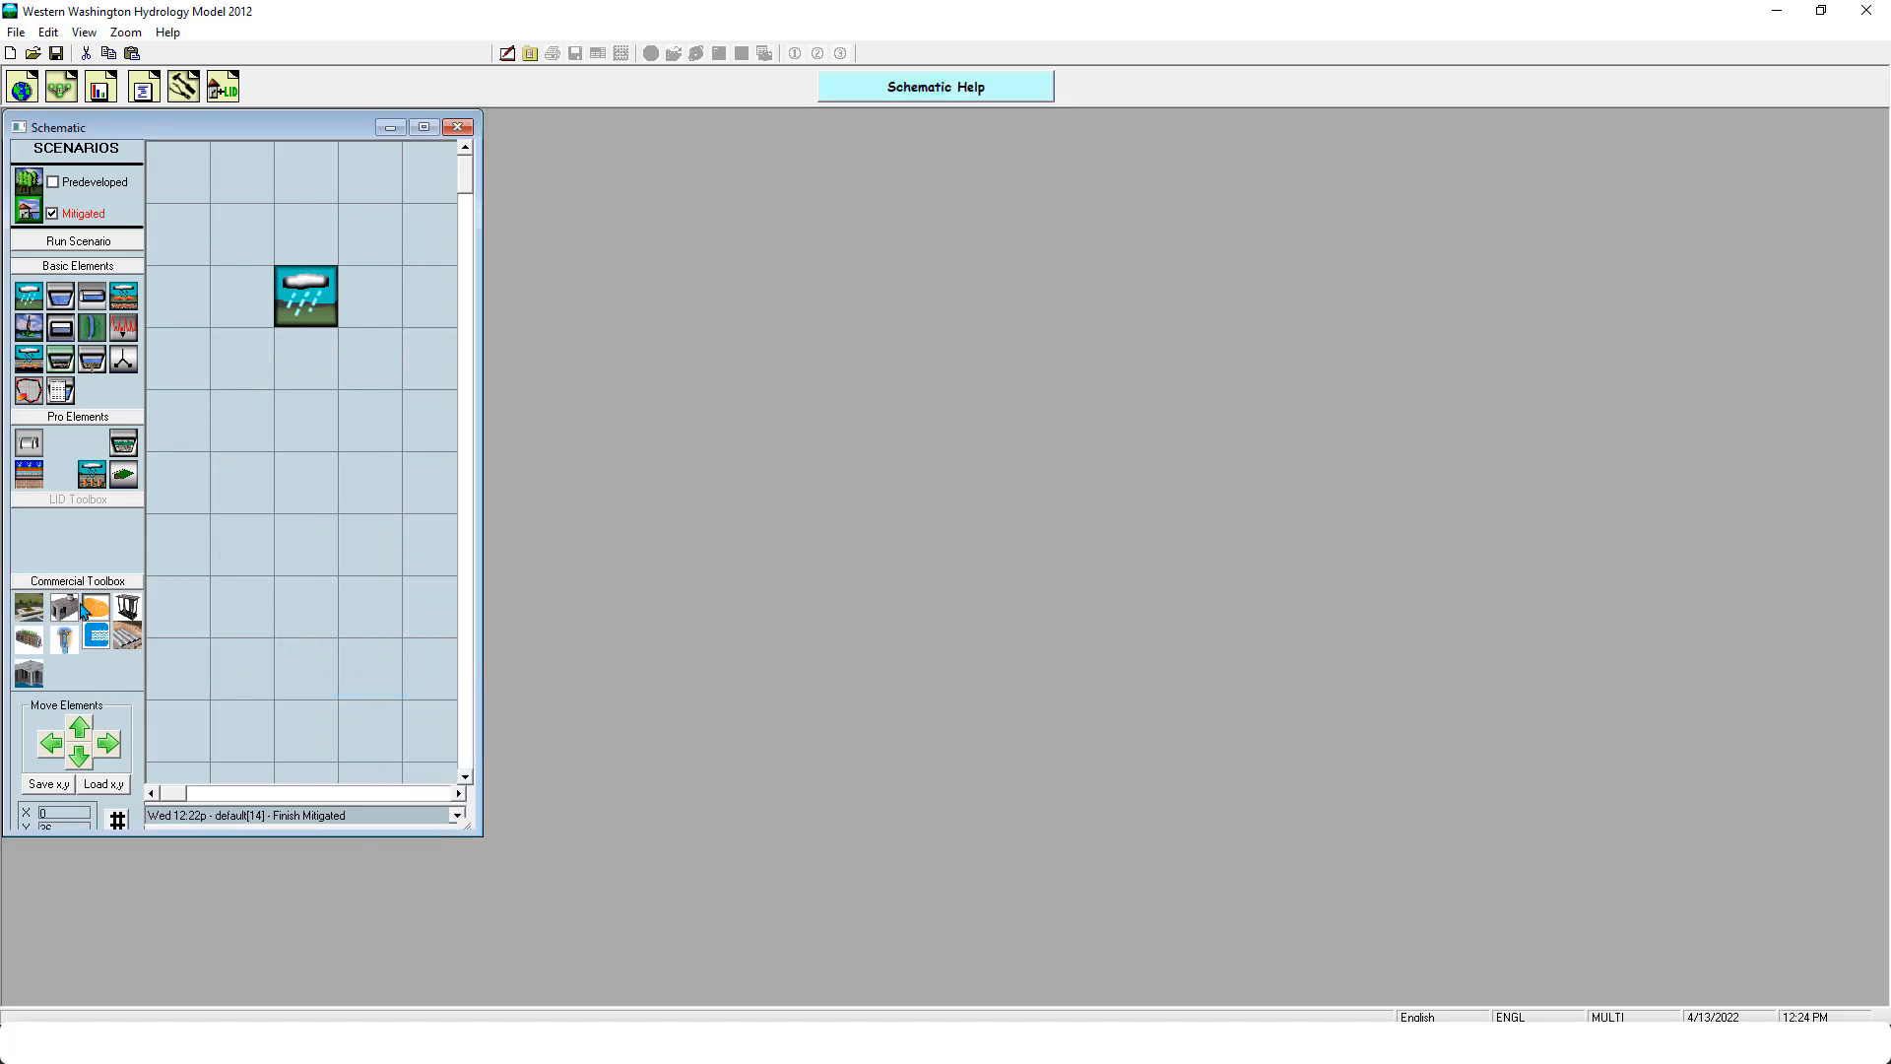
# - Place StormCapture, StormTech and Brentwood elements side by side below the basin, with the StormCapture in the middle
pyautogui.moveTo(75, 608); pyautogui.dragTo(317, 426)
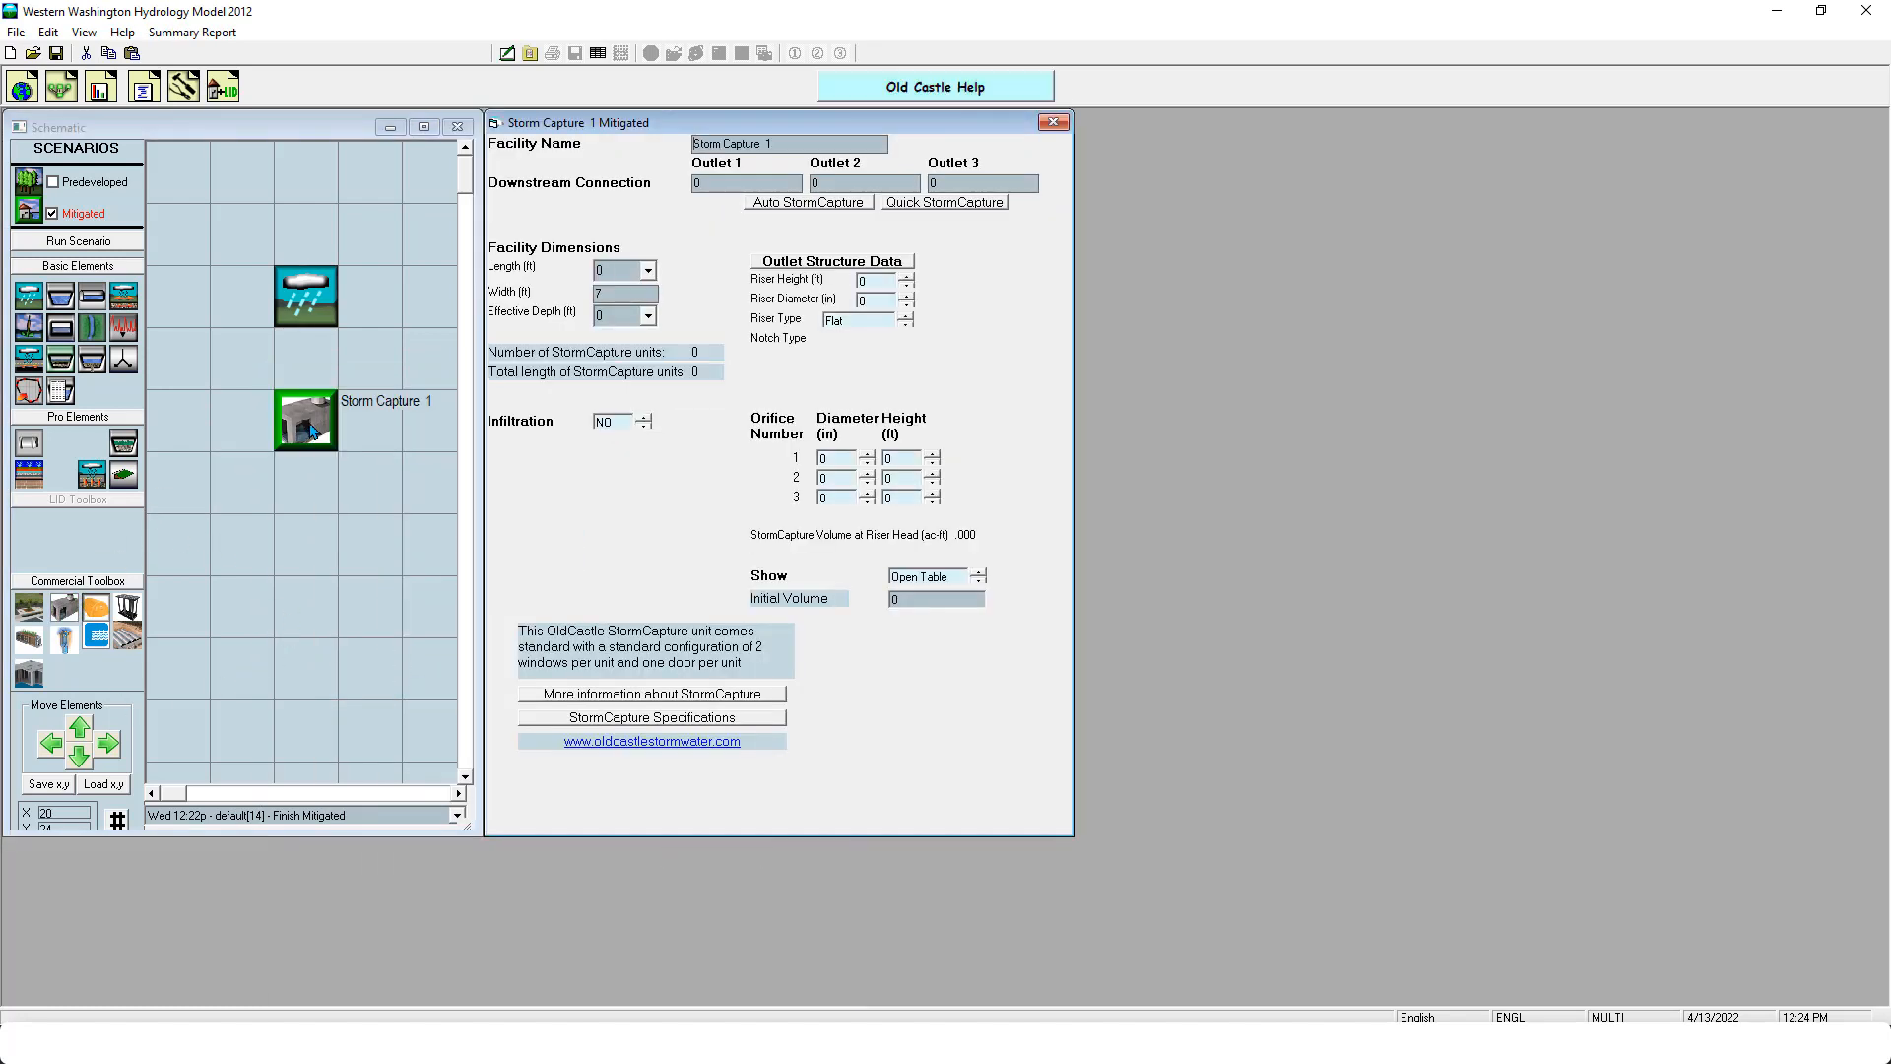
pyautogui.moveTo(95, 607); pyautogui.dragTo(301, 484)
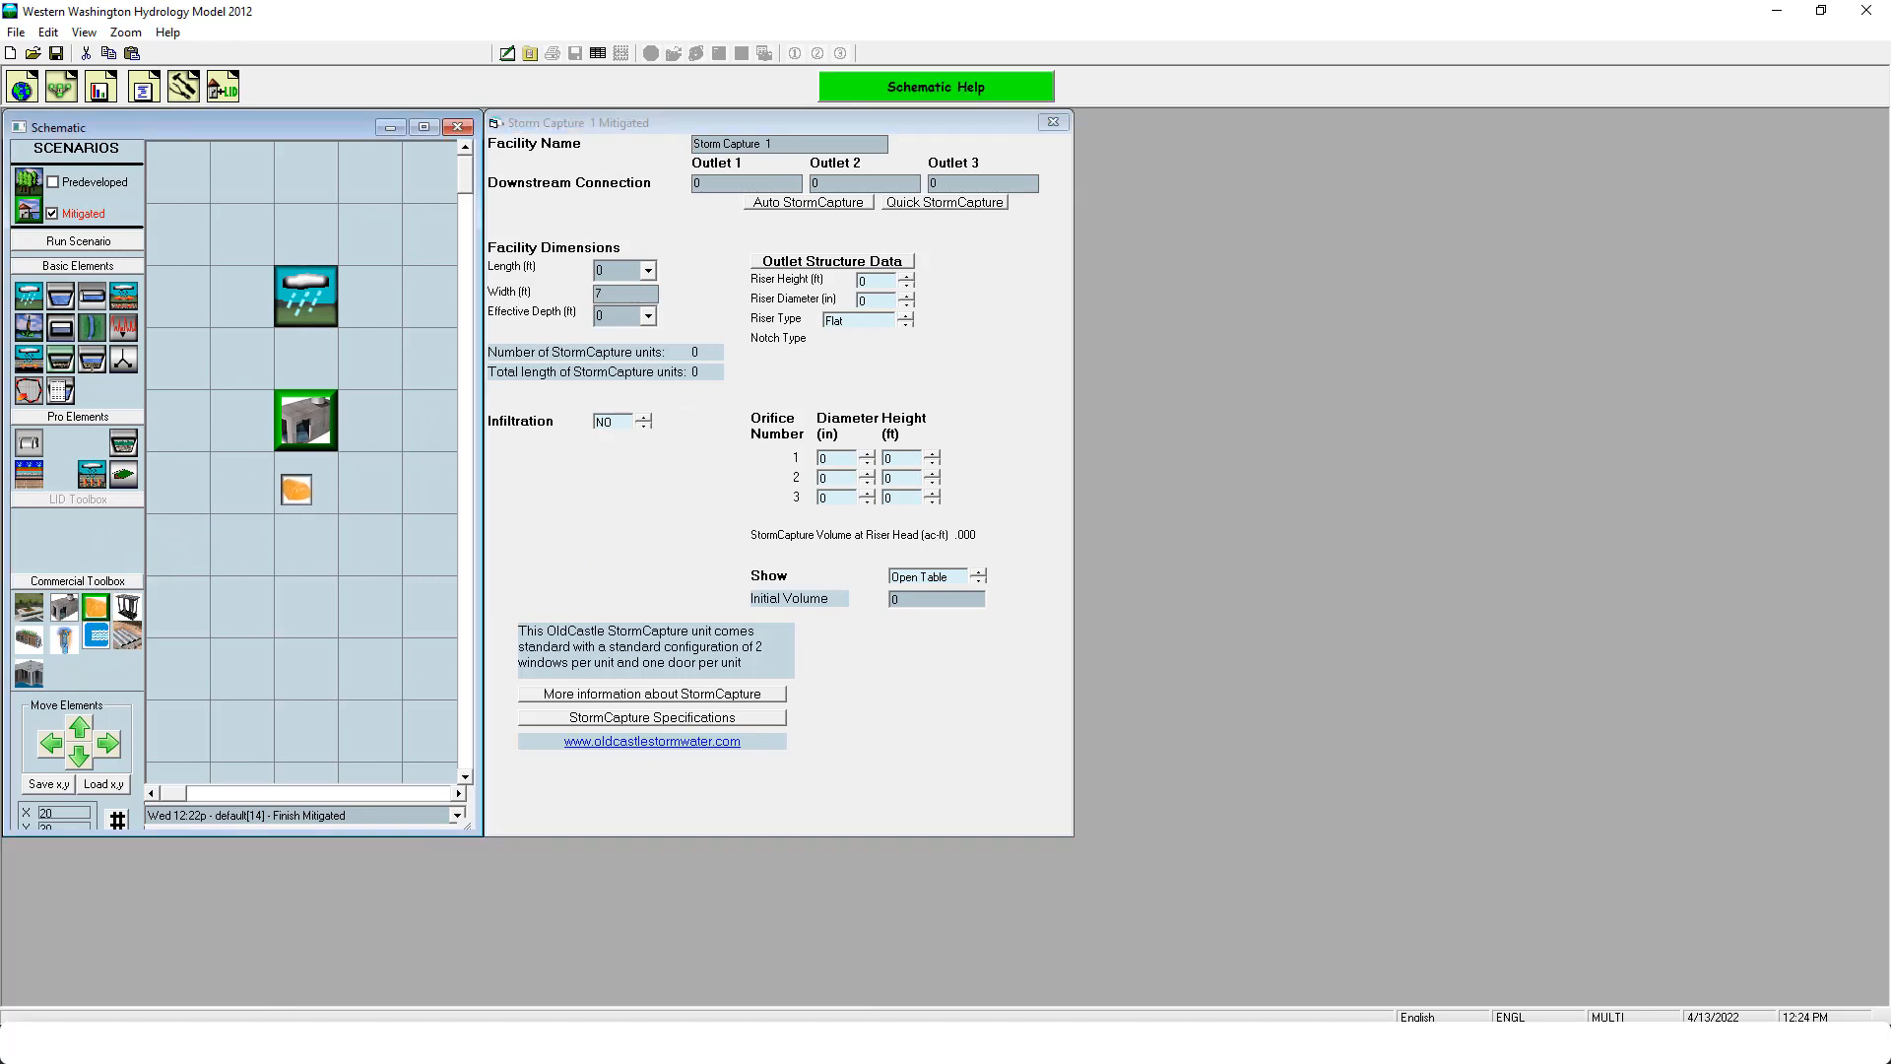
pyautogui.click(312, 439)
pyautogui.click(312, 465)
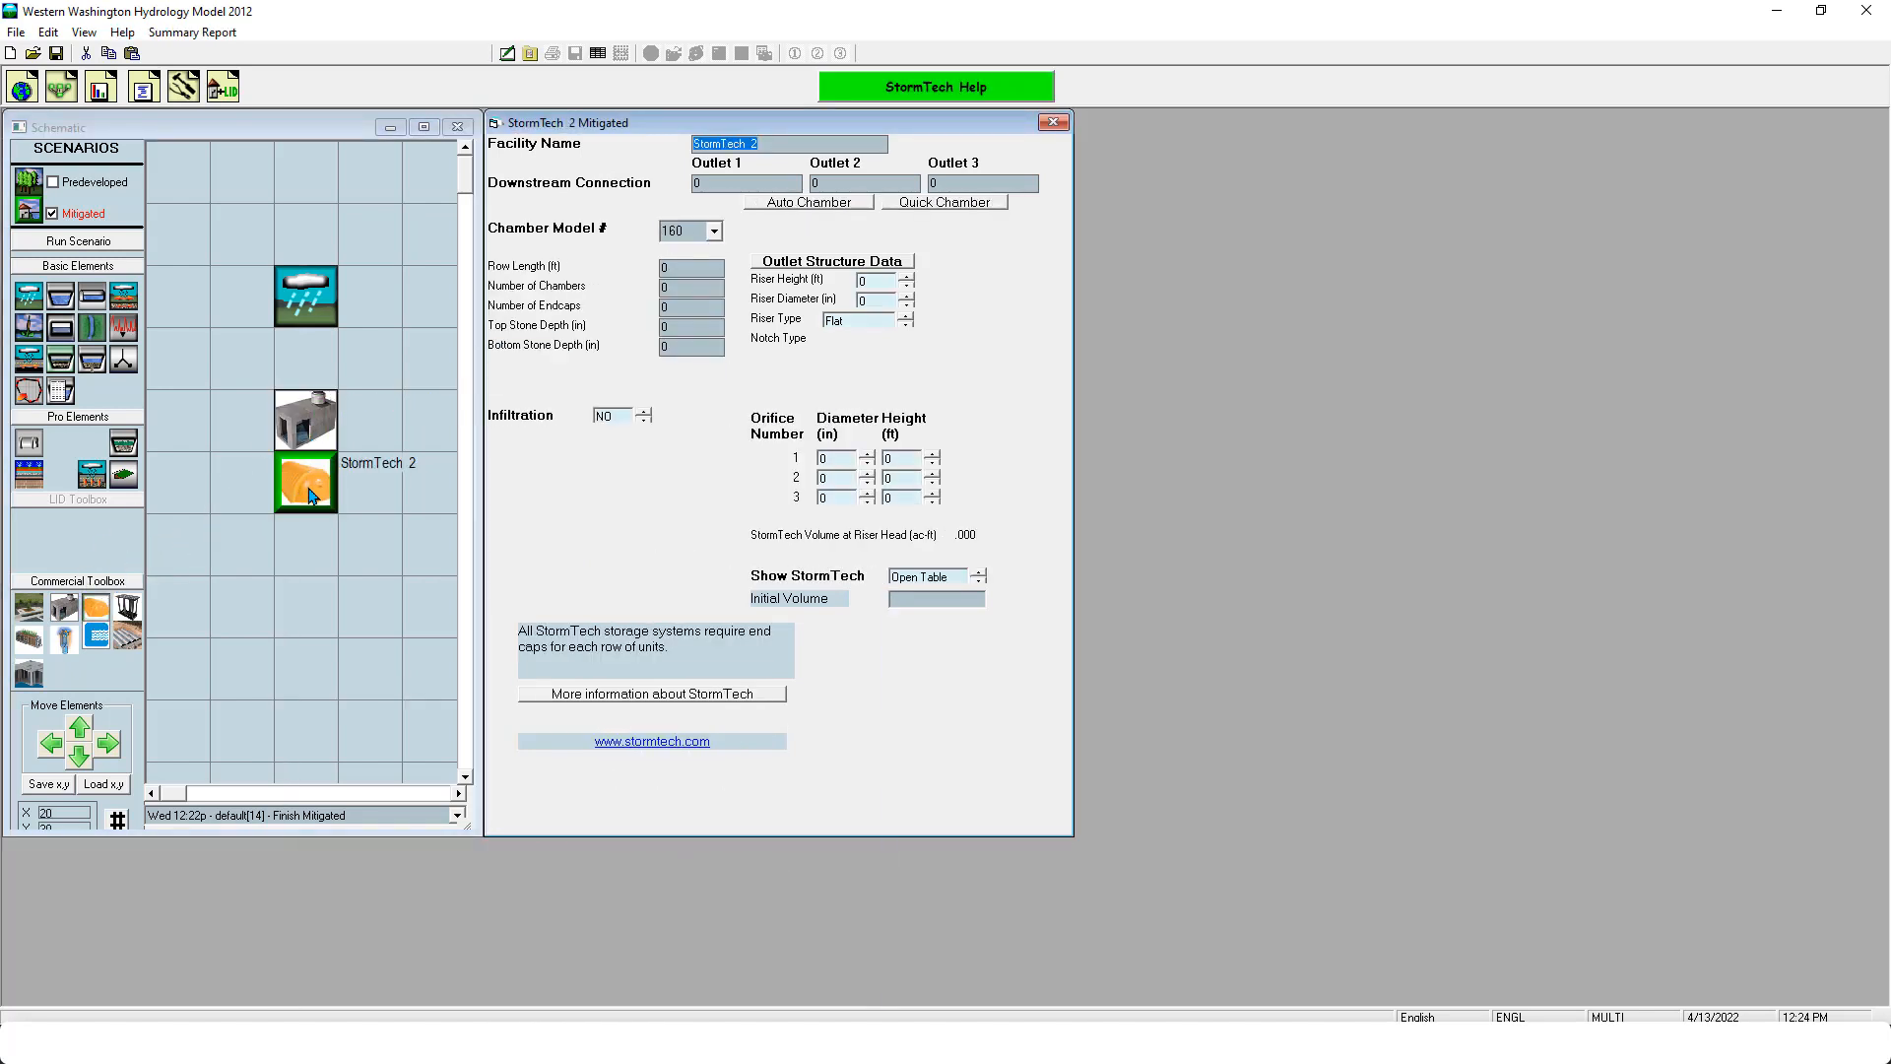
pyautogui.moveTo(128, 606); pyautogui.dragTo(246, 429)
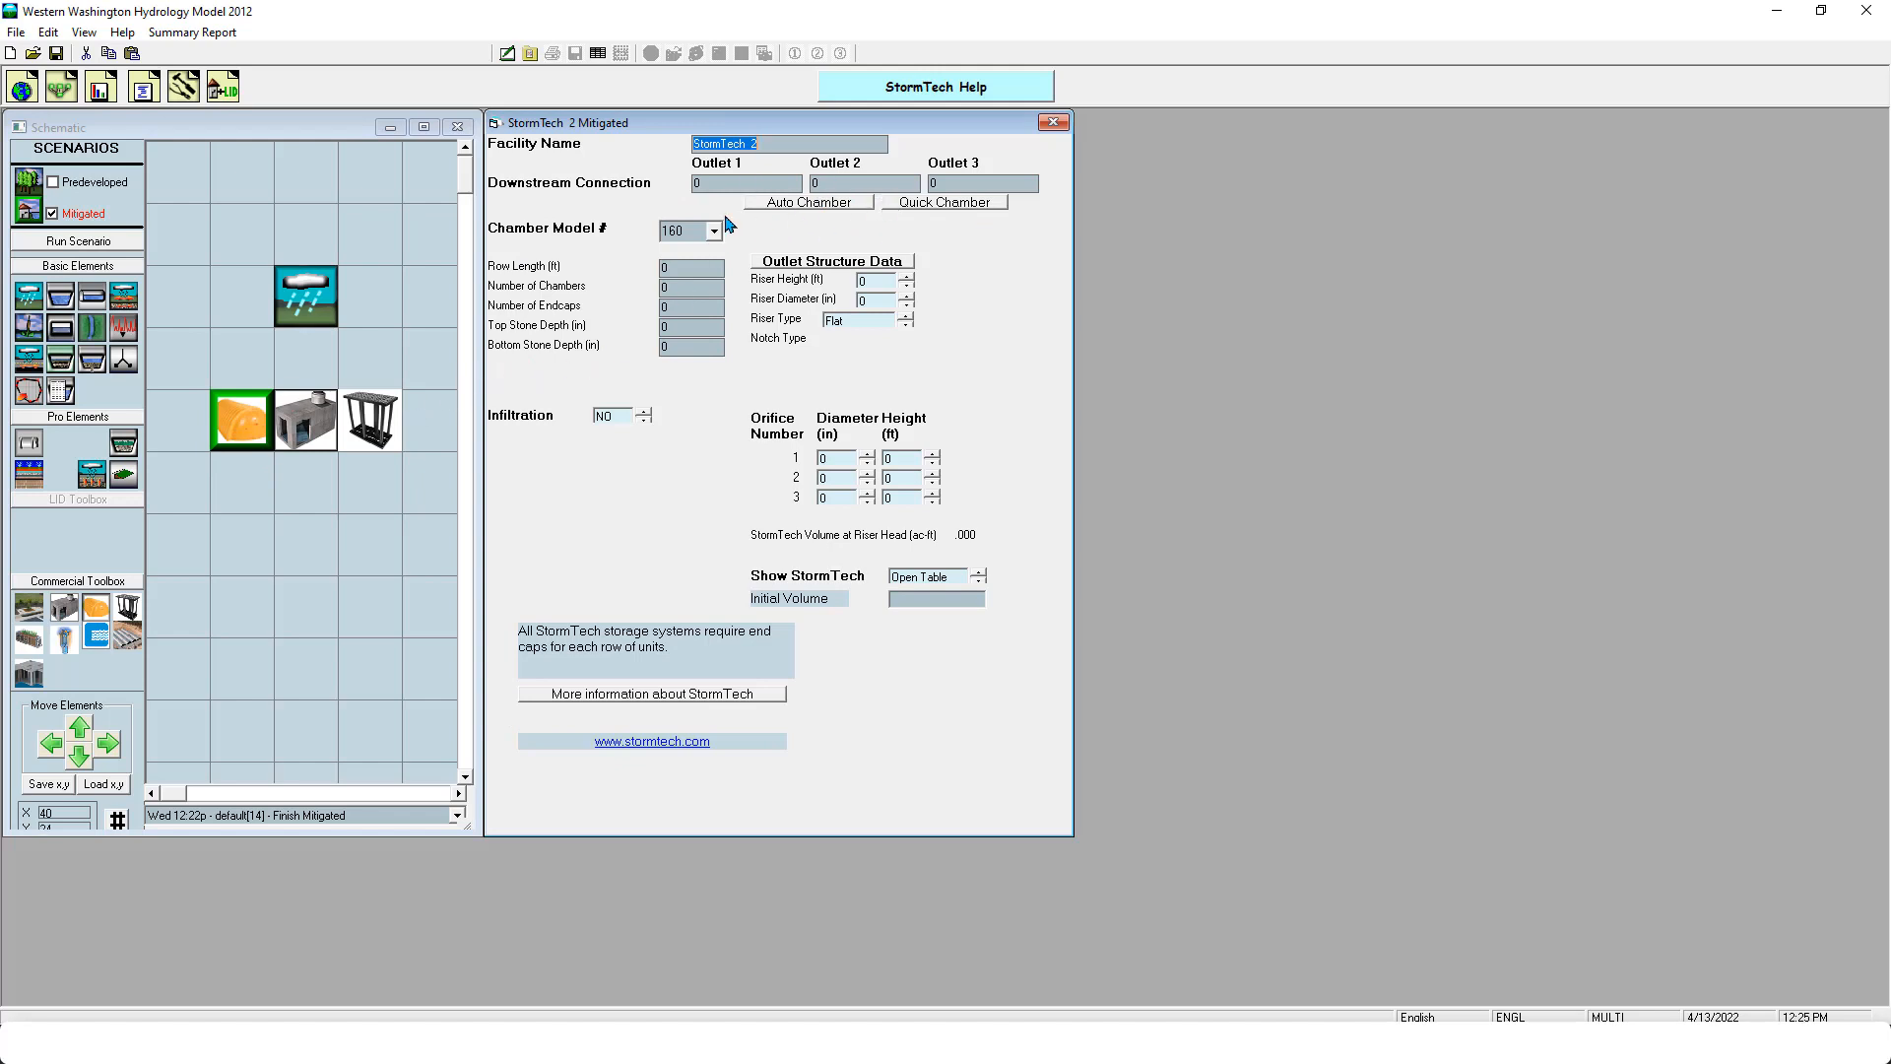
# - Delete the Brentwood and StormTech elements, keeping only the StormCapture below the basin
pyautogui.rightClick(378, 414)
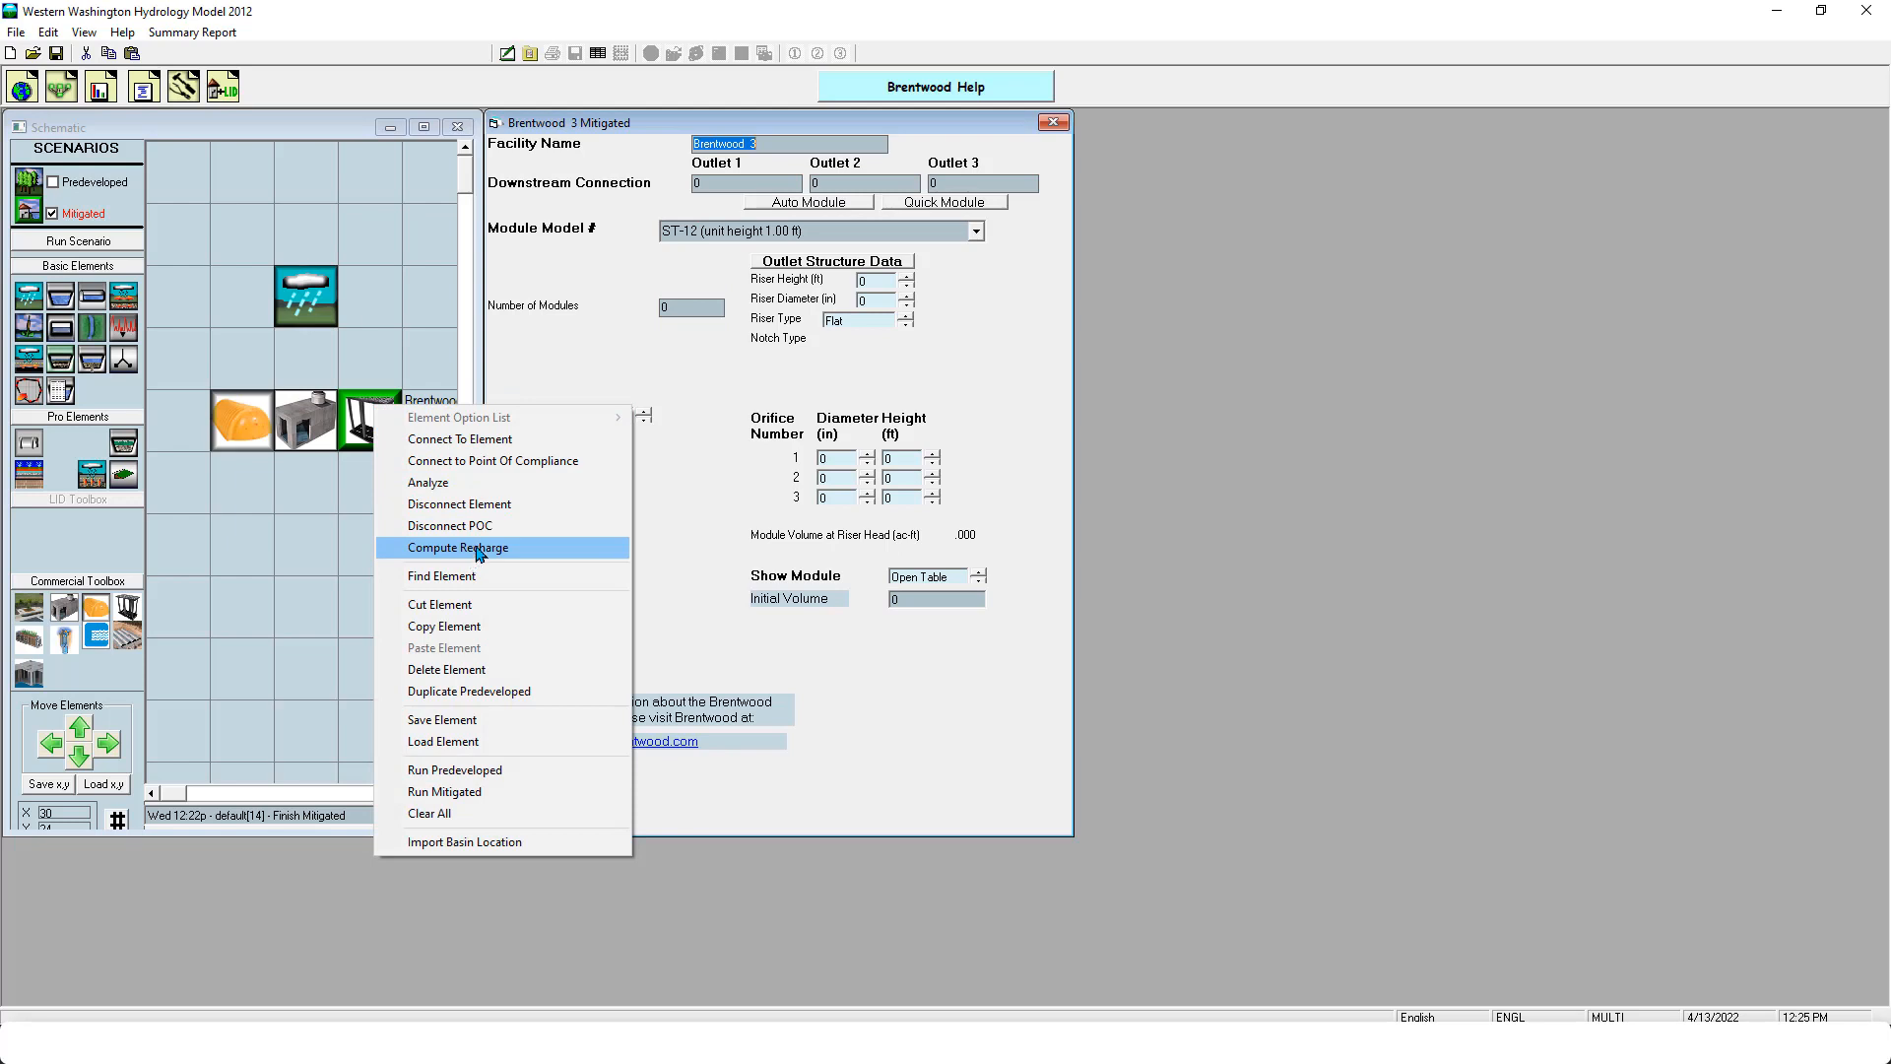
pyautogui.click(446, 668)
pyautogui.rightClick(235, 433)
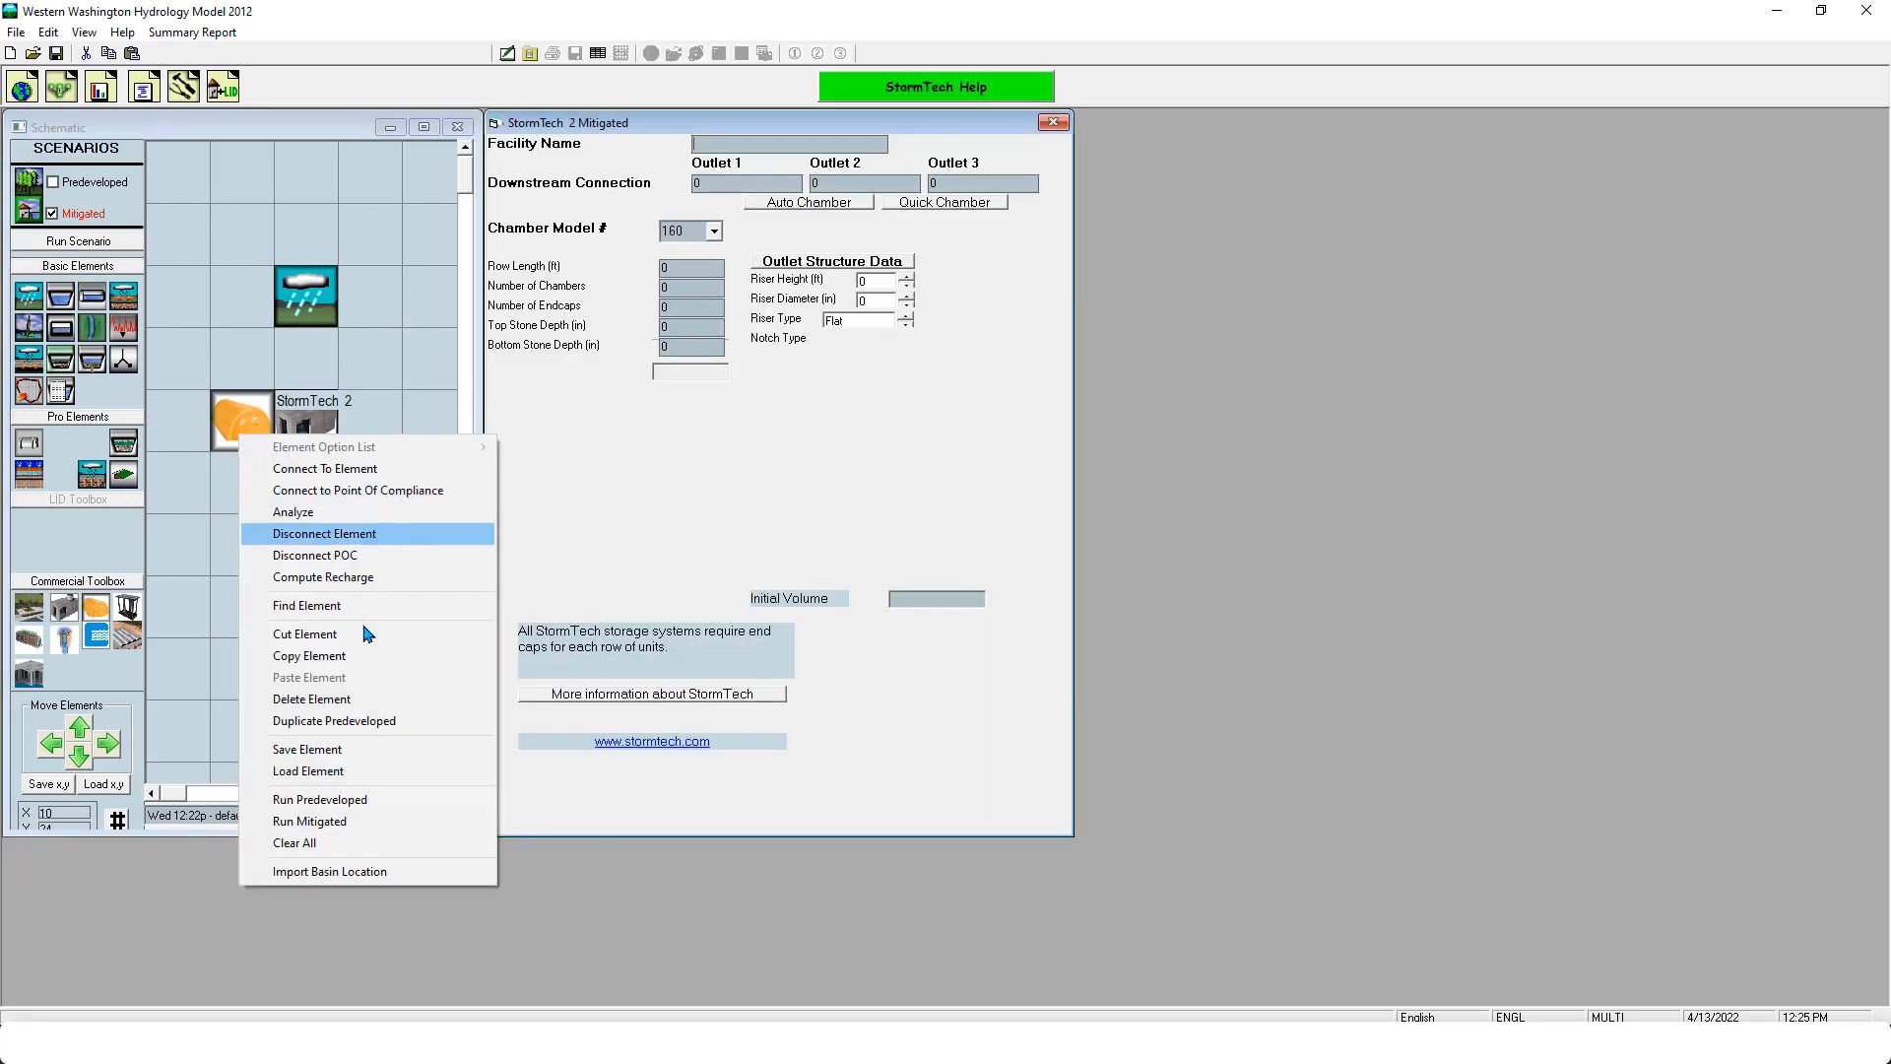
pyautogui.click(340, 691)
pyautogui.click(312, 431)
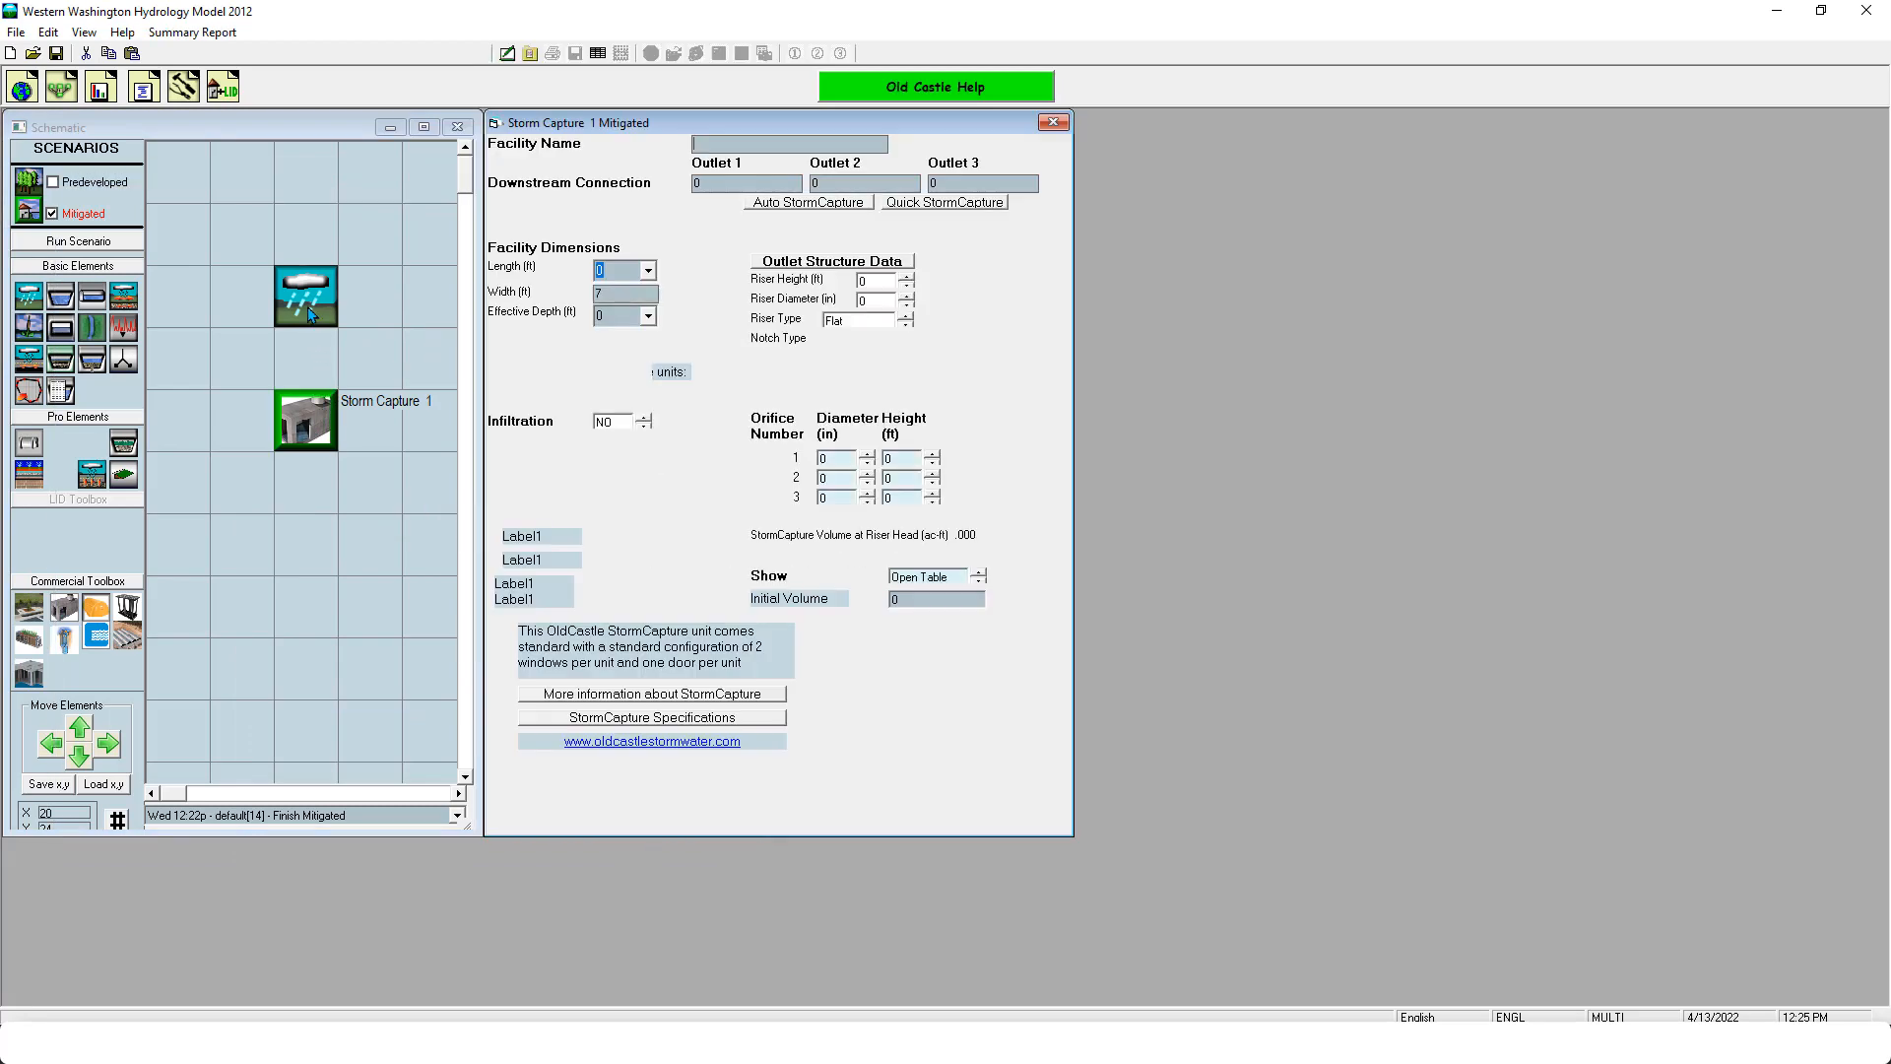
pyautogui.rightClick(313, 301)
pyautogui.click(379, 362)
pyautogui.click(357, 409)
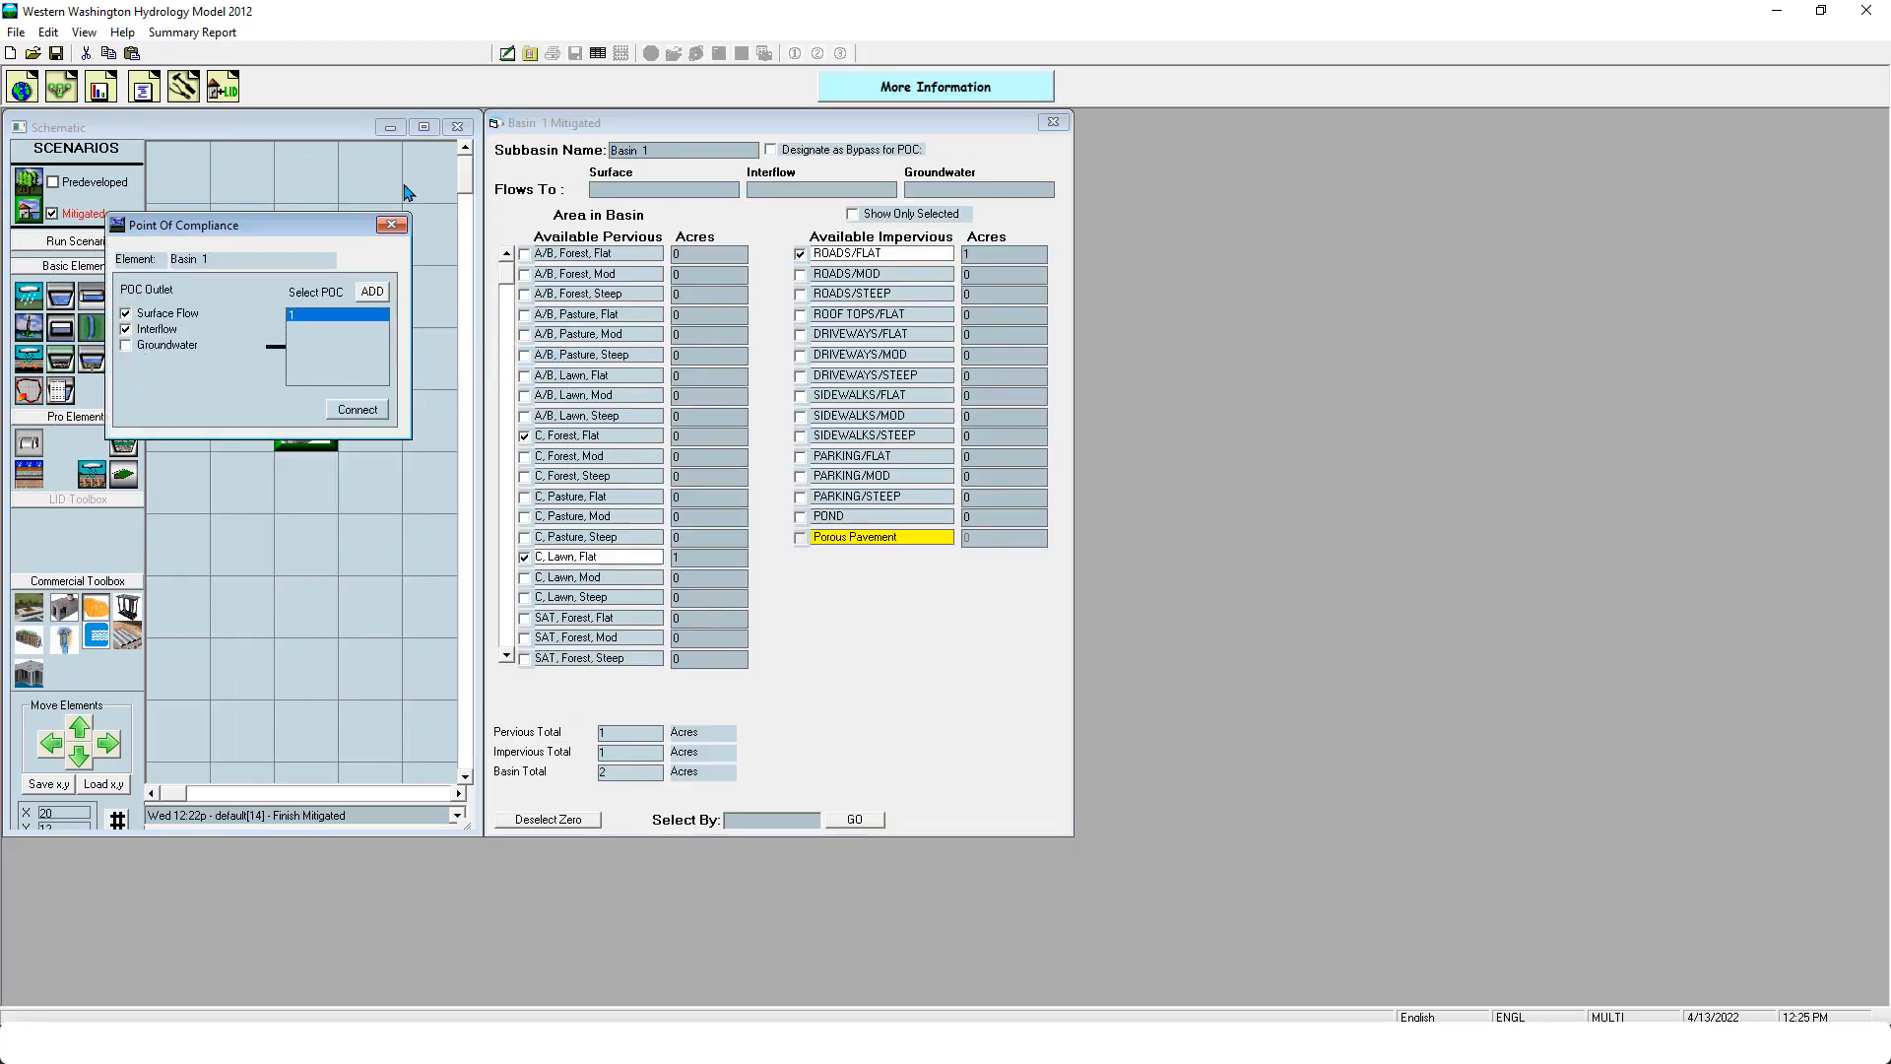
pyautogui.click(391, 224)
# - Connect the basin's surface flow and interflow to the StormCapture element below it
pyautogui.rightClick(322, 281)
pyautogui.click(328, 313)
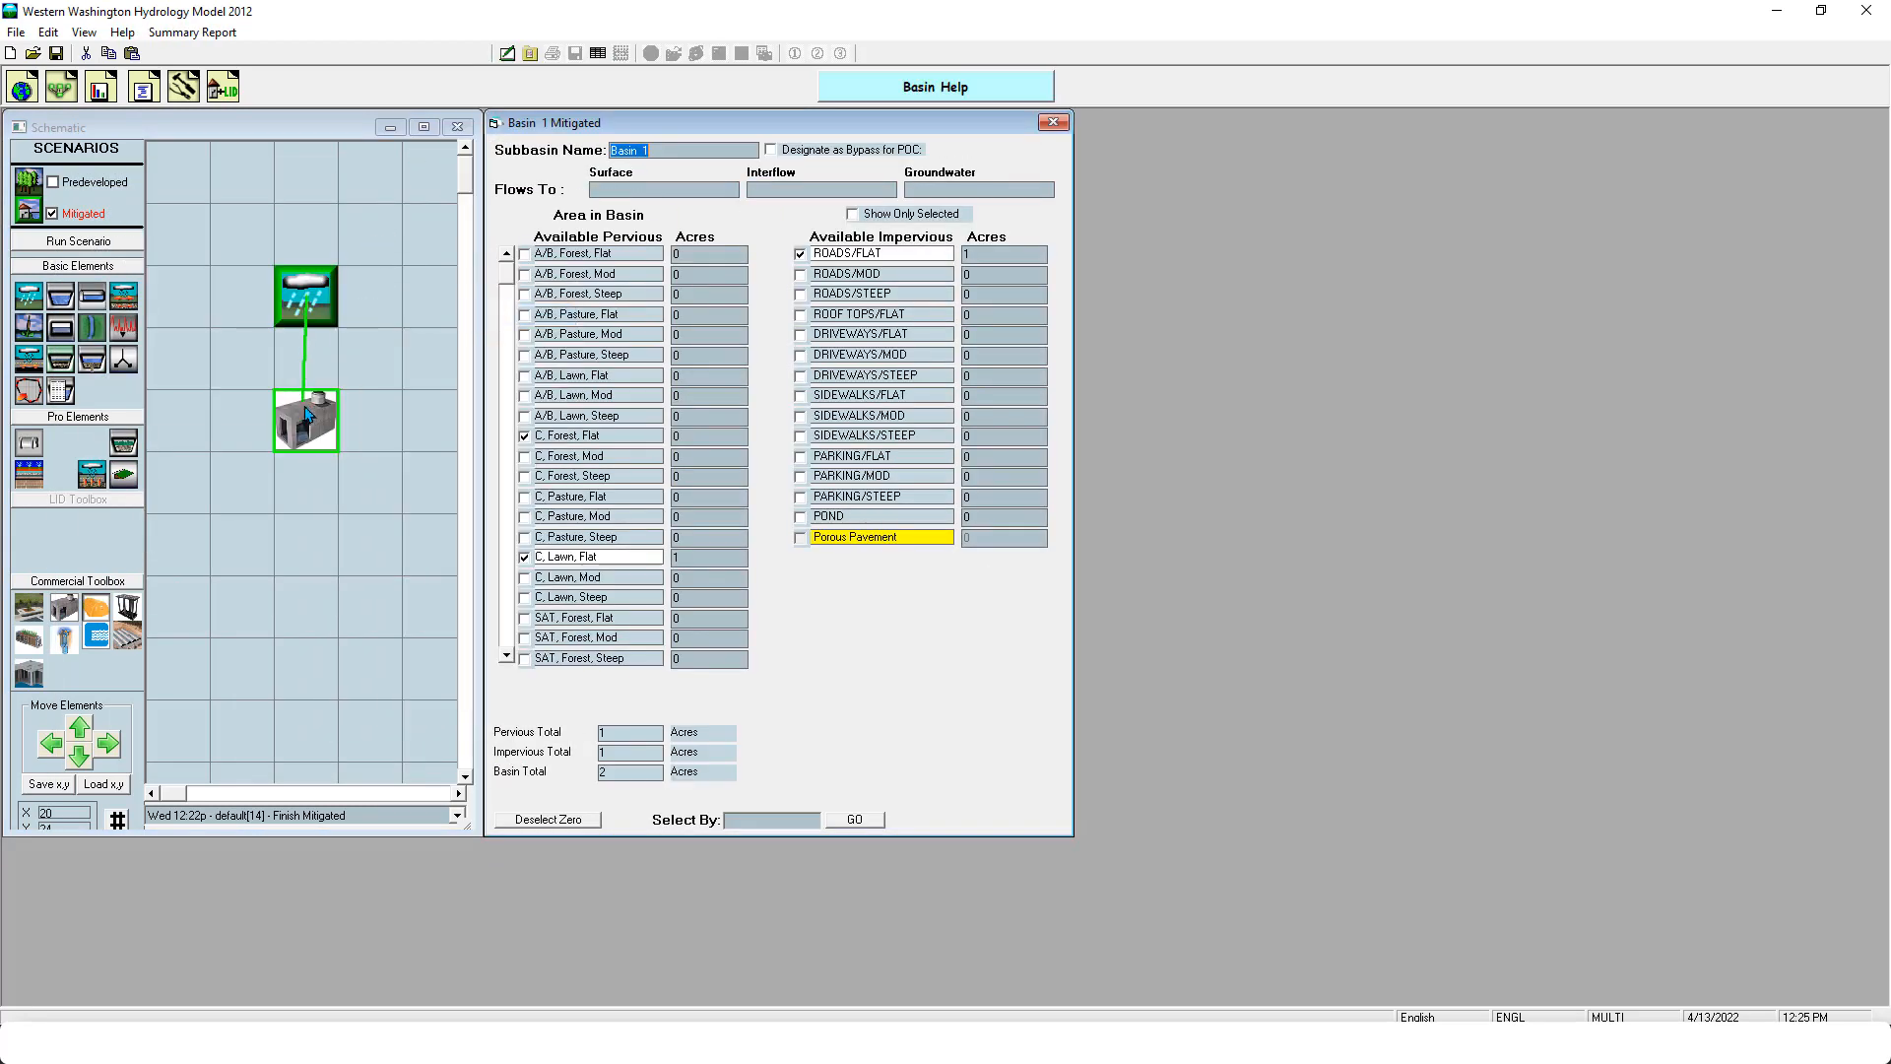
pyautogui.click(308, 416)
pyautogui.click(185, 355)
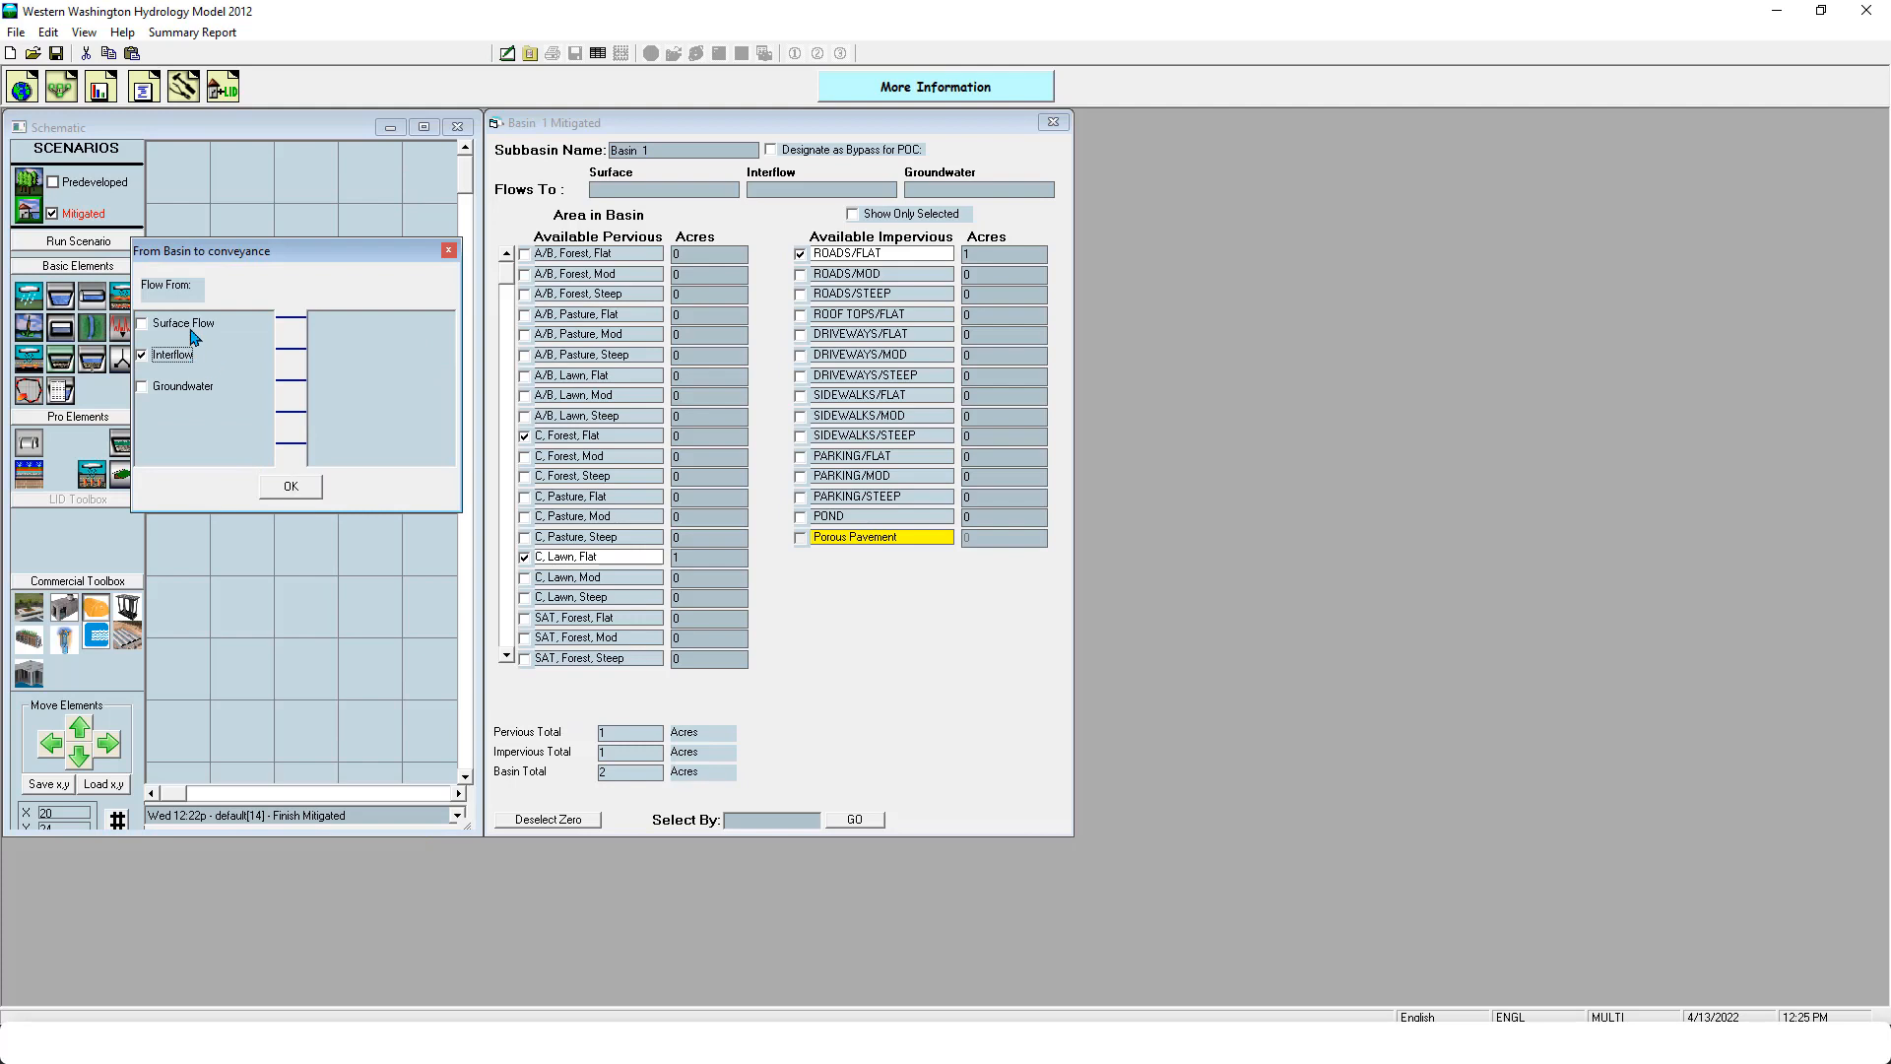
pyautogui.click(293, 487)
# - Connect Outlet 1 of the StormCapture to point of compliance 1
pyautogui.rightClick(298, 430)
pyautogui.click(382, 481)
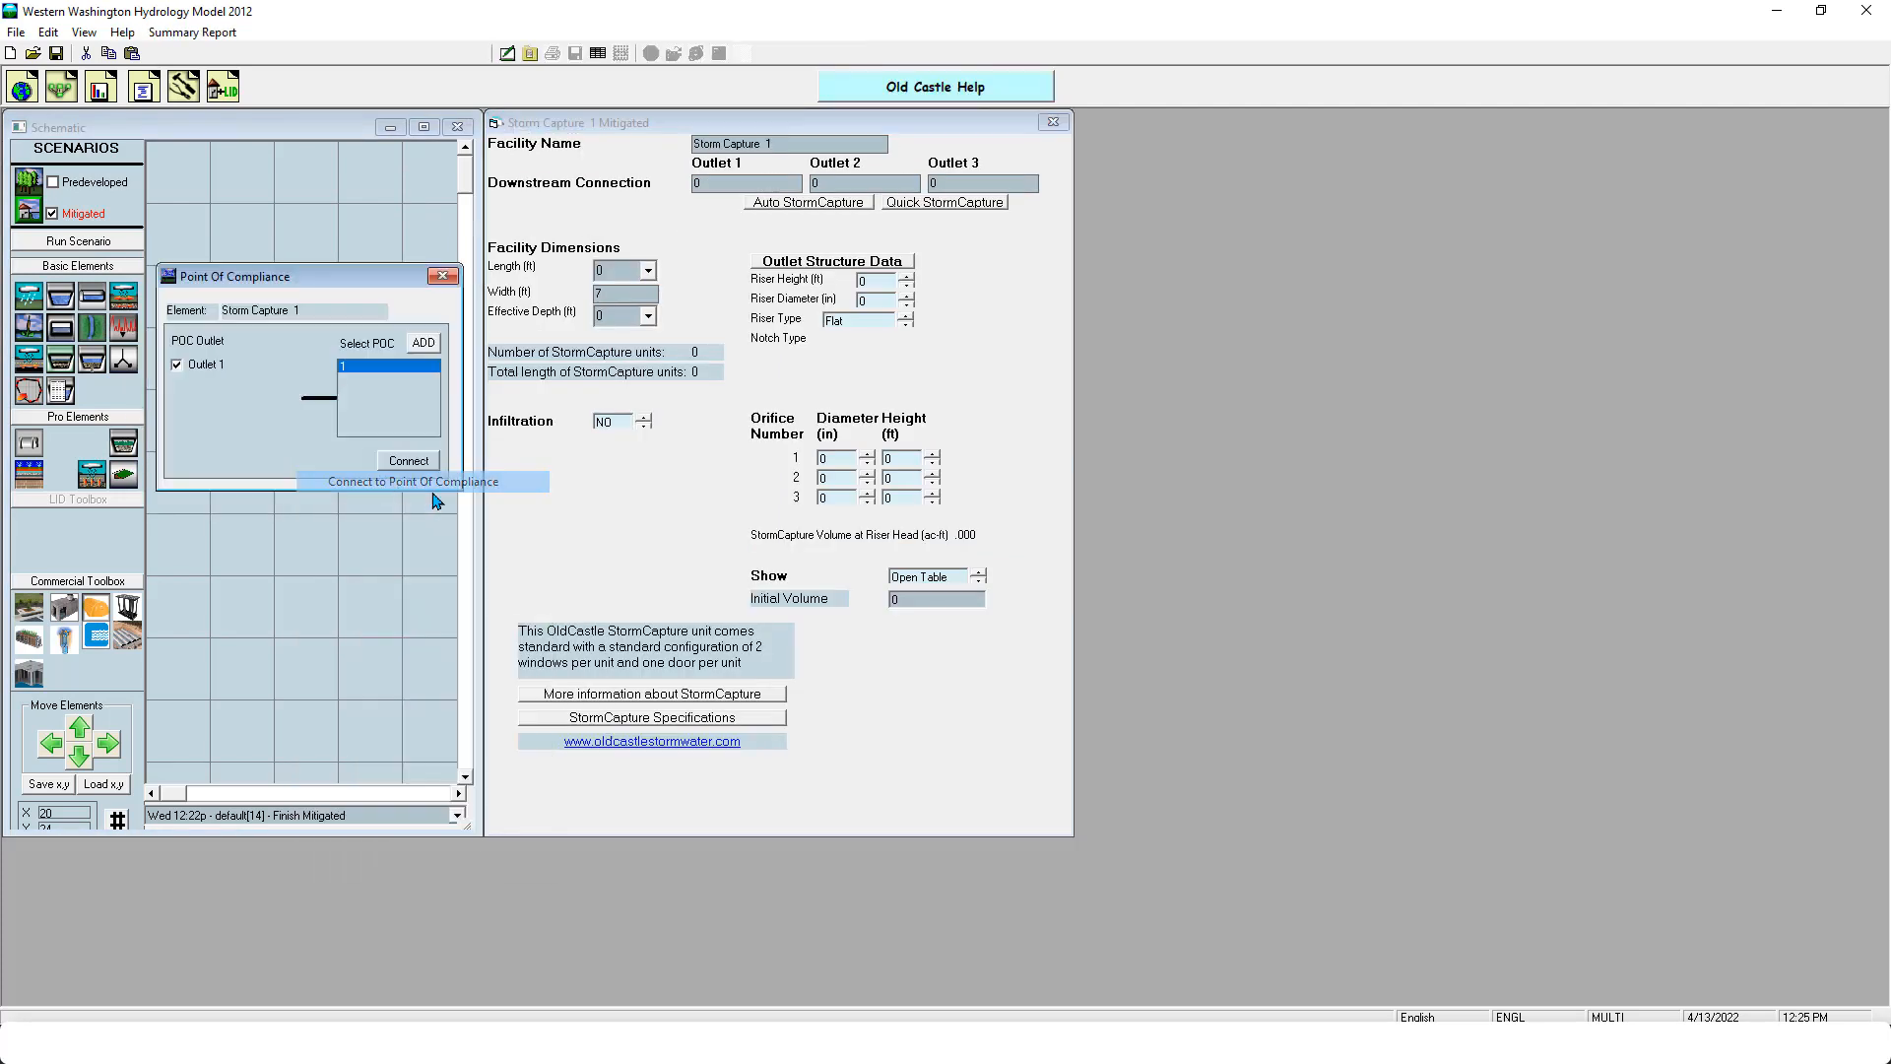
pyautogui.click(414, 454)
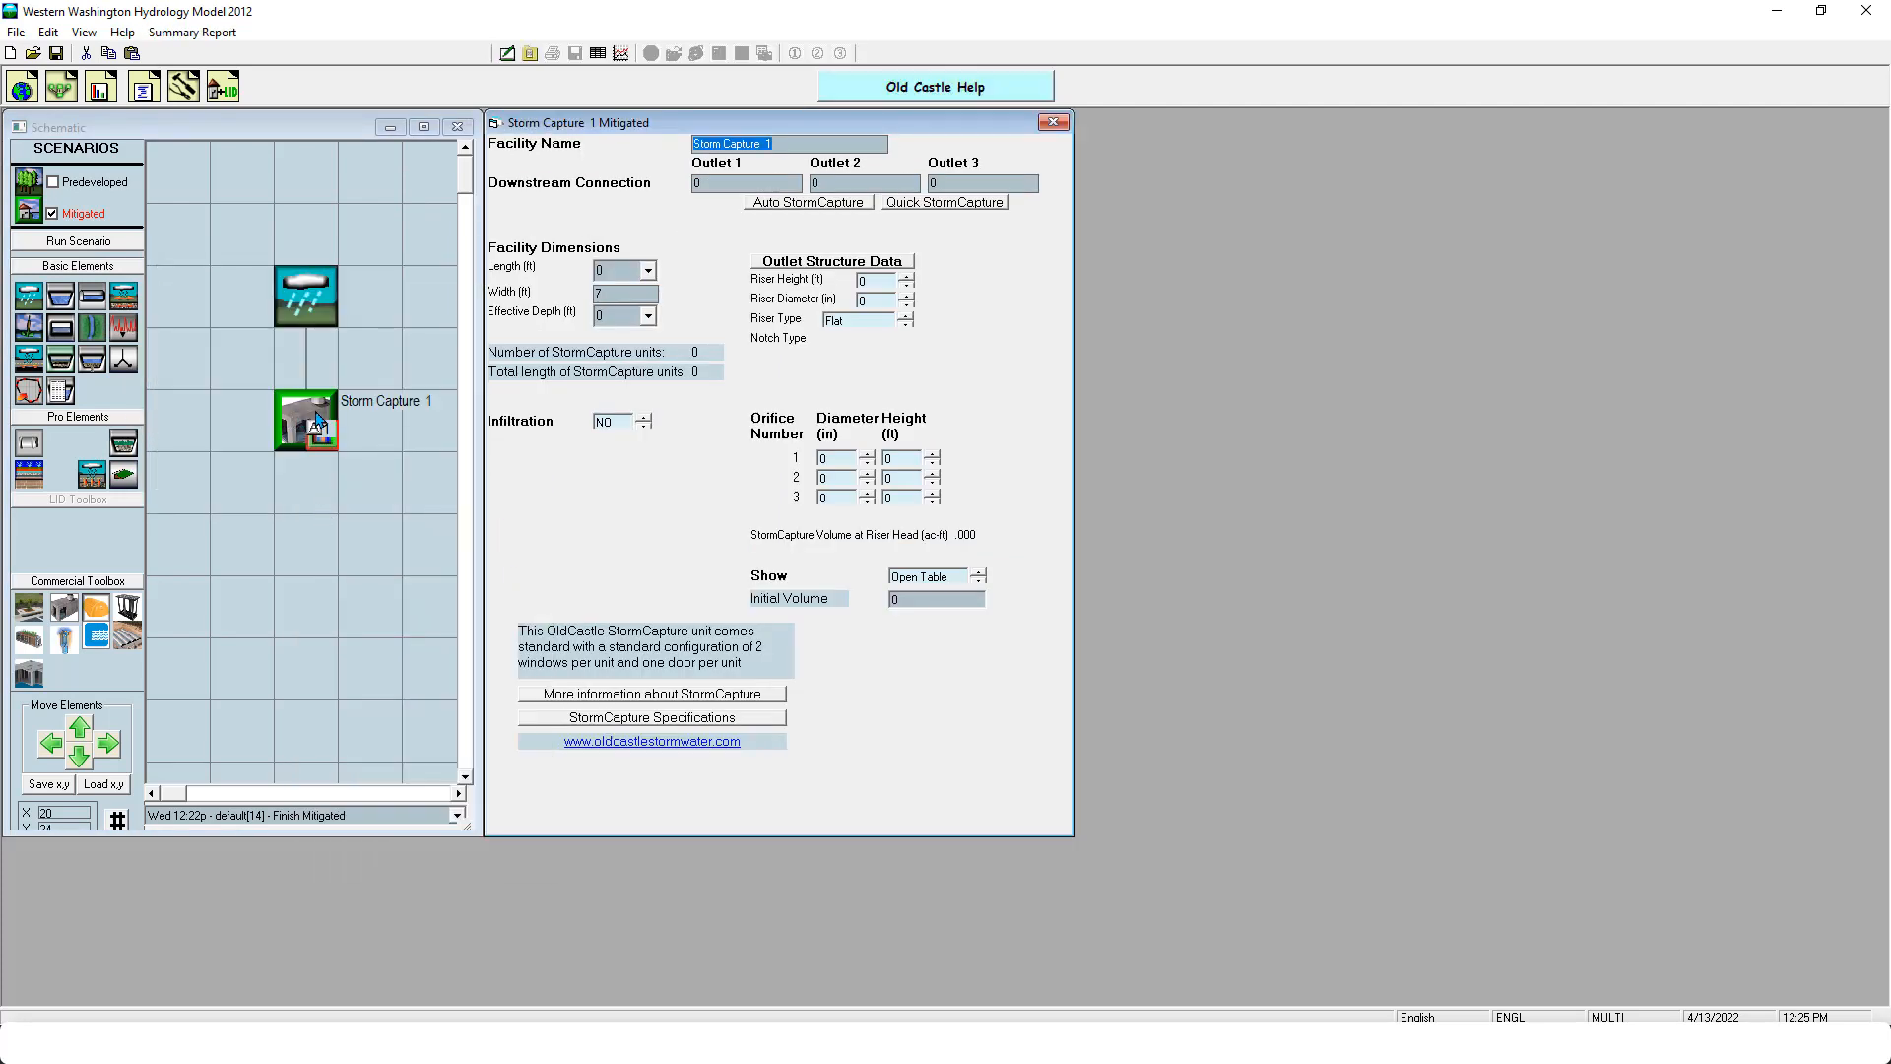
pyautogui.moveTo(315, 421); pyautogui.dragTo(320, 546)
pyautogui.moveTo(314, 475); pyautogui.dragTo(320, 441)
# - Generate default StormCapture dimensions and outlet data with Quick StormCapture, and set the effective depth to 7 ft
pyautogui.click(926, 204)
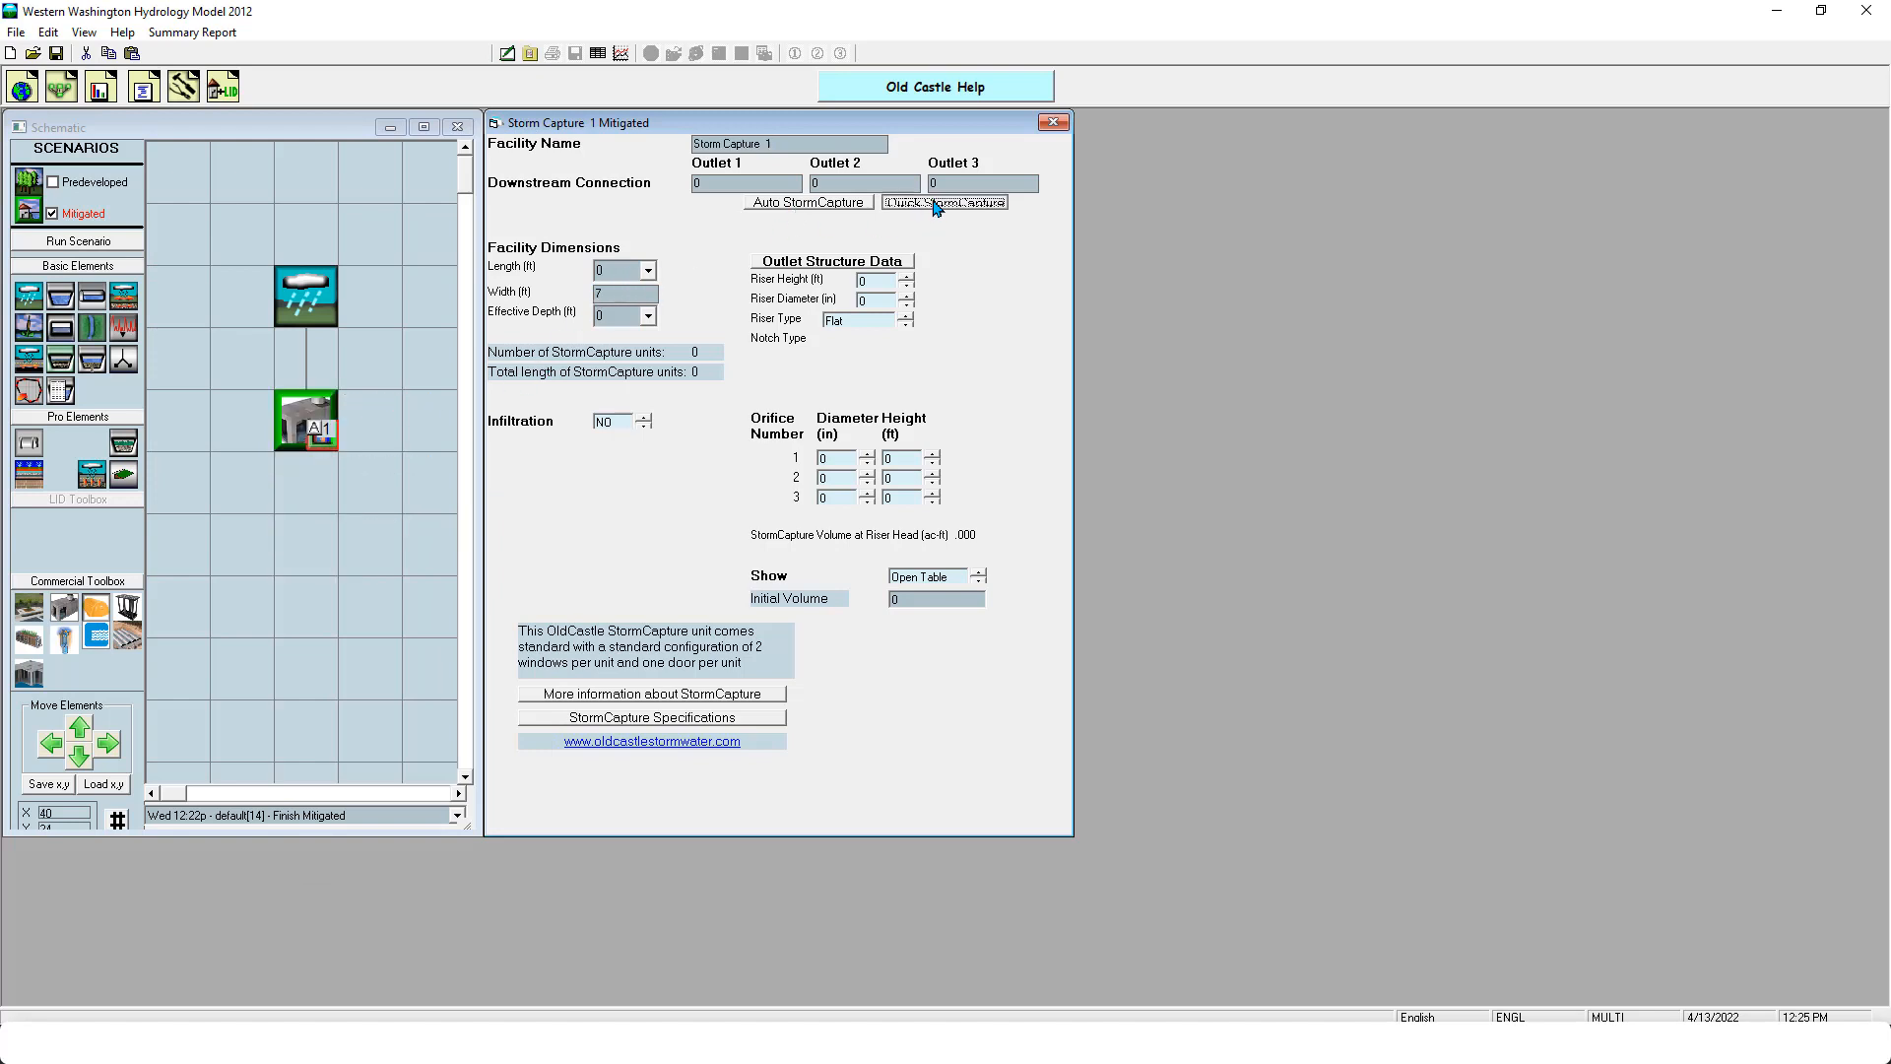
pyautogui.click(648, 272)
pyautogui.moveTo(650, 318)
pyautogui.mouseDown()
pyautogui.moveTo(669, 405)
pyautogui.moveTo(653, 303)
pyautogui.moveTo(661, 370)
pyautogui.moveTo(653, 306)
pyautogui.moveTo(670, 300)
pyautogui.moveTo(656, 397)
pyautogui.moveTo(652, 294)
pyautogui.mouseUp()
pyautogui.click(663, 241)
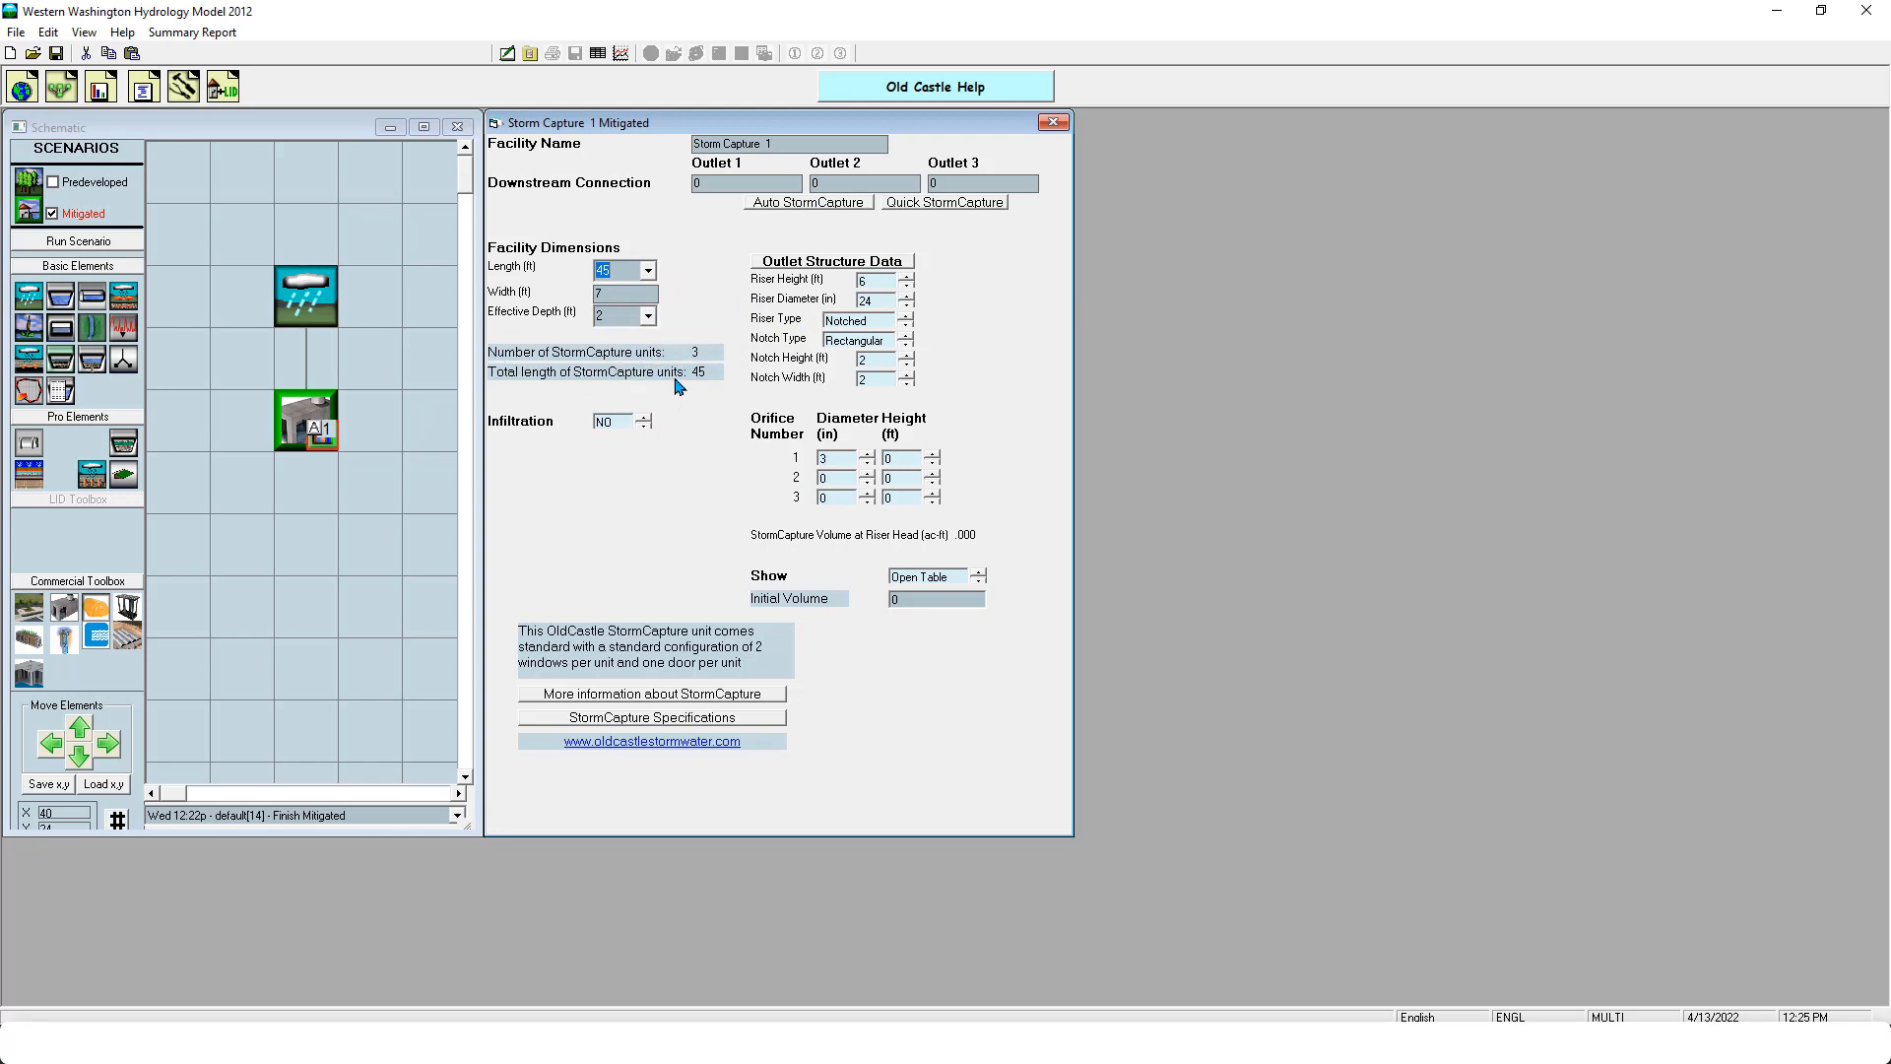
pyautogui.click(648, 317)
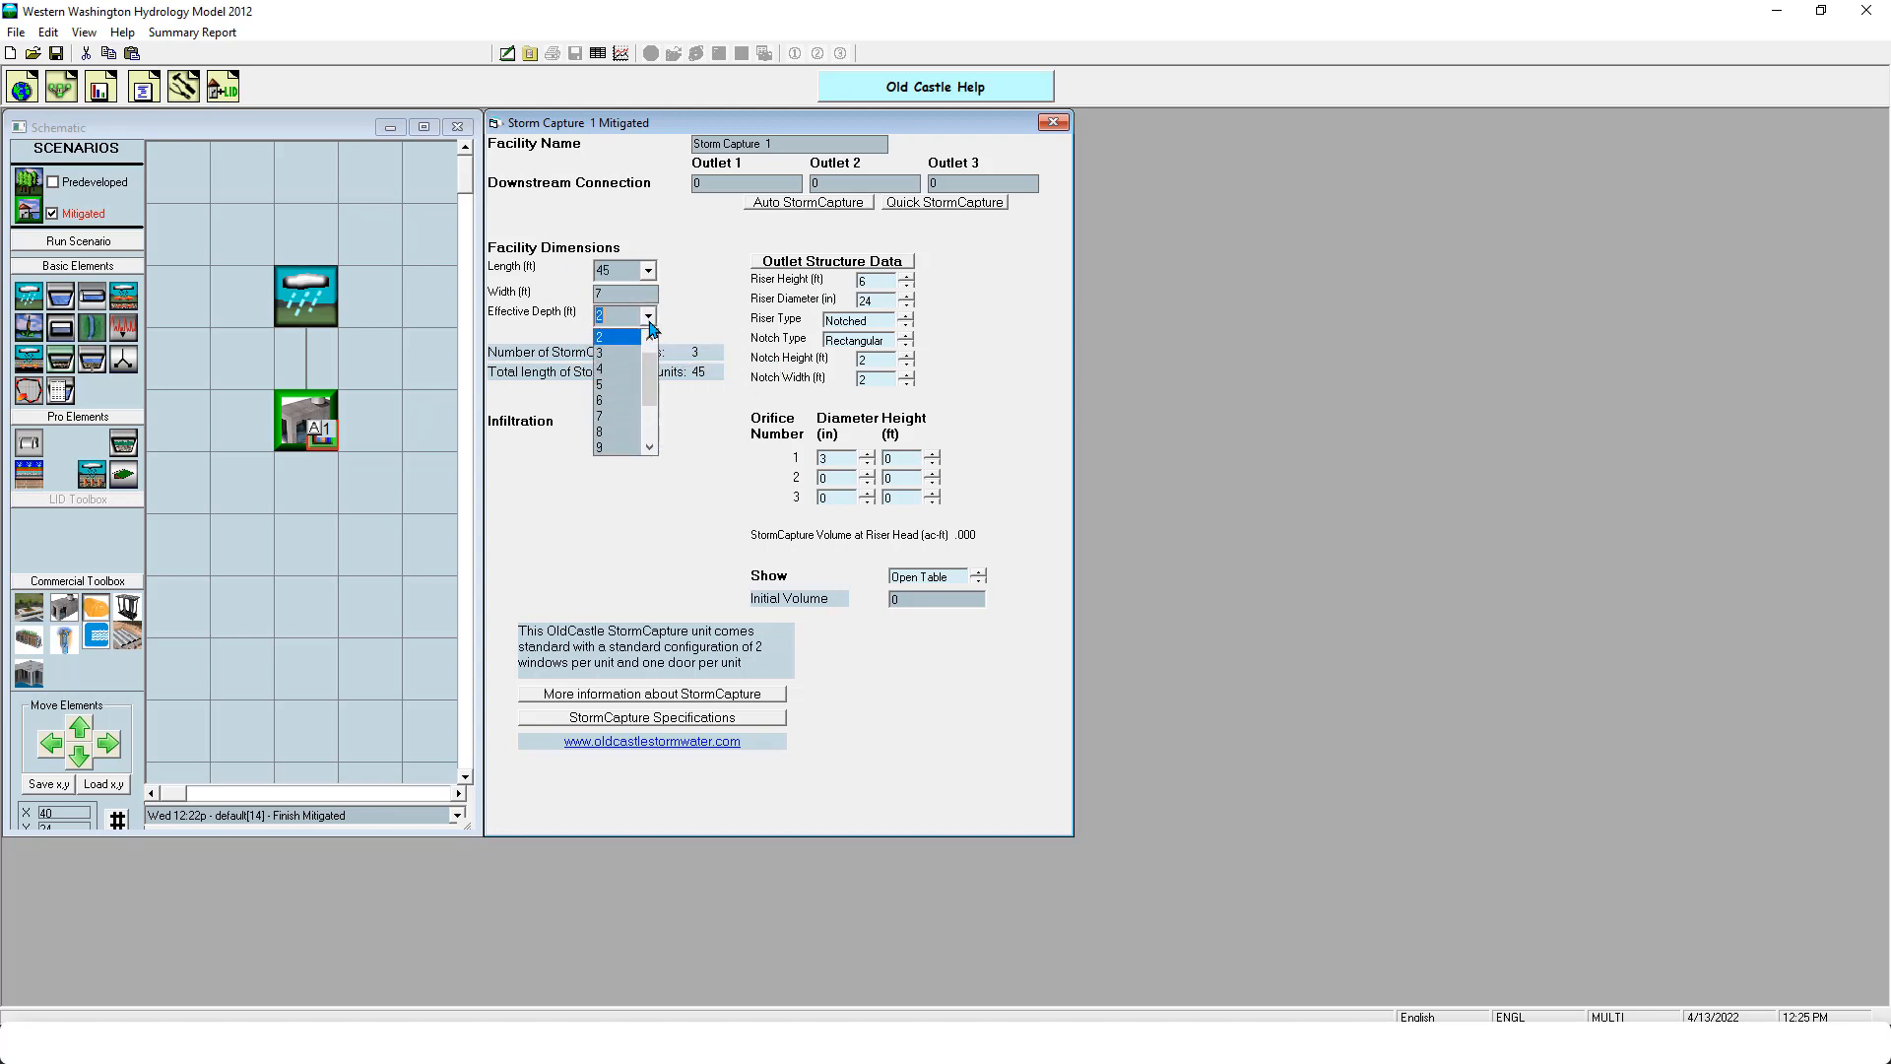
pyautogui.click(632, 400)
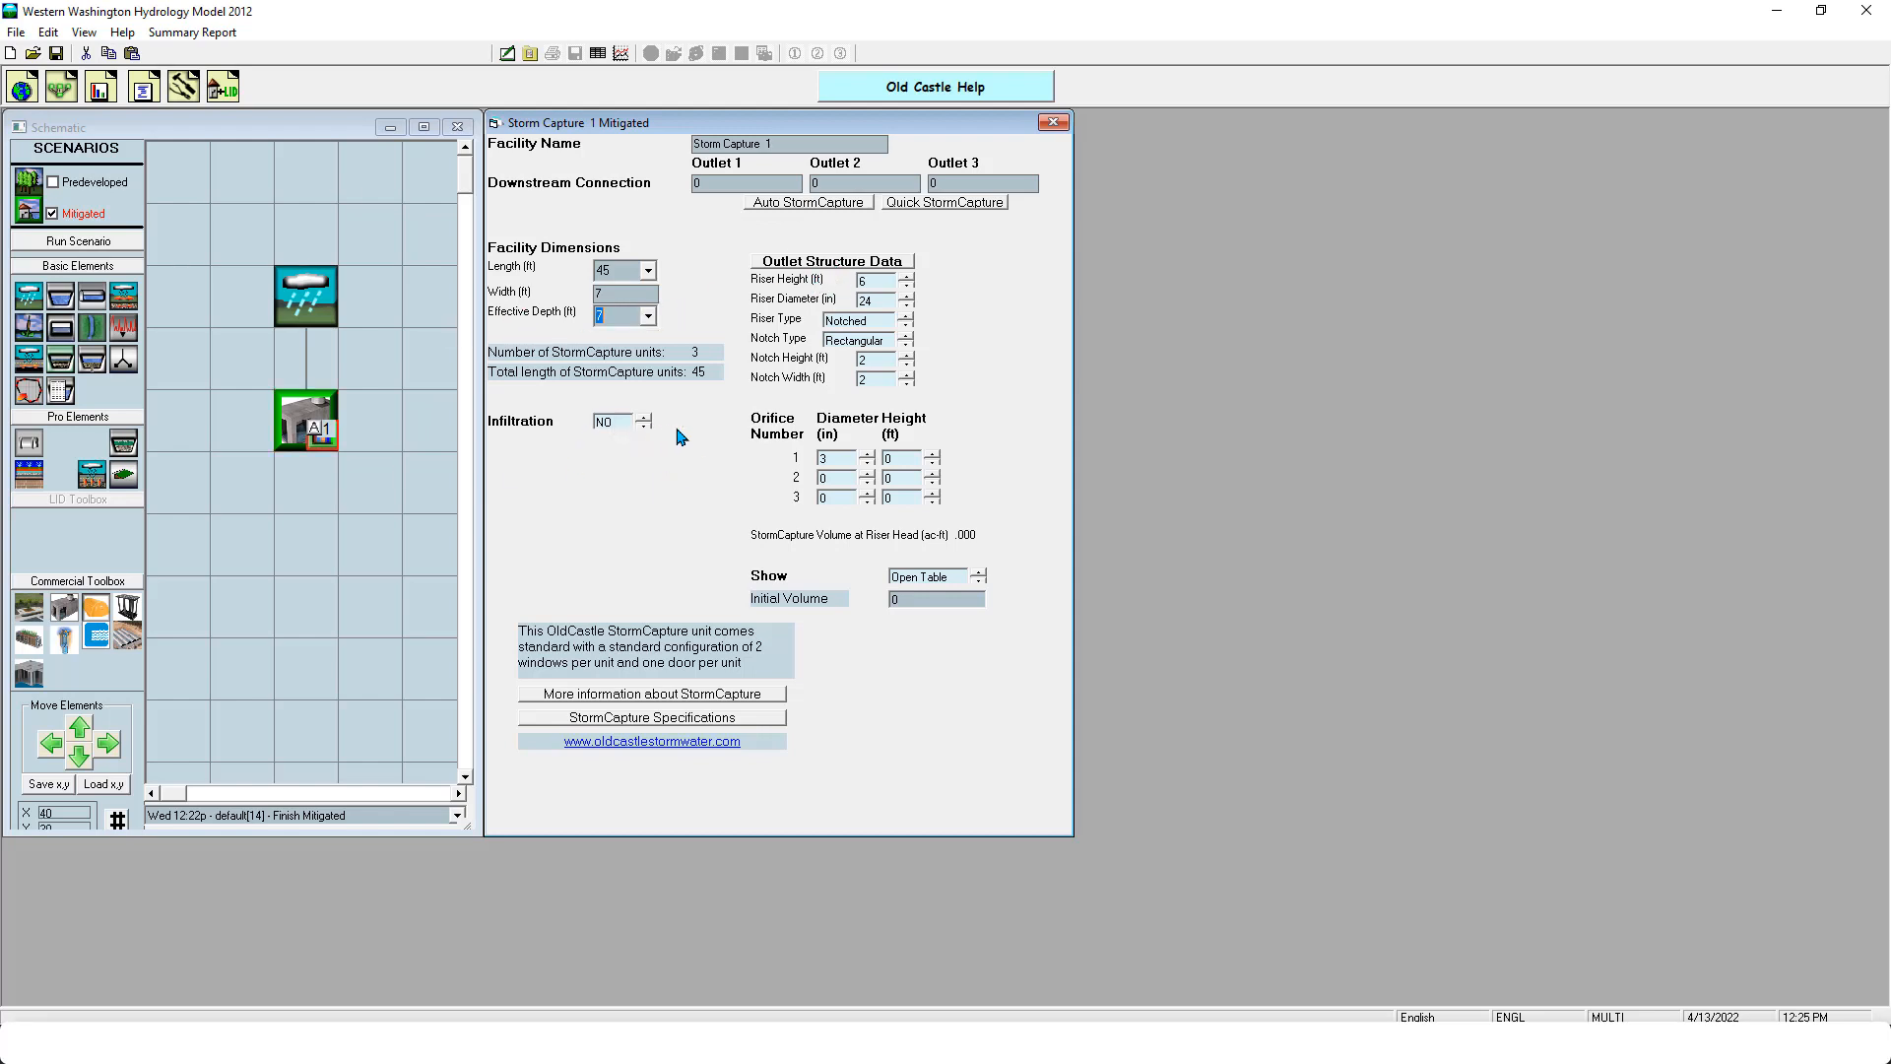
# - Run the Mitigated scenario with the StormCapture and examine the POC 1 stream protection duration results
pyautogui.moveTo(497, 437)
pyautogui.click(79, 243)
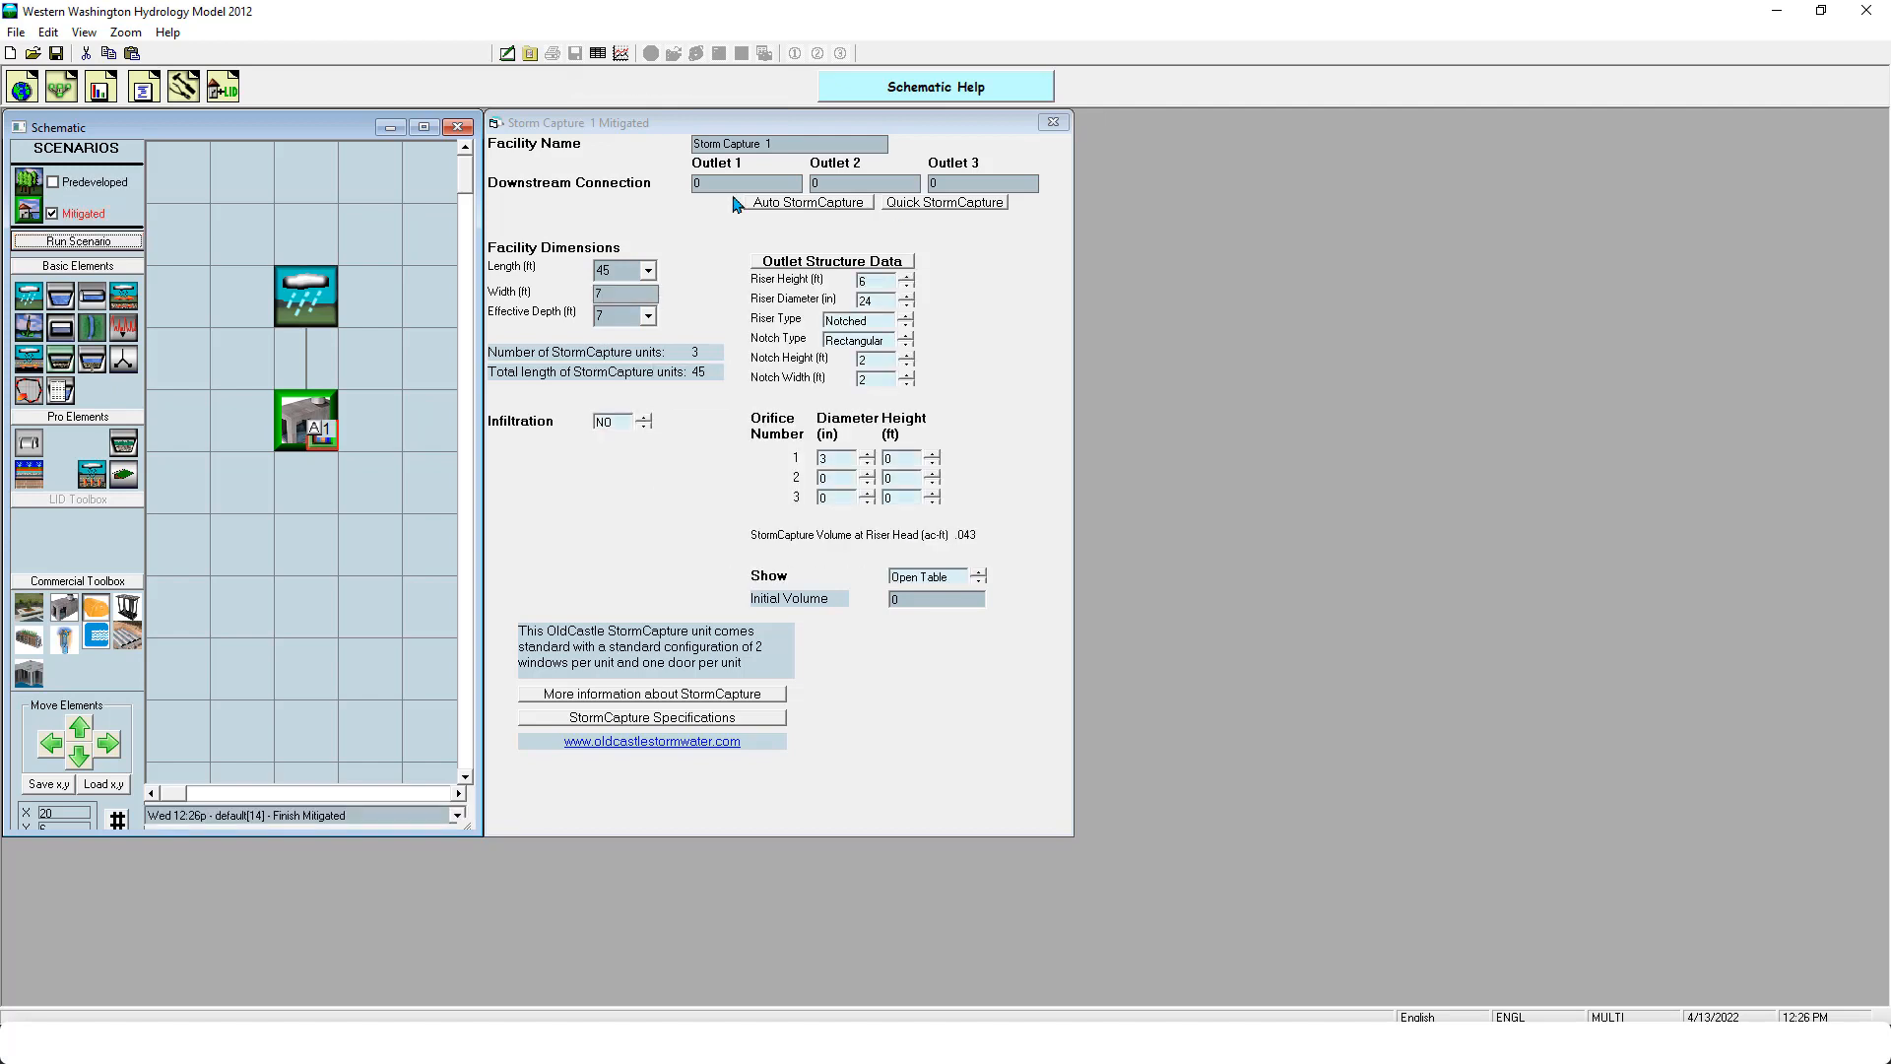
pyautogui.click(103, 91)
pyautogui.click(288, 653)
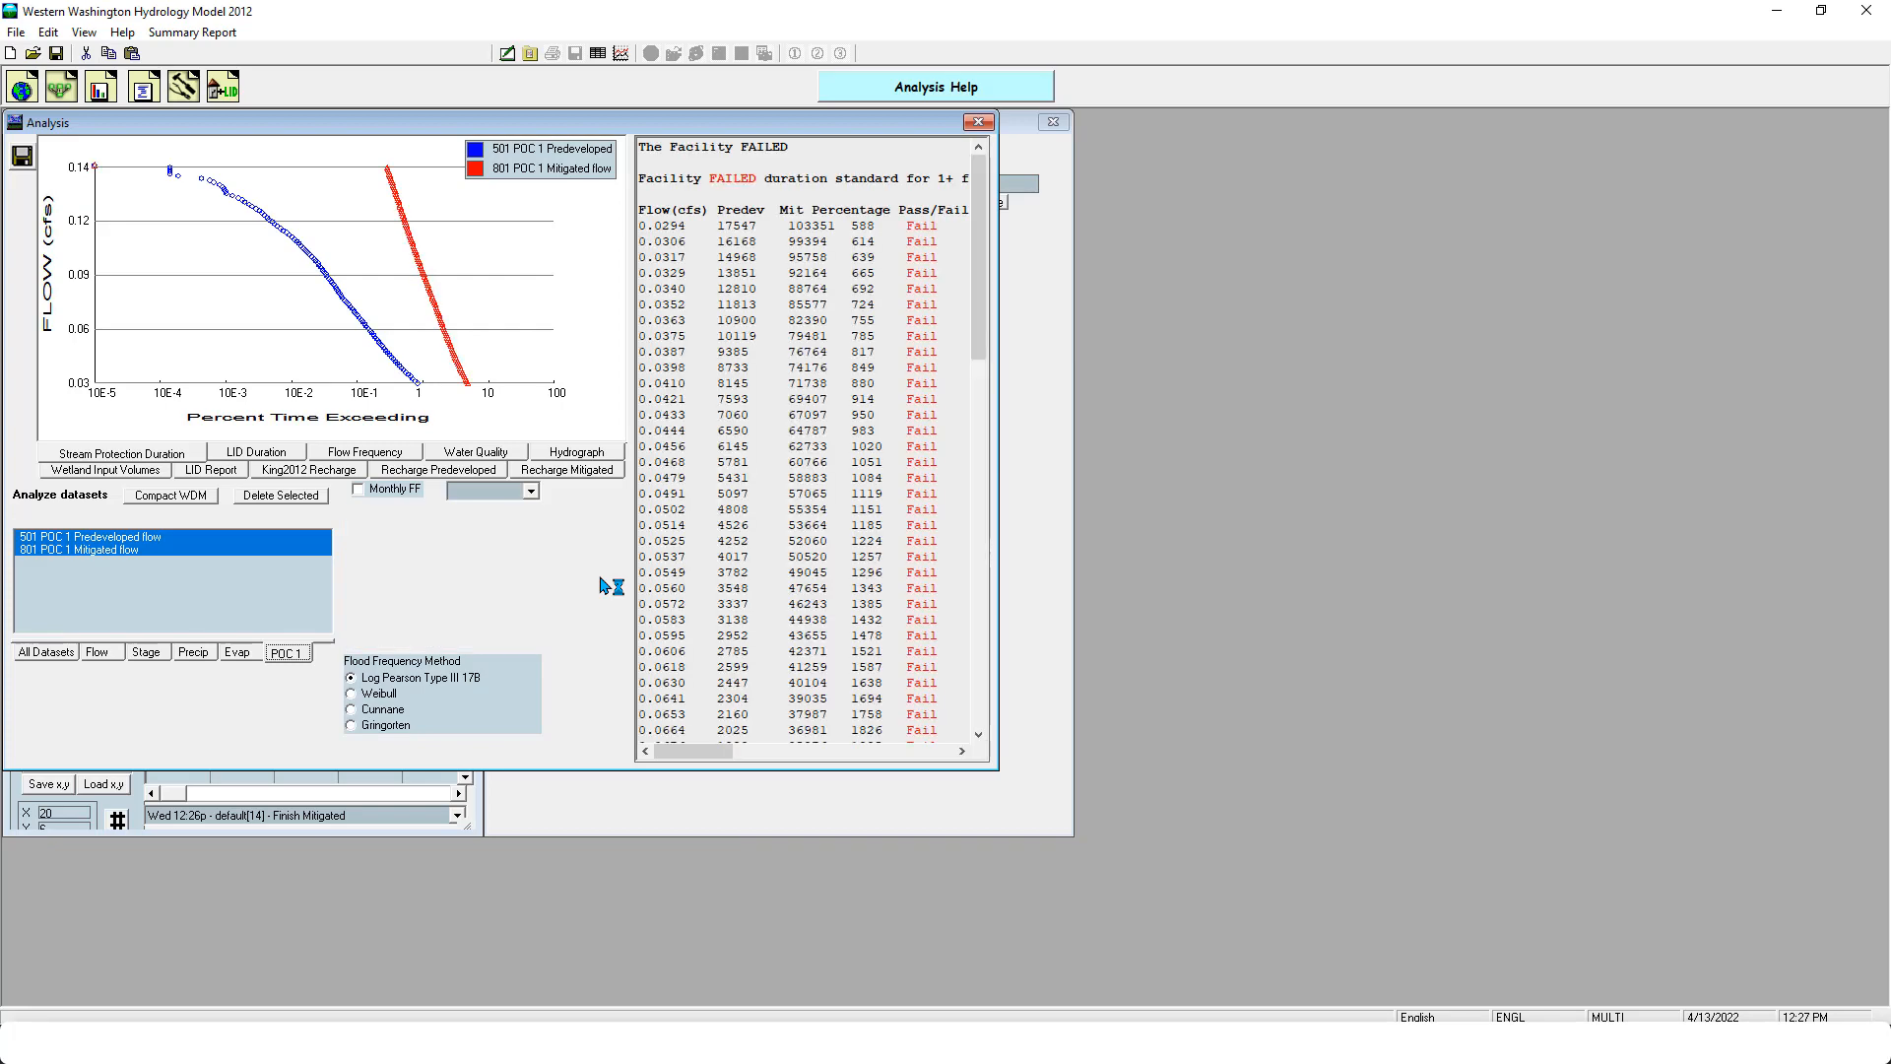
pyautogui.click(978, 121)
# - Set the StormCapture's length to 195 ft and view the Auto StormCapture sizing window without creating a design
pyautogui.click(648, 269)
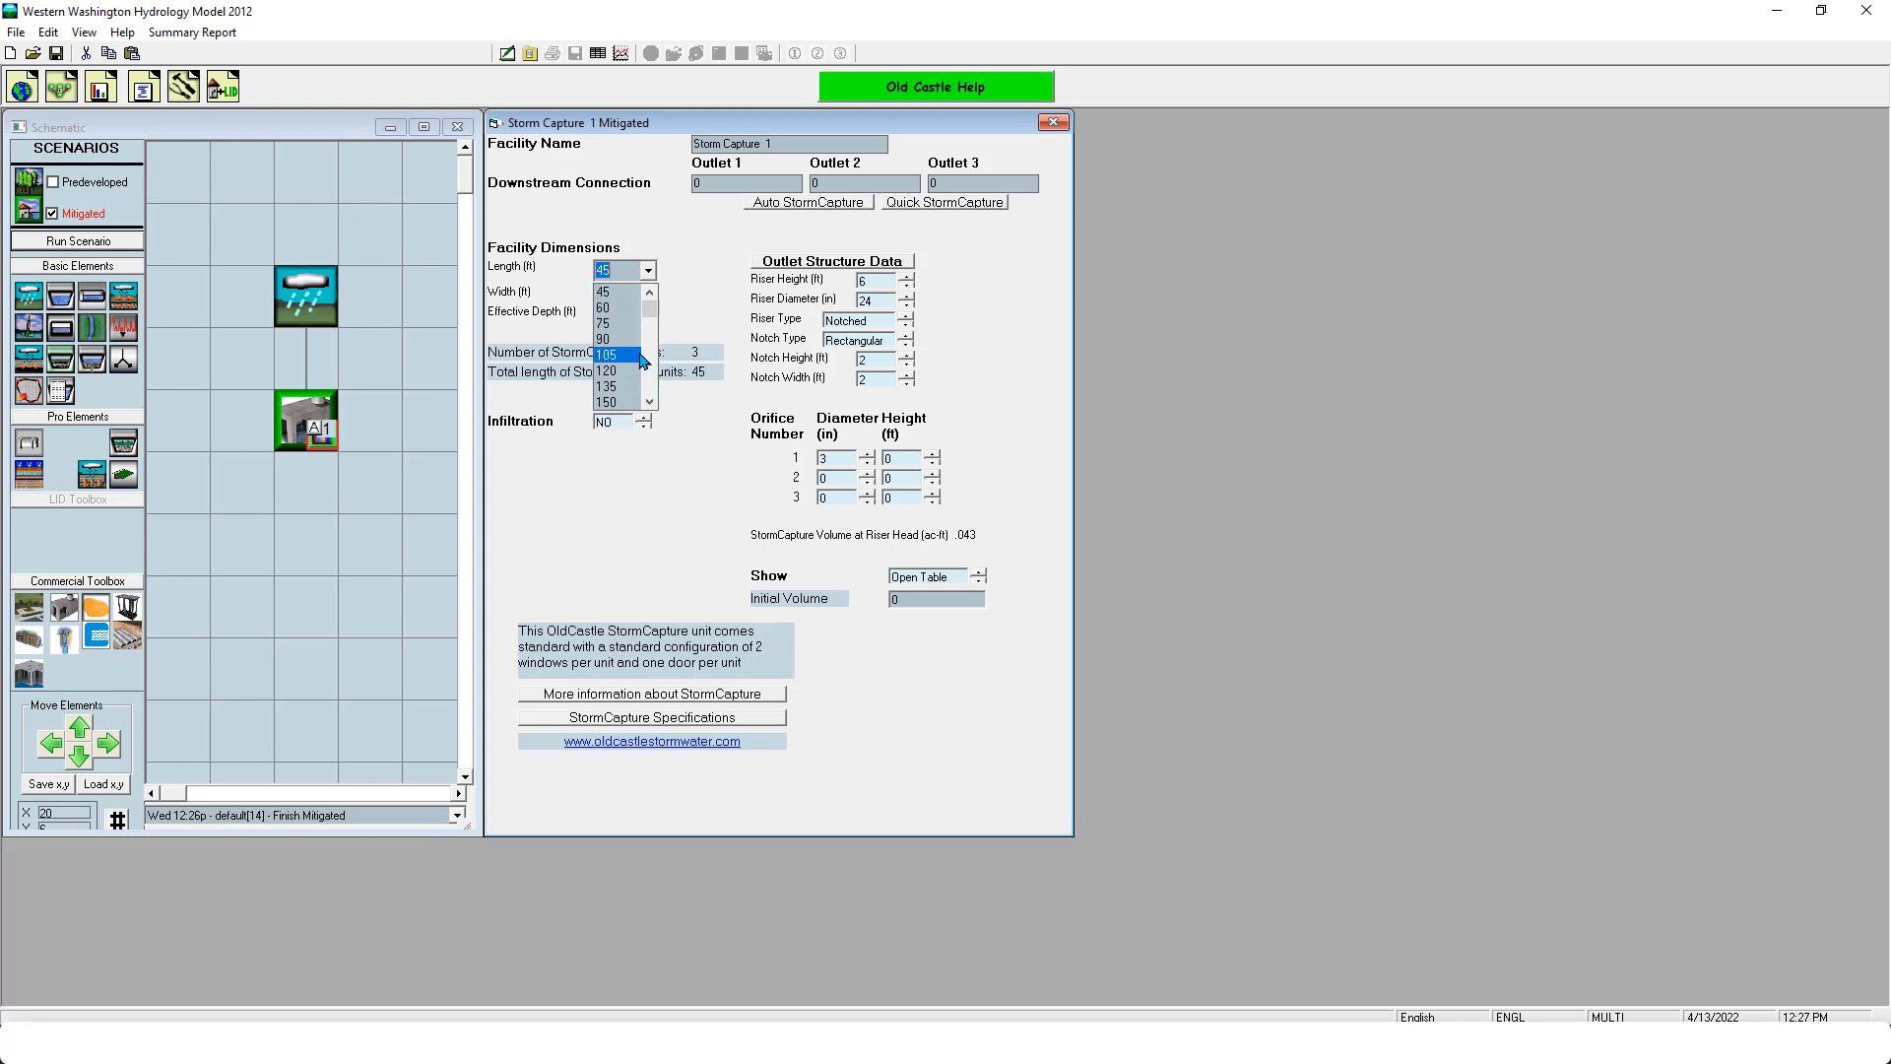
pyautogui.click(638, 363)
pyautogui.click(648, 270)
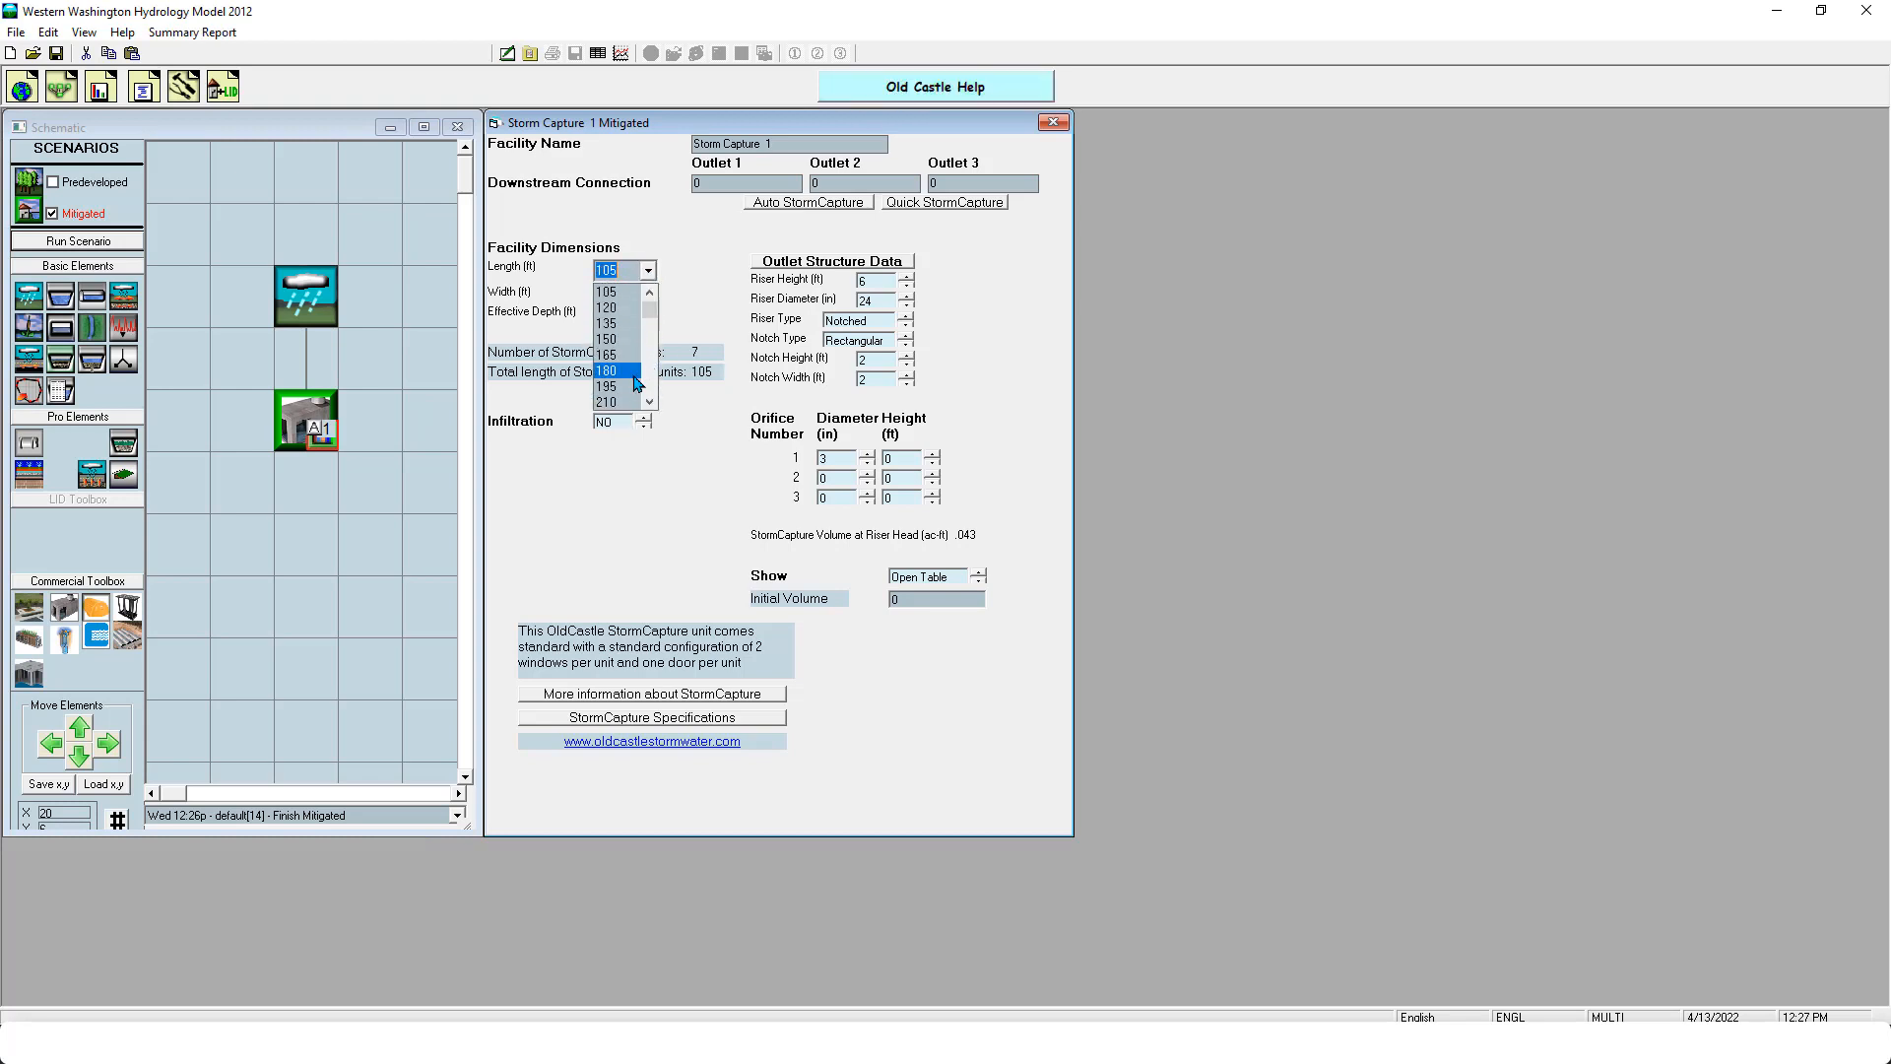
pyautogui.click(620, 384)
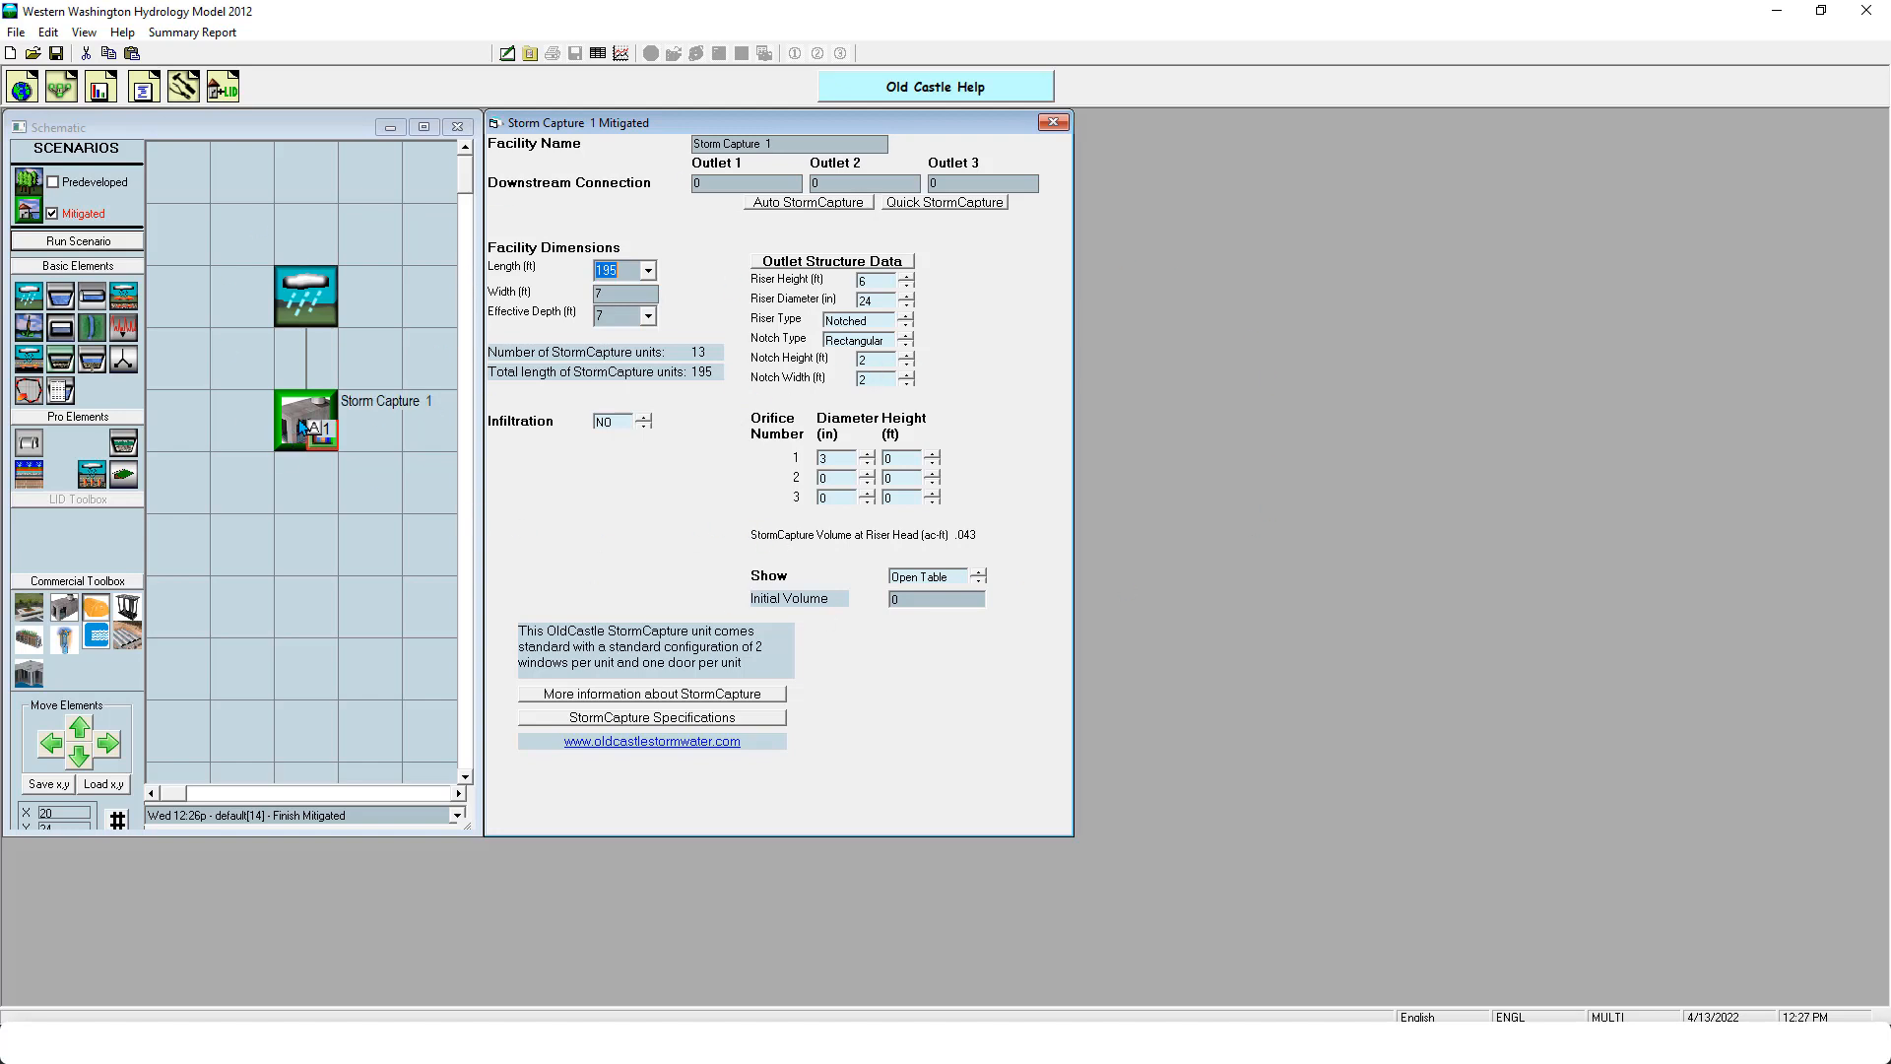
pyautogui.click(788, 203)
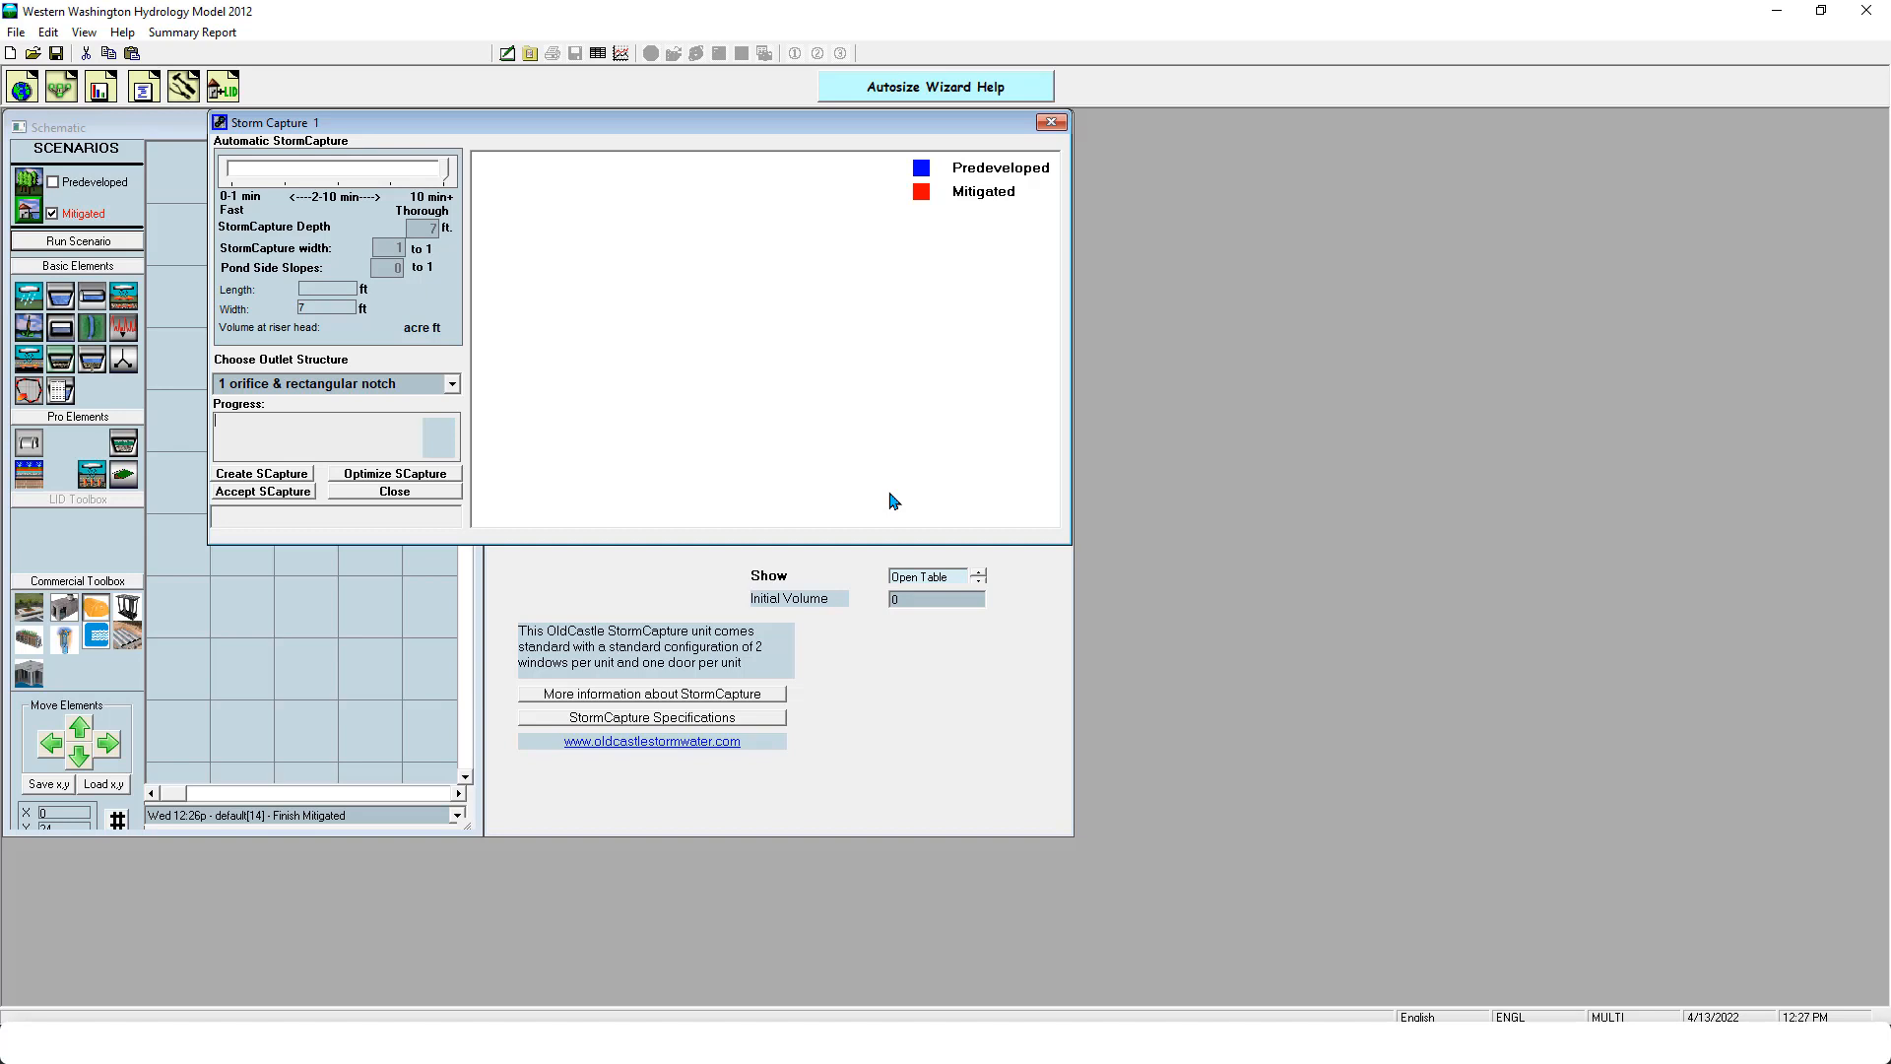
pyautogui.click(1051, 121)
# - Delete the StormCapture and place a StormTech element in its spot below the basin
pyautogui.rightClick(321, 419)
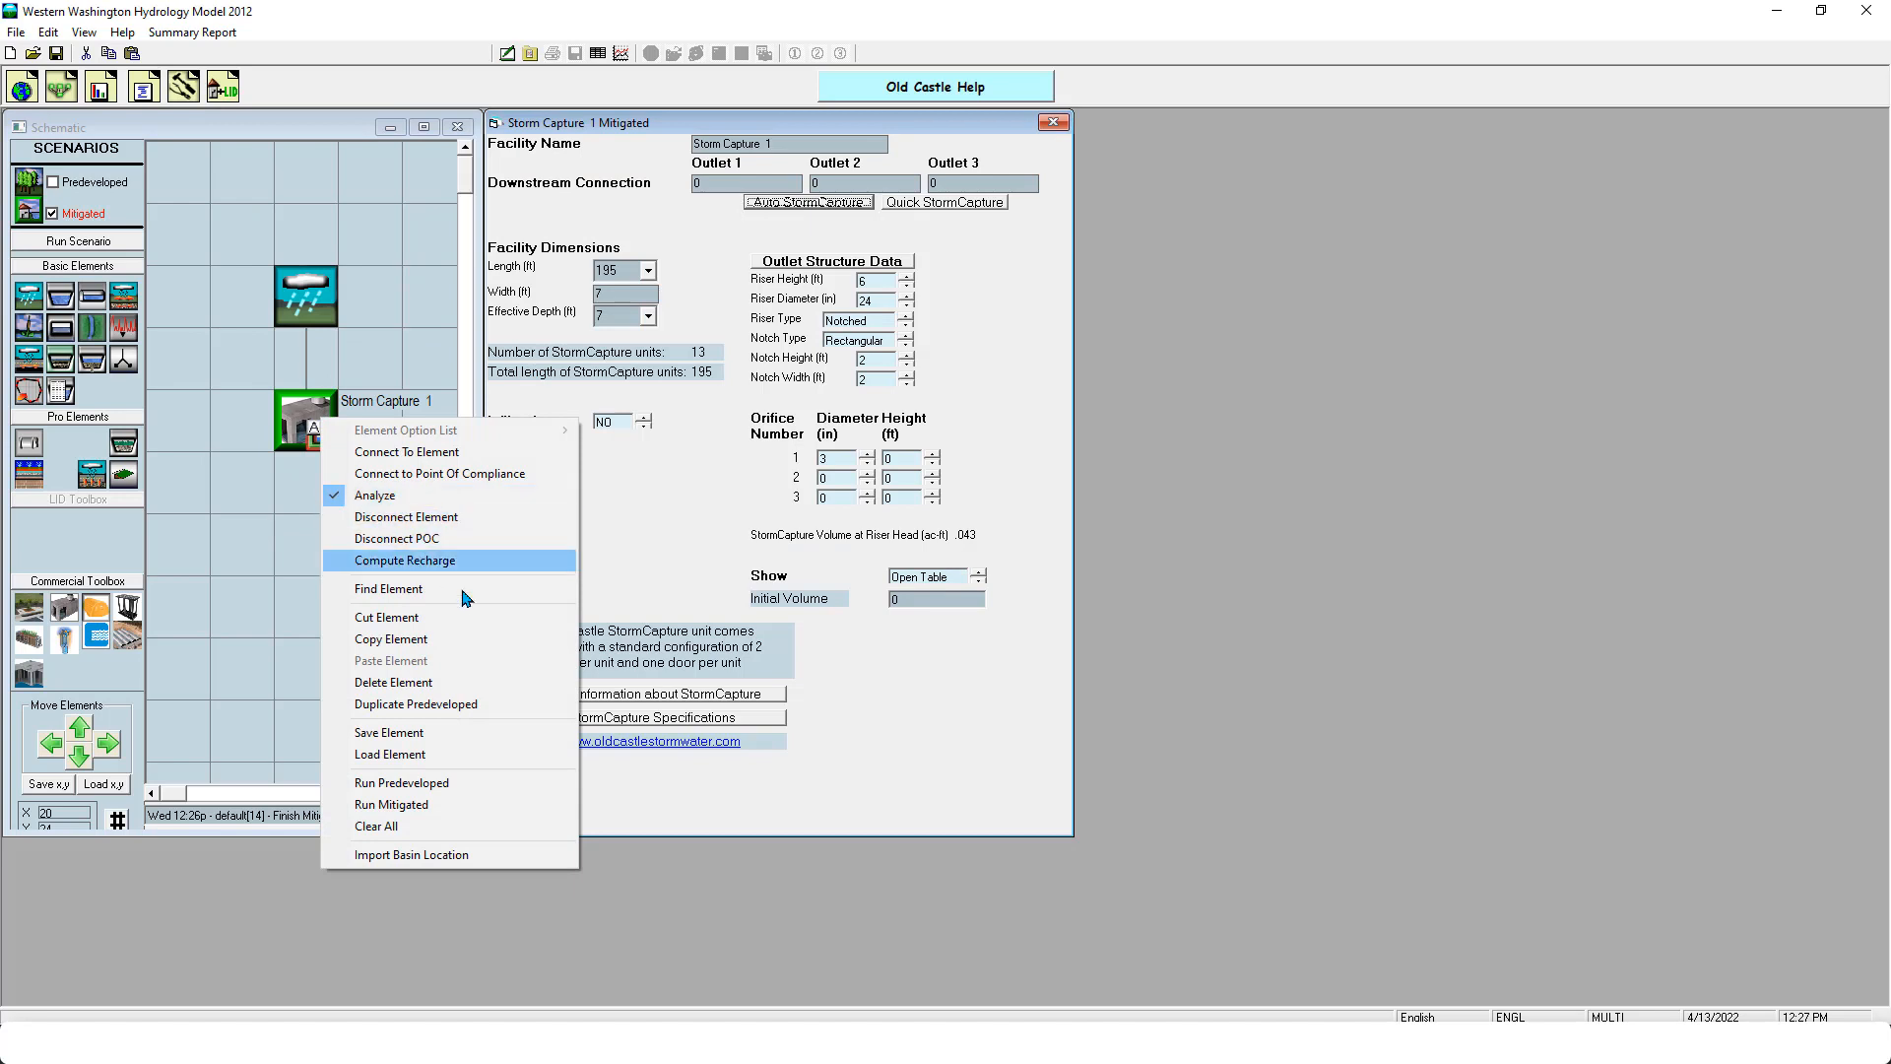
pyautogui.click(448, 681)
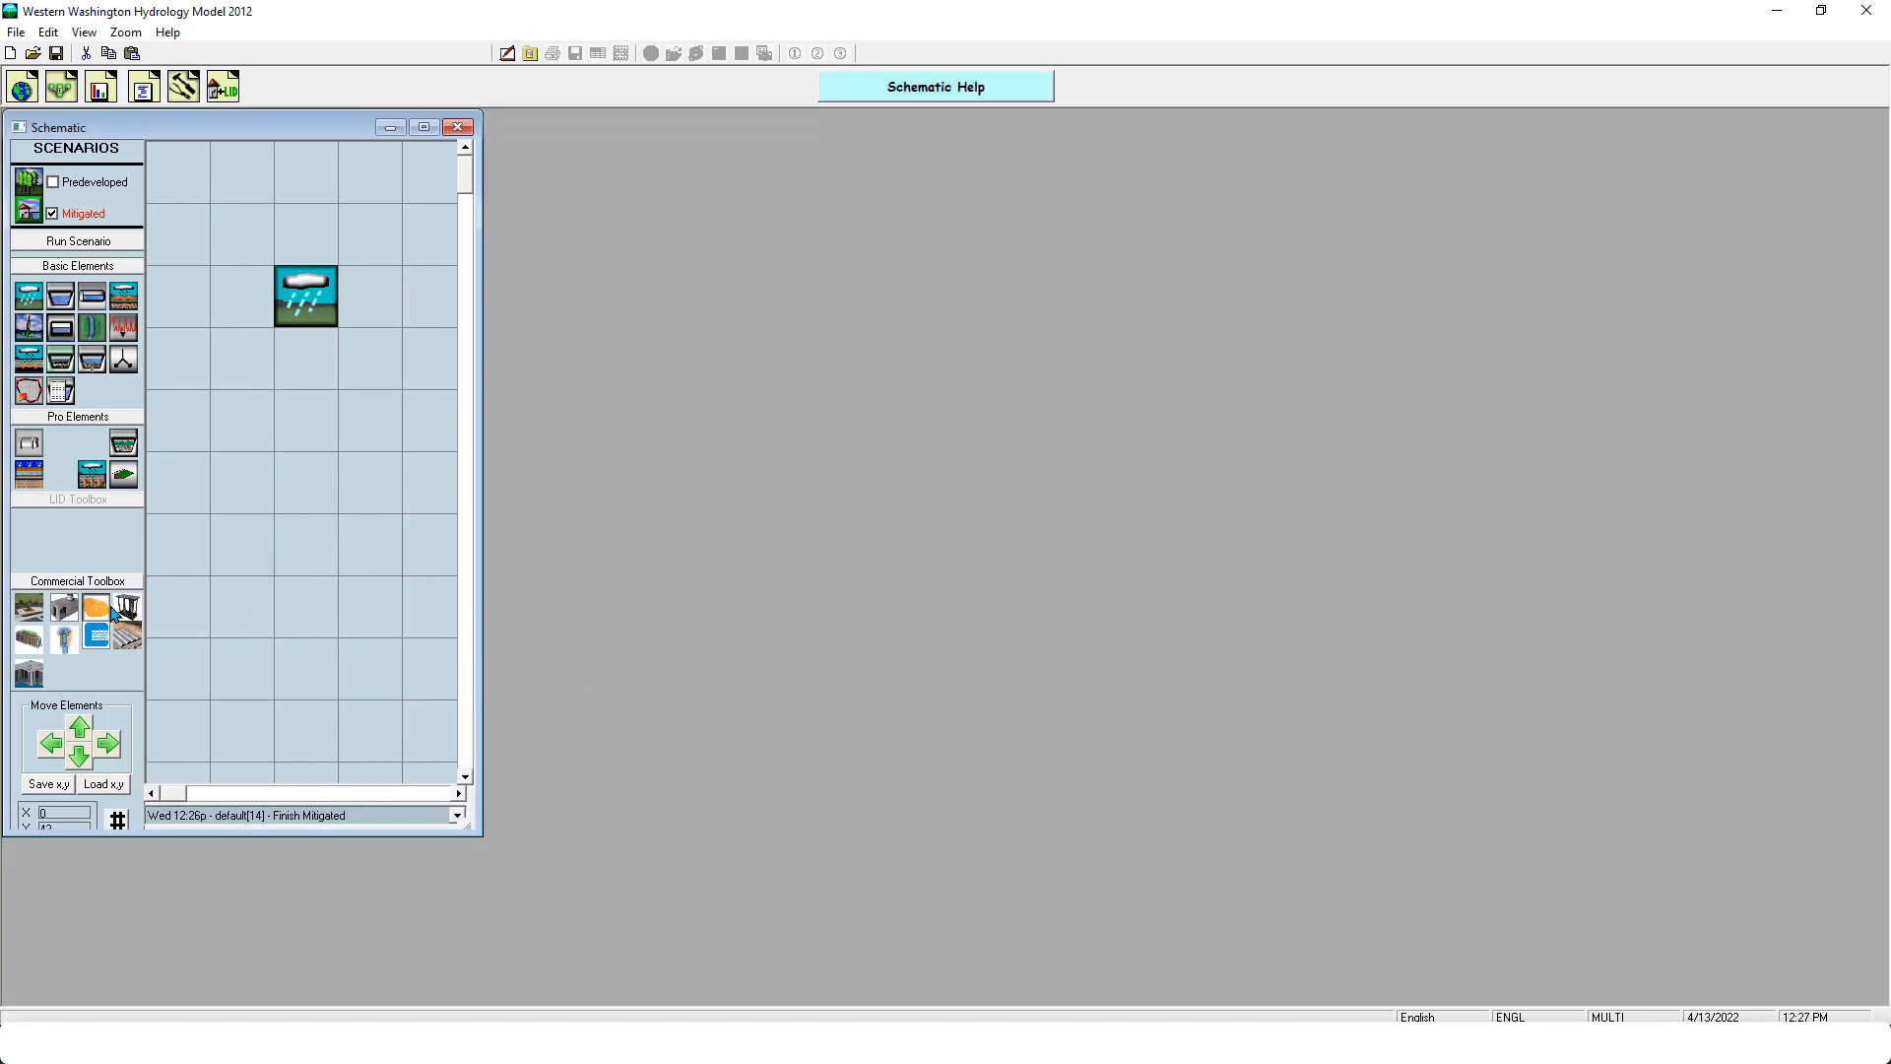
pyautogui.moveTo(98, 606); pyautogui.dragTo(305, 420)
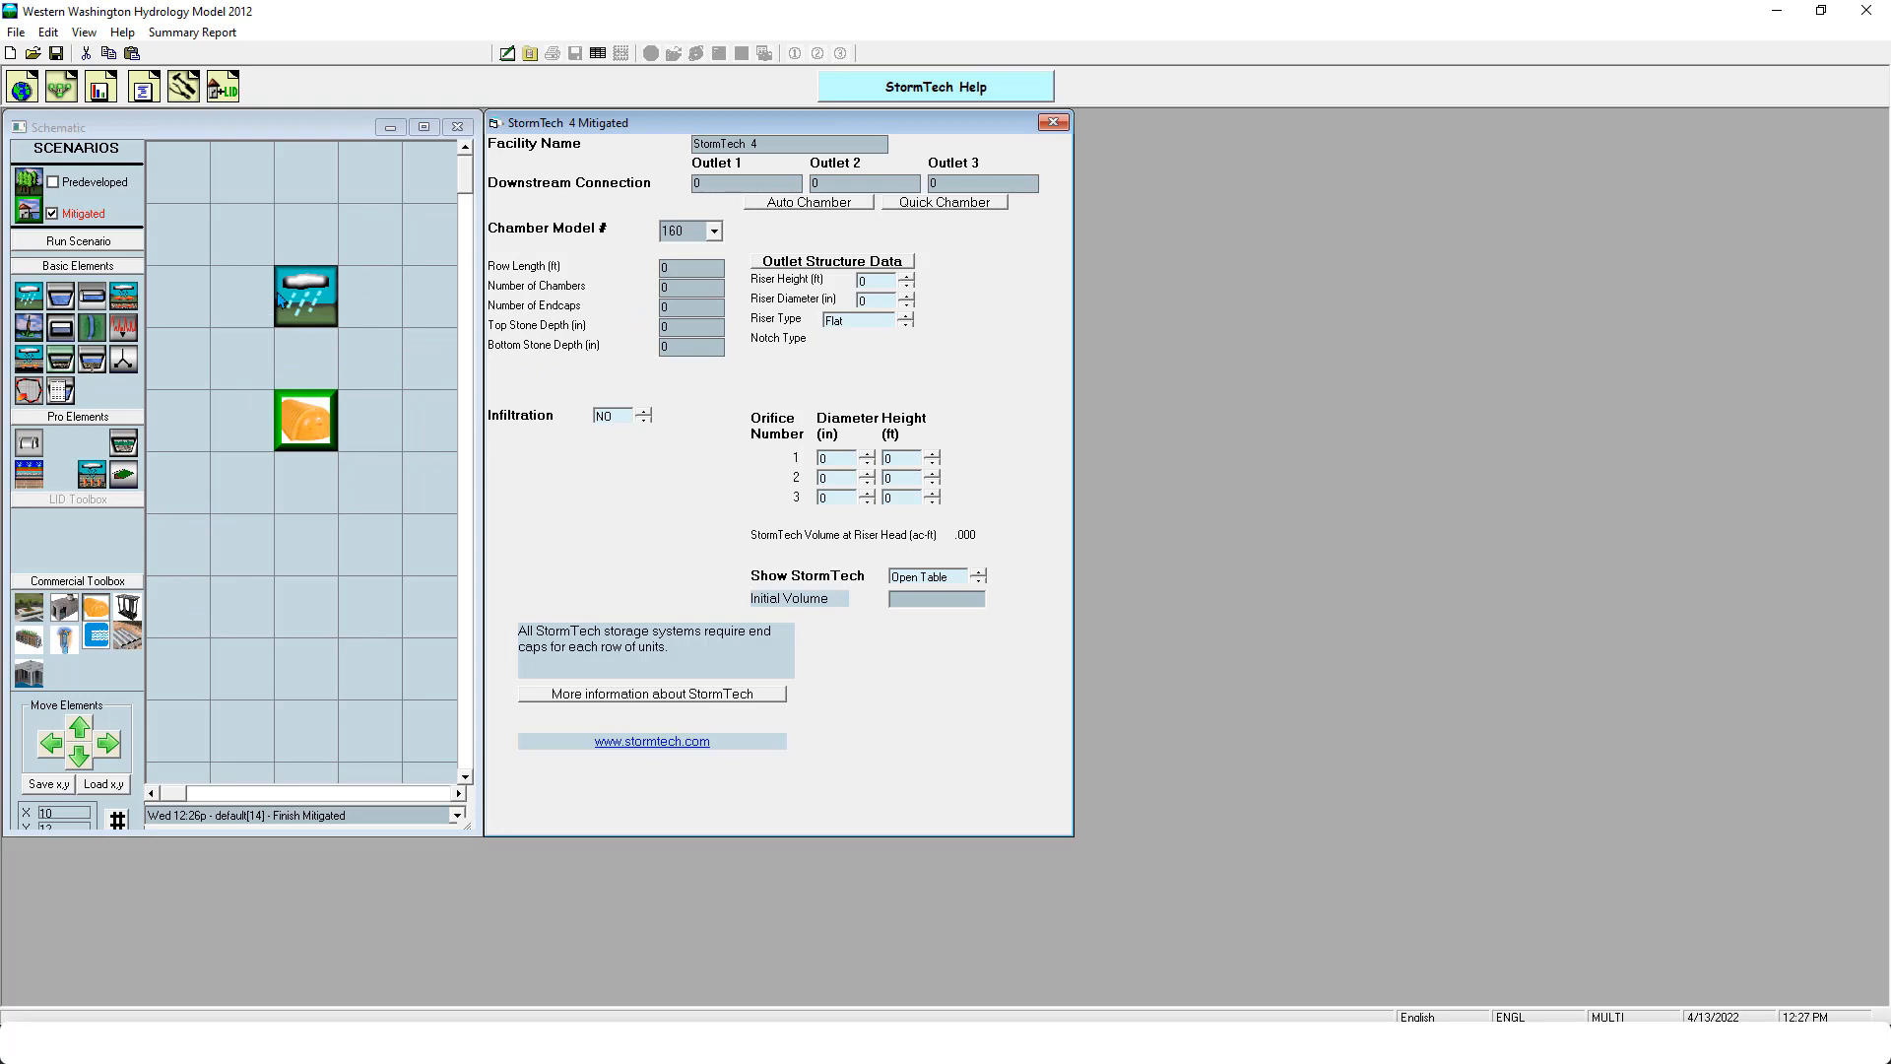
# - Connect the basin's surface flow and interflow to the StormTech element
pyautogui.rightClick(323, 304)
pyautogui.click(394, 334)
pyautogui.click(305, 421)
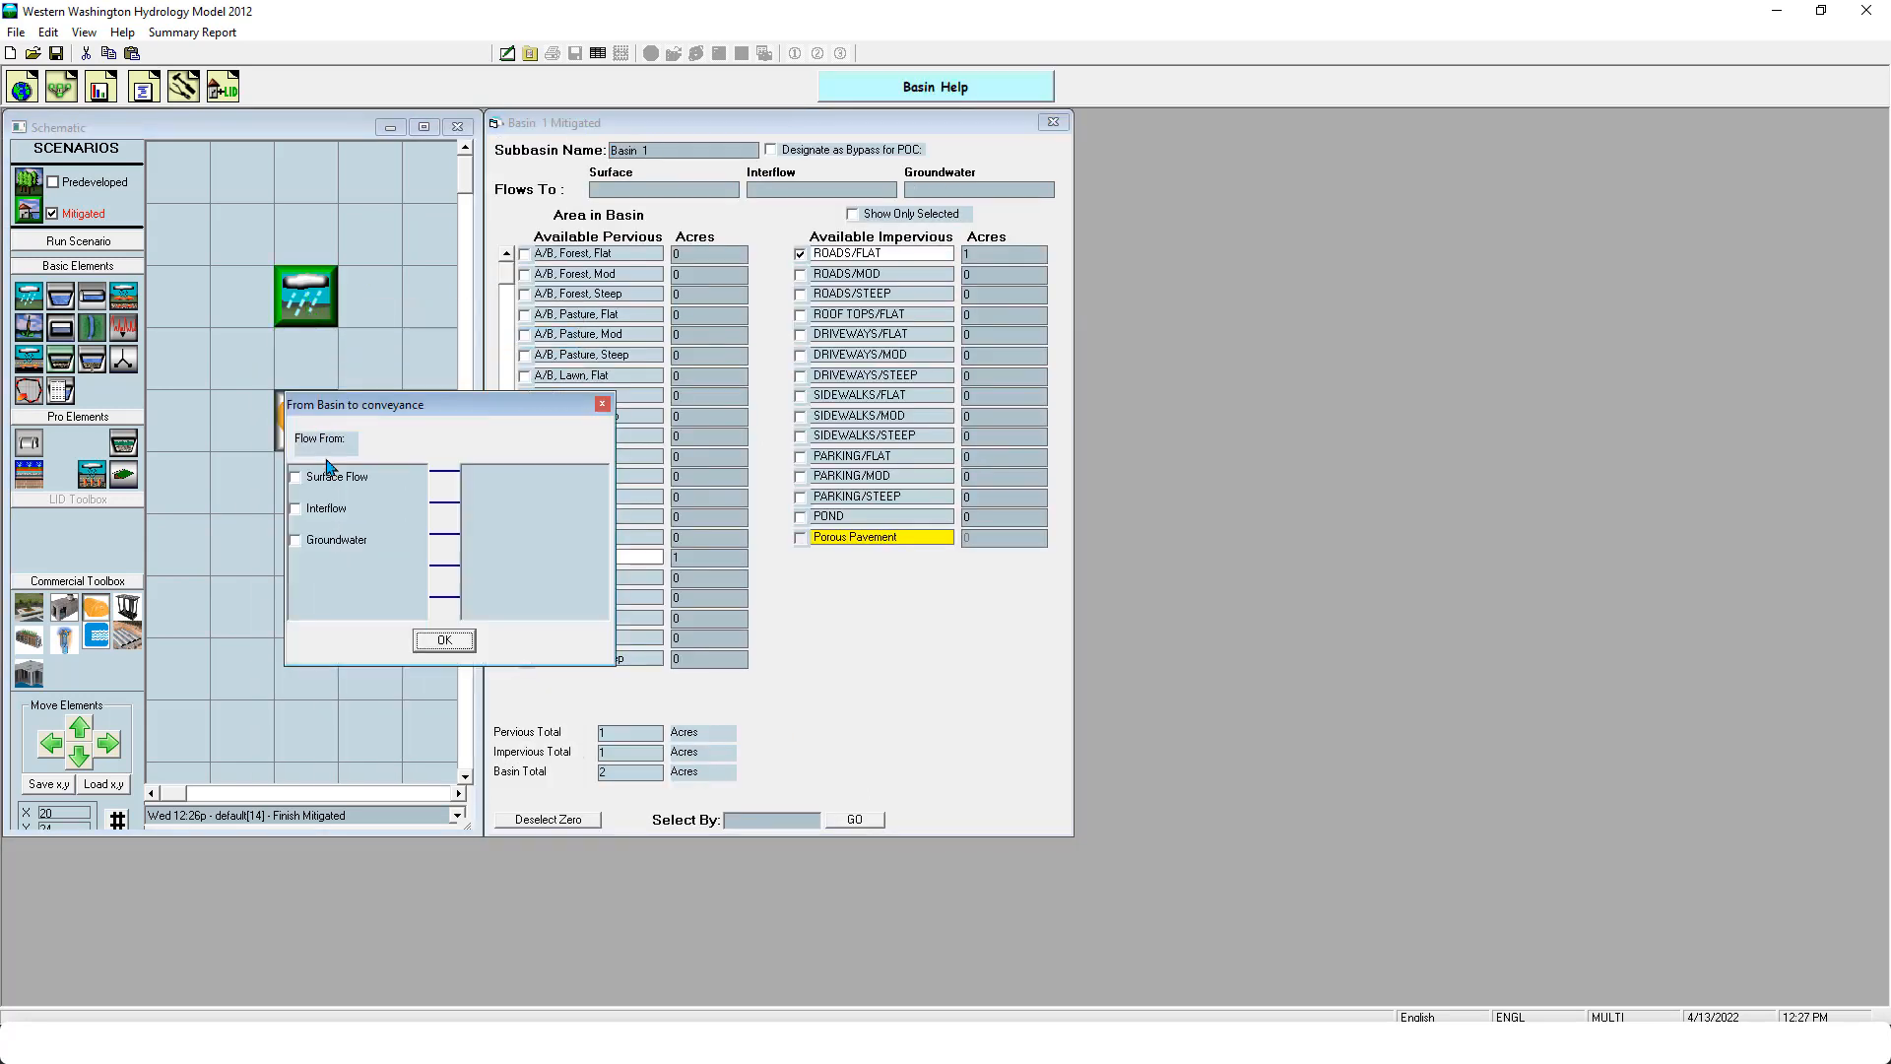
pyautogui.click(330, 510)
pyautogui.click(339, 483)
pyautogui.click(444, 640)
# - Connect the StormTech's outlet to point of compliance 1
pyautogui.rightClick(307, 437)
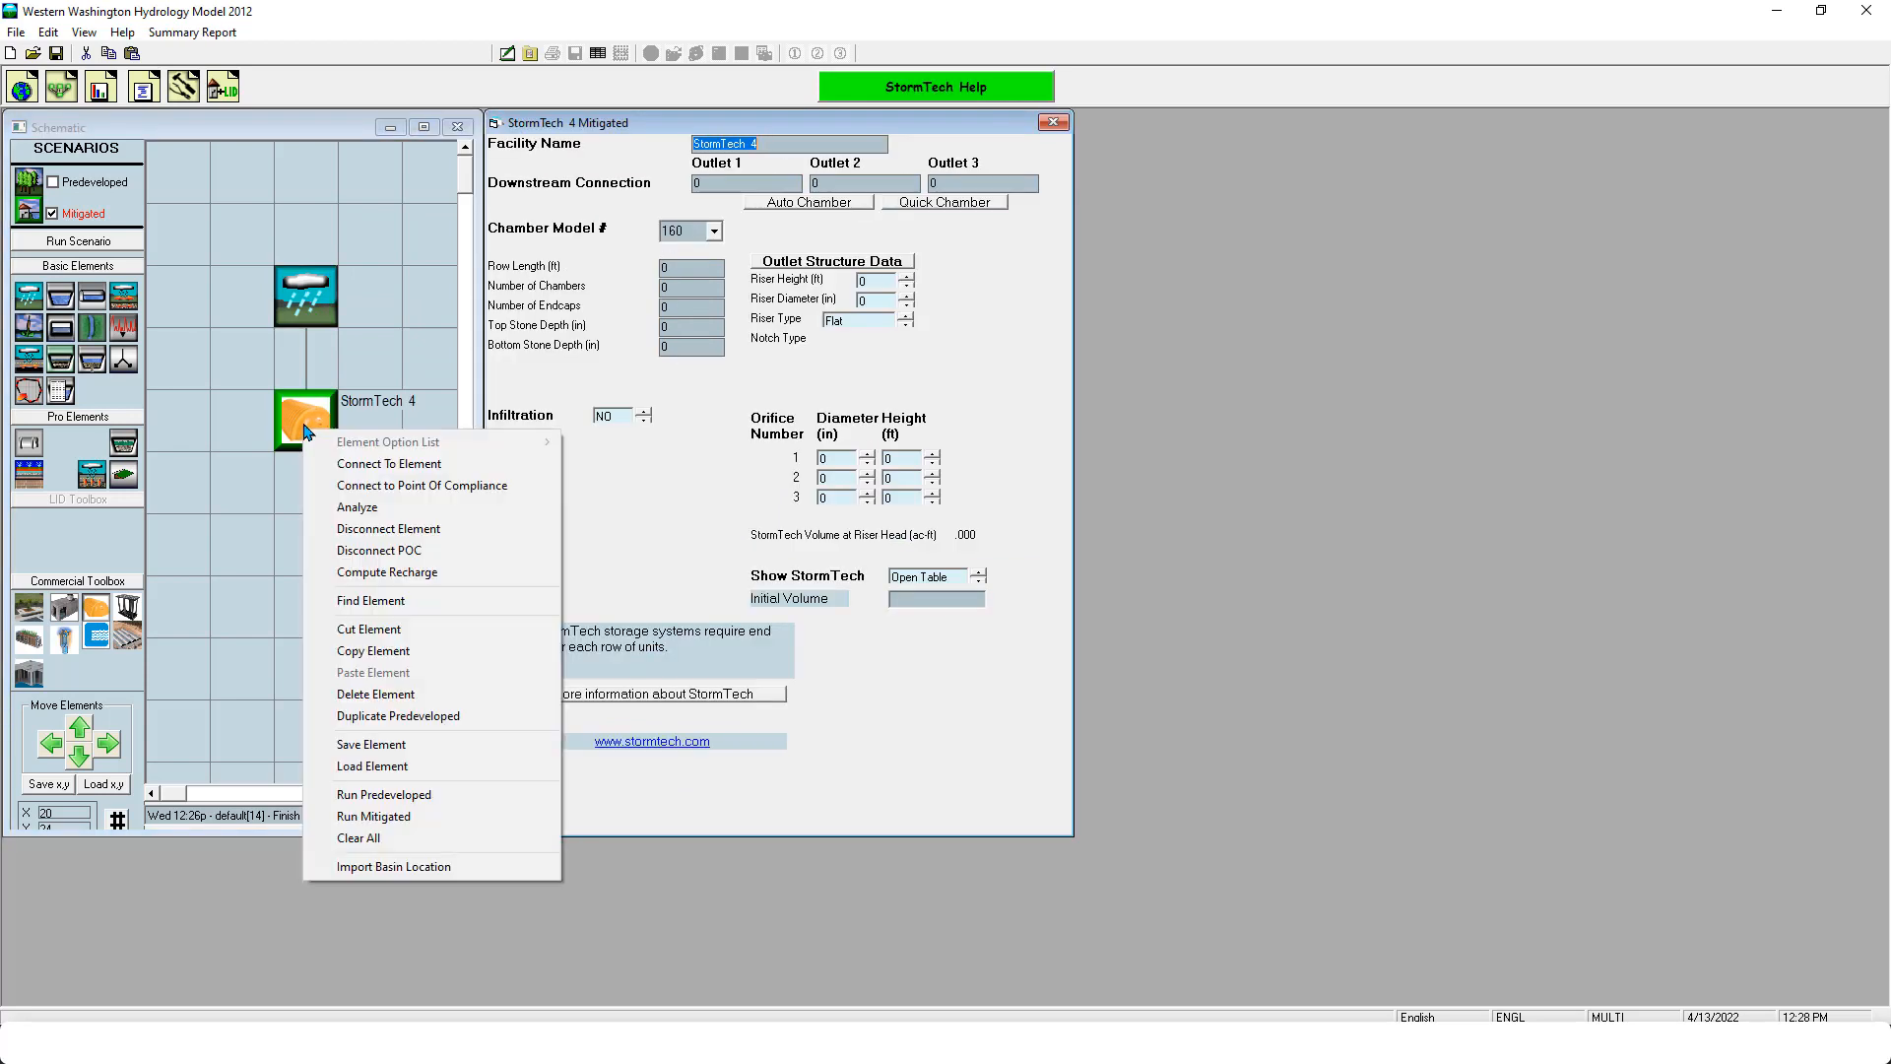
pyautogui.click(404, 486)
pyautogui.click(255, 306)
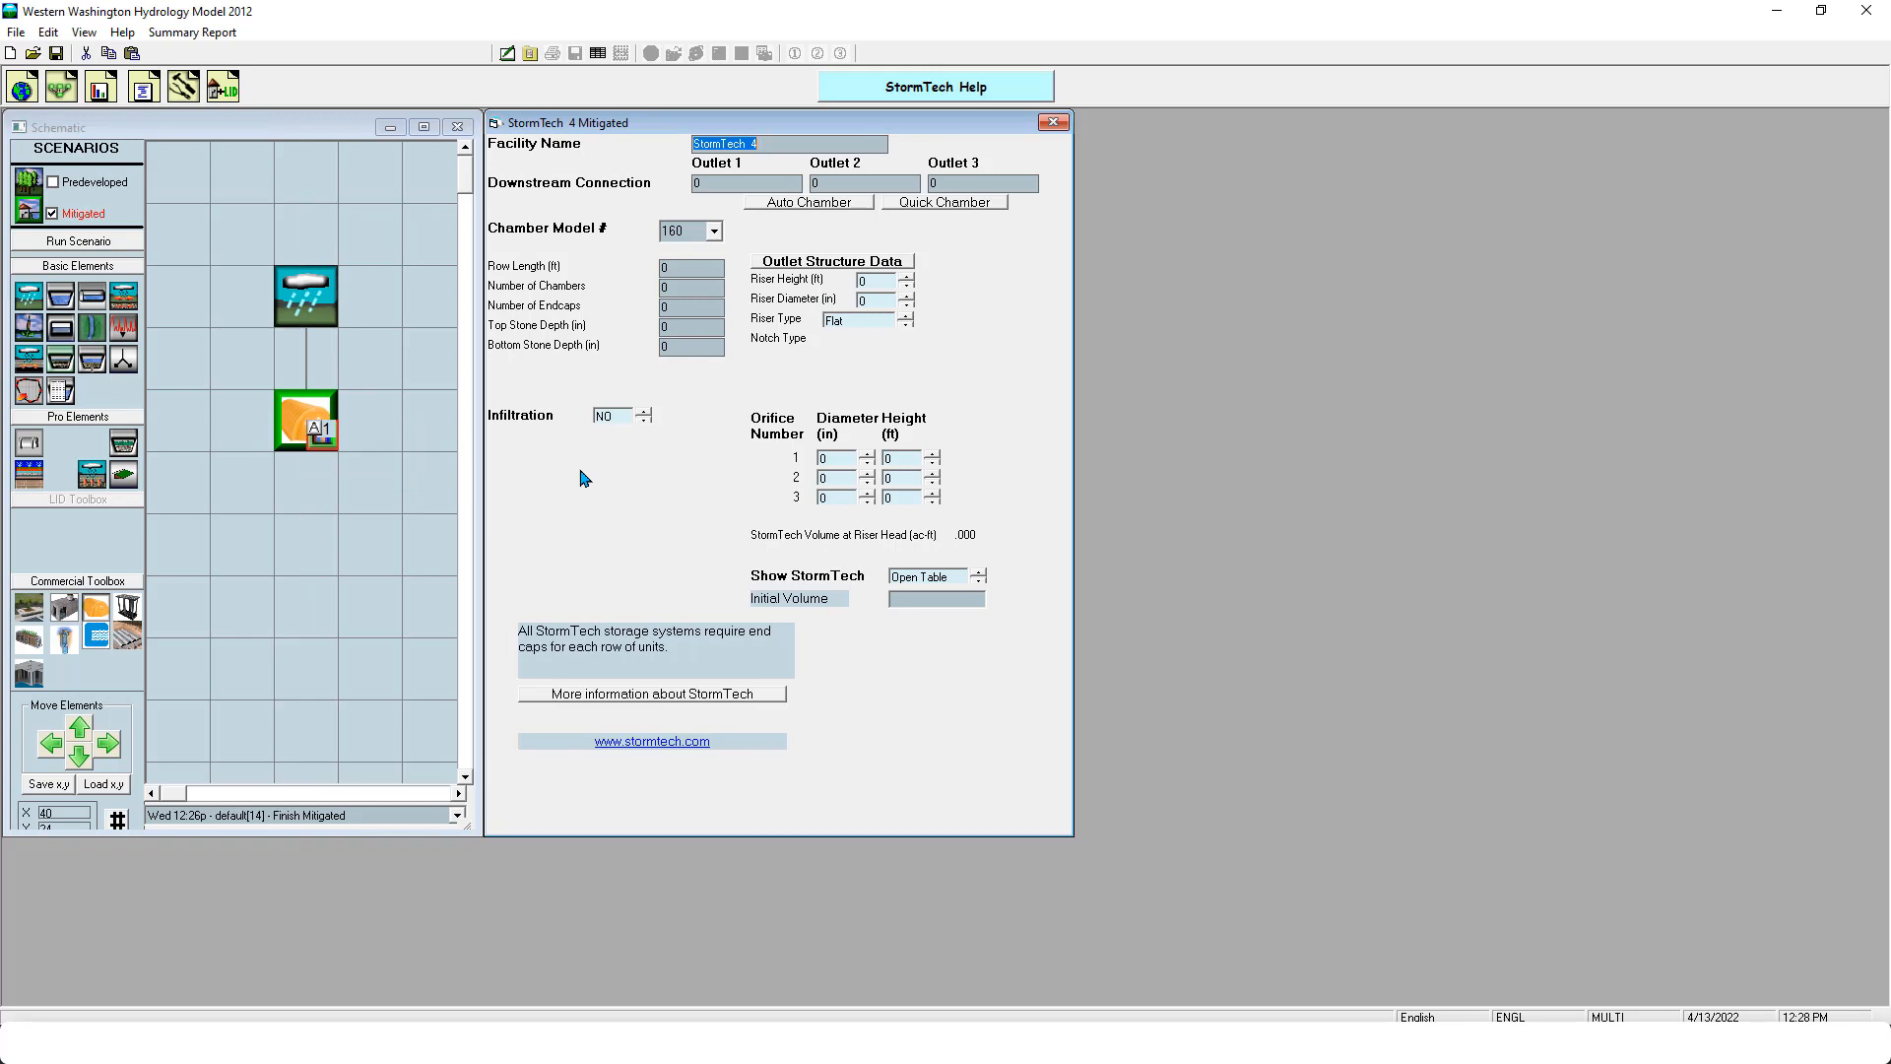
# - View the available chamber models and create the default model 4500 StormTech layout with Quick Chamber
pyautogui.click(715, 231)
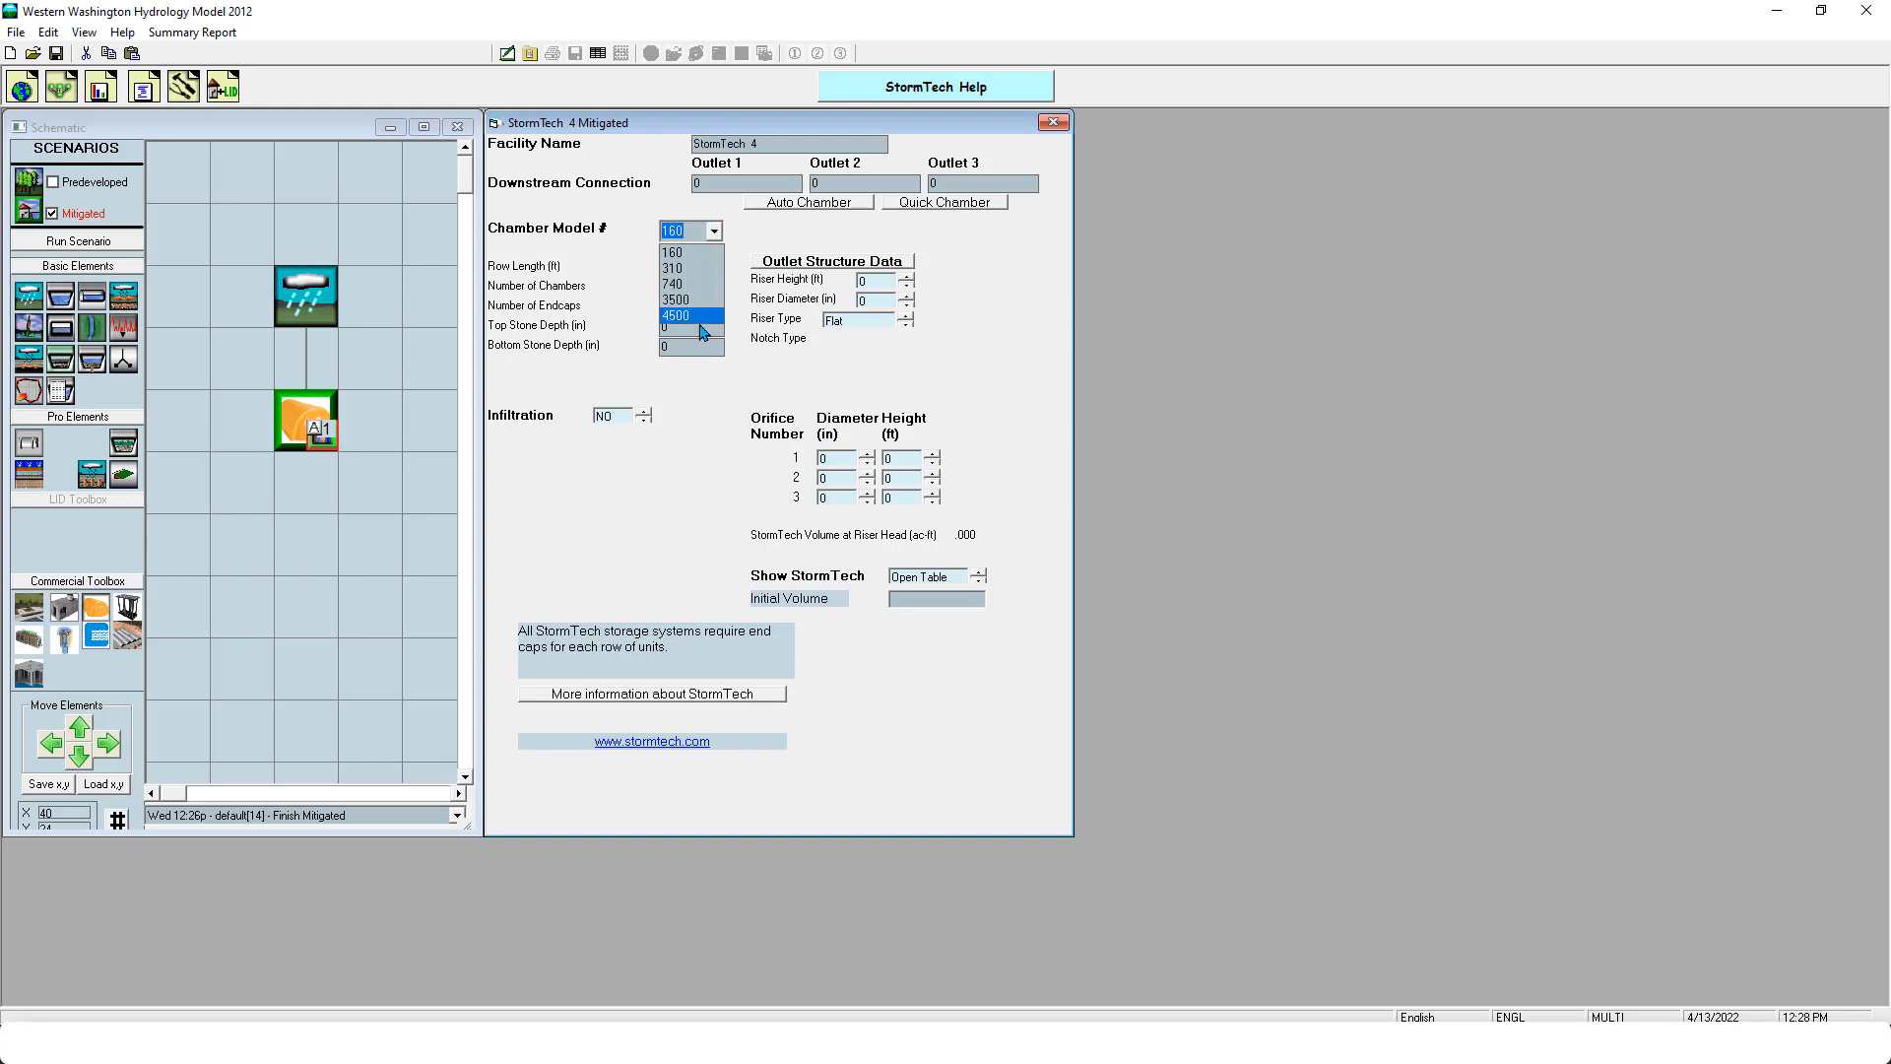
pyautogui.click(694, 469)
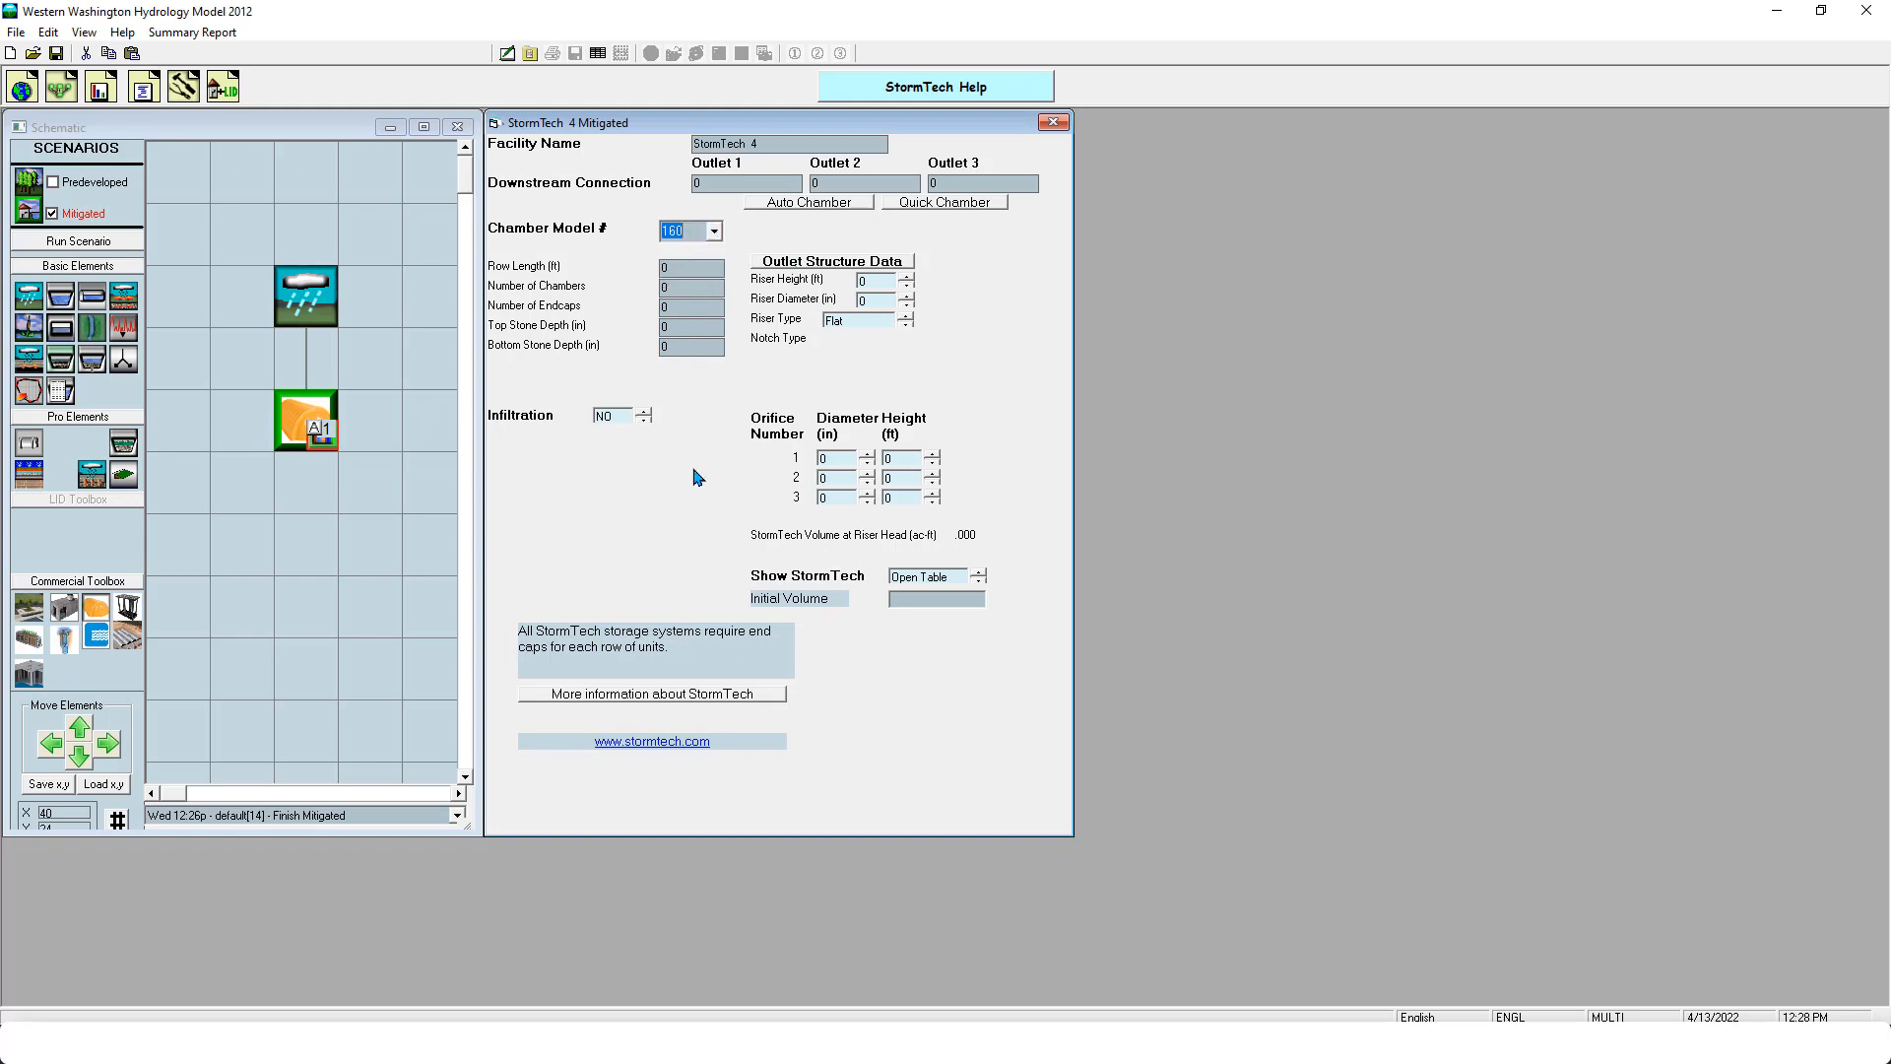
pyautogui.click(926, 204)
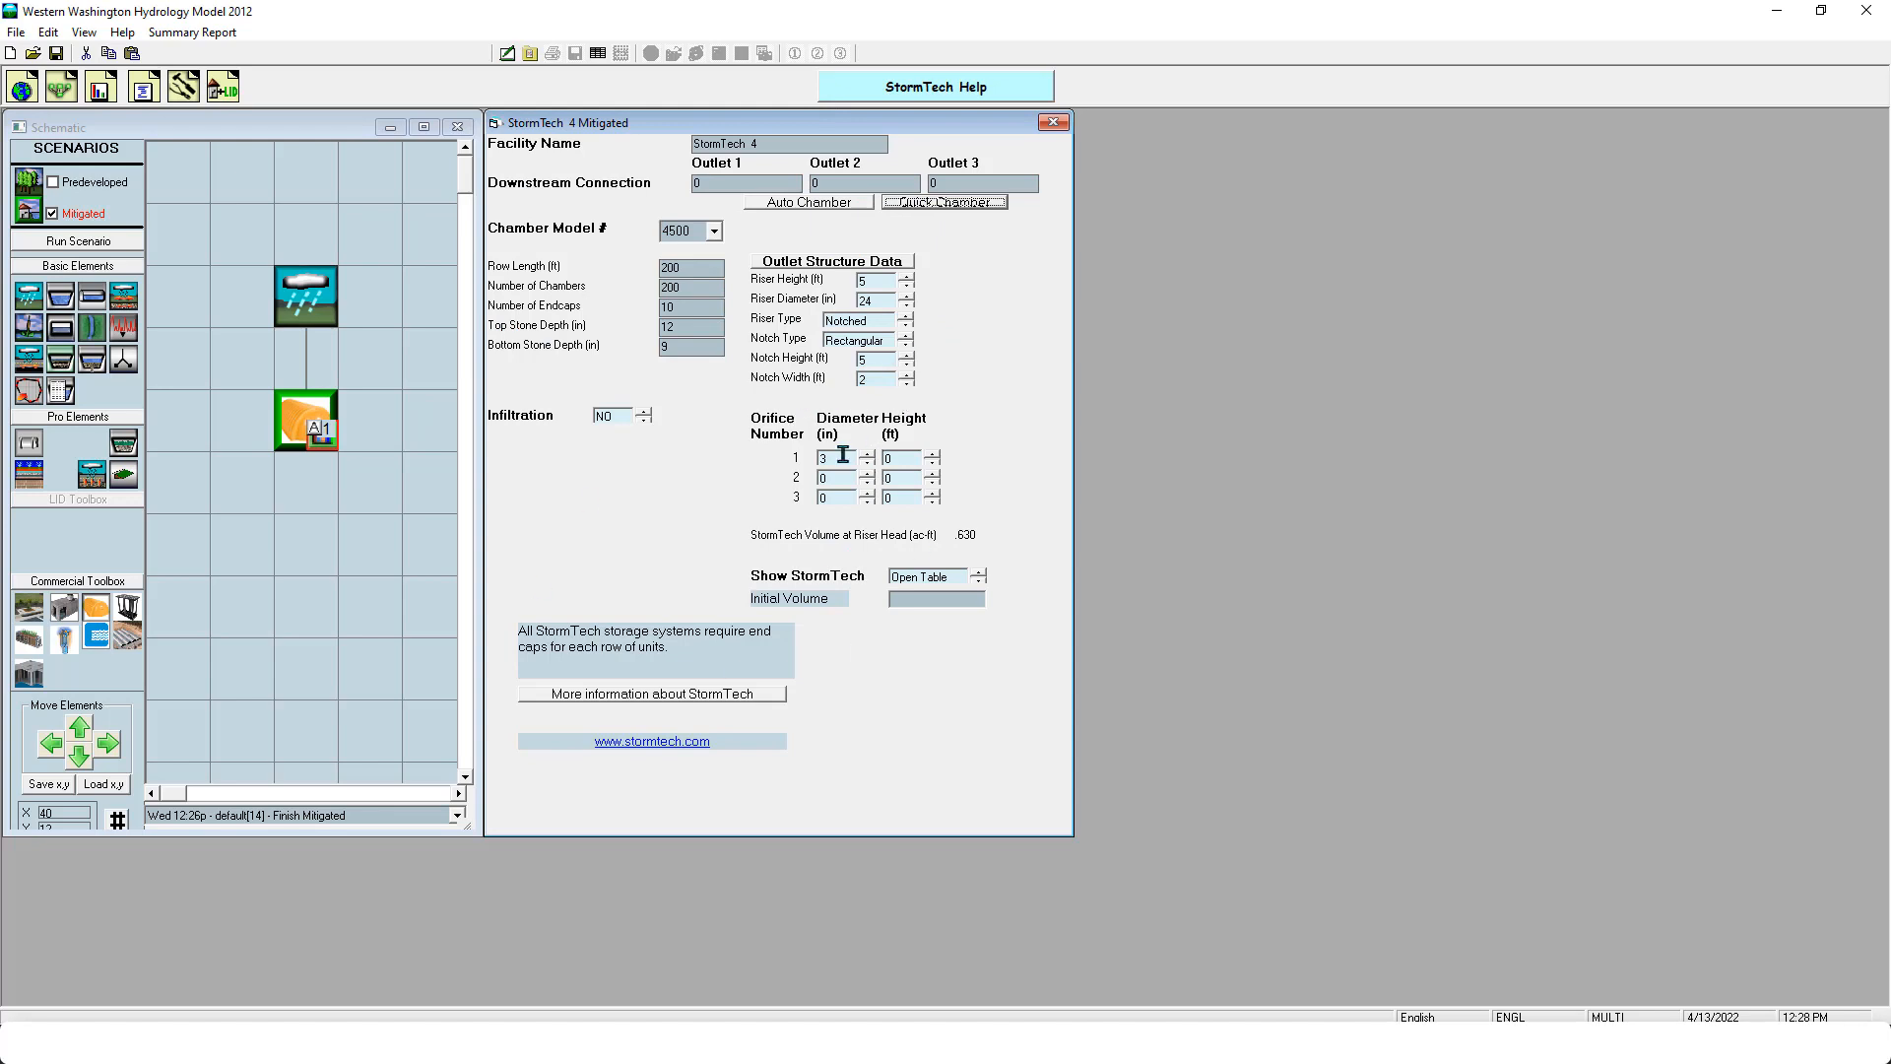
# - Turn on infiltration for the StormTech to view its parameters, and turn it off again
pyautogui.click(644, 420)
pyautogui.click(644, 414)
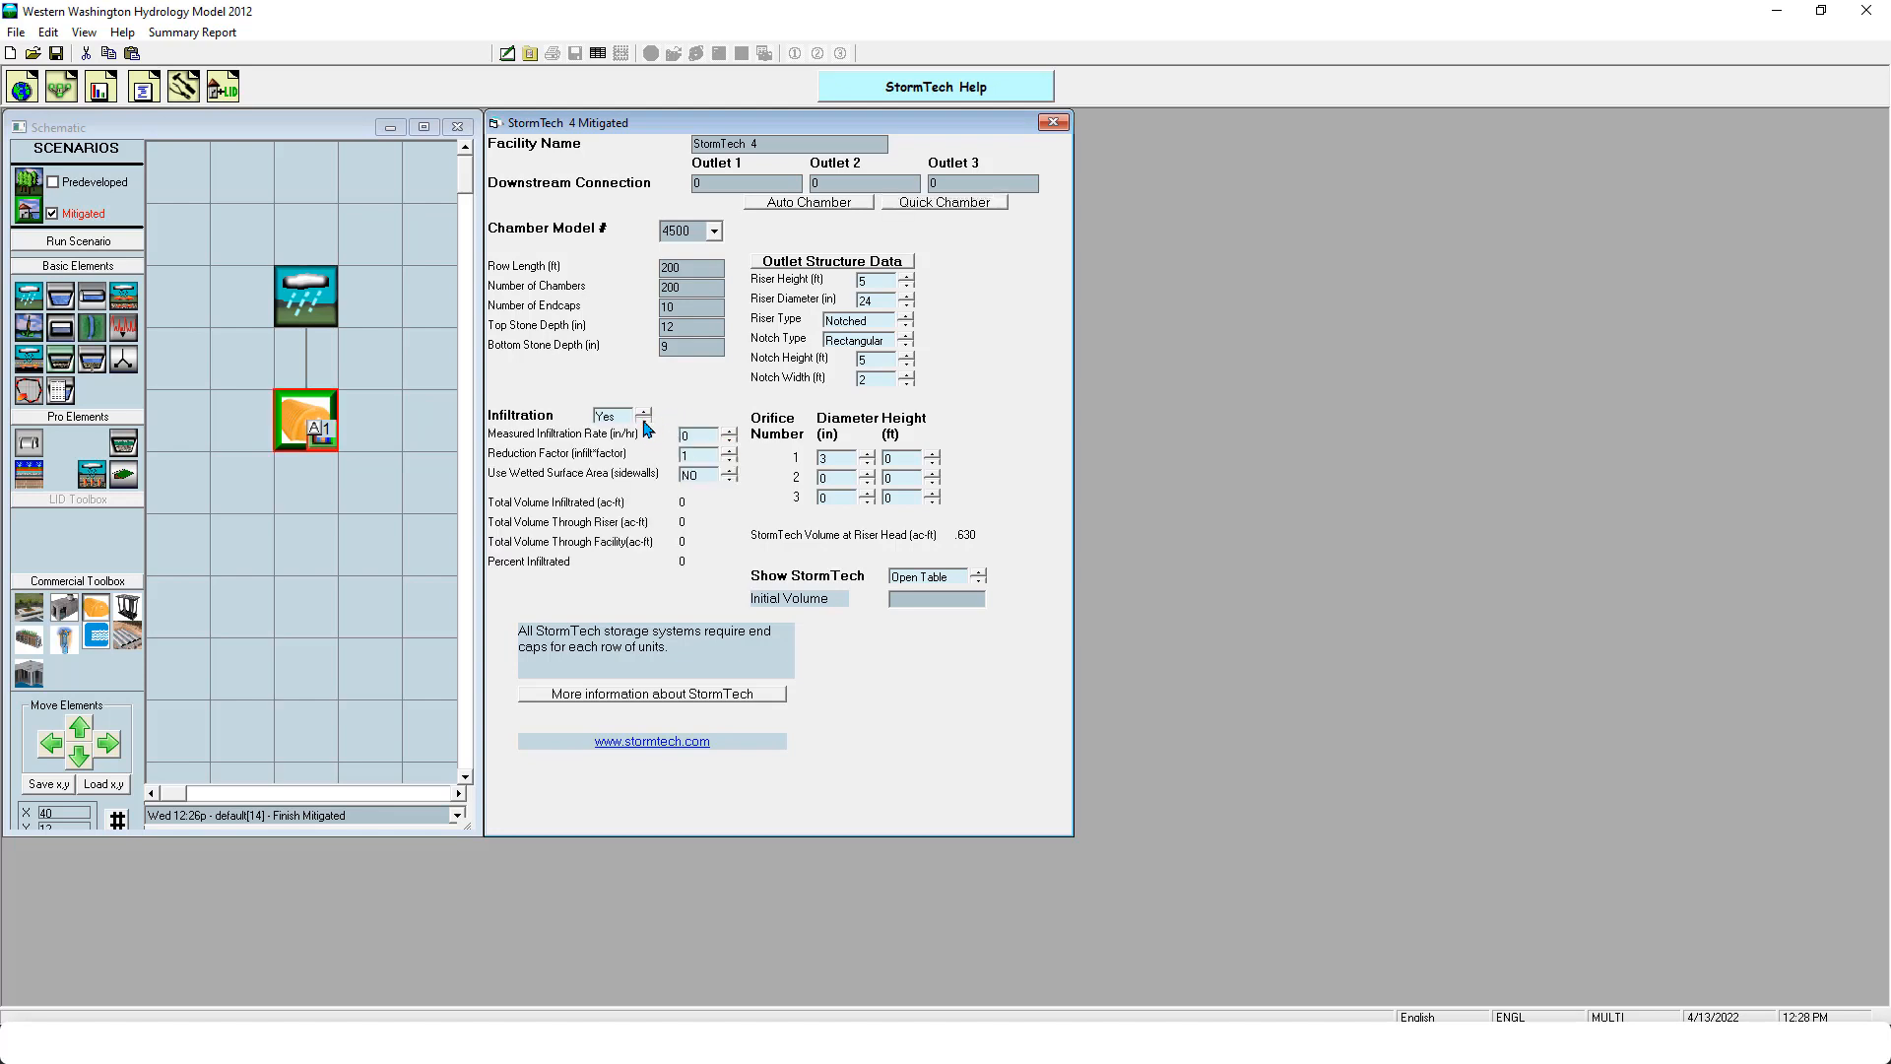
pyautogui.click(649, 413)
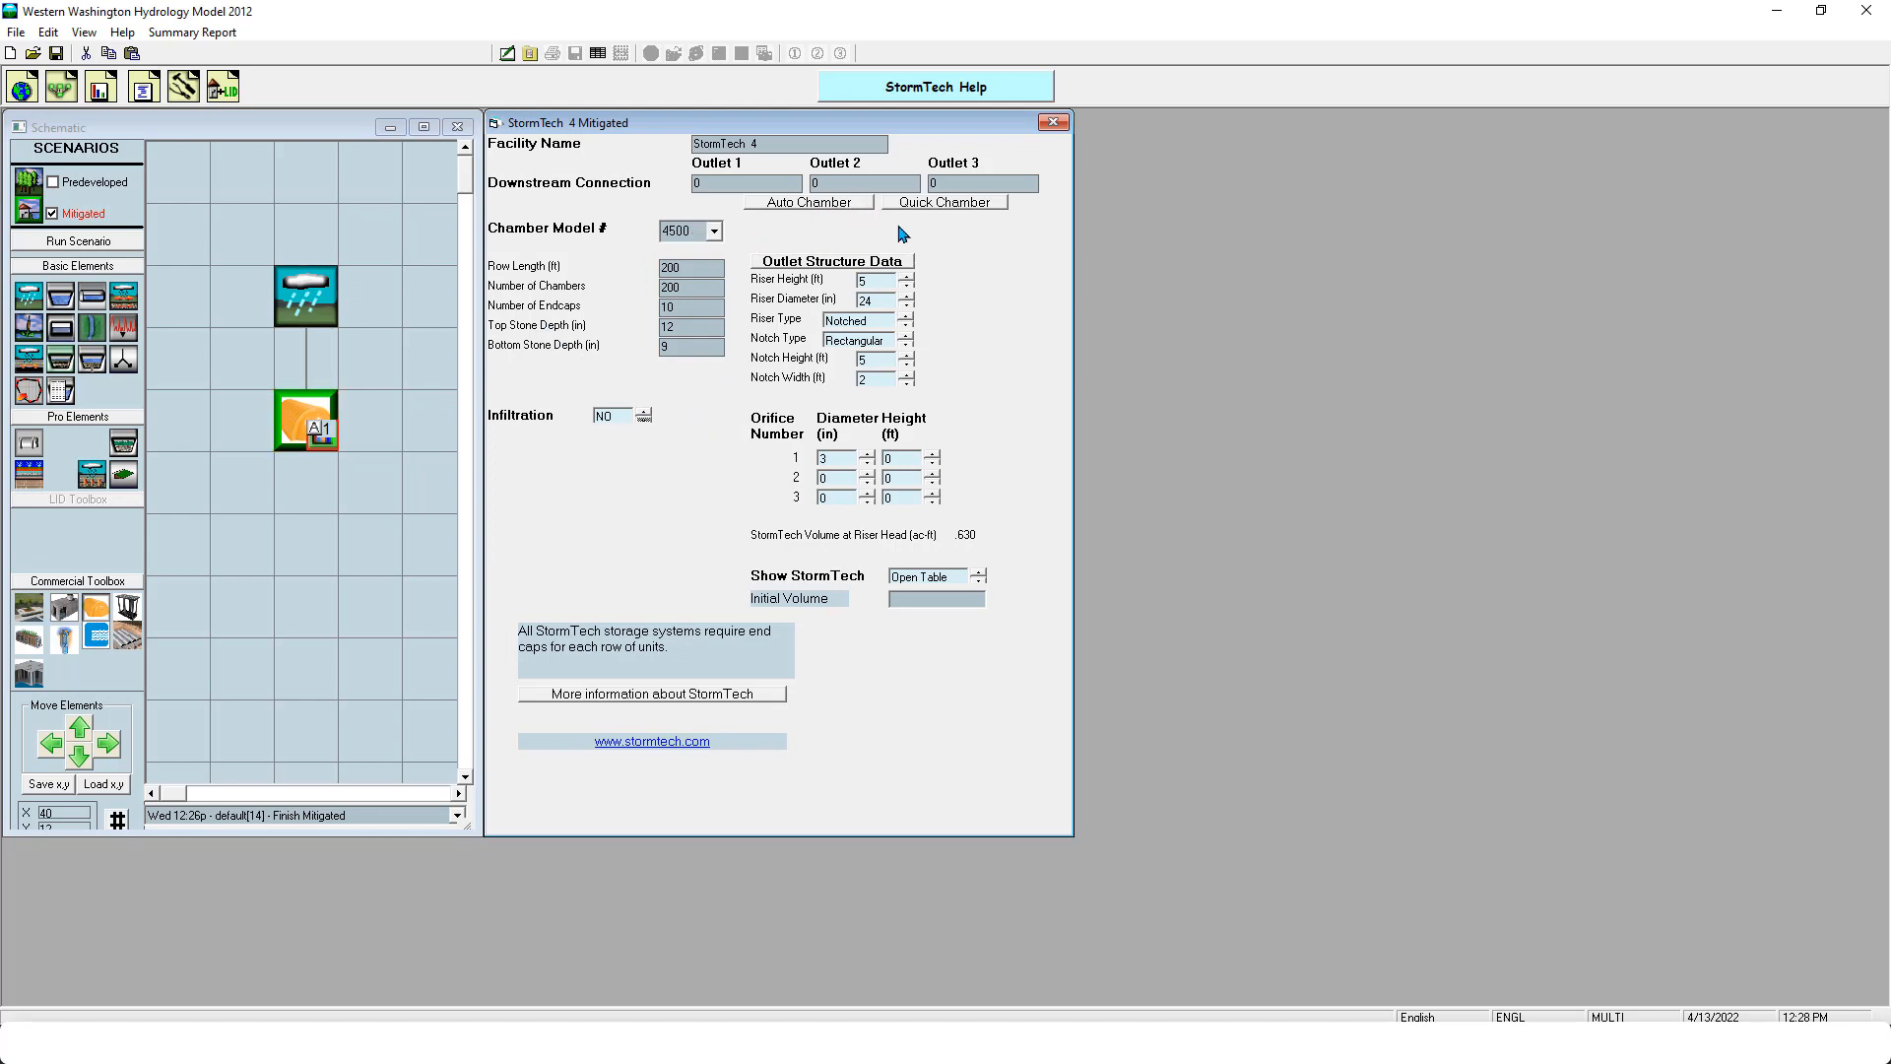
# - Run the Mitigated scenario with the StormTech and examine the POC 1 stream protection duration results
pyautogui.click(138, 241)
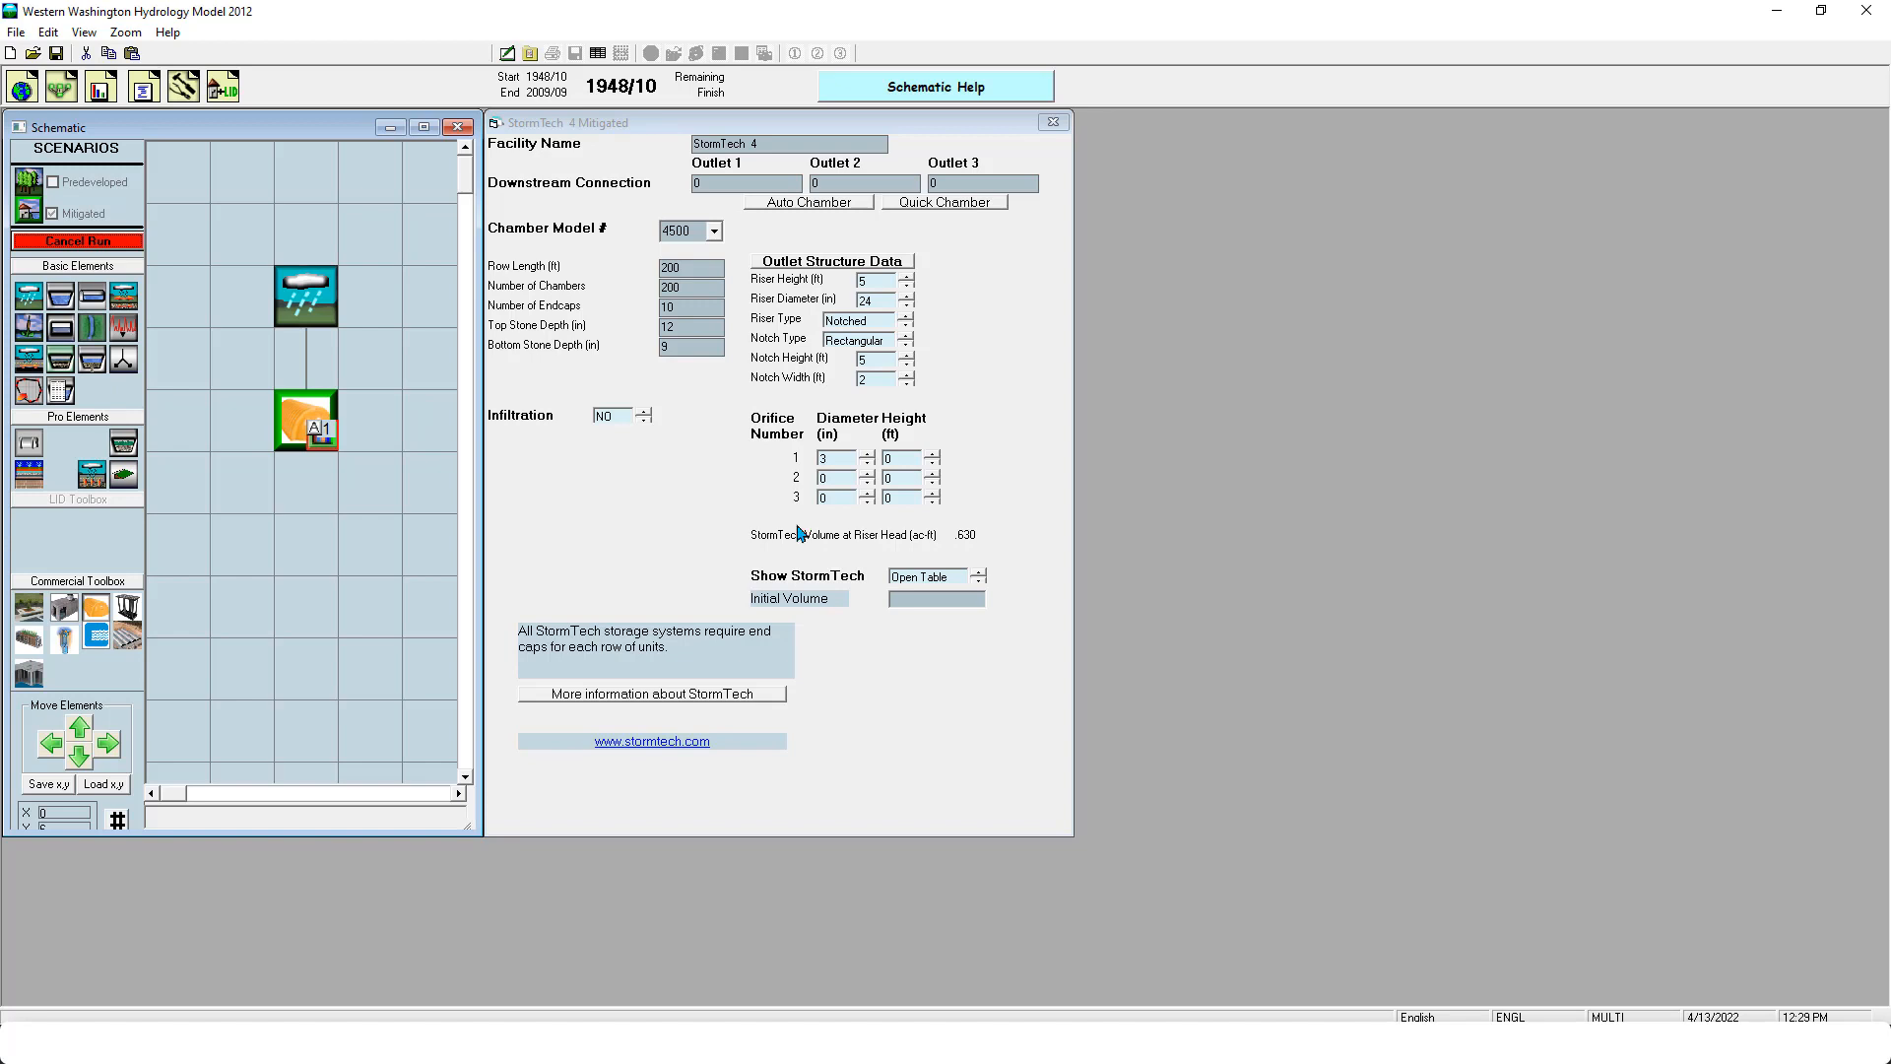
pyautogui.moveTo(995, 1044)
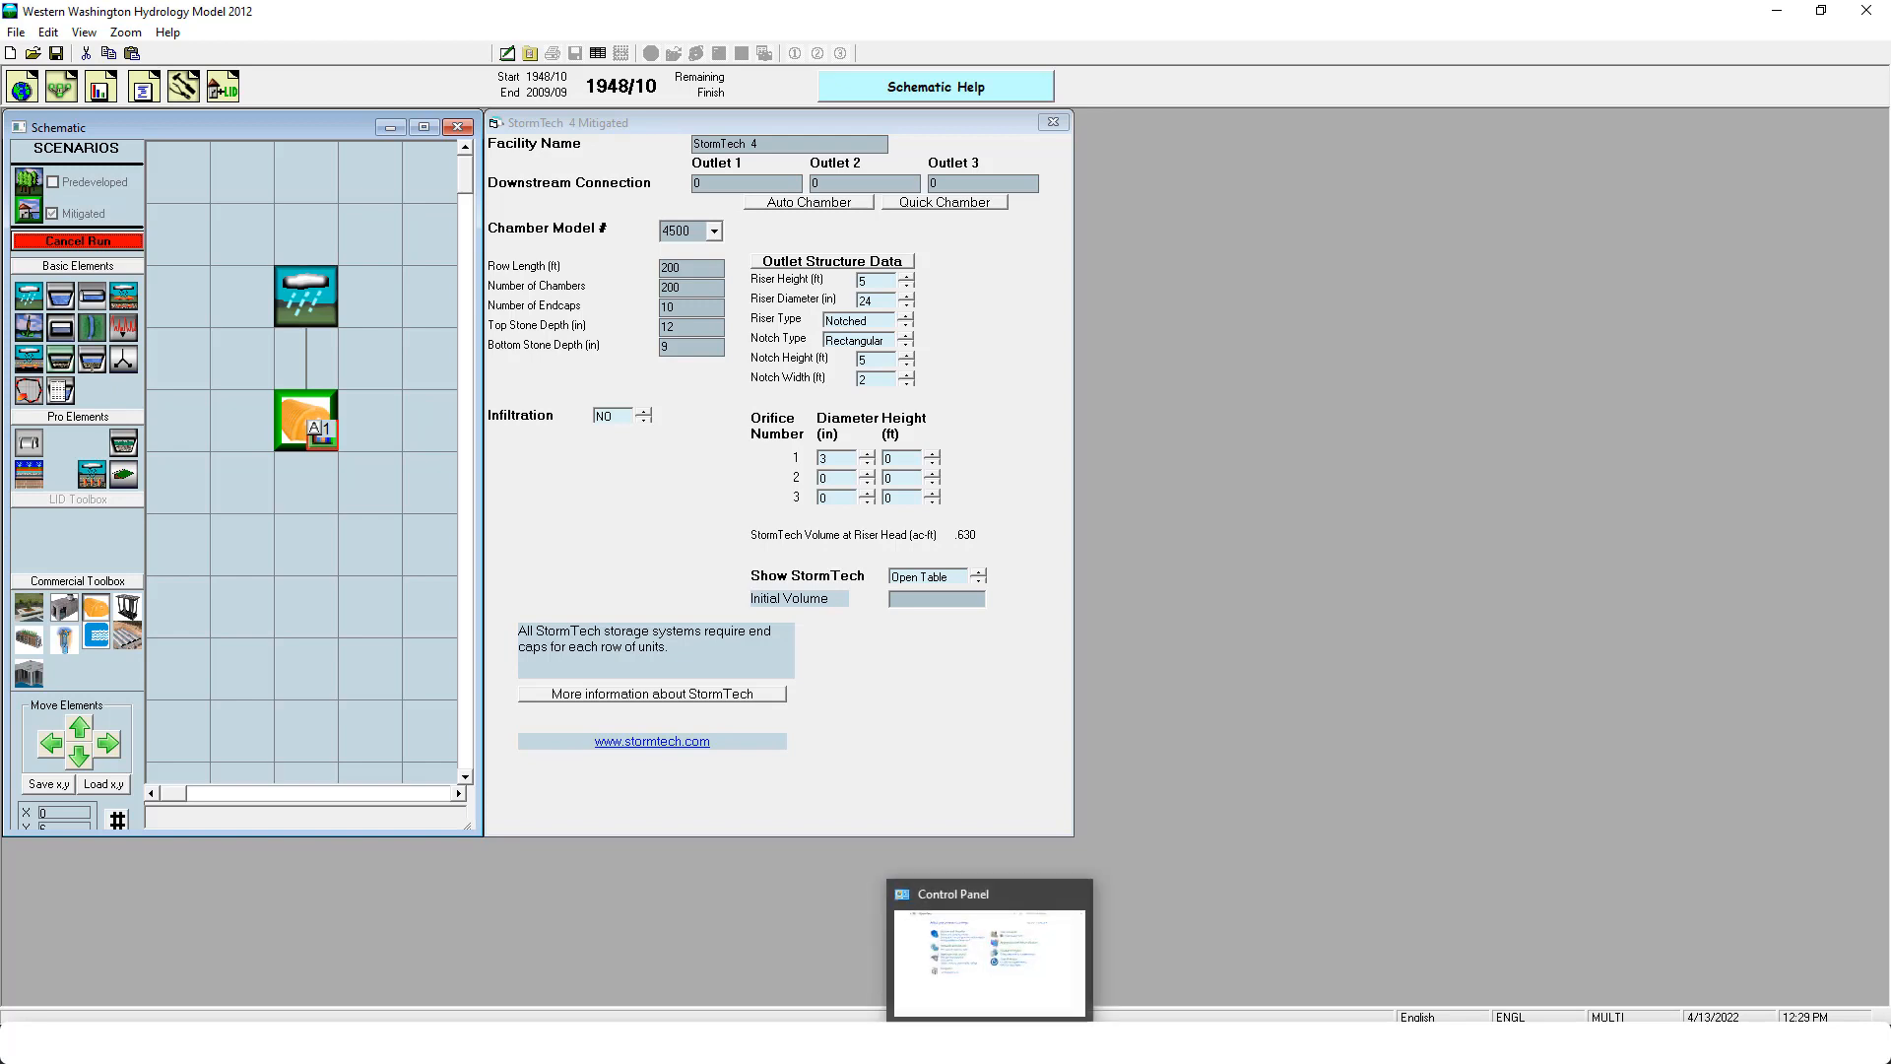
pyautogui.click(1082, 894)
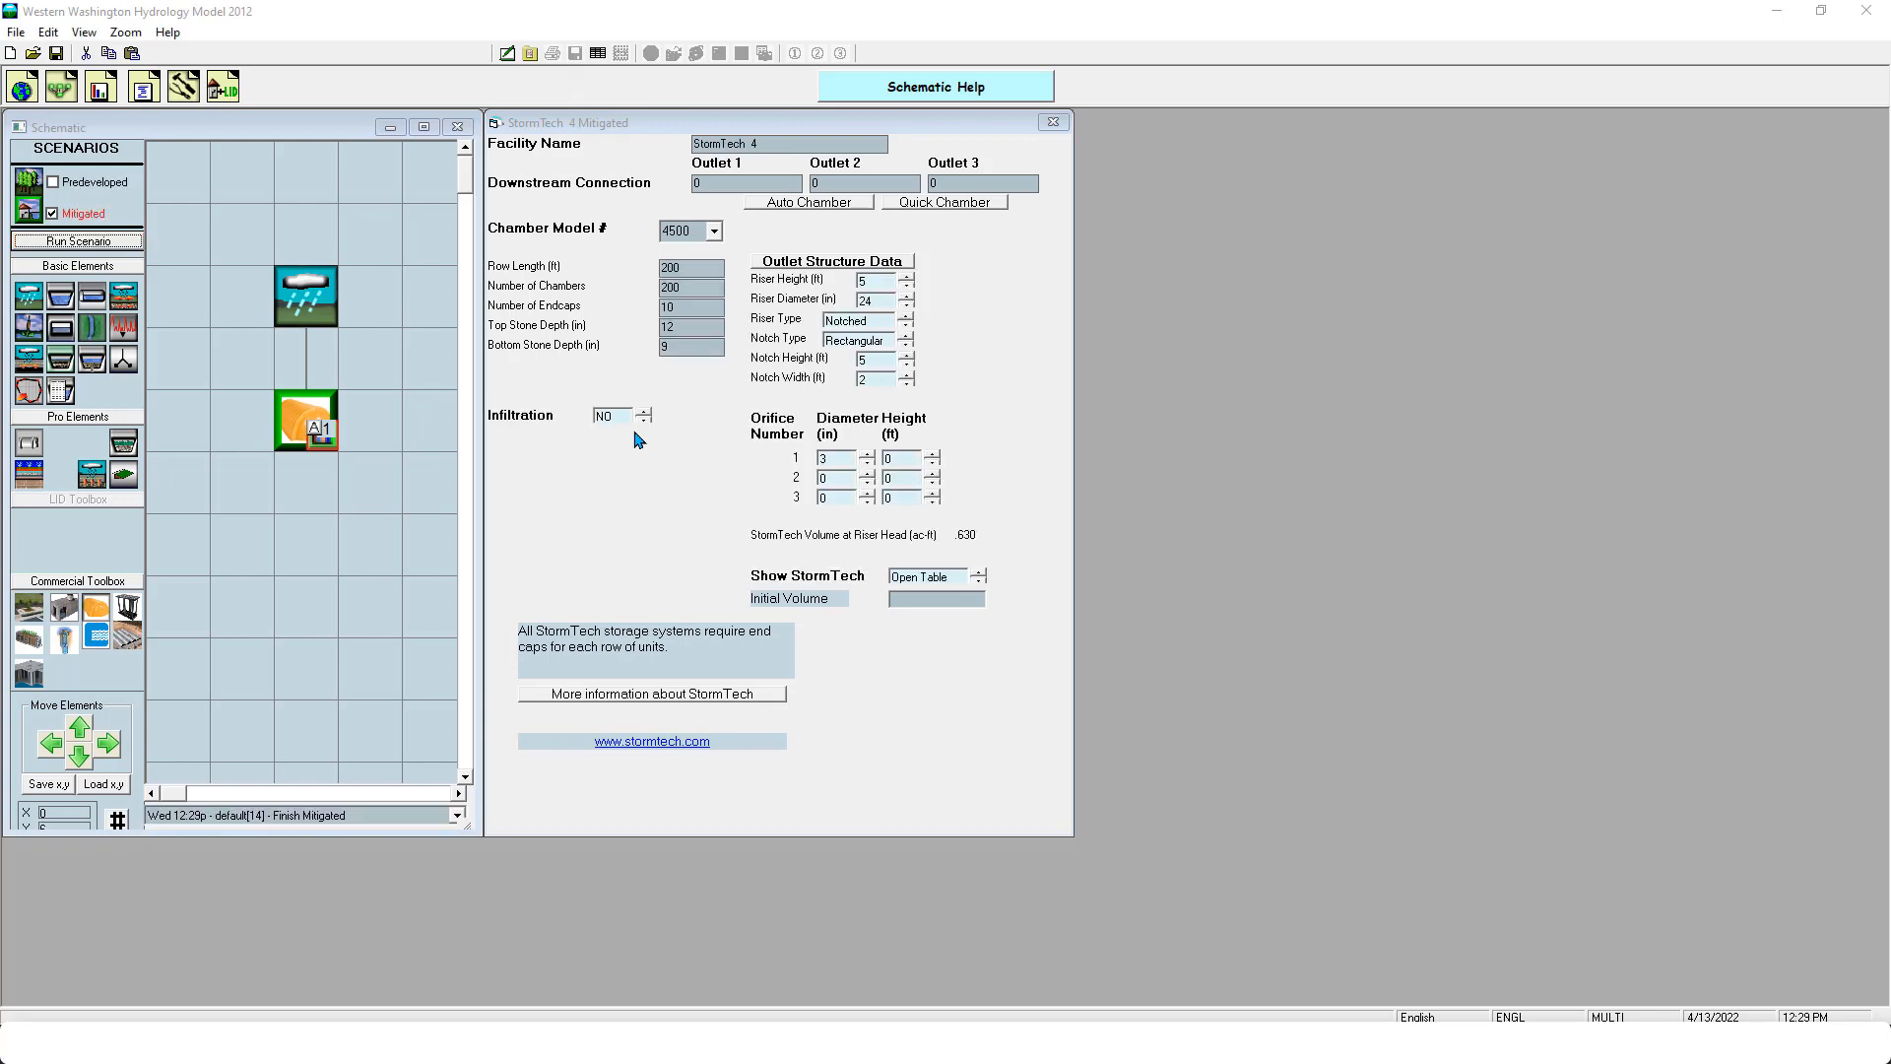
pyautogui.click(100, 86)
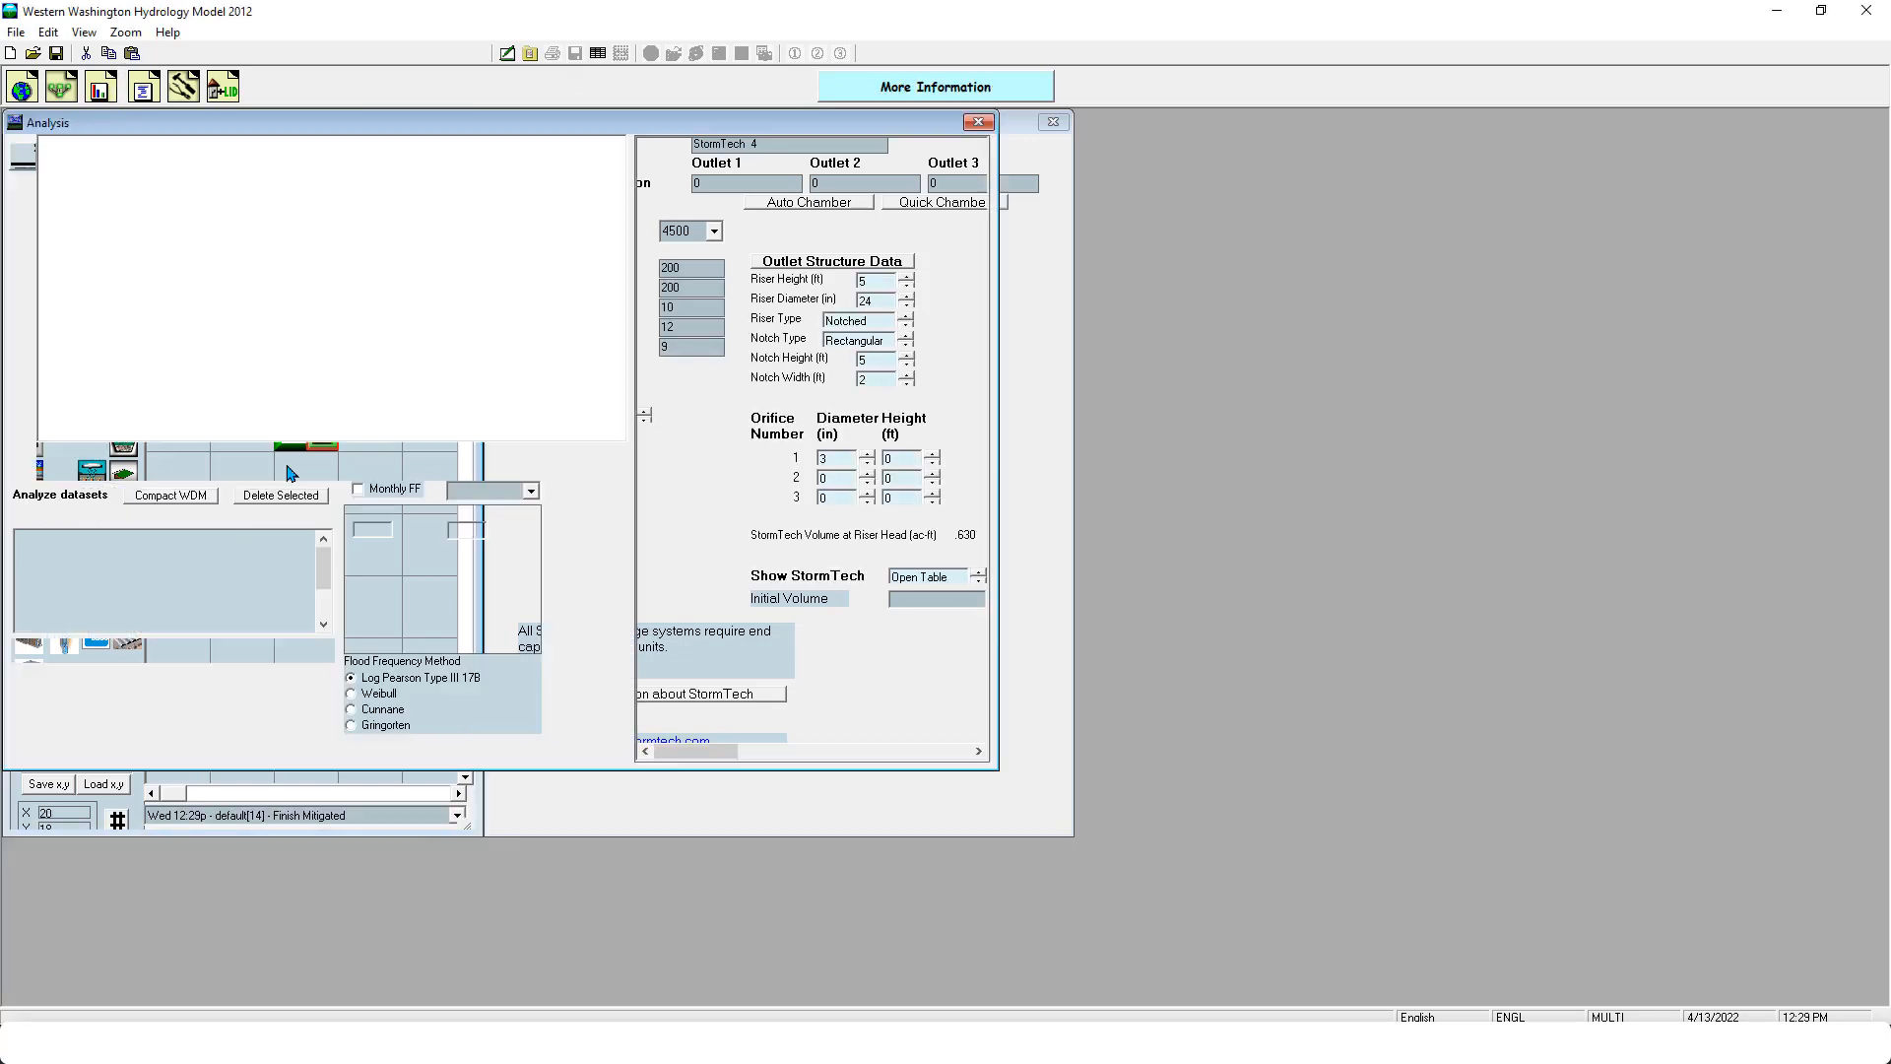
pyautogui.click(286, 653)
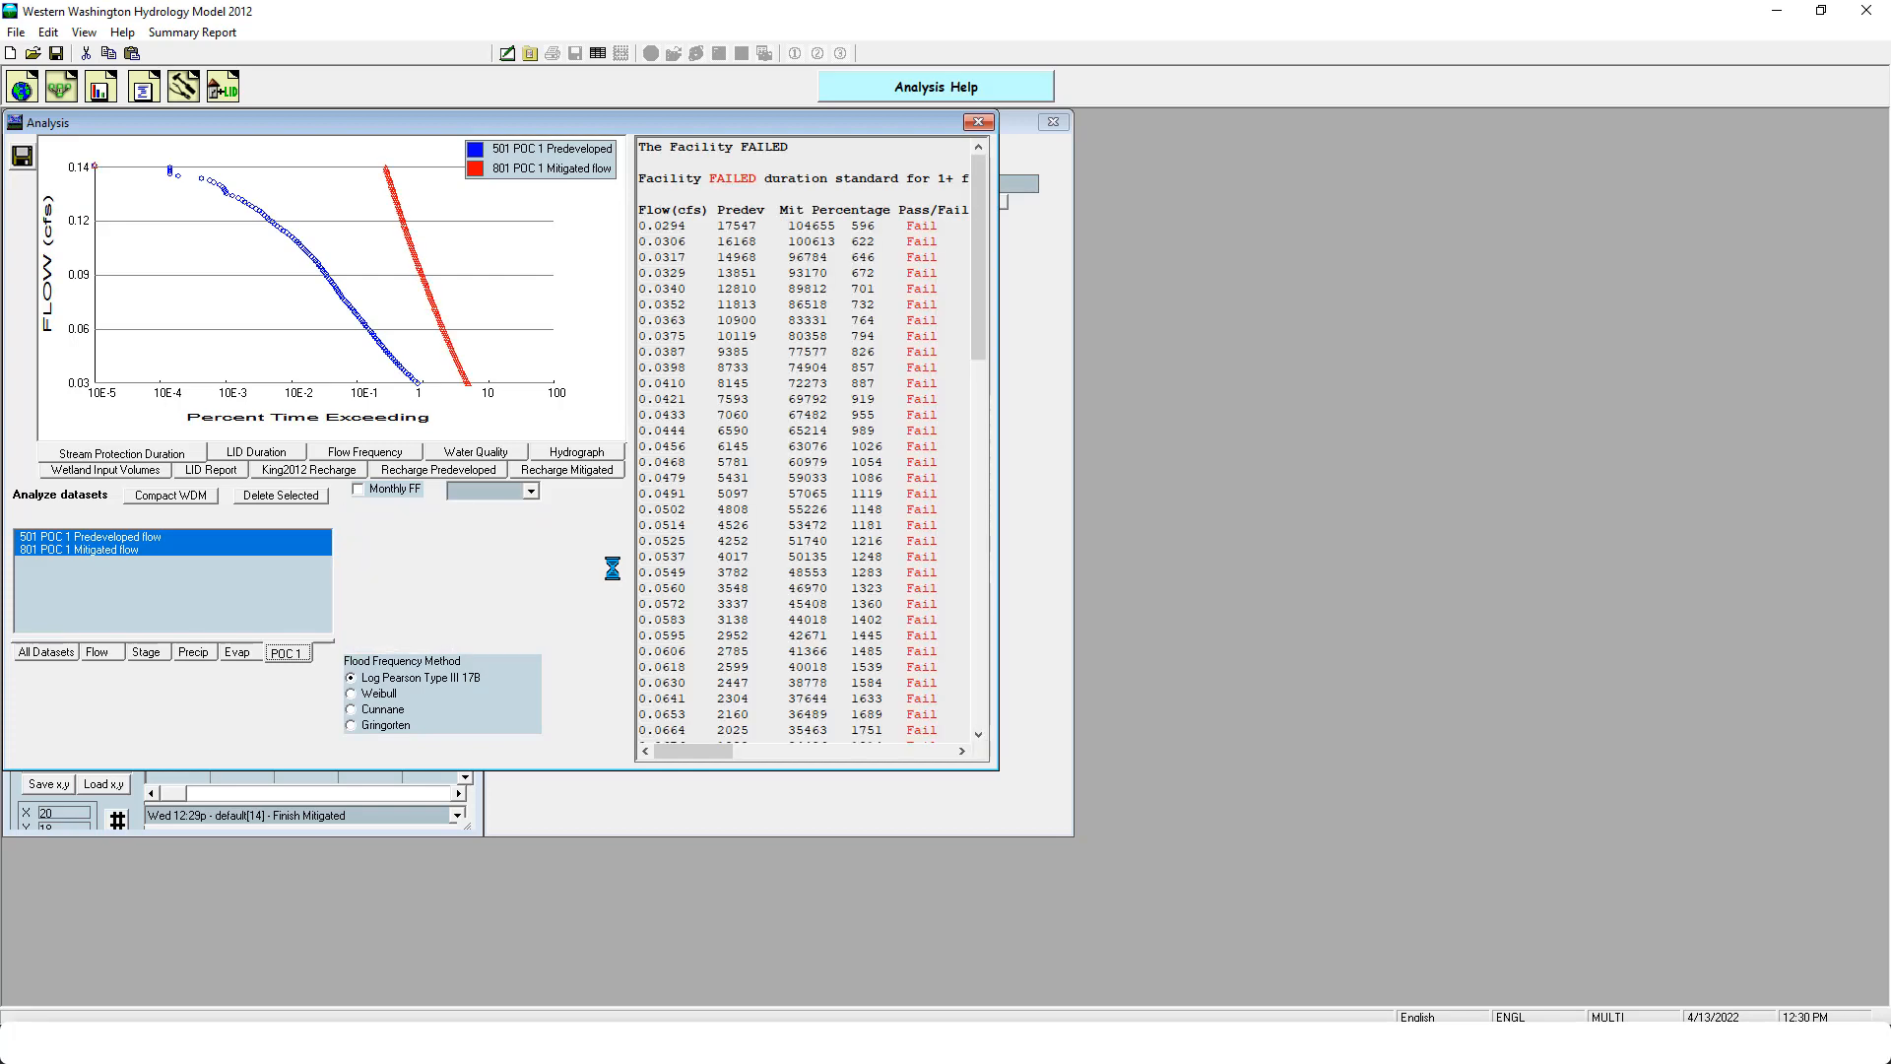
pyautogui.click(978, 123)
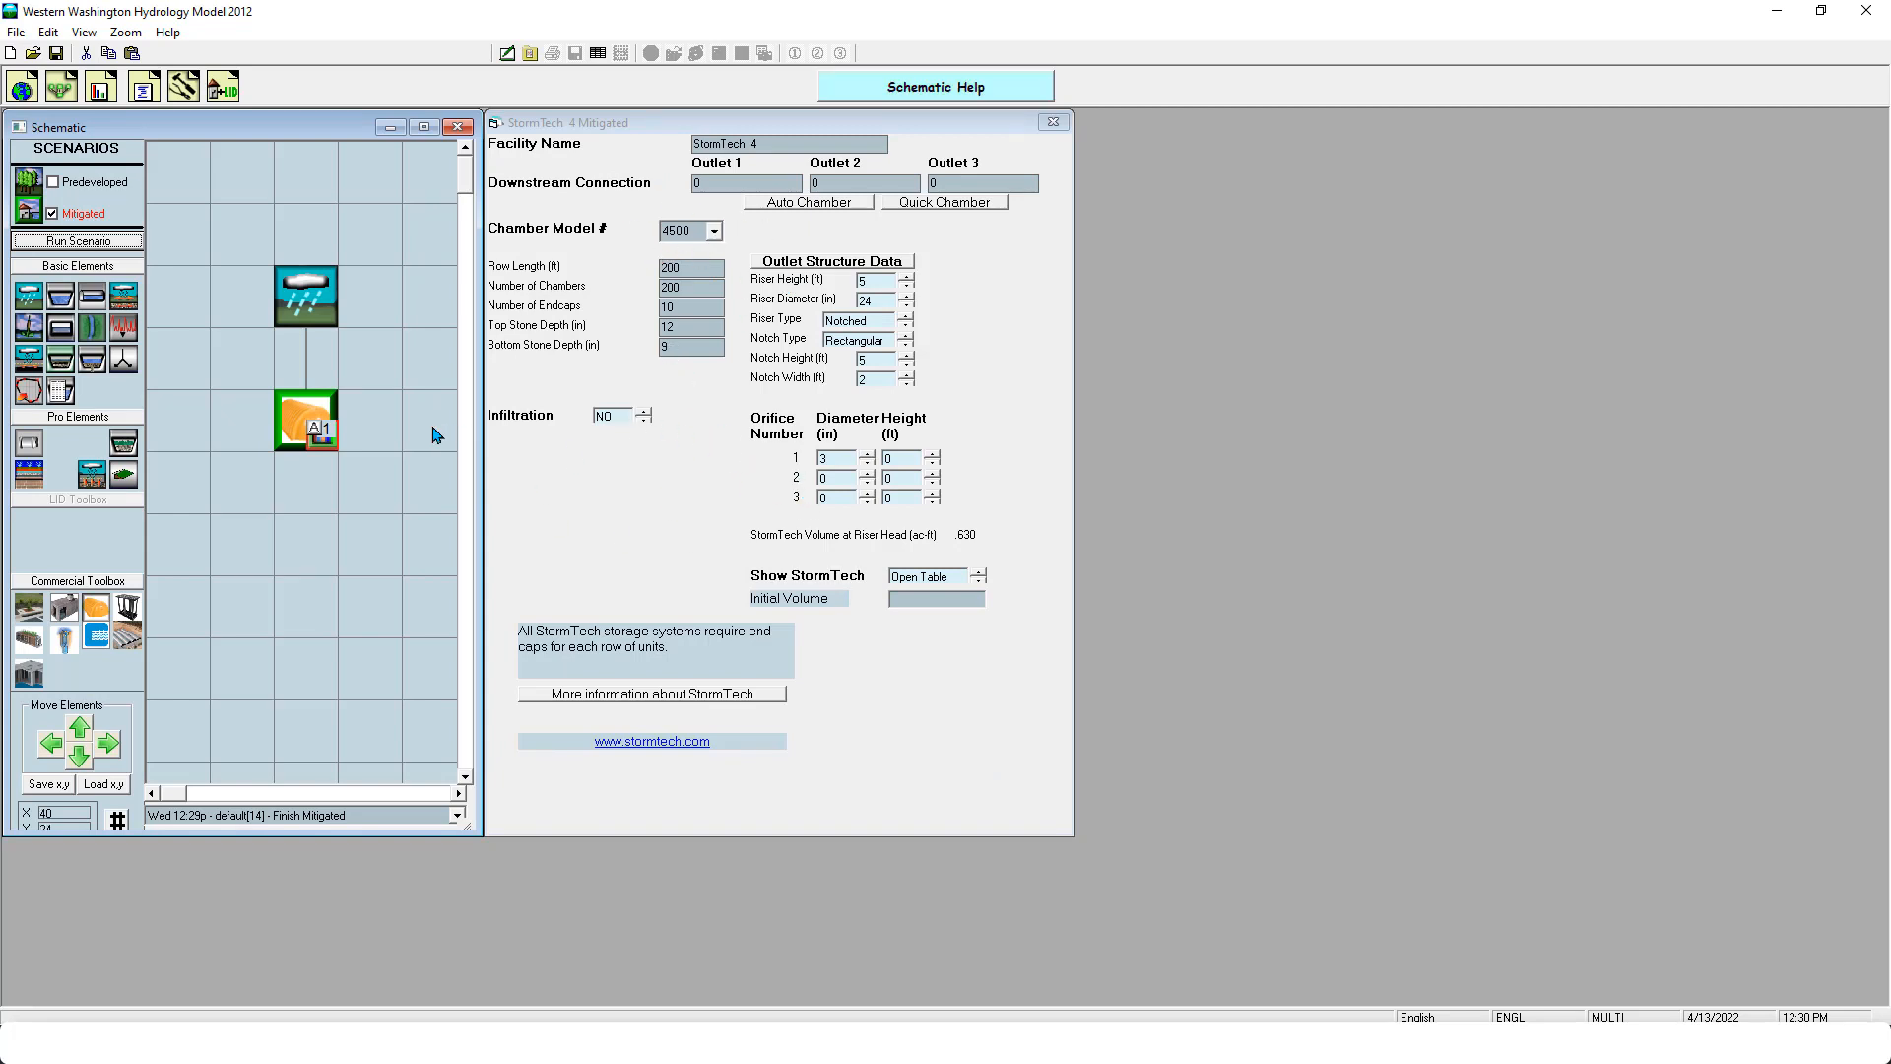
# - Delete the StormTech from the Mitigated schematic and place a Brentwood element below the basin
pyautogui.rightClick(325, 429)
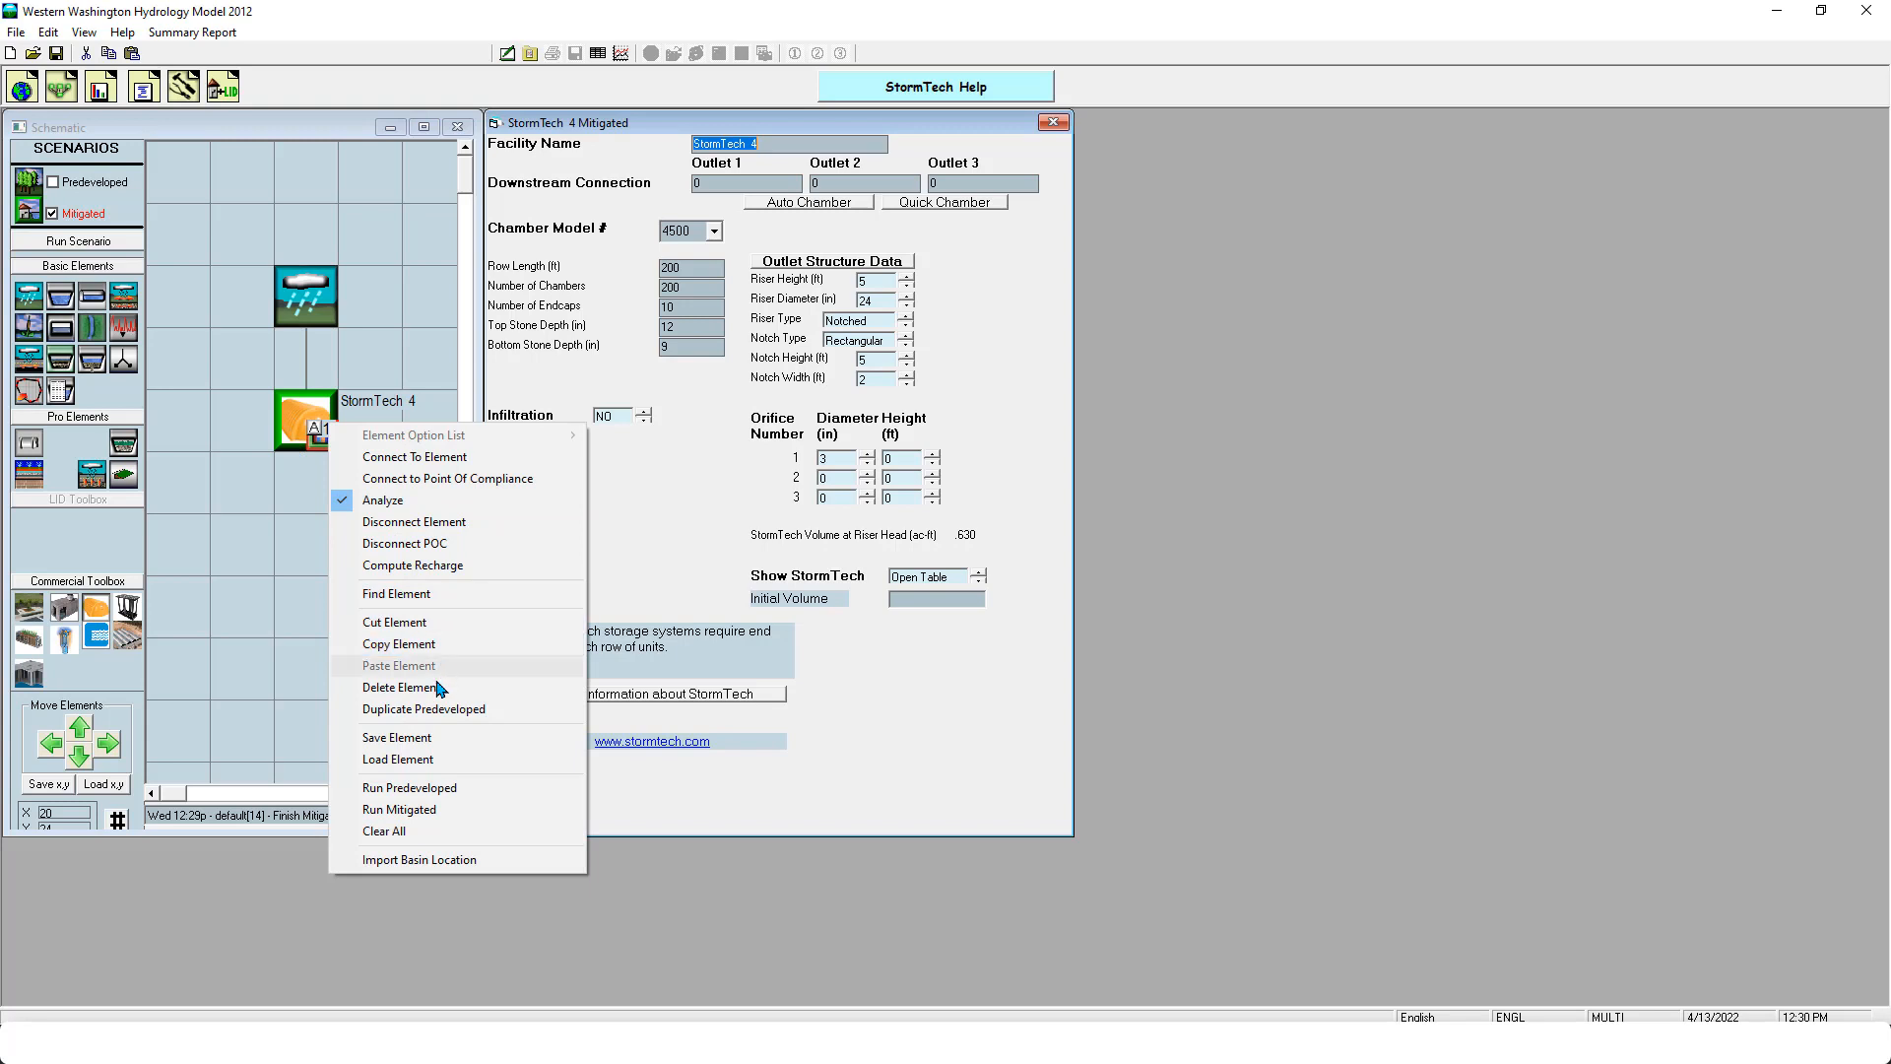
pyautogui.click(399, 687)
pyautogui.moveTo(127, 606); pyautogui.dragTo(308, 419)
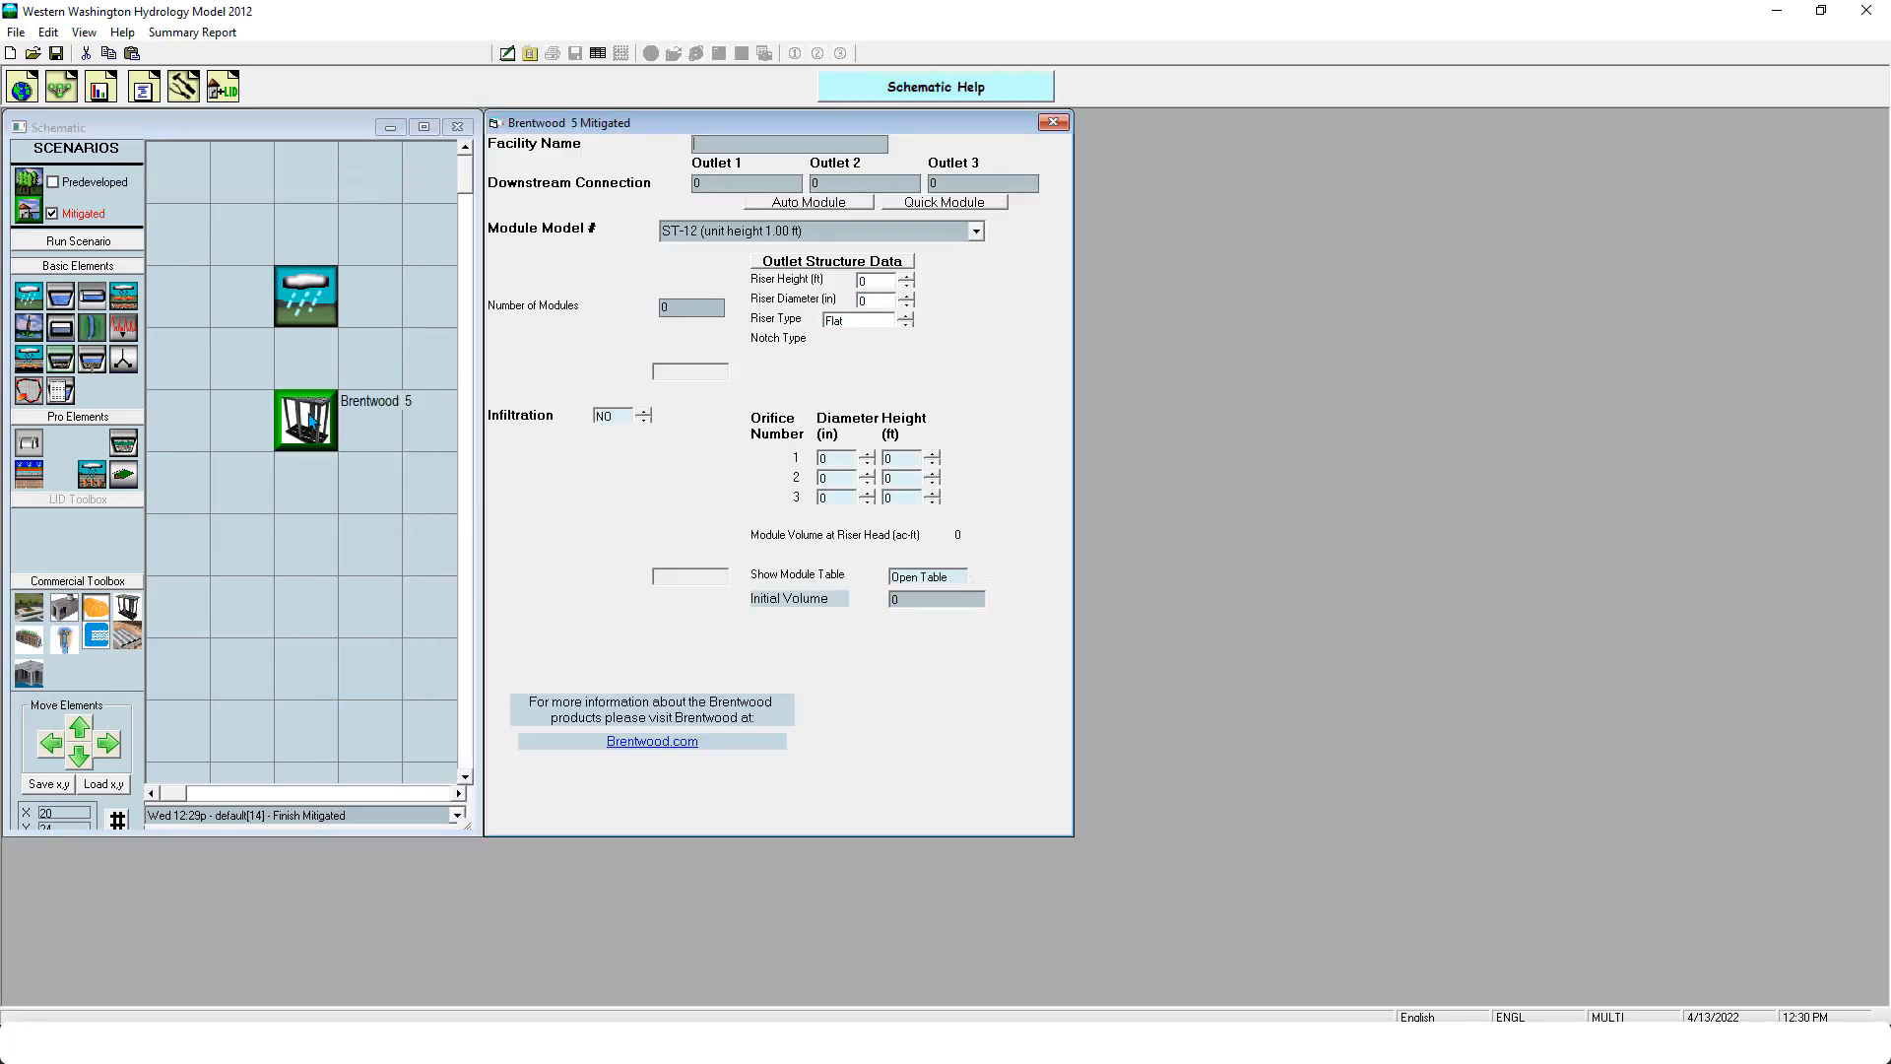
# - View the available Brentwood module models, leaving ST-12 selected
pyautogui.click(975, 230)
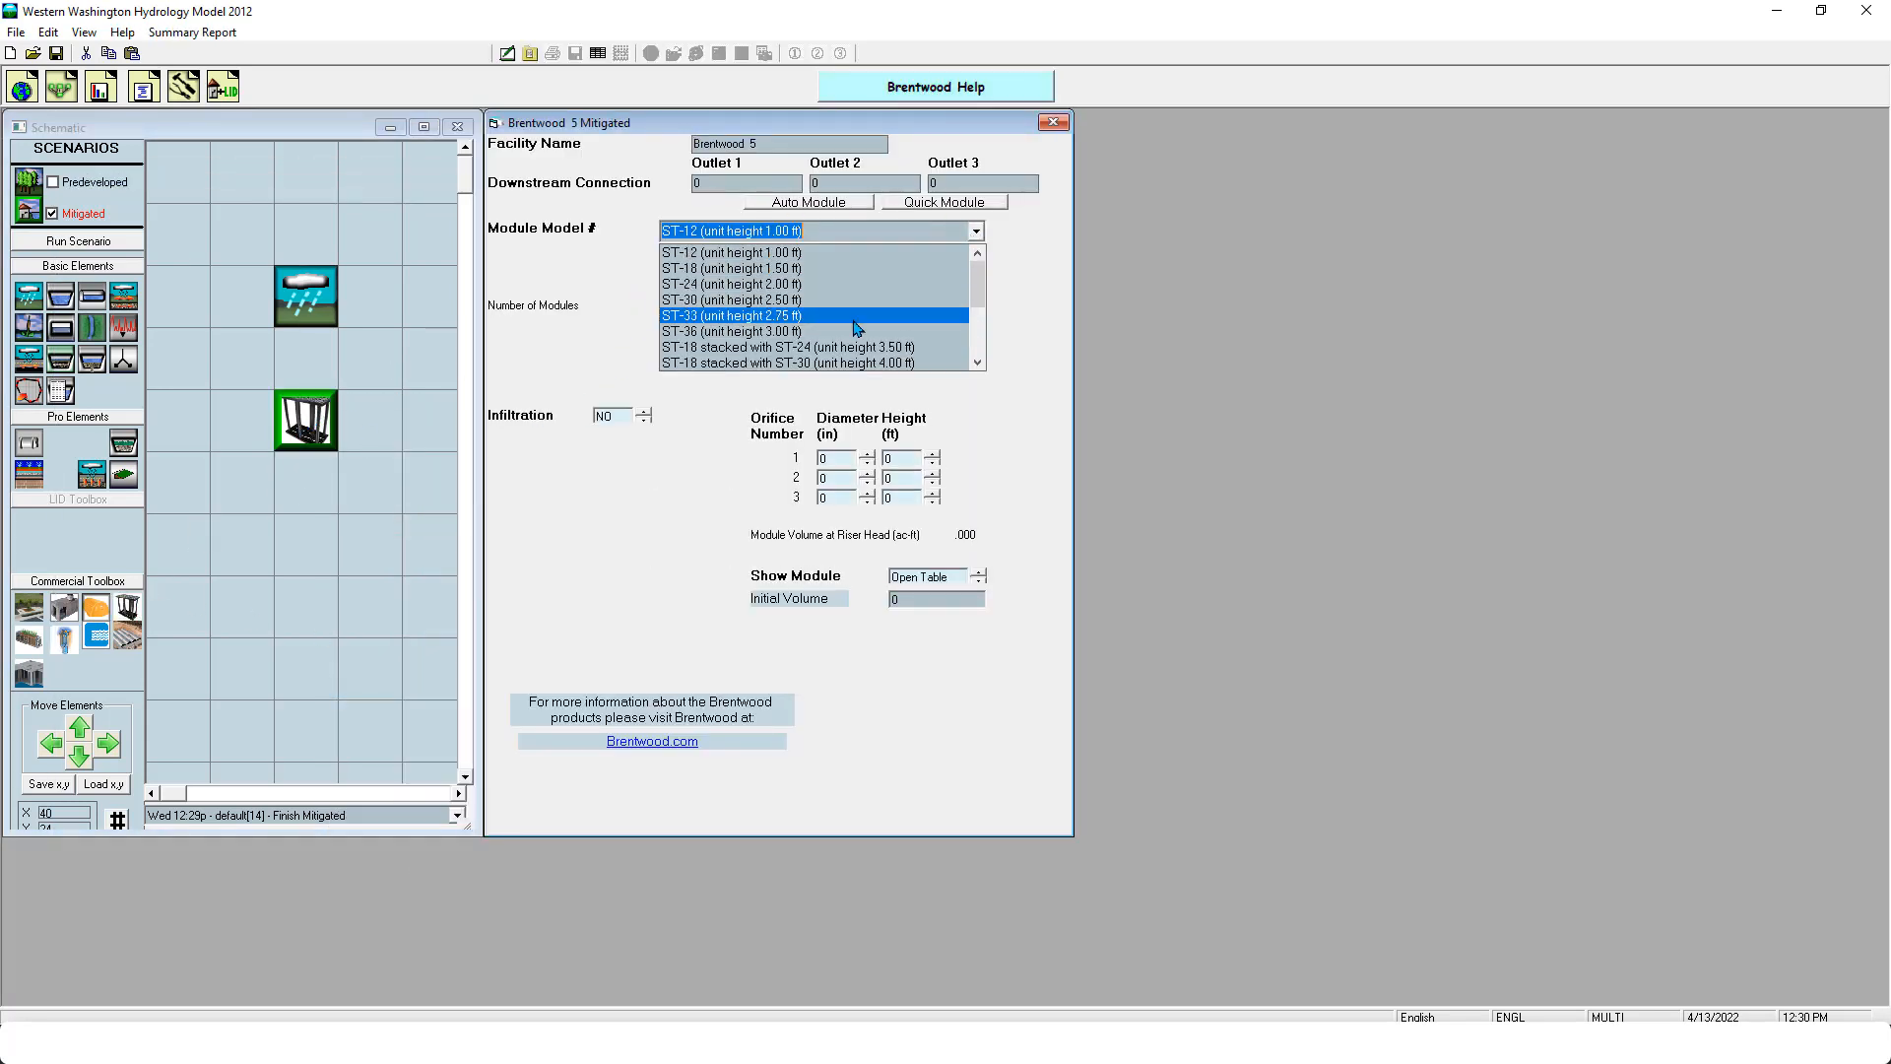
pyautogui.click(725, 472)
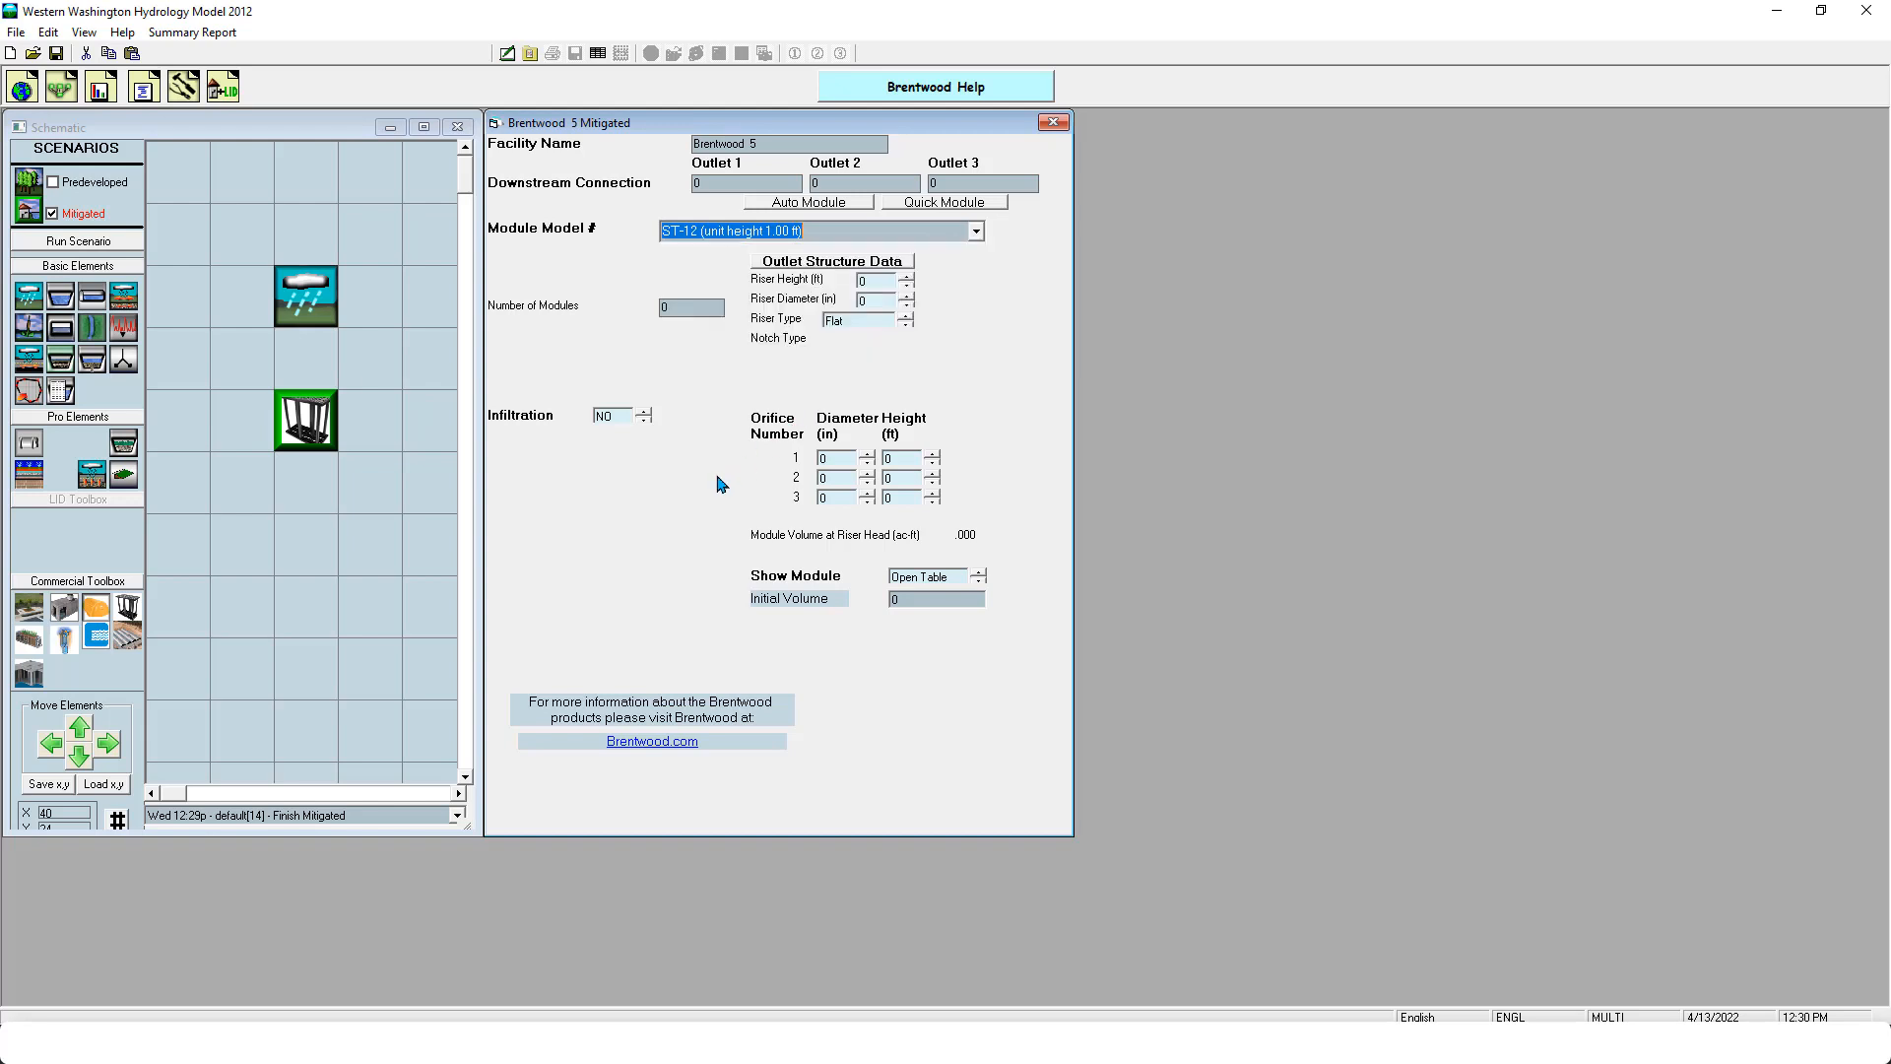
pyautogui.rightClick(317, 418)
pyautogui.click(663, 398)
# - Delete the Brentwood element and place an MWS element in the same cell below the basin
pyautogui.rightClick(309, 411)
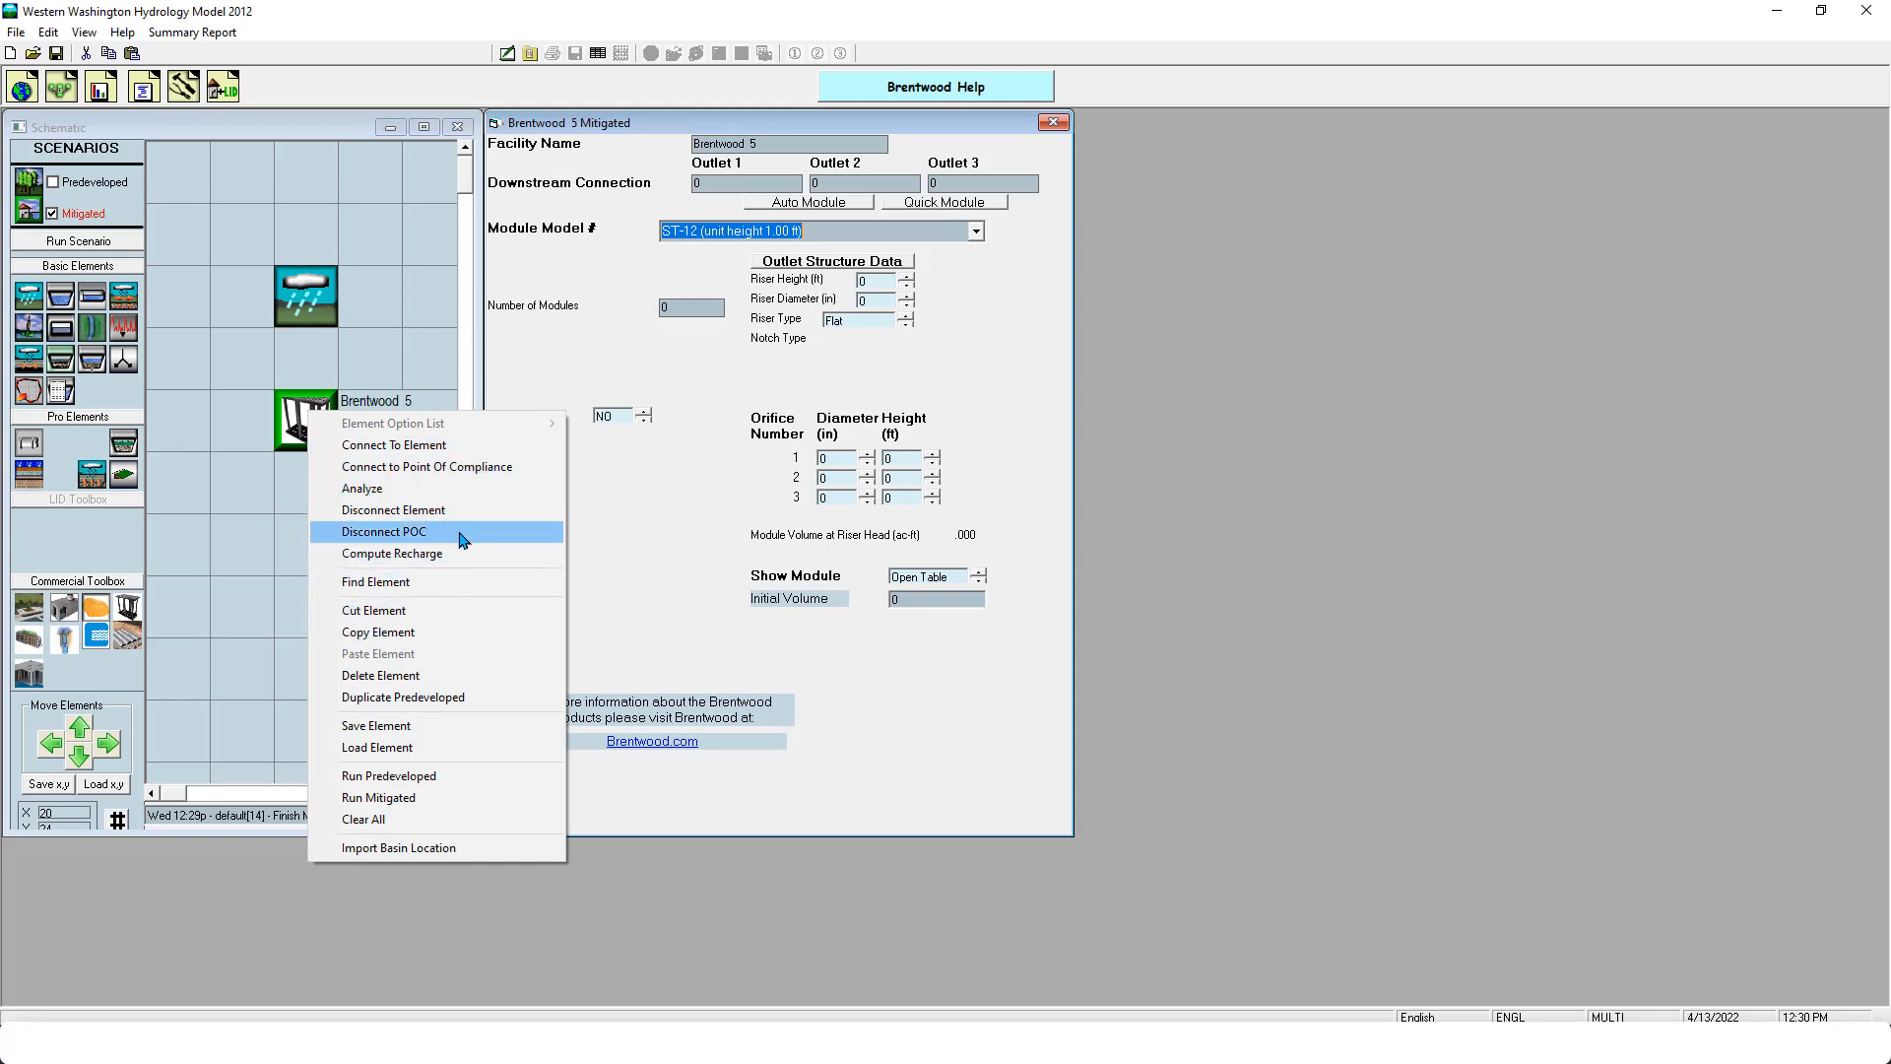
pyautogui.click(439, 676)
pyautogui.moveTo(24, 645); pyautogui.dragTo(313, 430)
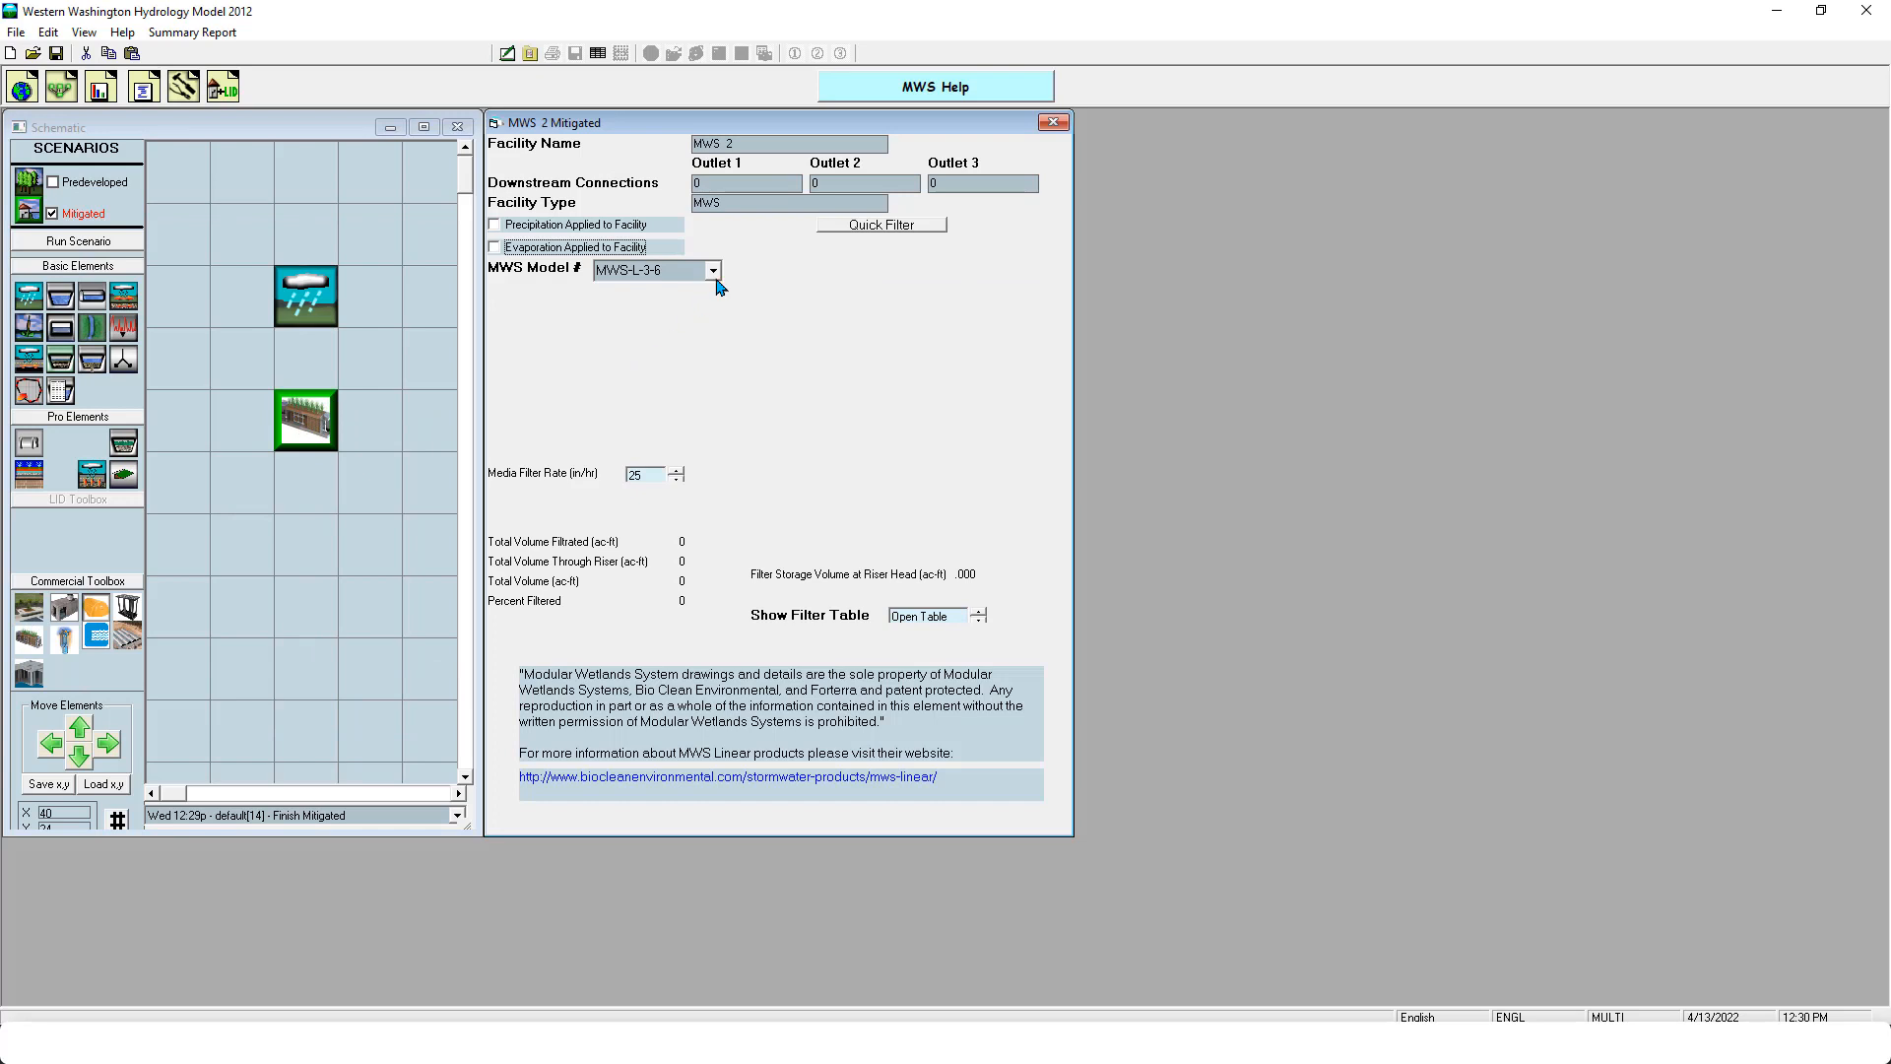
# - Connect the basin's flow, including interflow, to the MWS element below it
pyautogui.rightClick(301, 293)
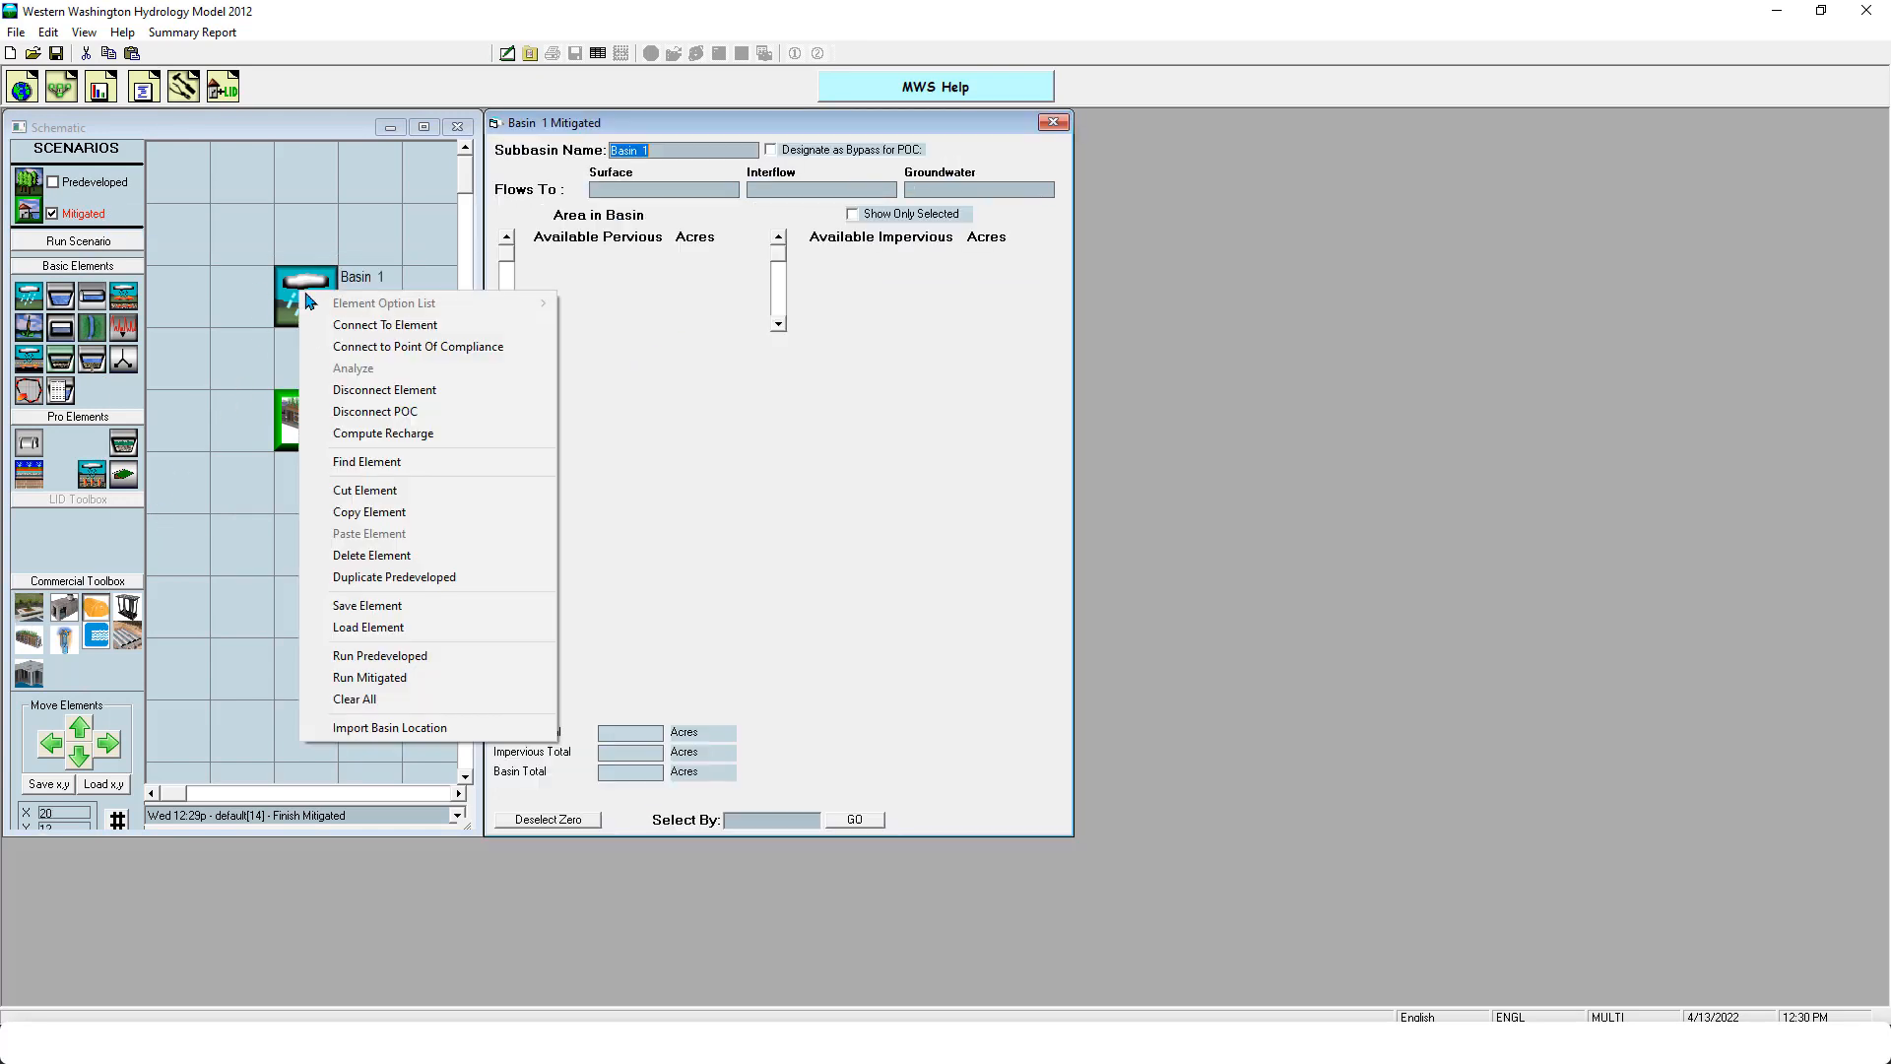
pyautogui.click(313, 331)
pyautogui.click(306, 426)
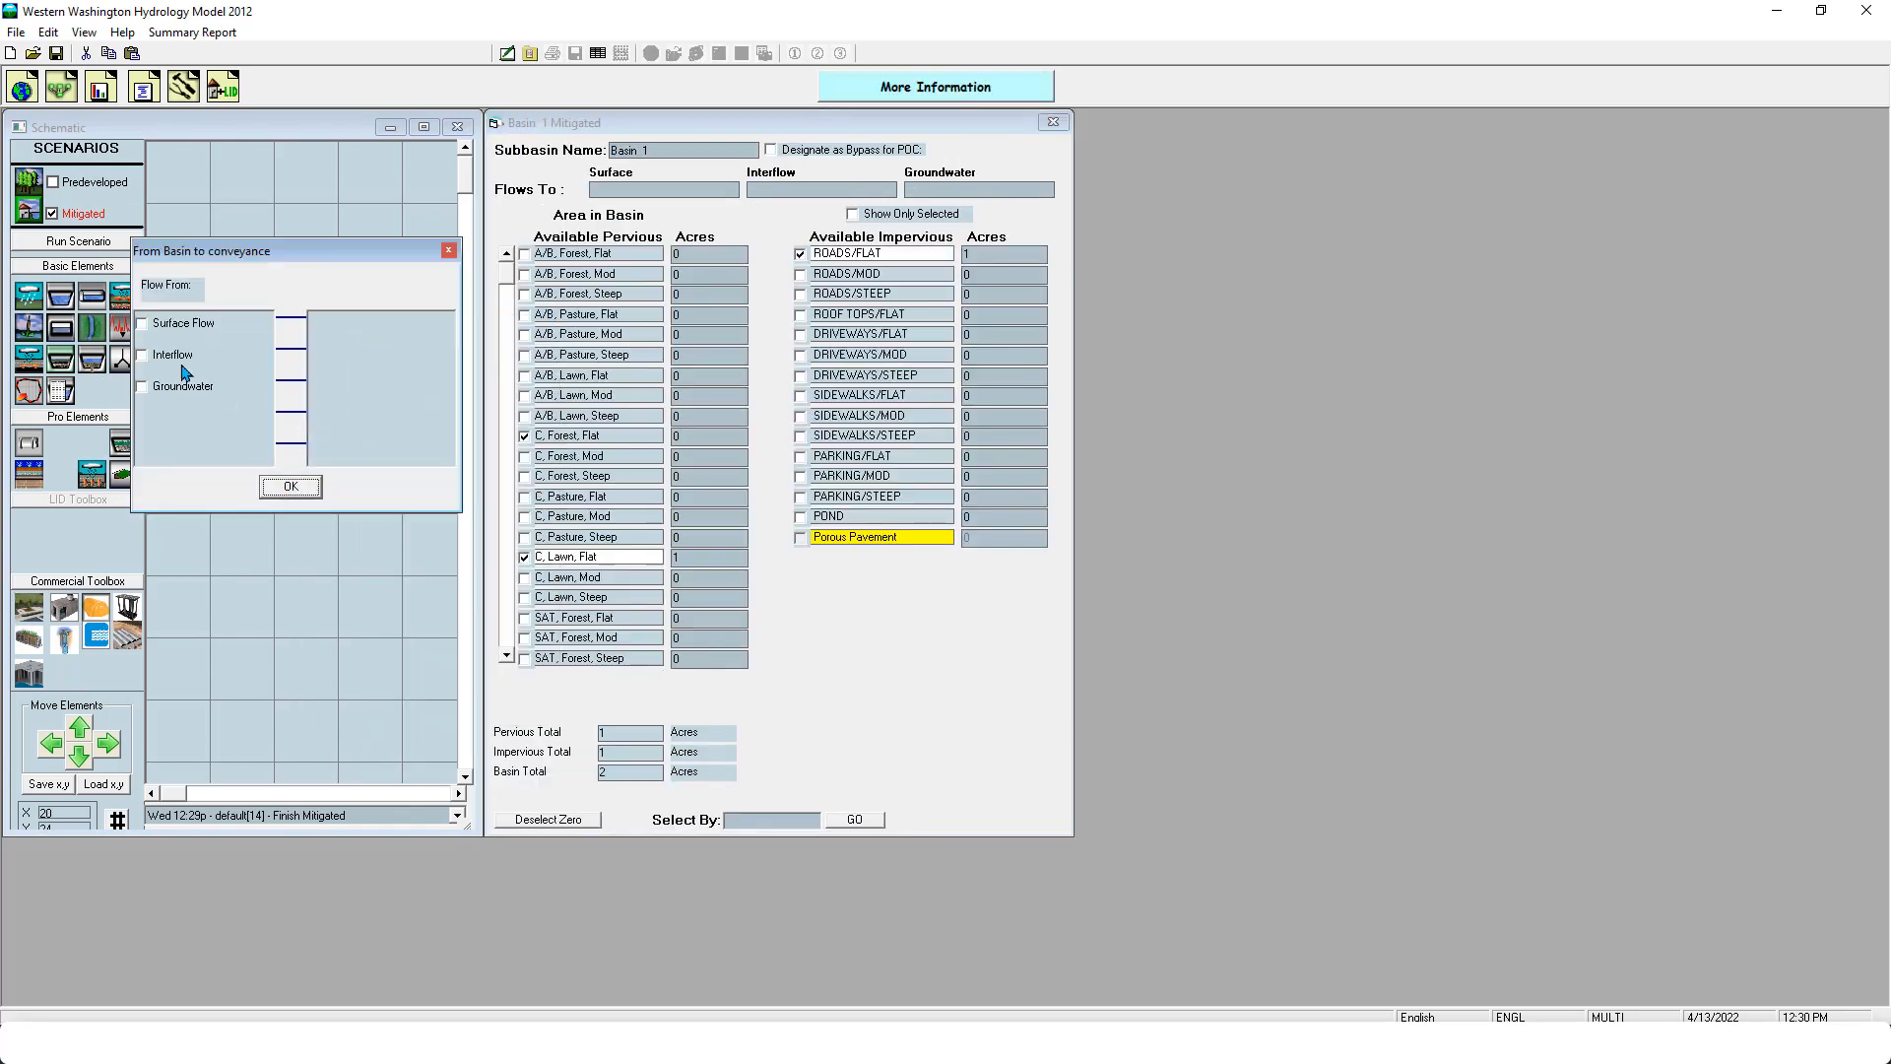
pyautogui.click(173, 355)
pyautogui.click(291, 485)
# - Connect outlets 1 and 2 of the MWS to point of compliance 1
pyautogui.rightClick(290, 417)
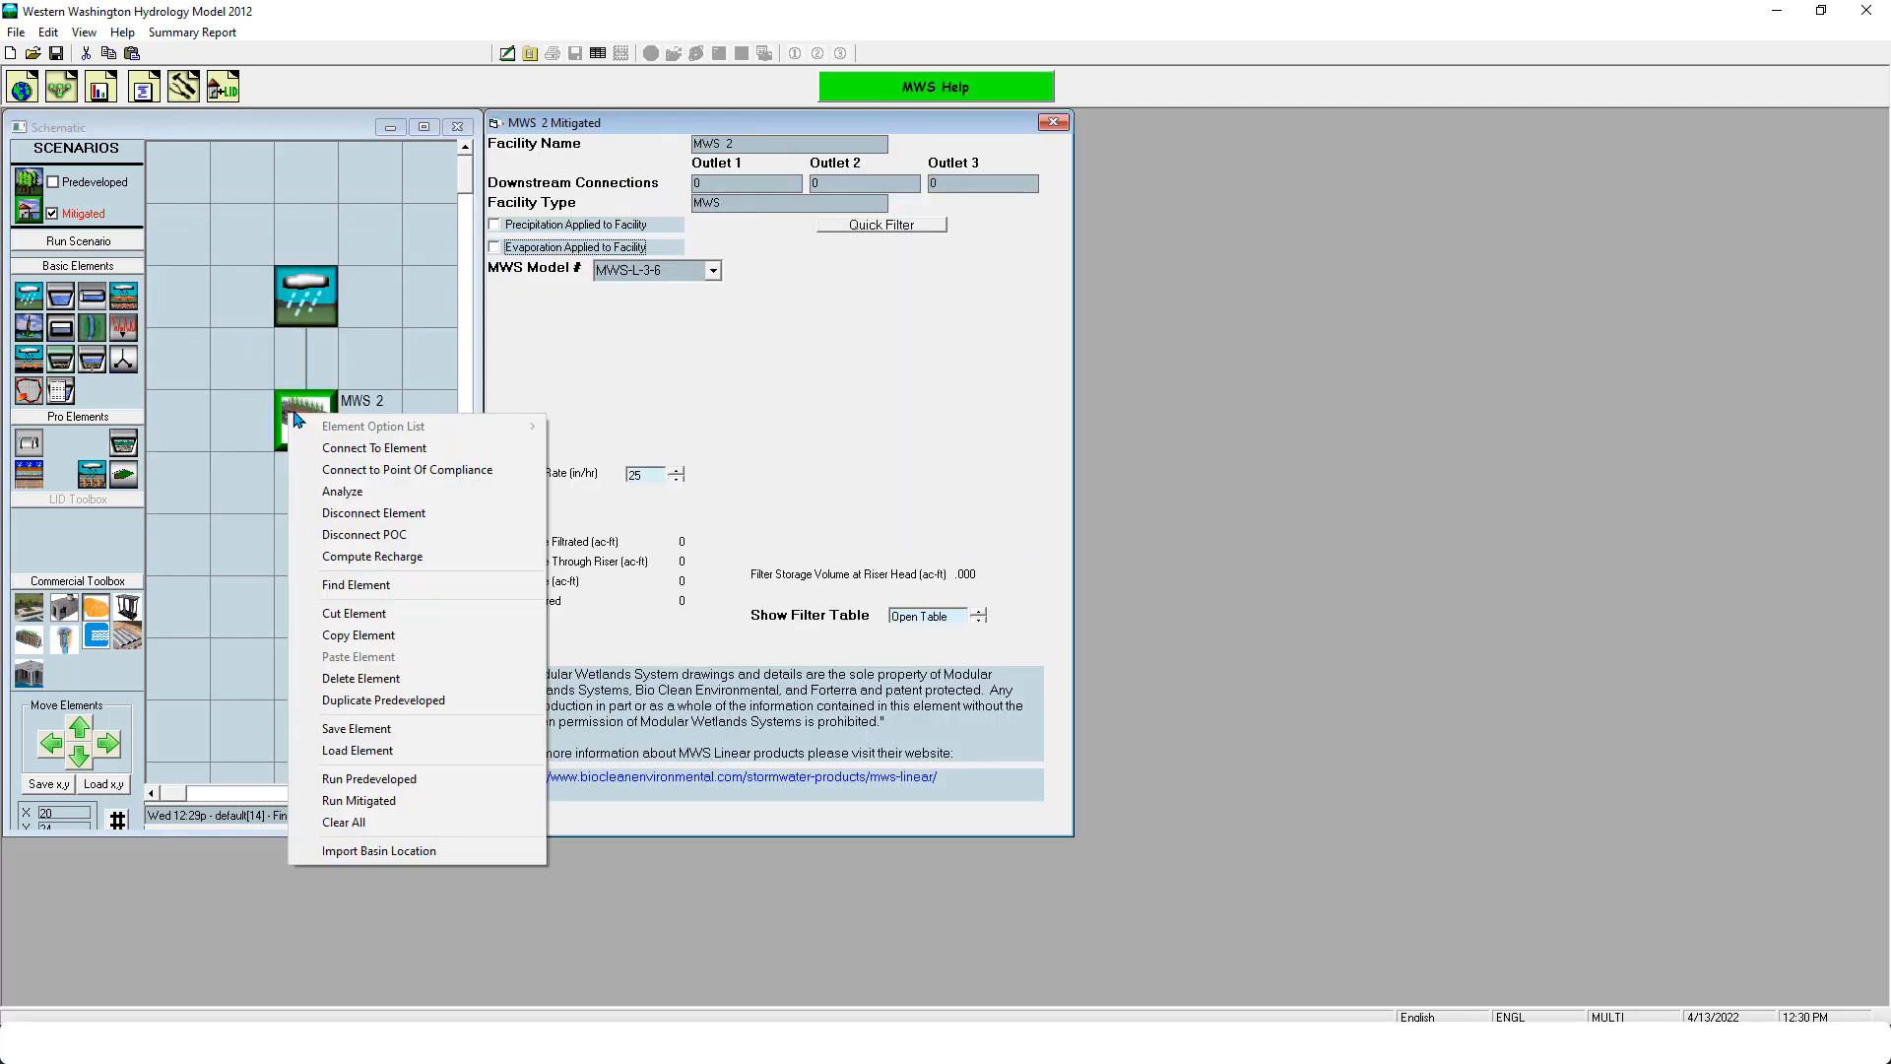
pyautogui.click(317, 470)
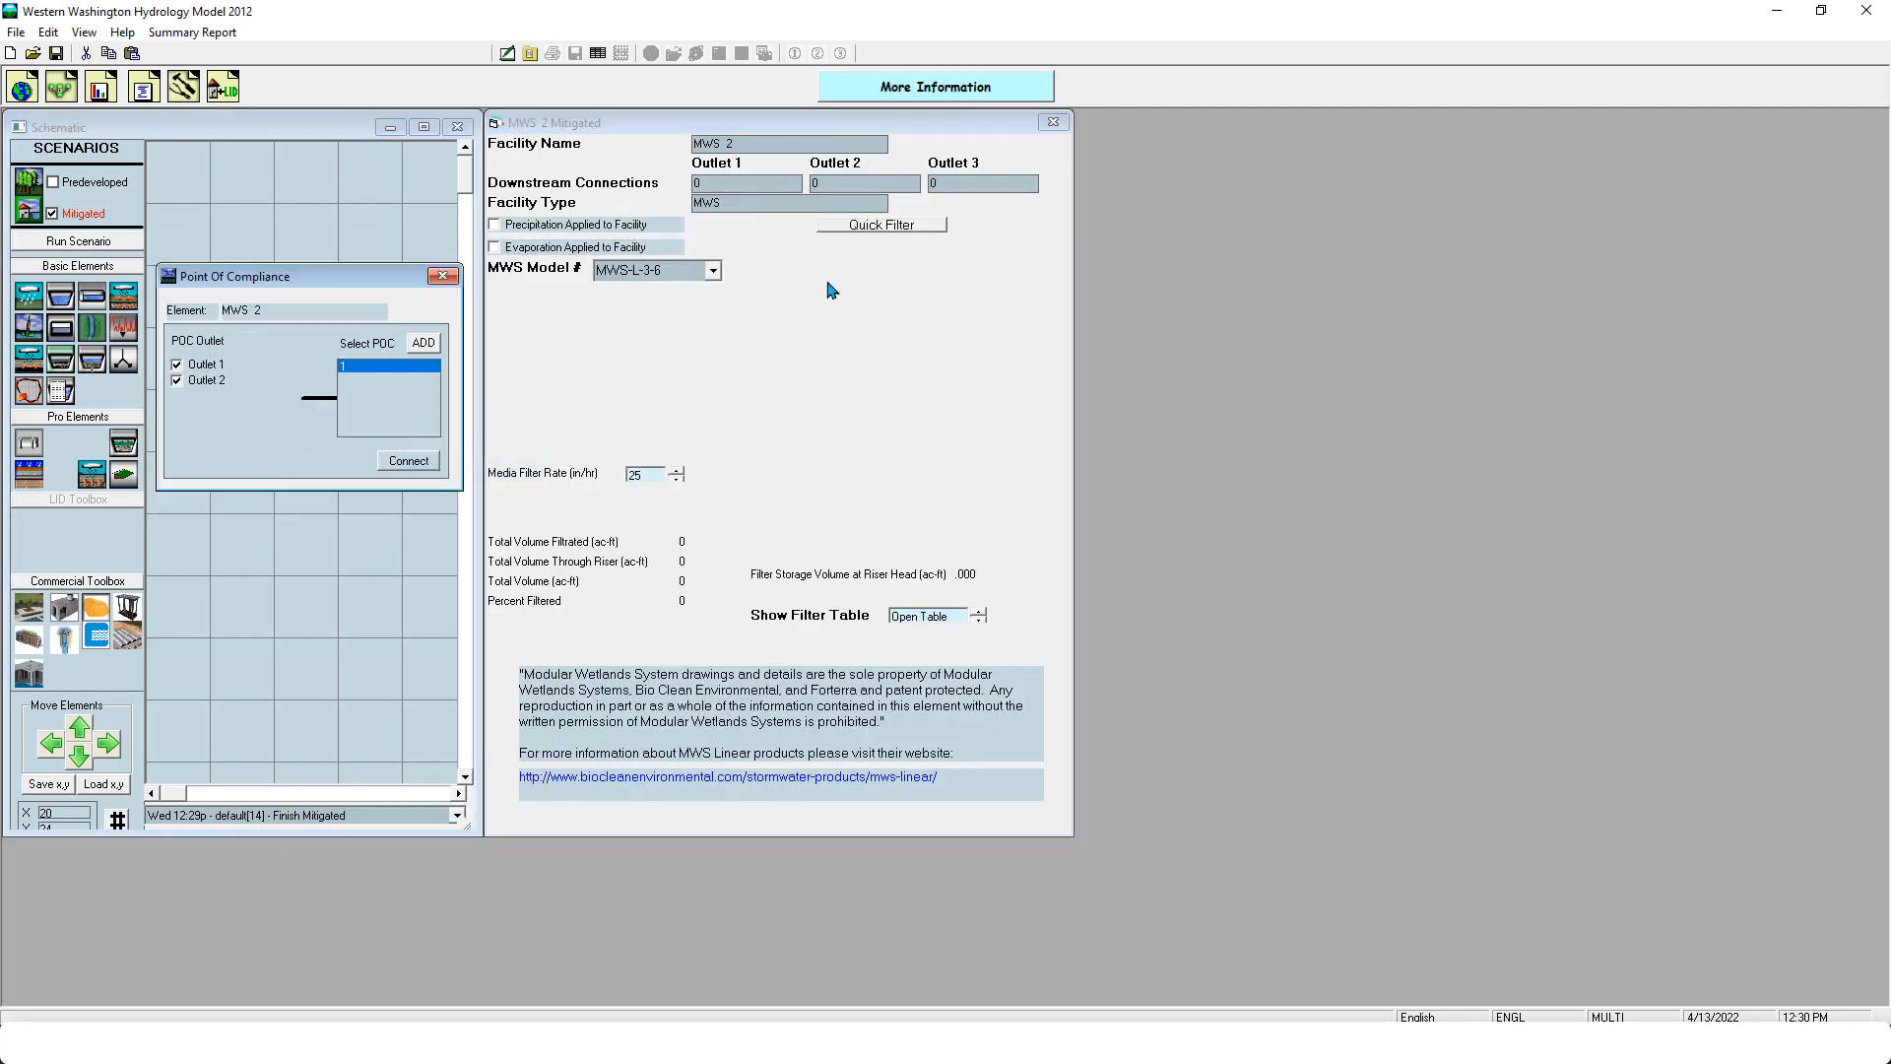
pyautogui.click(413, 459)
# - Look through the available MWS models and set the model to MWS-L-8-24
pyautogui.click(713, 270)
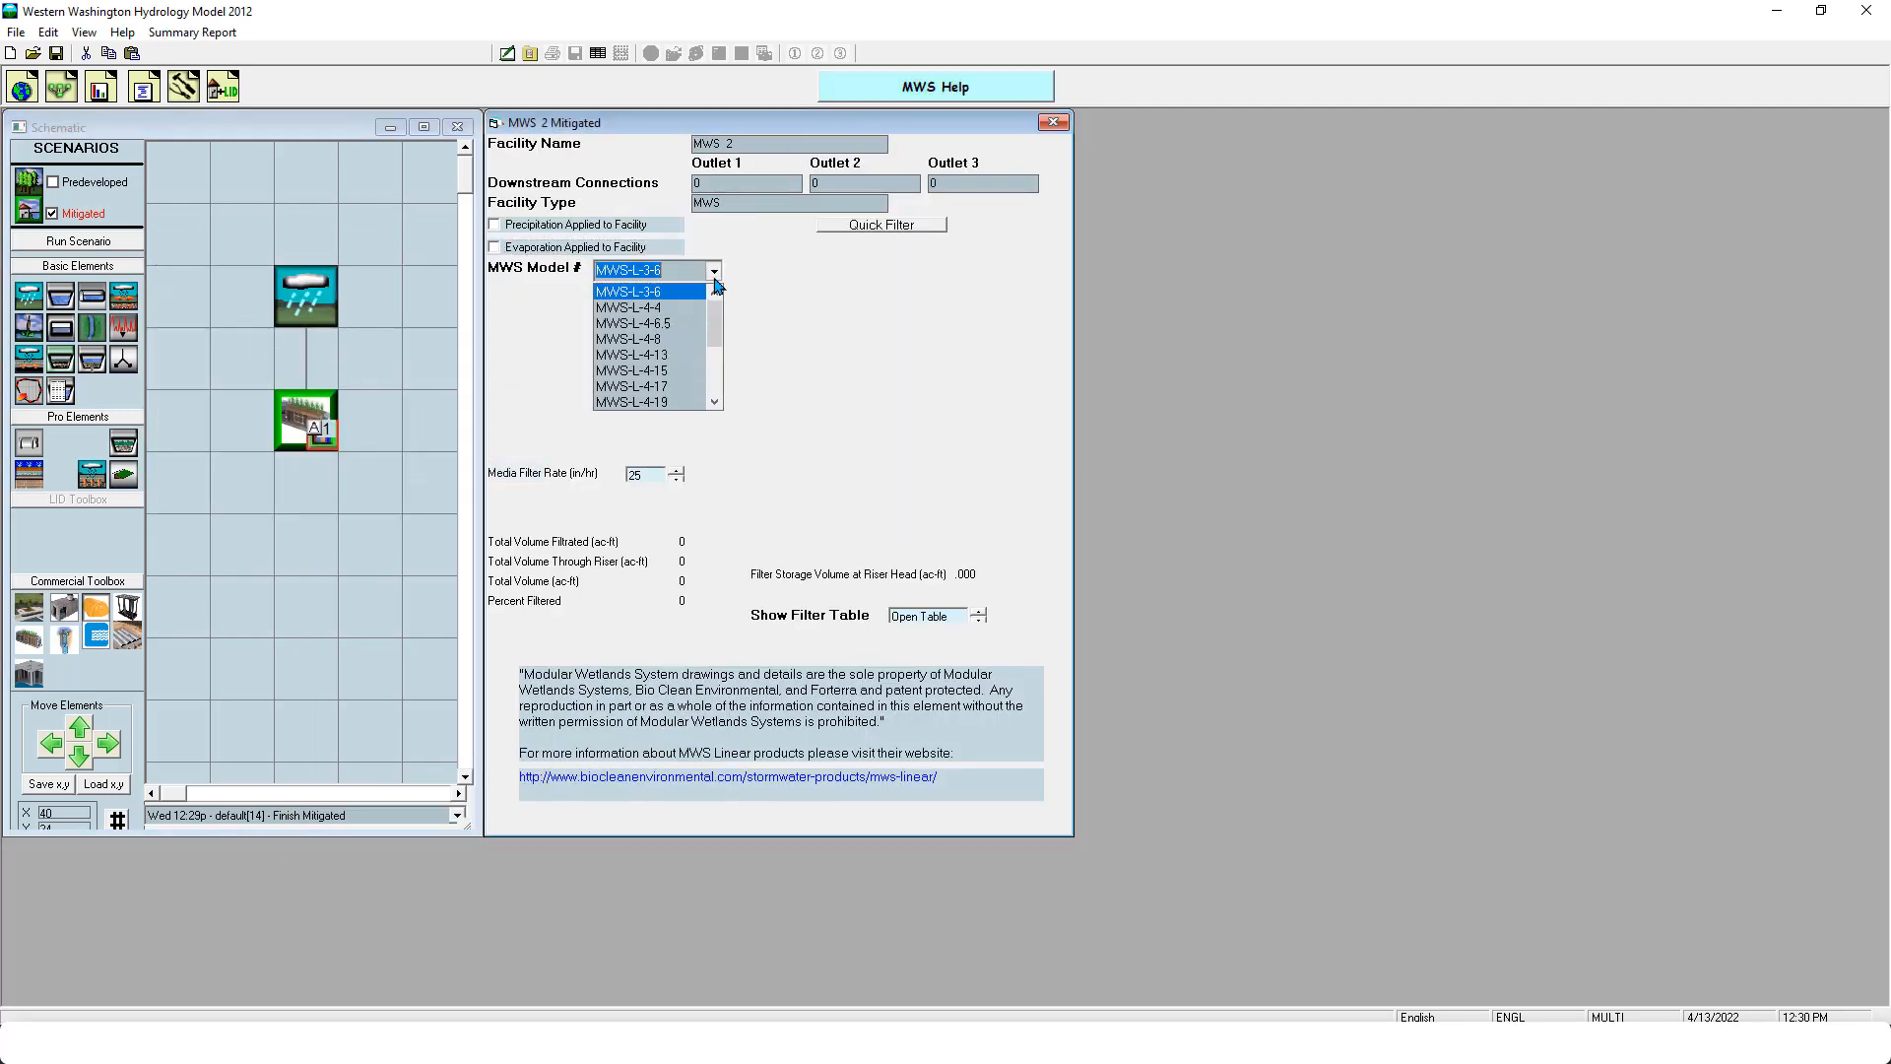
pyautogui.moveTo(713, 327); pyautogui.dragTo(719, 394)
pyautogui.click(802, 333)
pyautogui.click(713, 270)
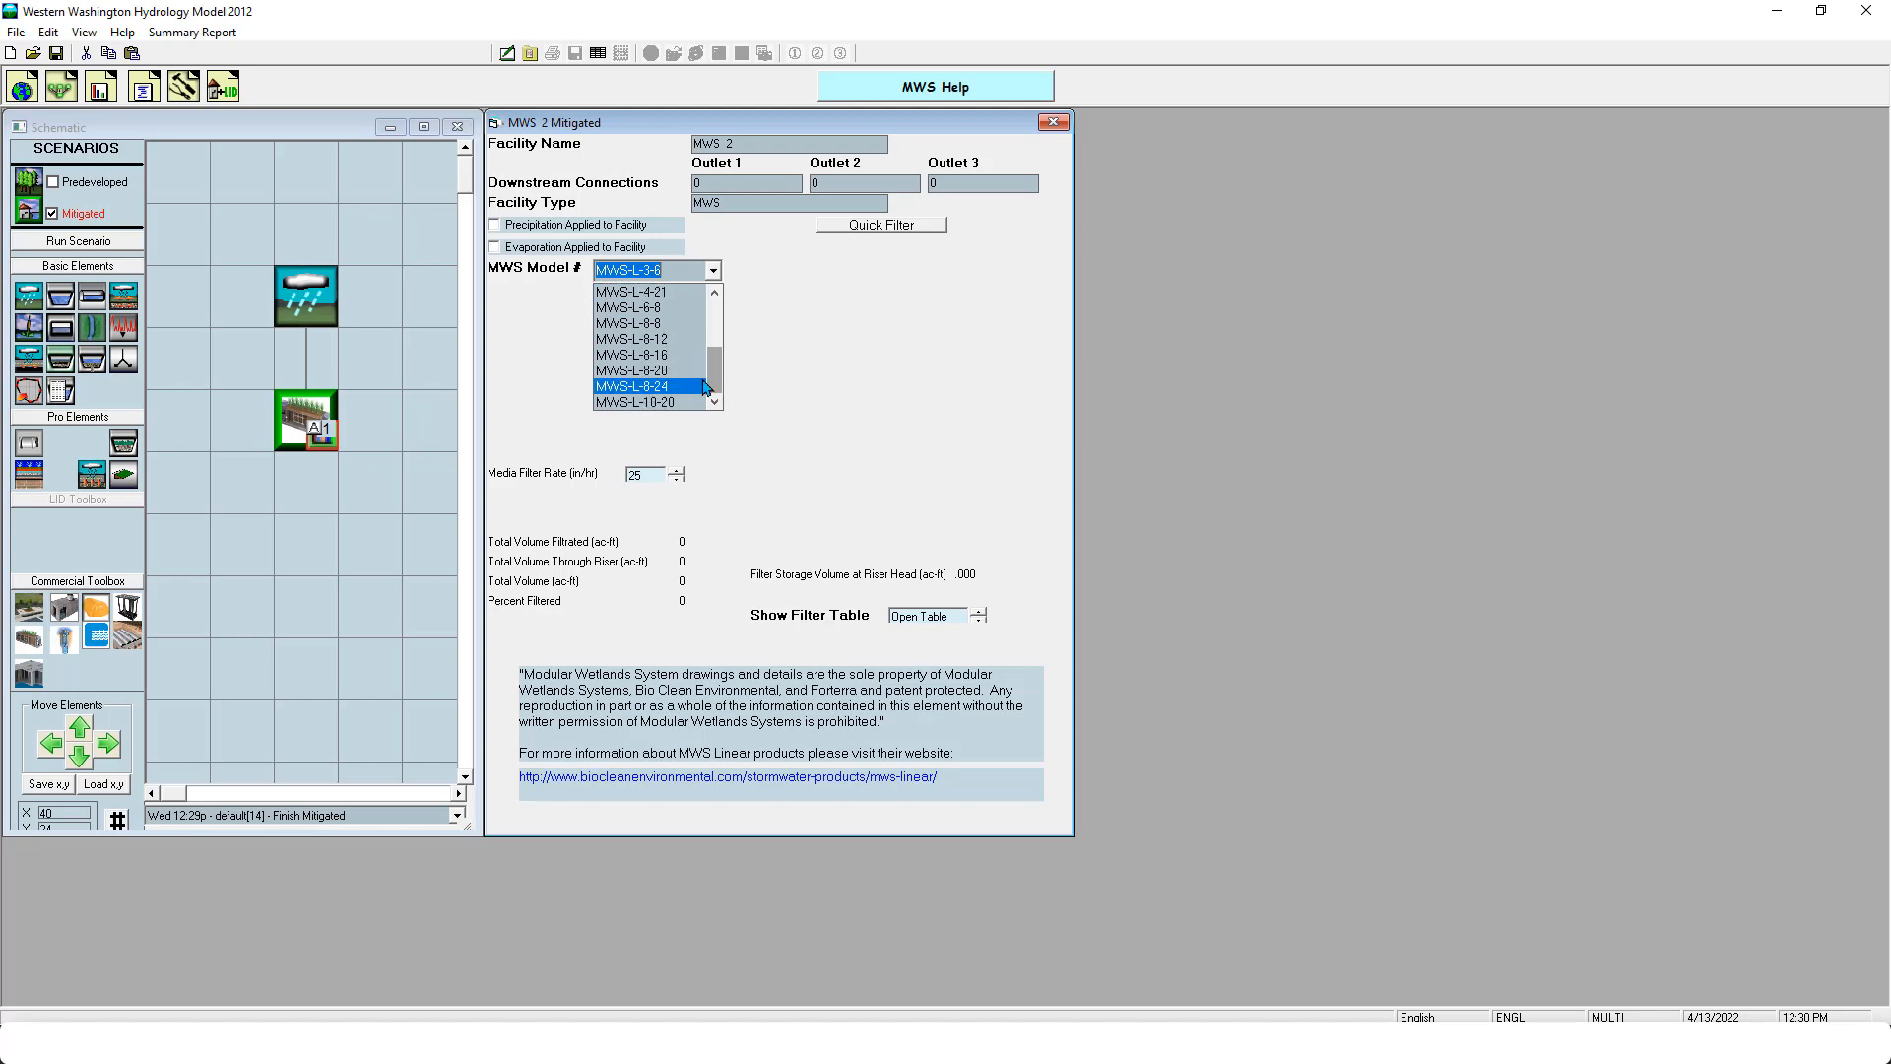
pyautogui.moveTo(715, 381); pyautogui.dragTo(717, 401)
pyautogui.click(680, 387)
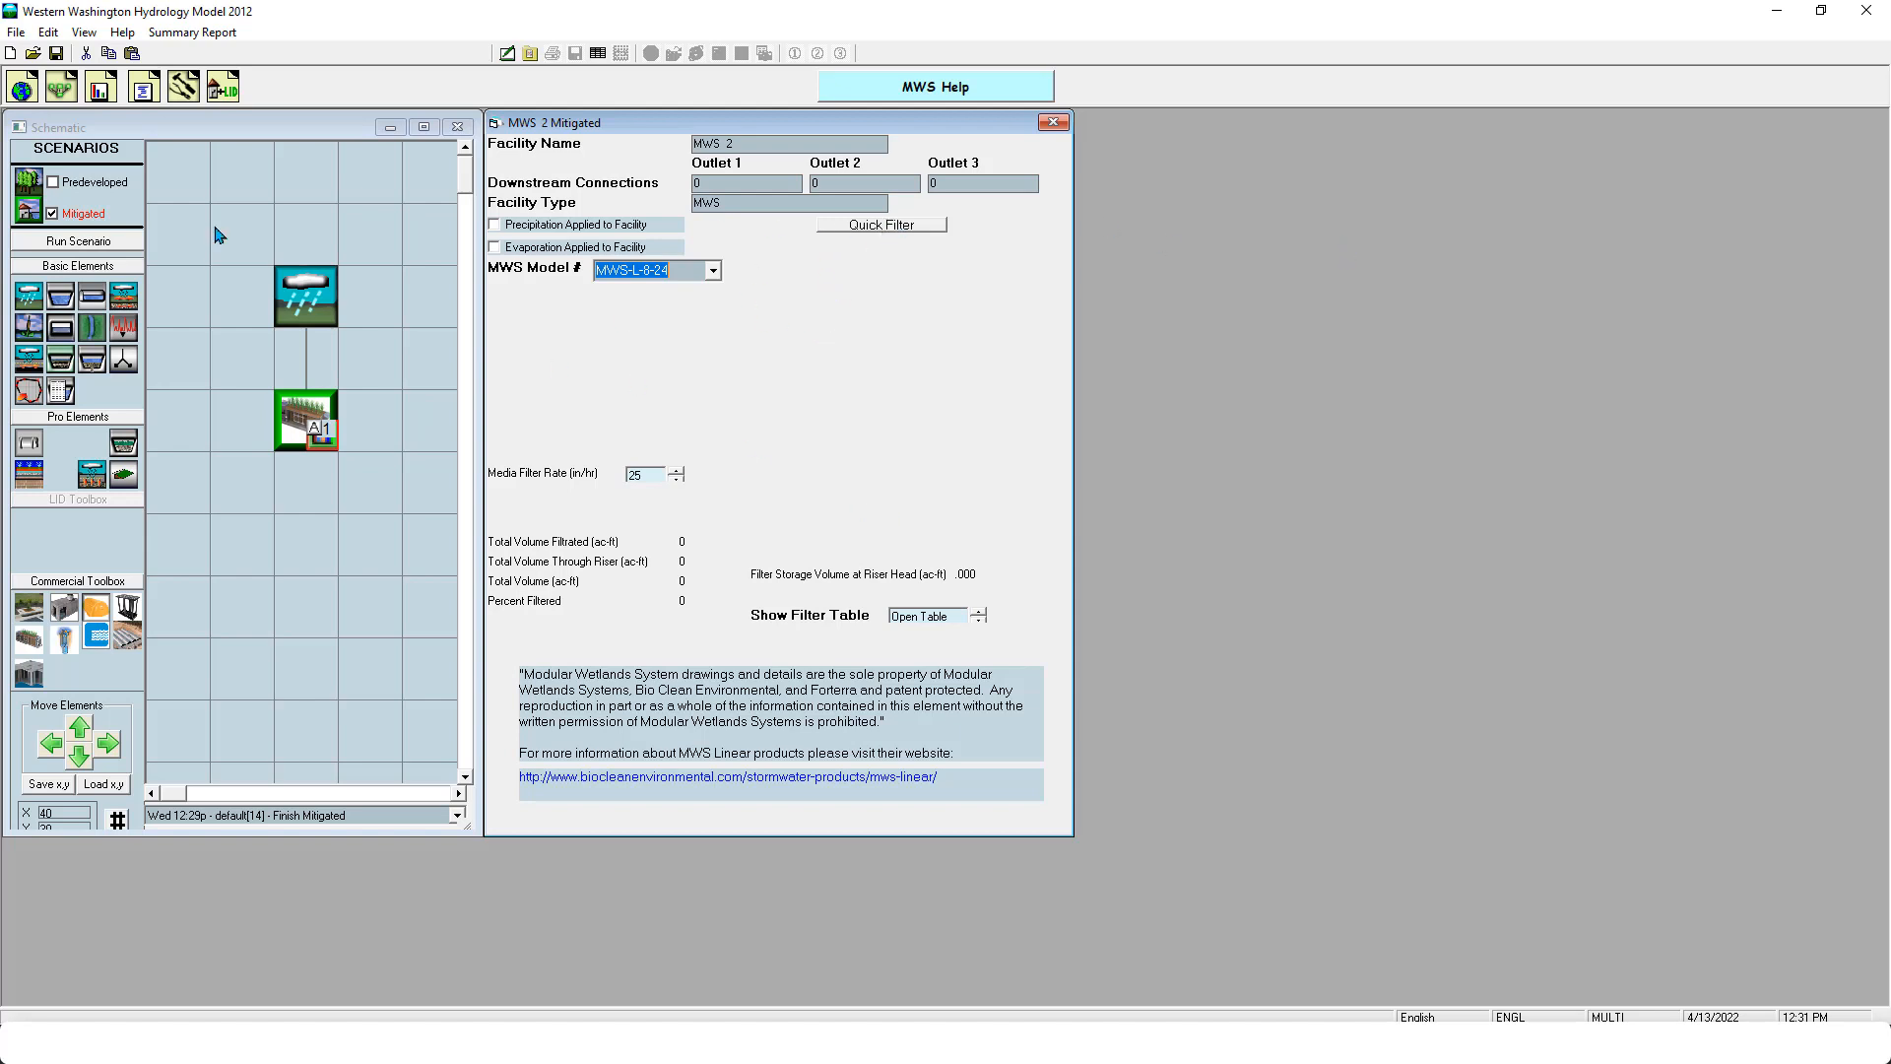
# - Run the Mitigated scenario with the MWS, examine the POC 1 duration results, and return to the MWS filtration totals
pyautogui.click(120, 243)
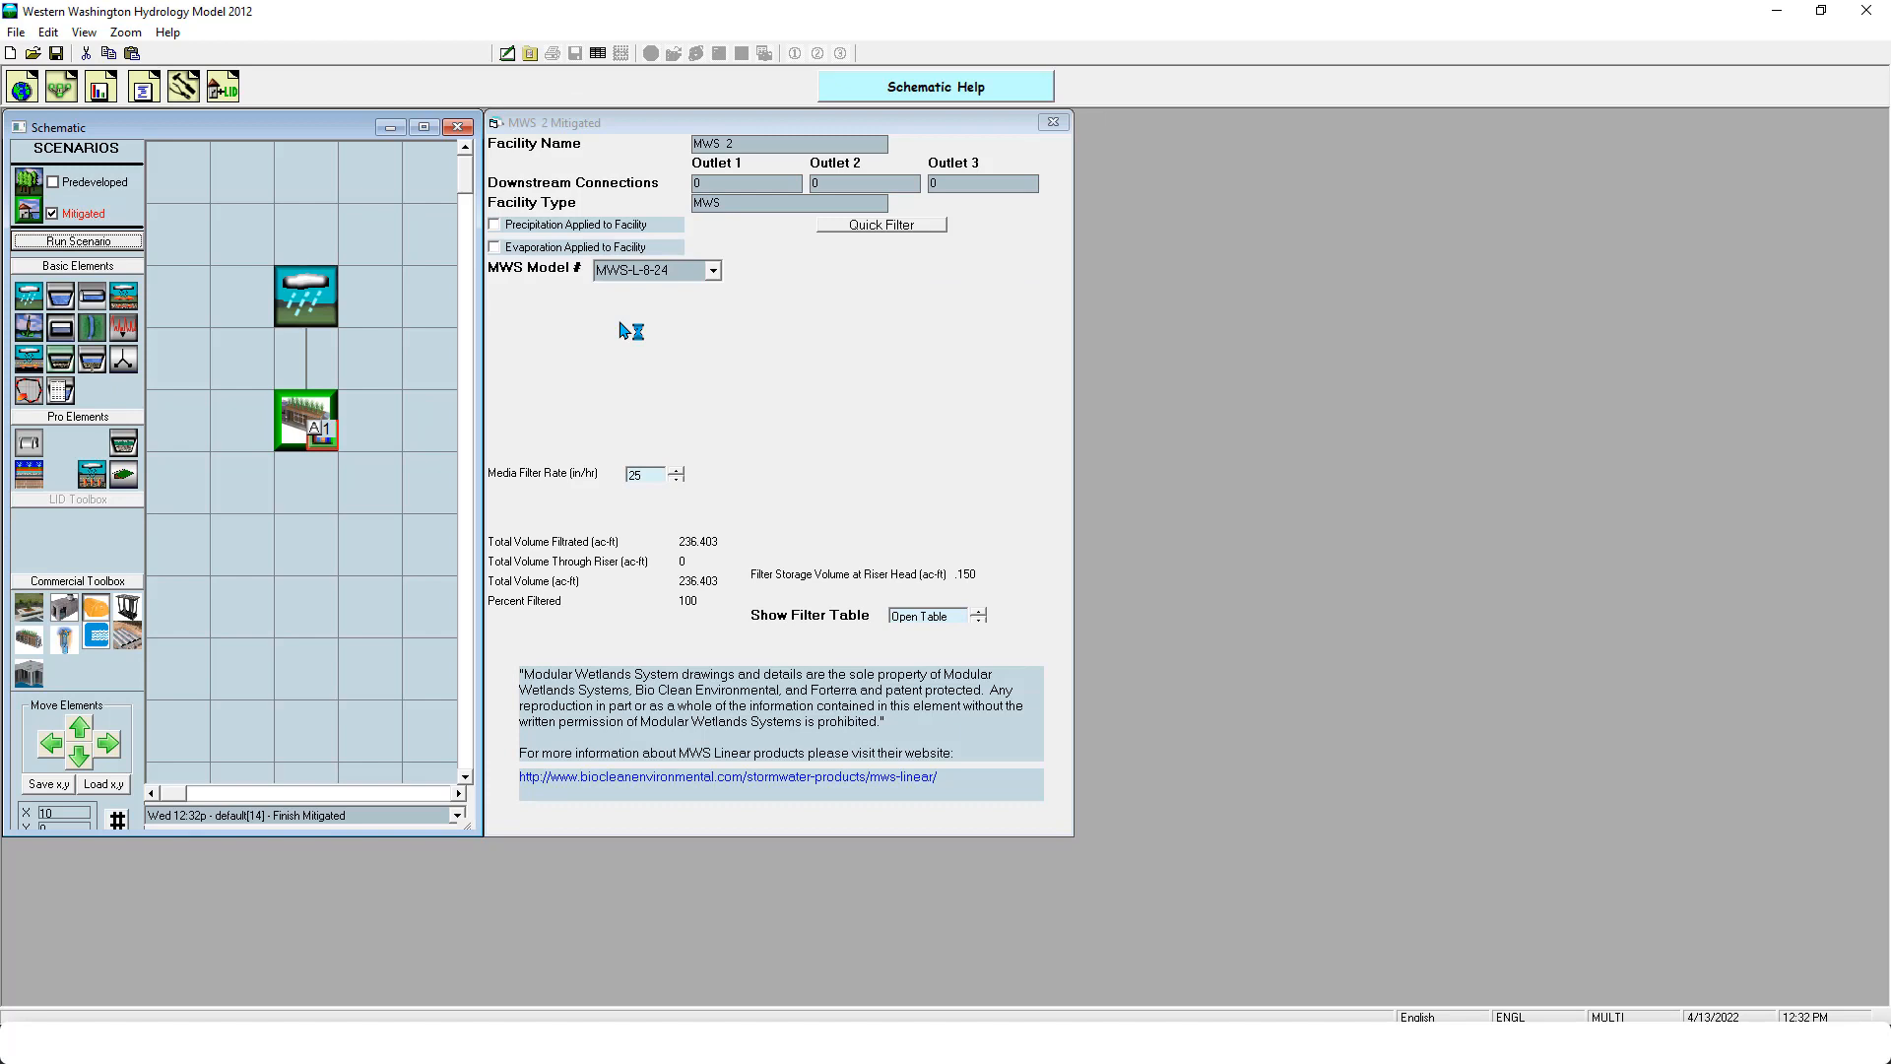
pyautogui.click(98, 95)
pyautogui.click(287, 652)
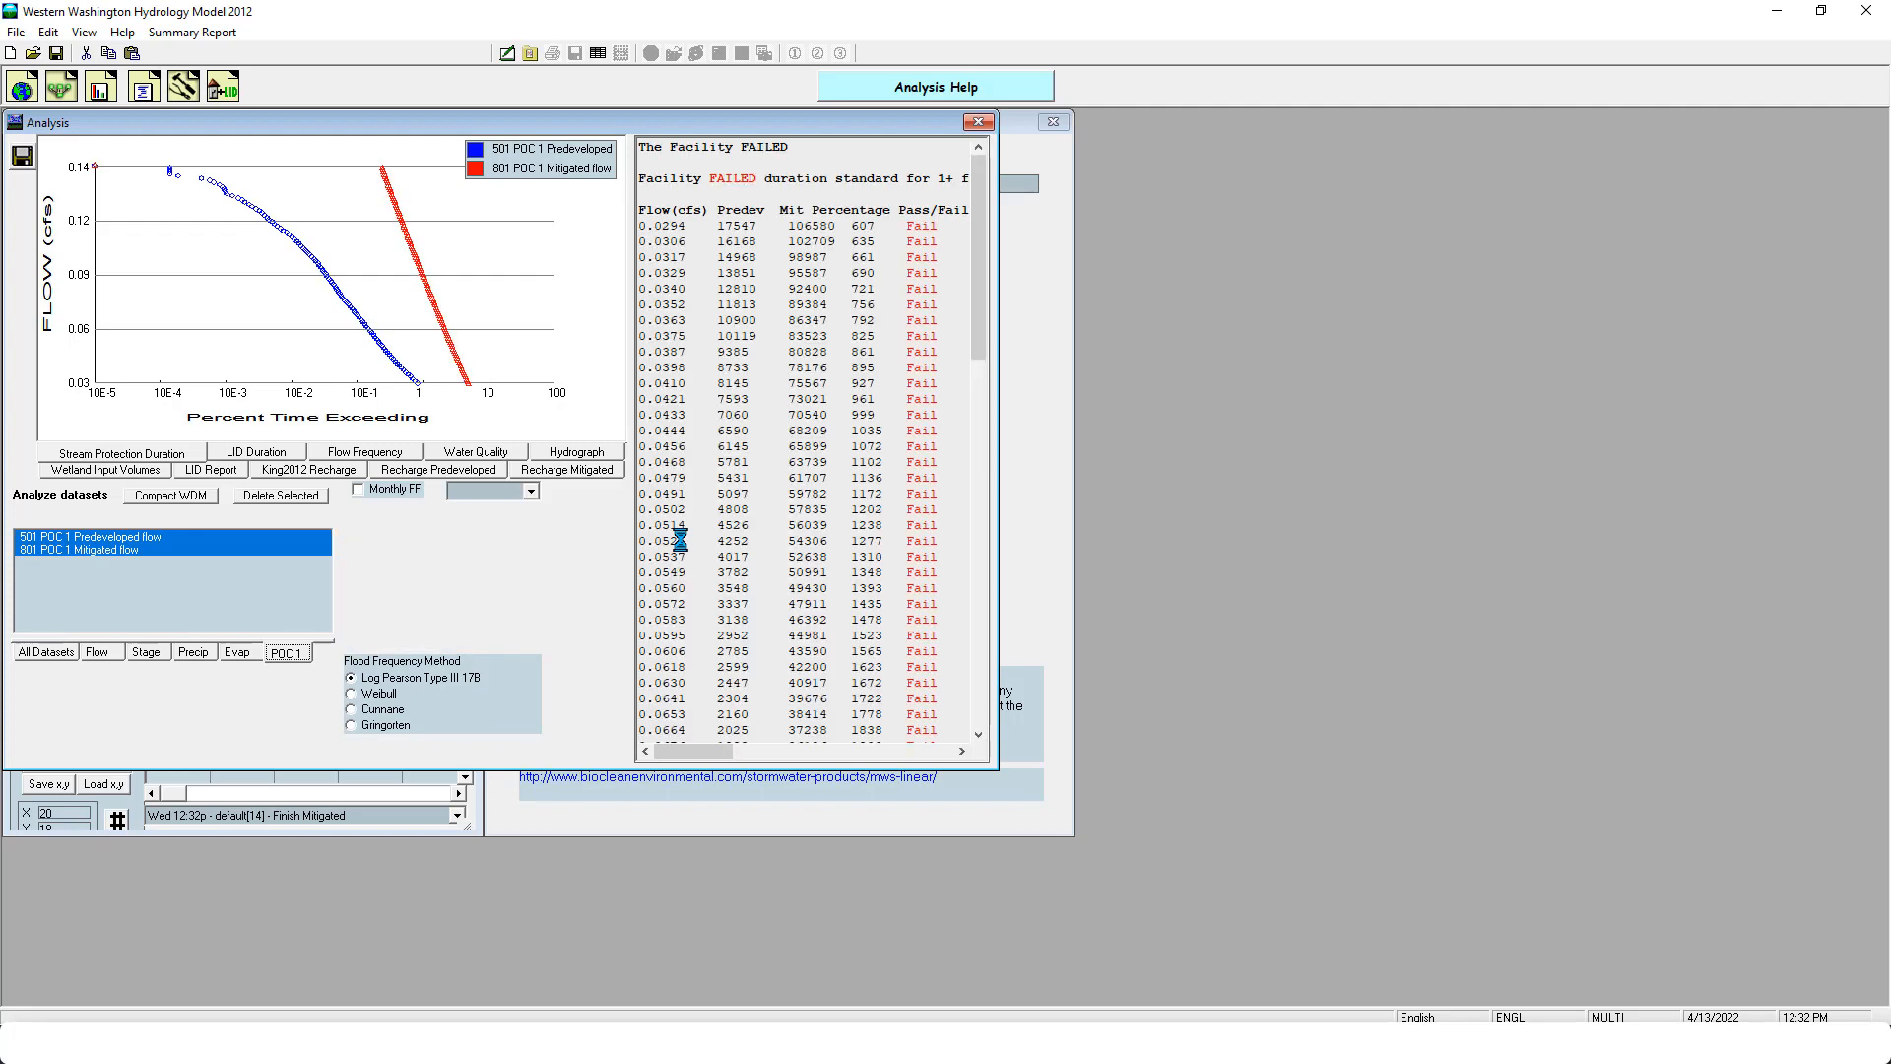
pyautogui.moveTo(973, 327); pyautogui.dragTo(973, 157)
pyautogui.click(978, 121)
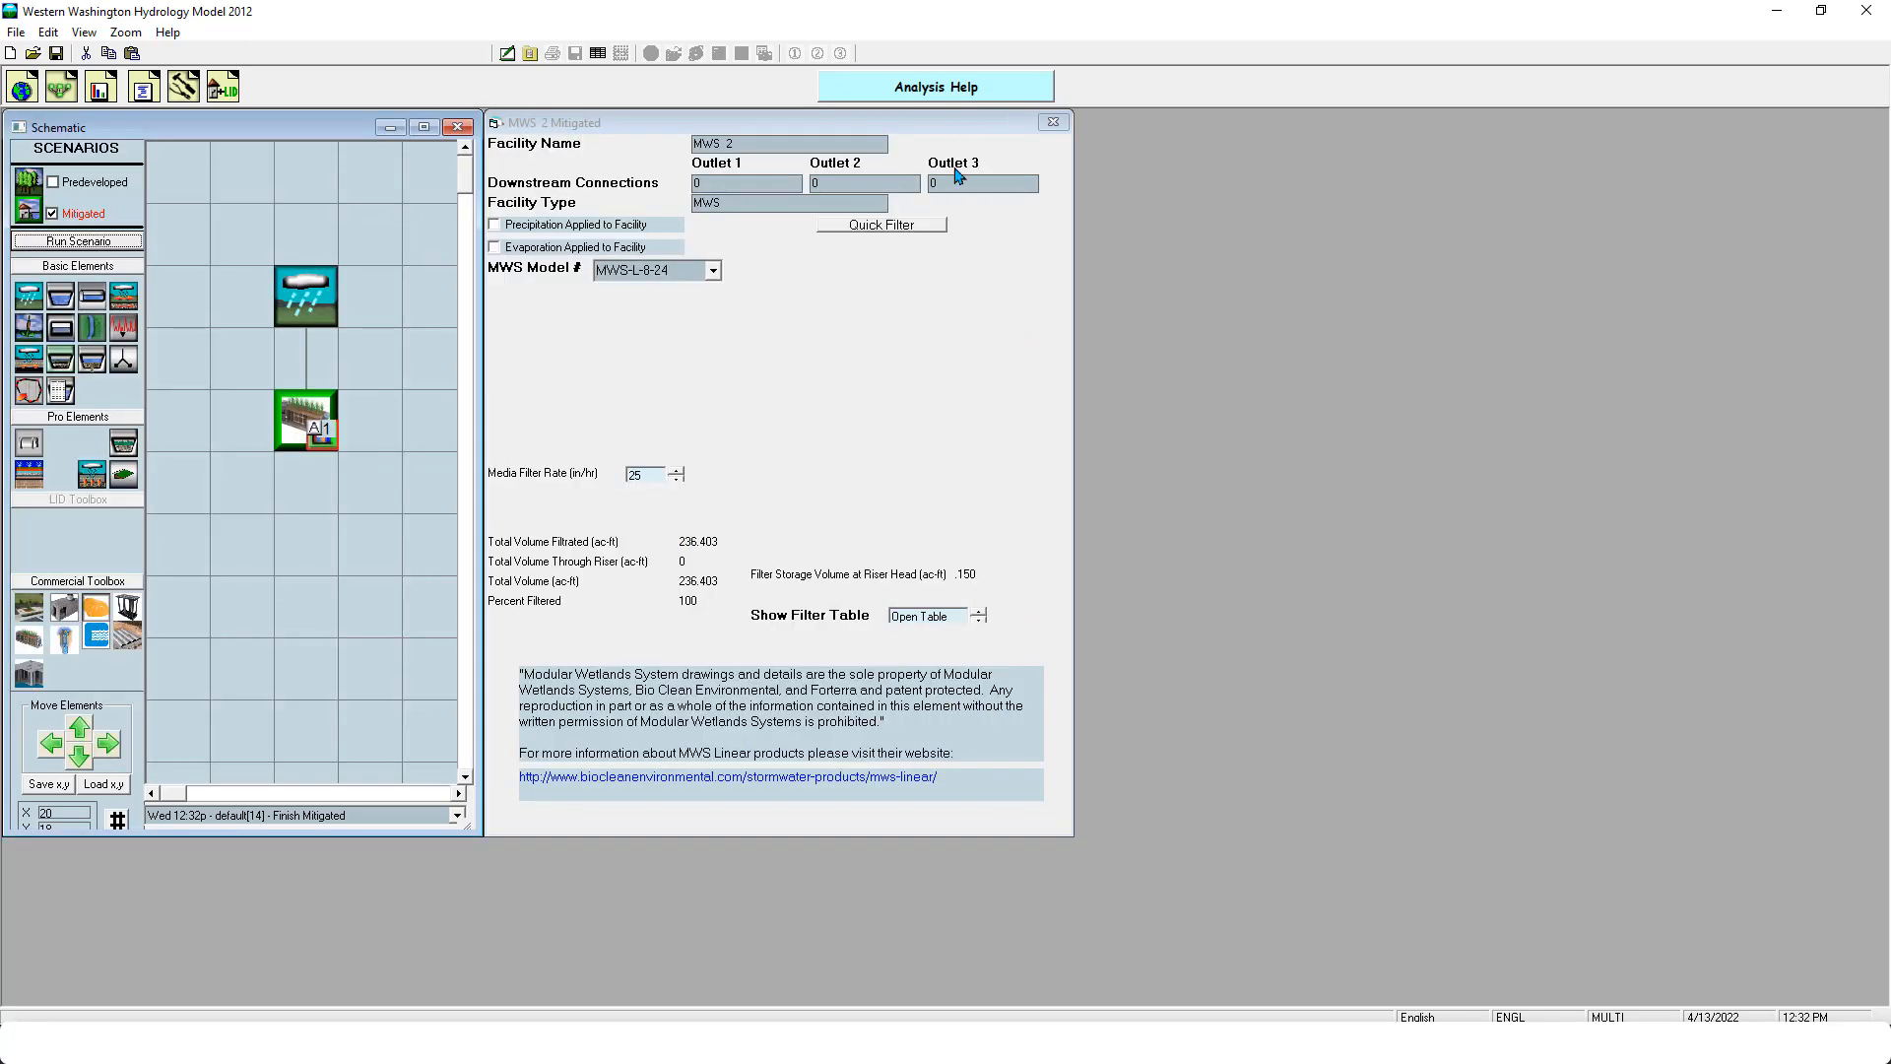
pyautogui.click(493, 607)
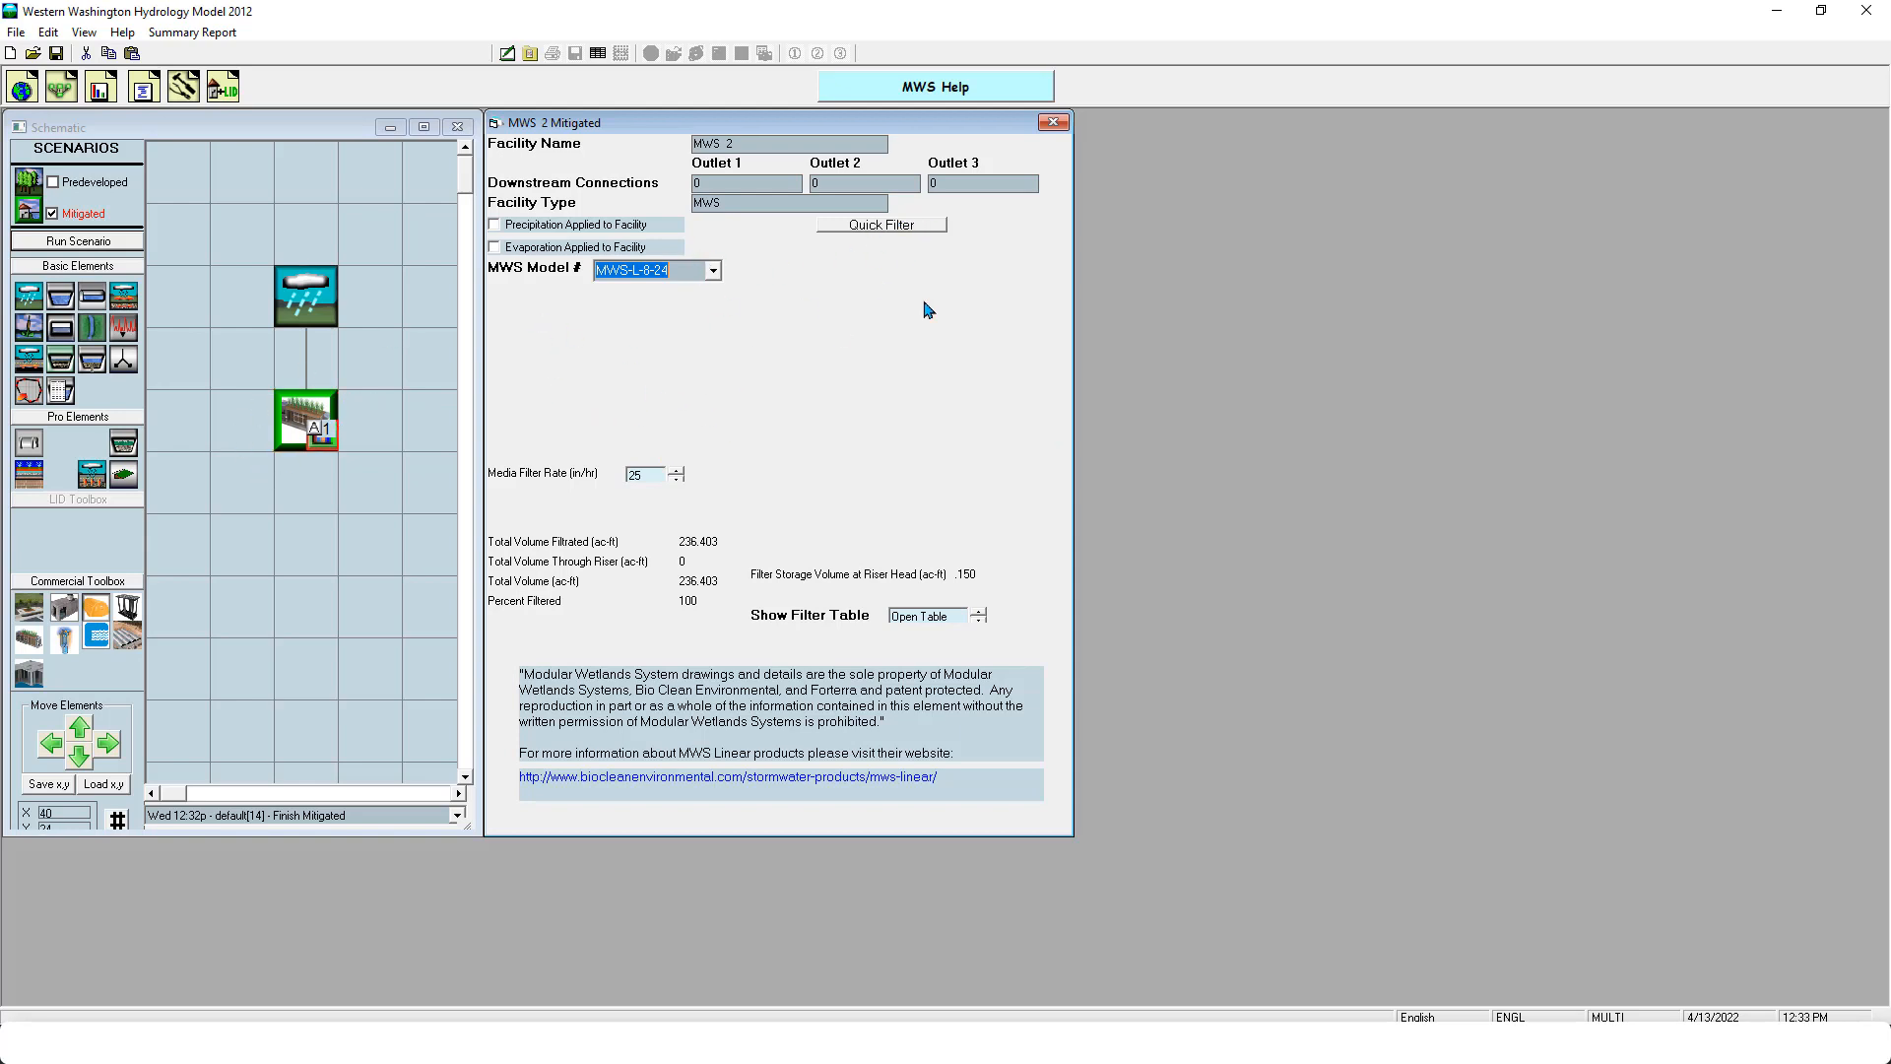
# - Delete the MWS element and place a MaxWell element in the same cell below the basin
pyautogui.rightClick(308, 423)
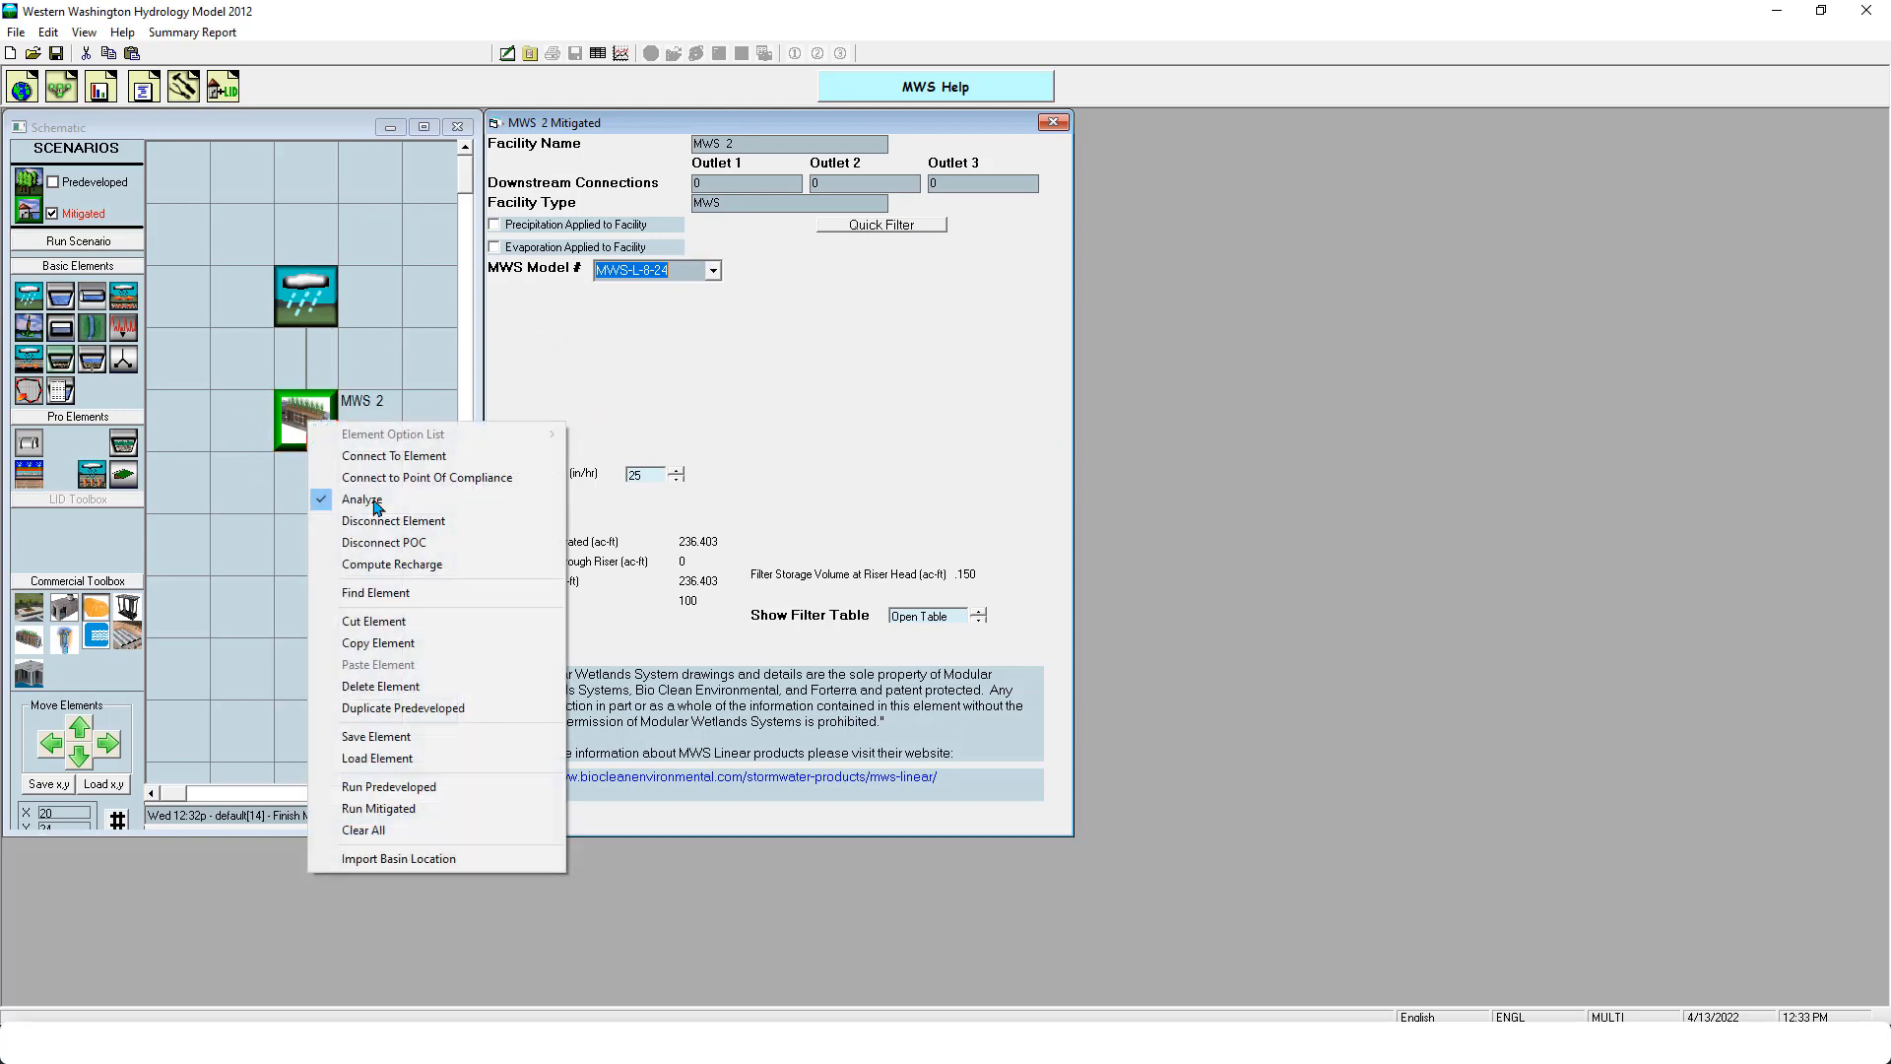
pyautogui.click(413, 694)
pyautogui.moveTo(64, 638); pyautogui.dragTo(298, 420)
# - Connect the basin's surface flow and interflow to the MaxWell and view the MaxWell's facility parameters
pyautogui.rightClick(313, 297)
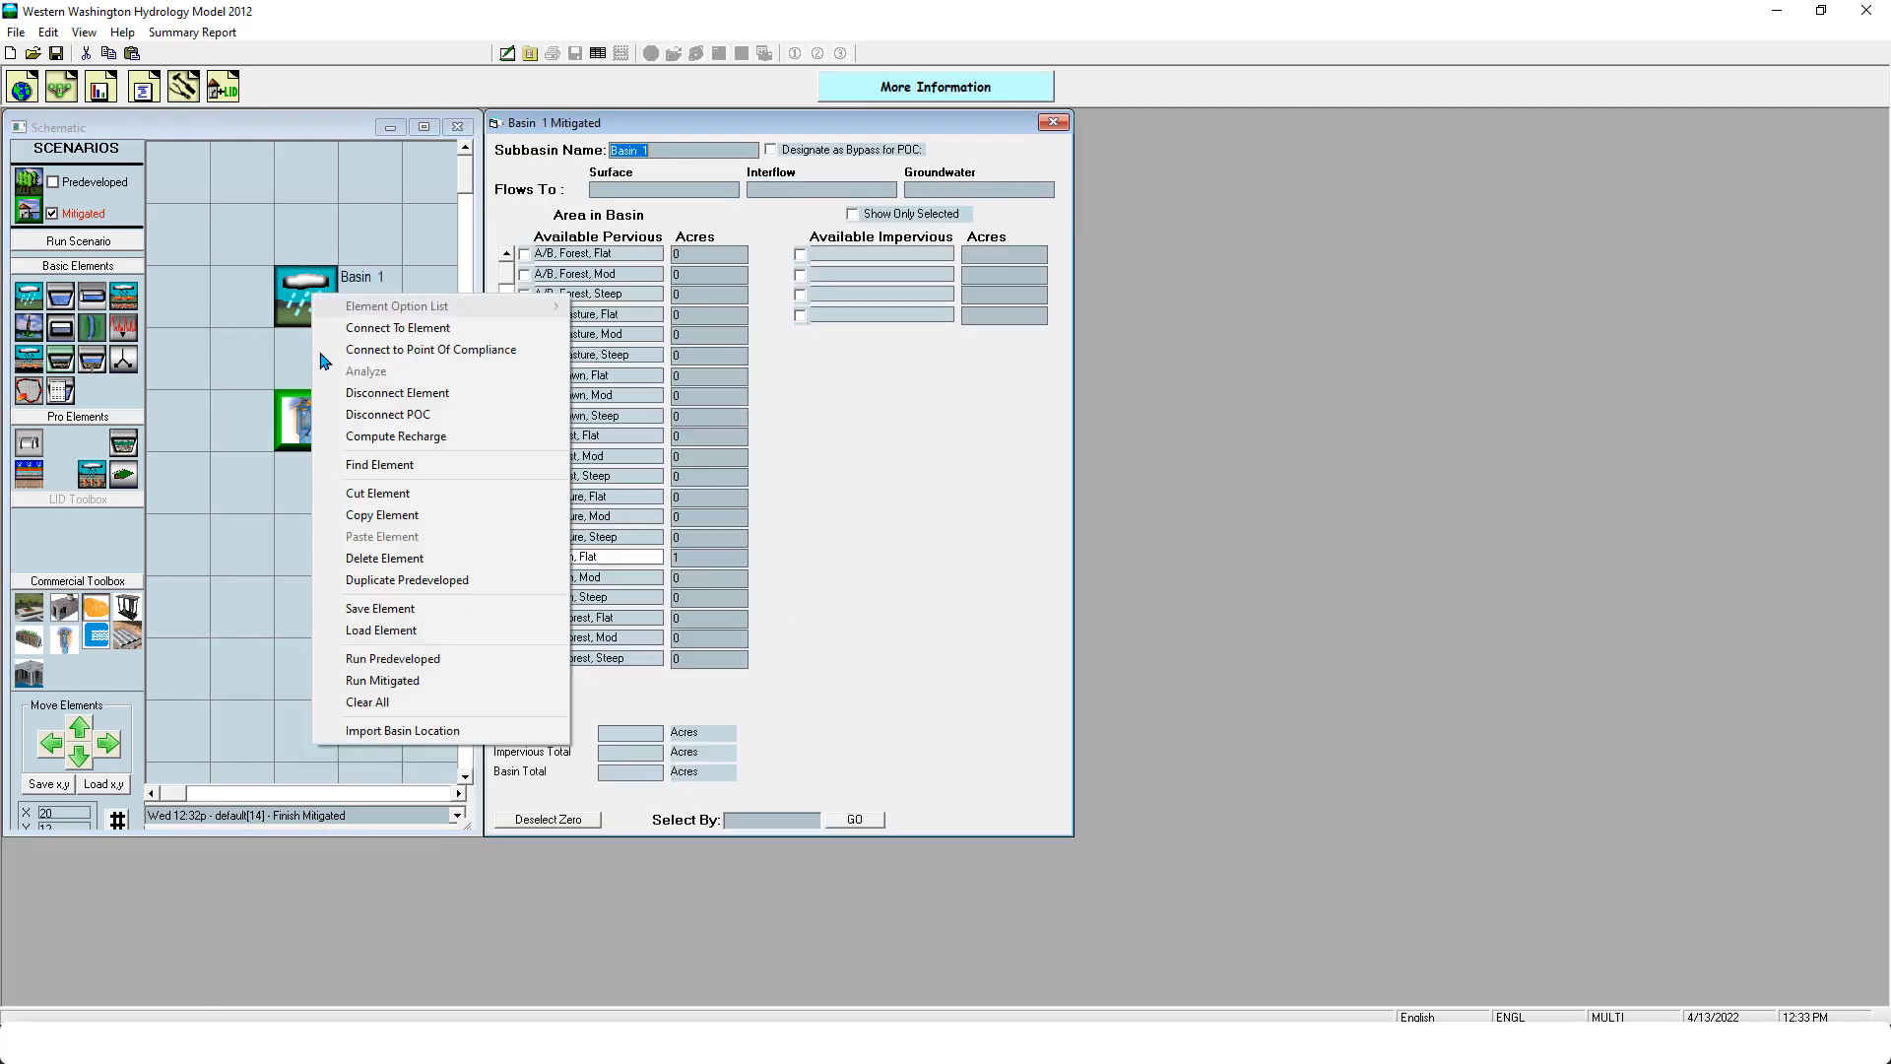
pyautogui.click(337, 329)
pyautogui.click(306, 419)
pyautogui.click(313, 482)
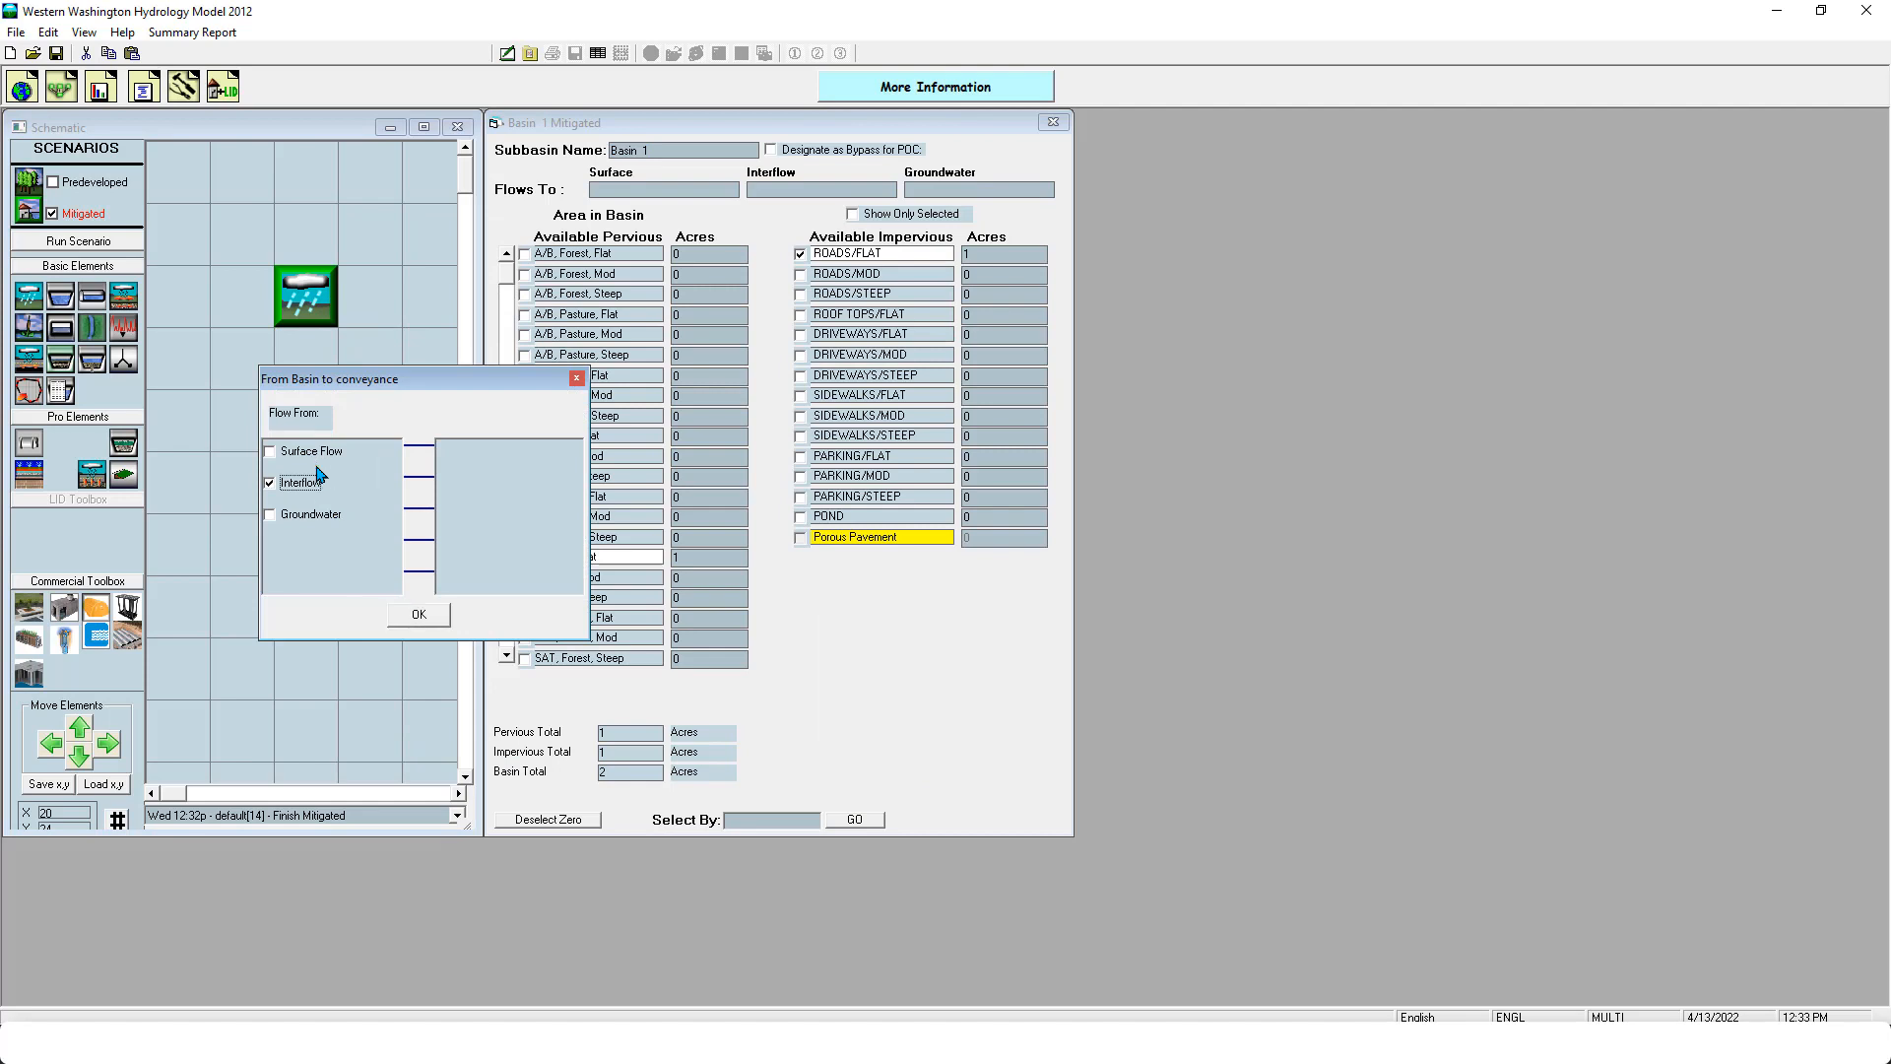
pyautogui.click(318, 451)
pyautogui.click(410, 620)
pyautogui.click(317, 430)
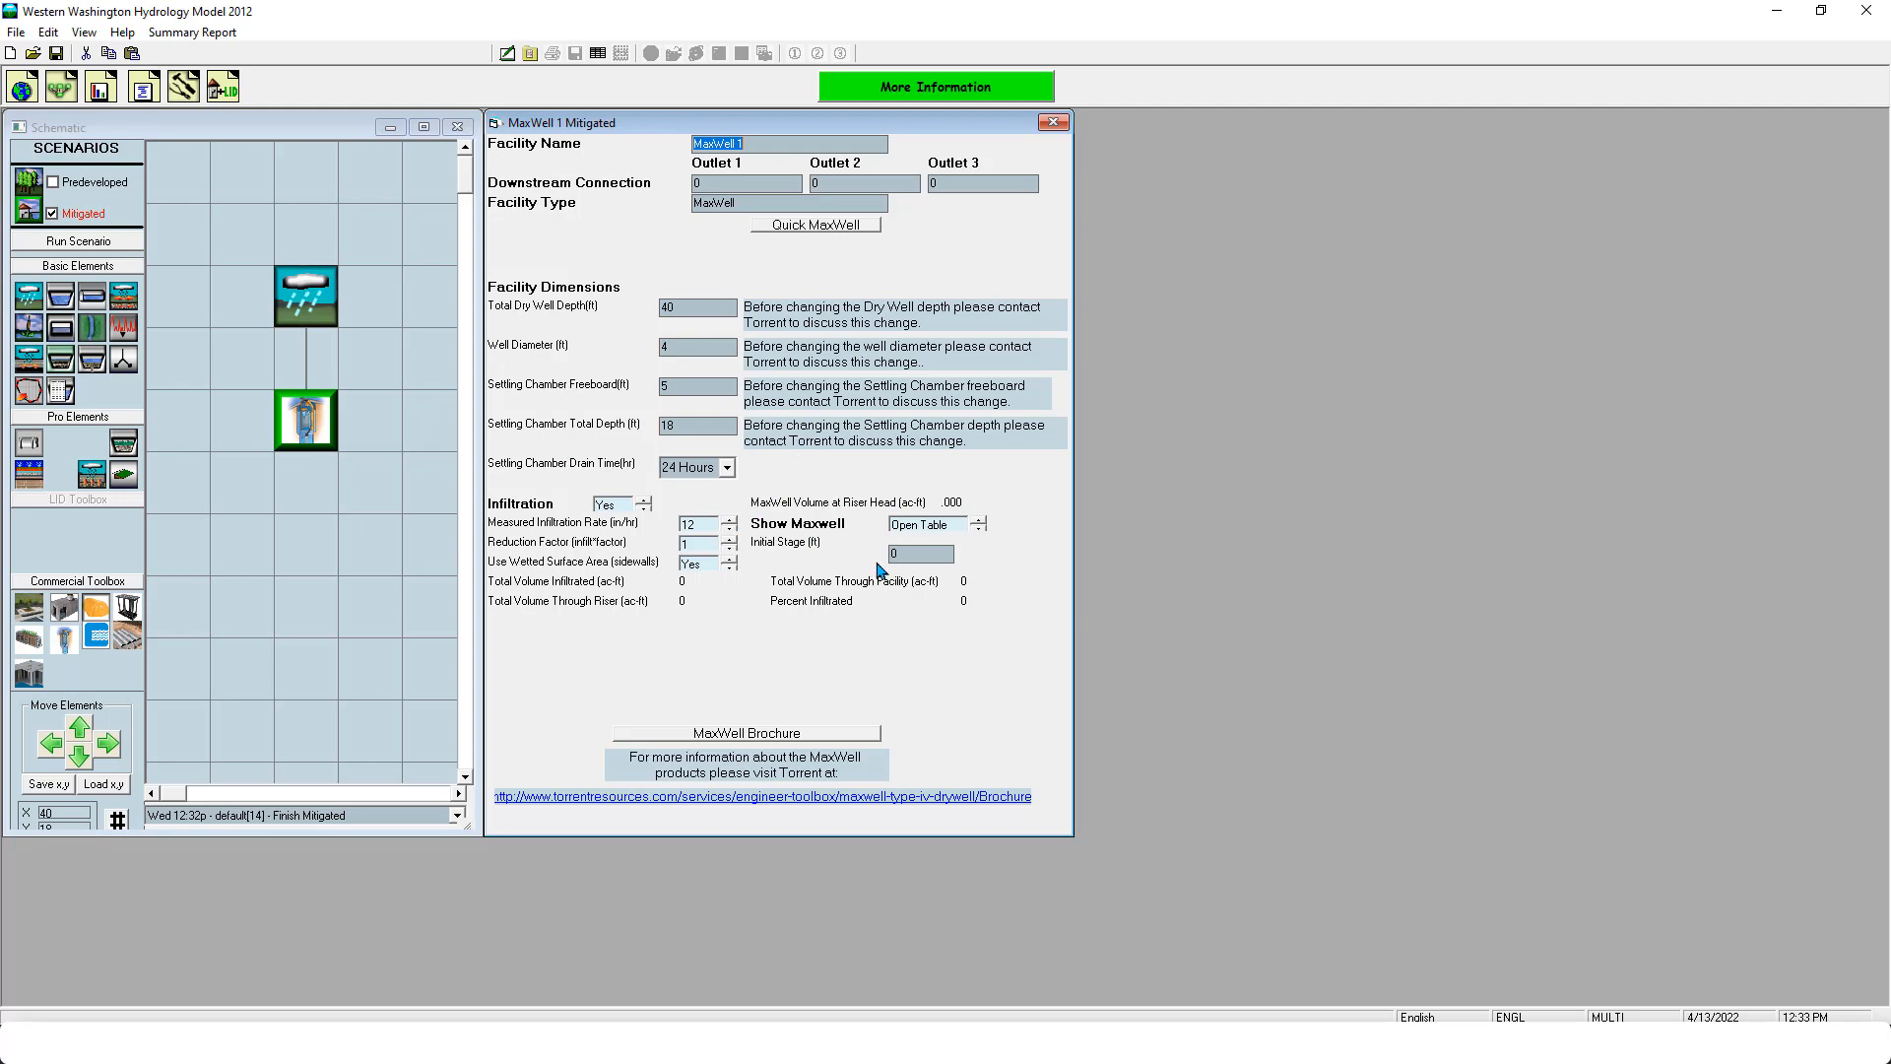
# - Delete the MaxWell and place a Cultec element in the same cell below the basin
pyautogui.rightClick(308, 437)
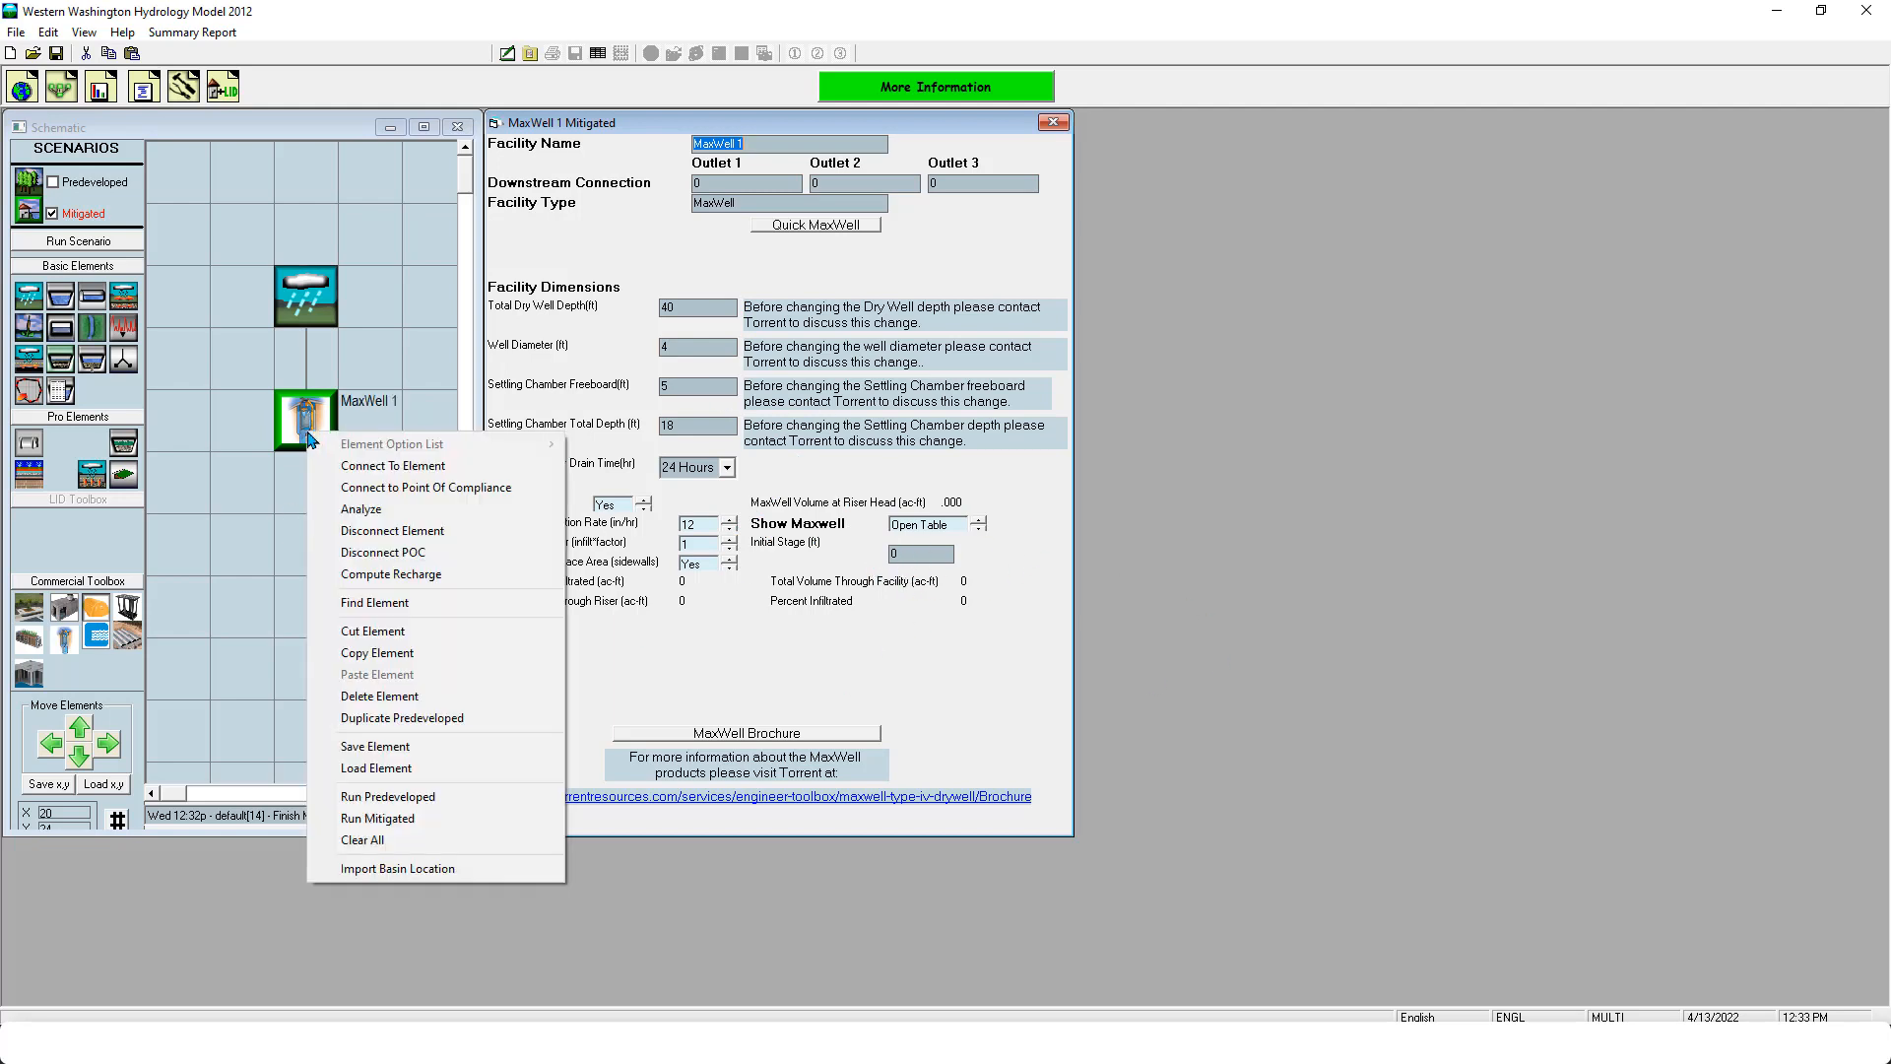
pyautogui.click(384, 695)
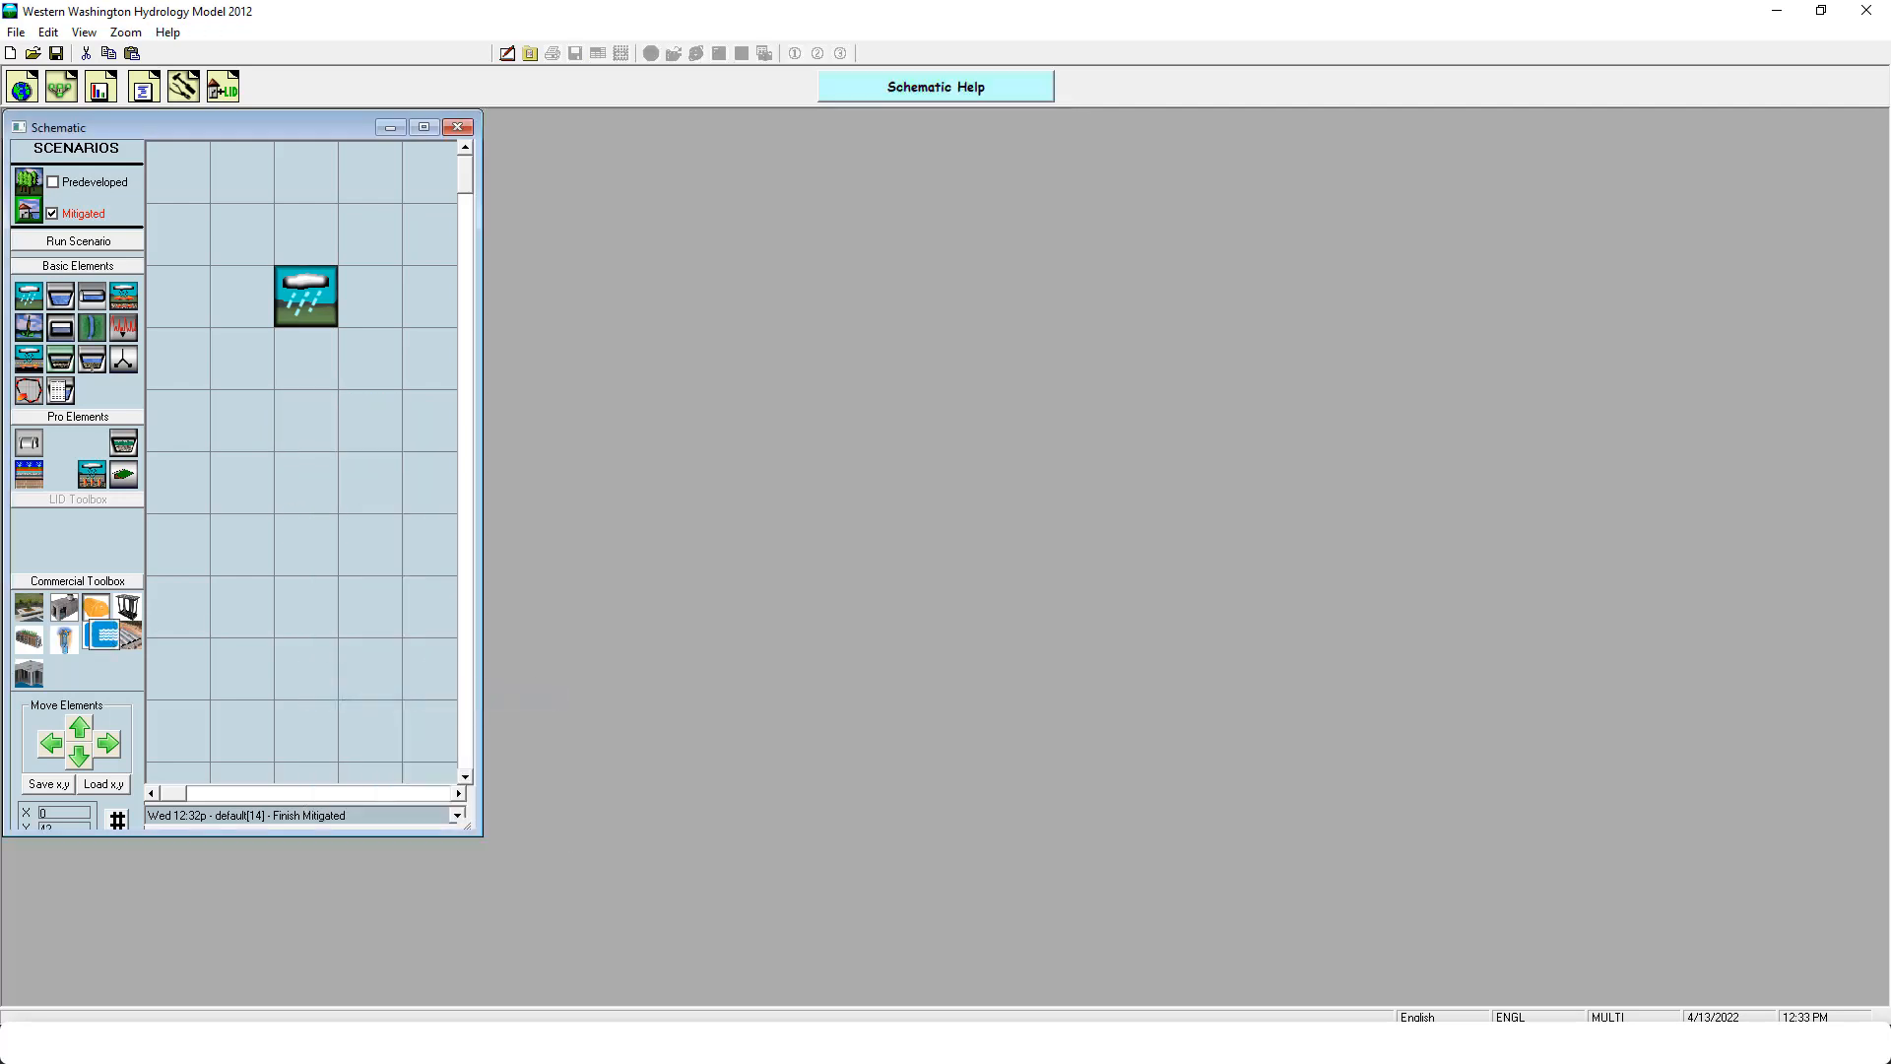
pyautogui.moveTo(103, 635); pyautogui.dragTo(306, 420)
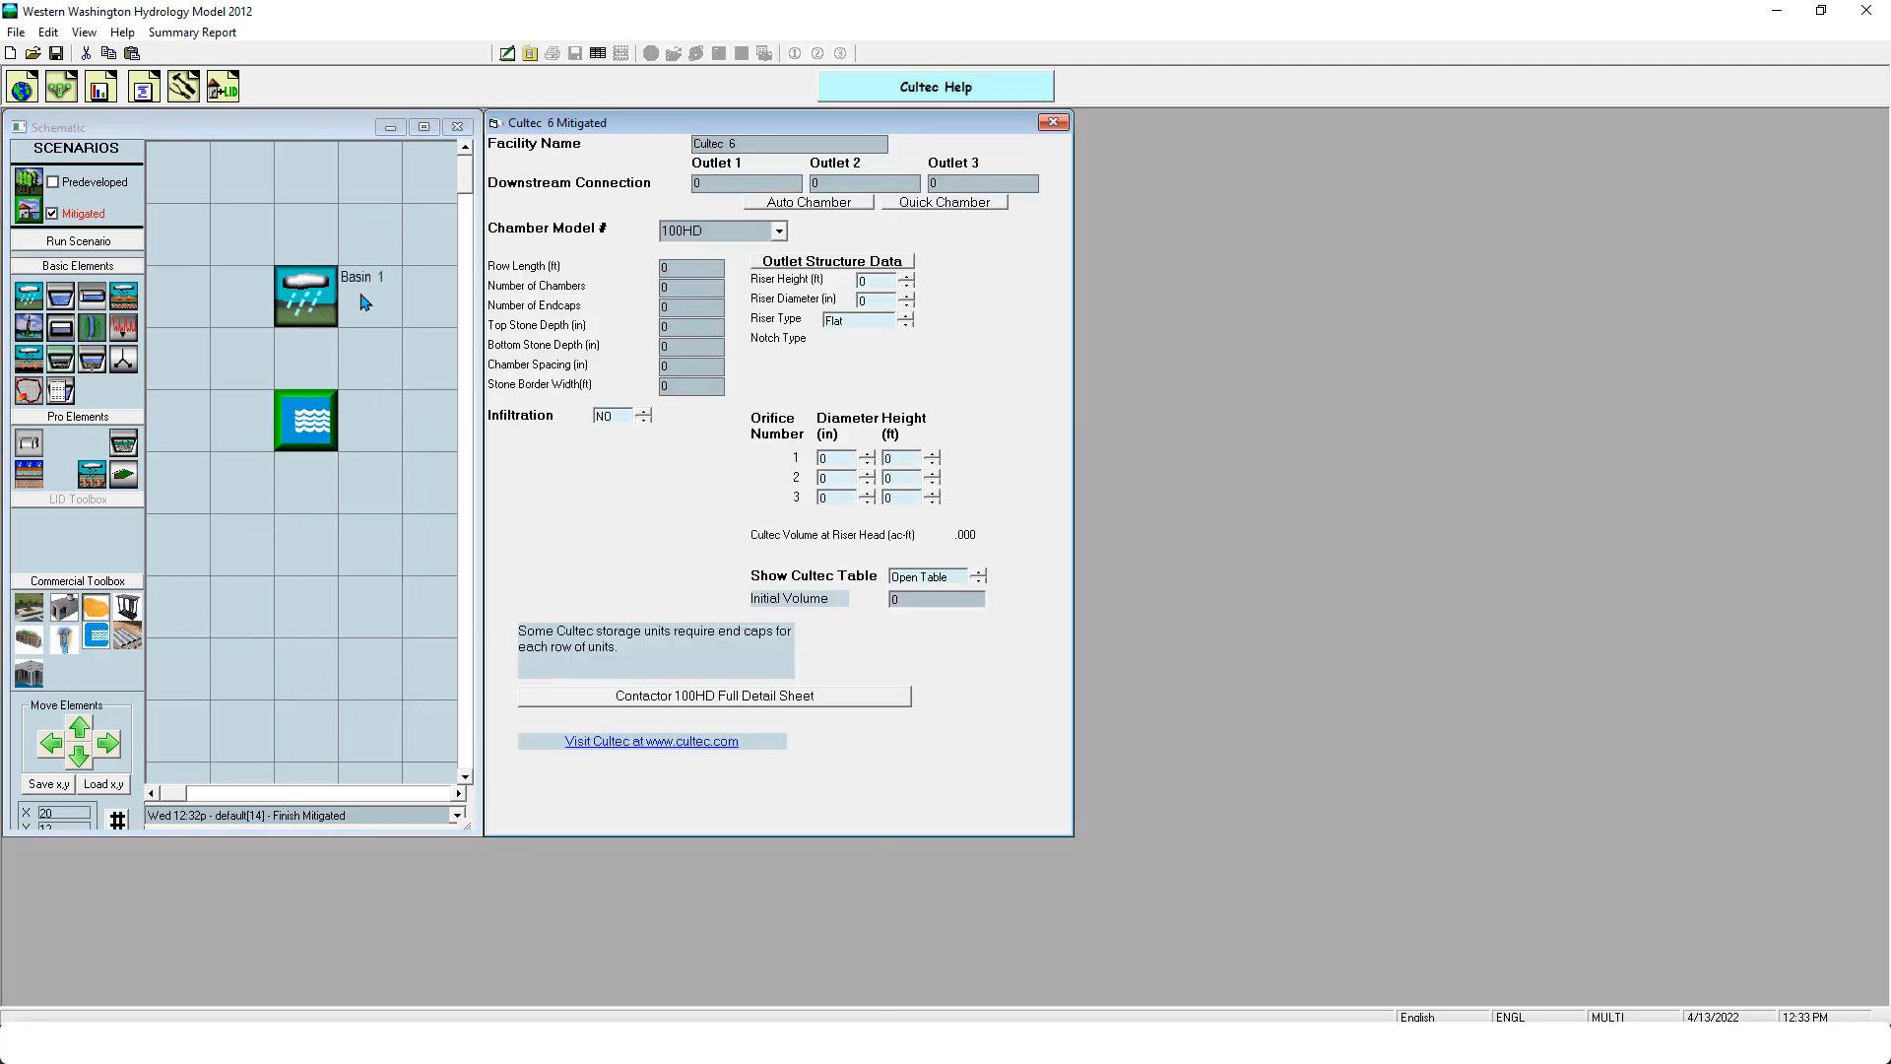
# - View the Cultec chamber models and create the default 100HD layout with Quick Chamber
pyautogui.click(778, 230)
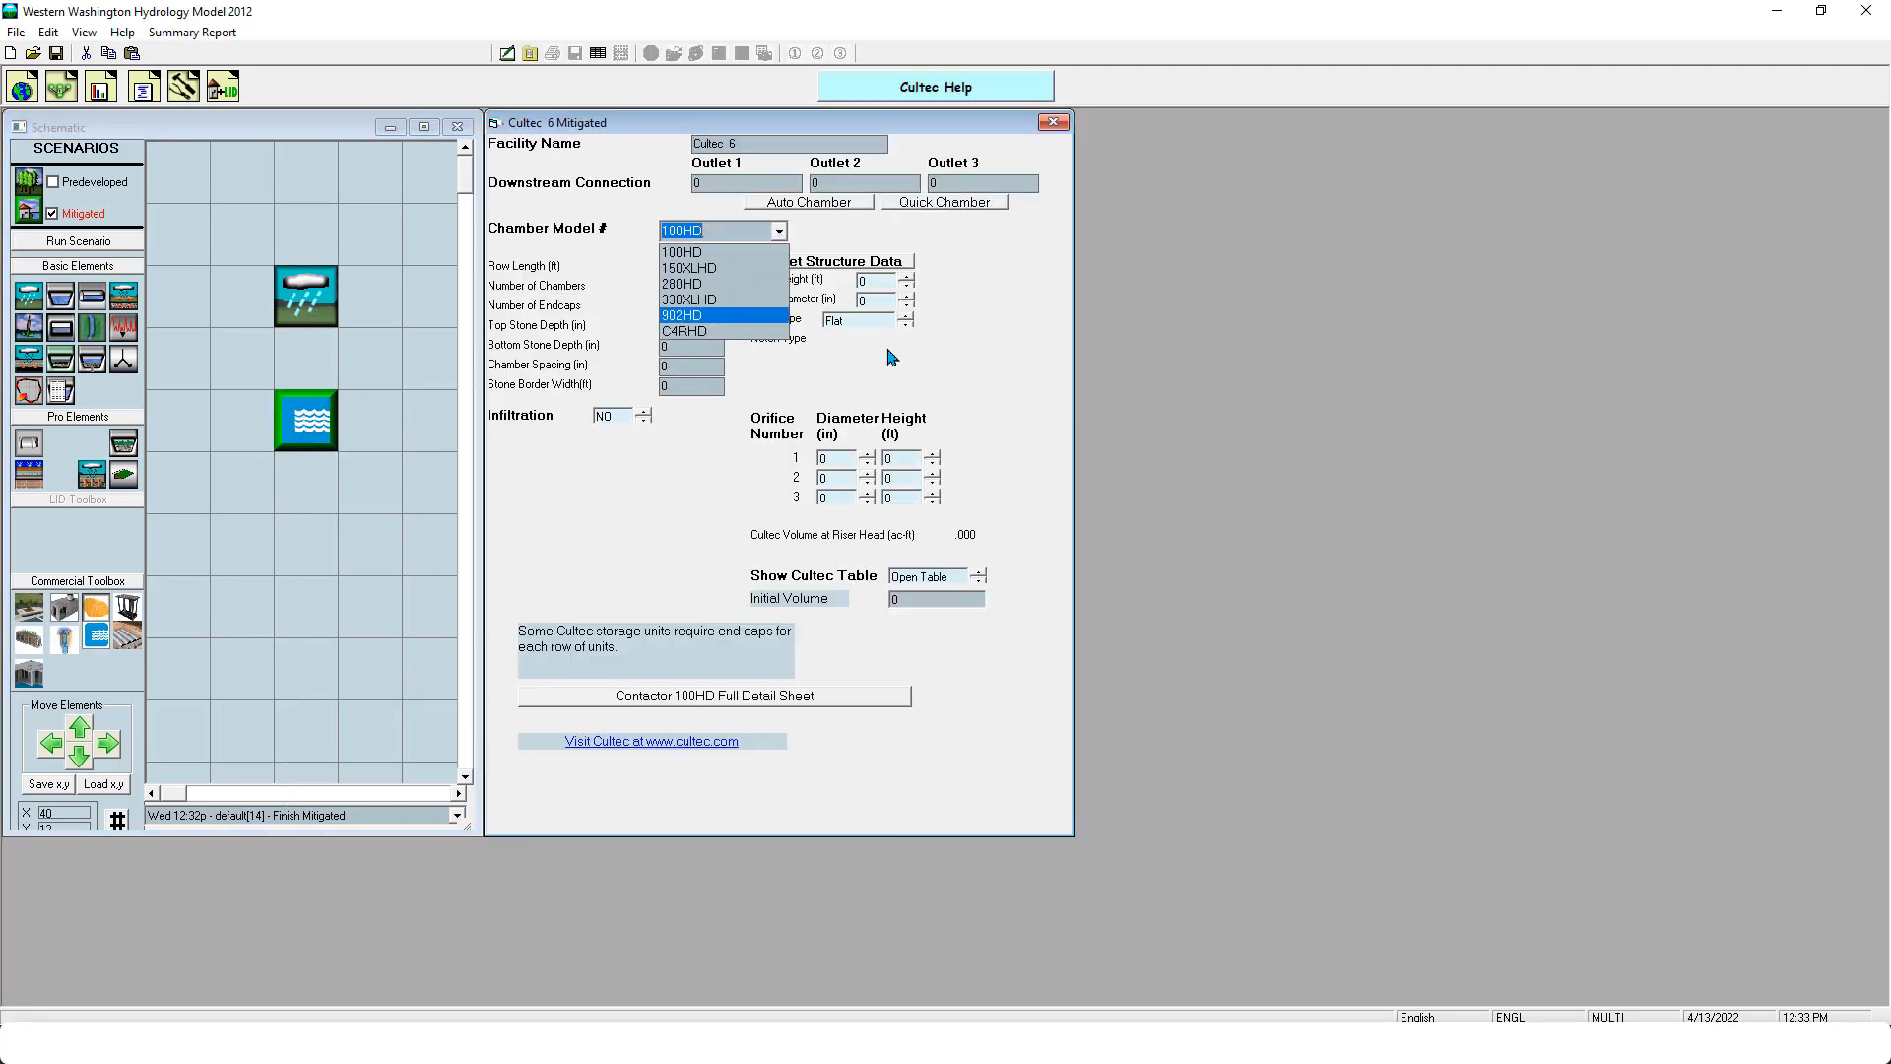
pyautogui.click(866, 229)
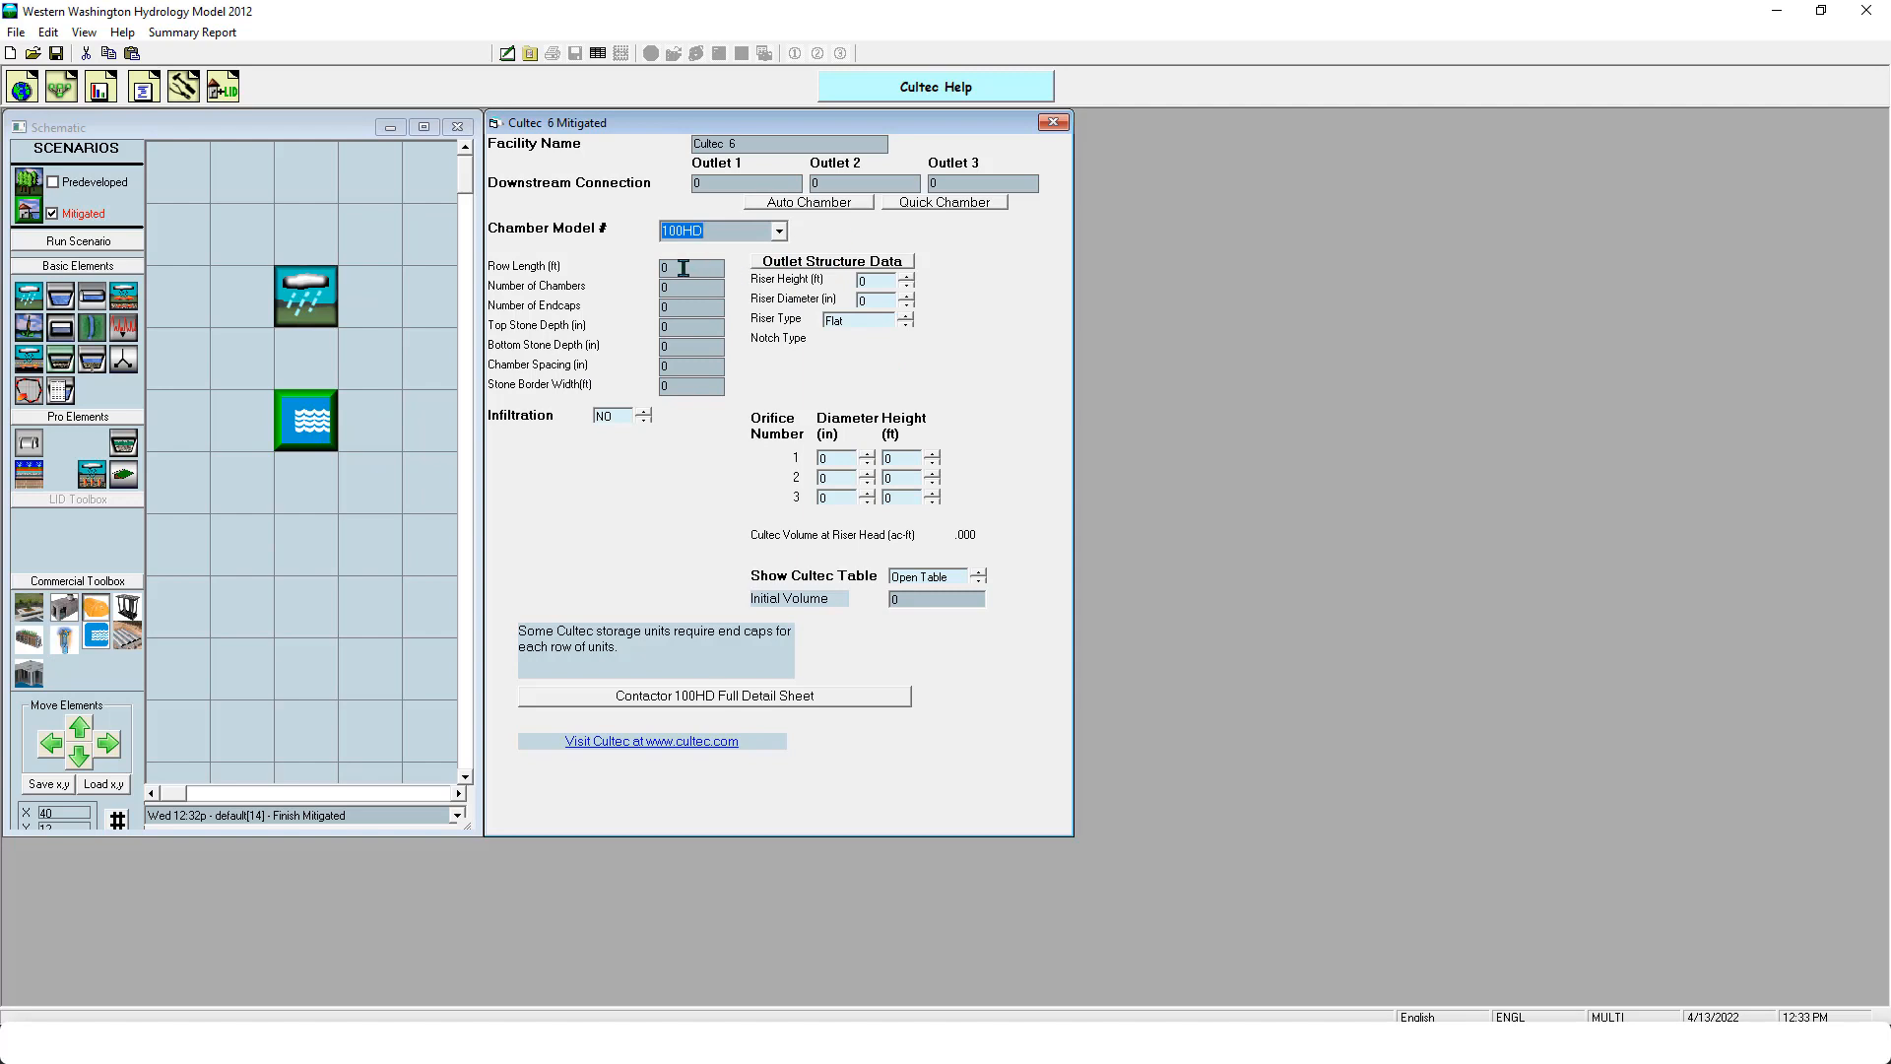
pyautogui.click(955, 204)
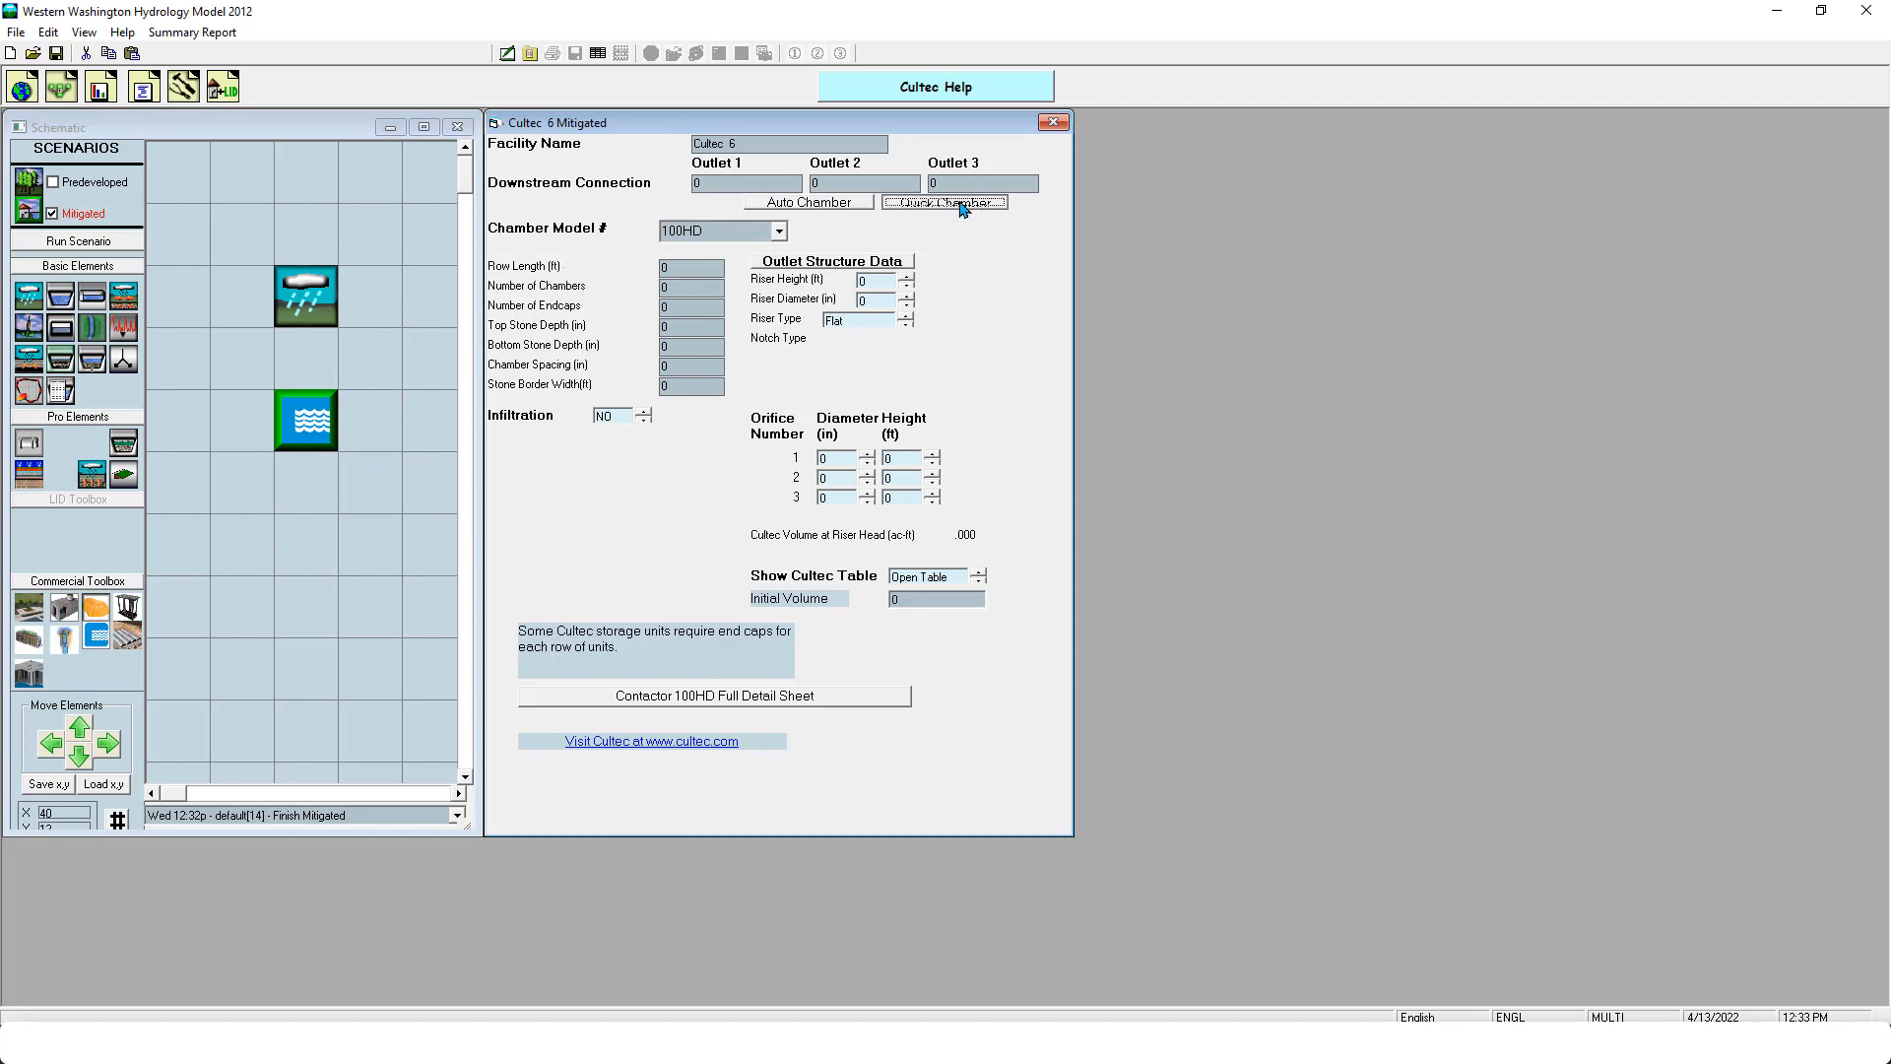
# - Delete the Cultec element and place a Contech CMP element in the same cell below the basin
pyautogui.rightClick(311, 419)
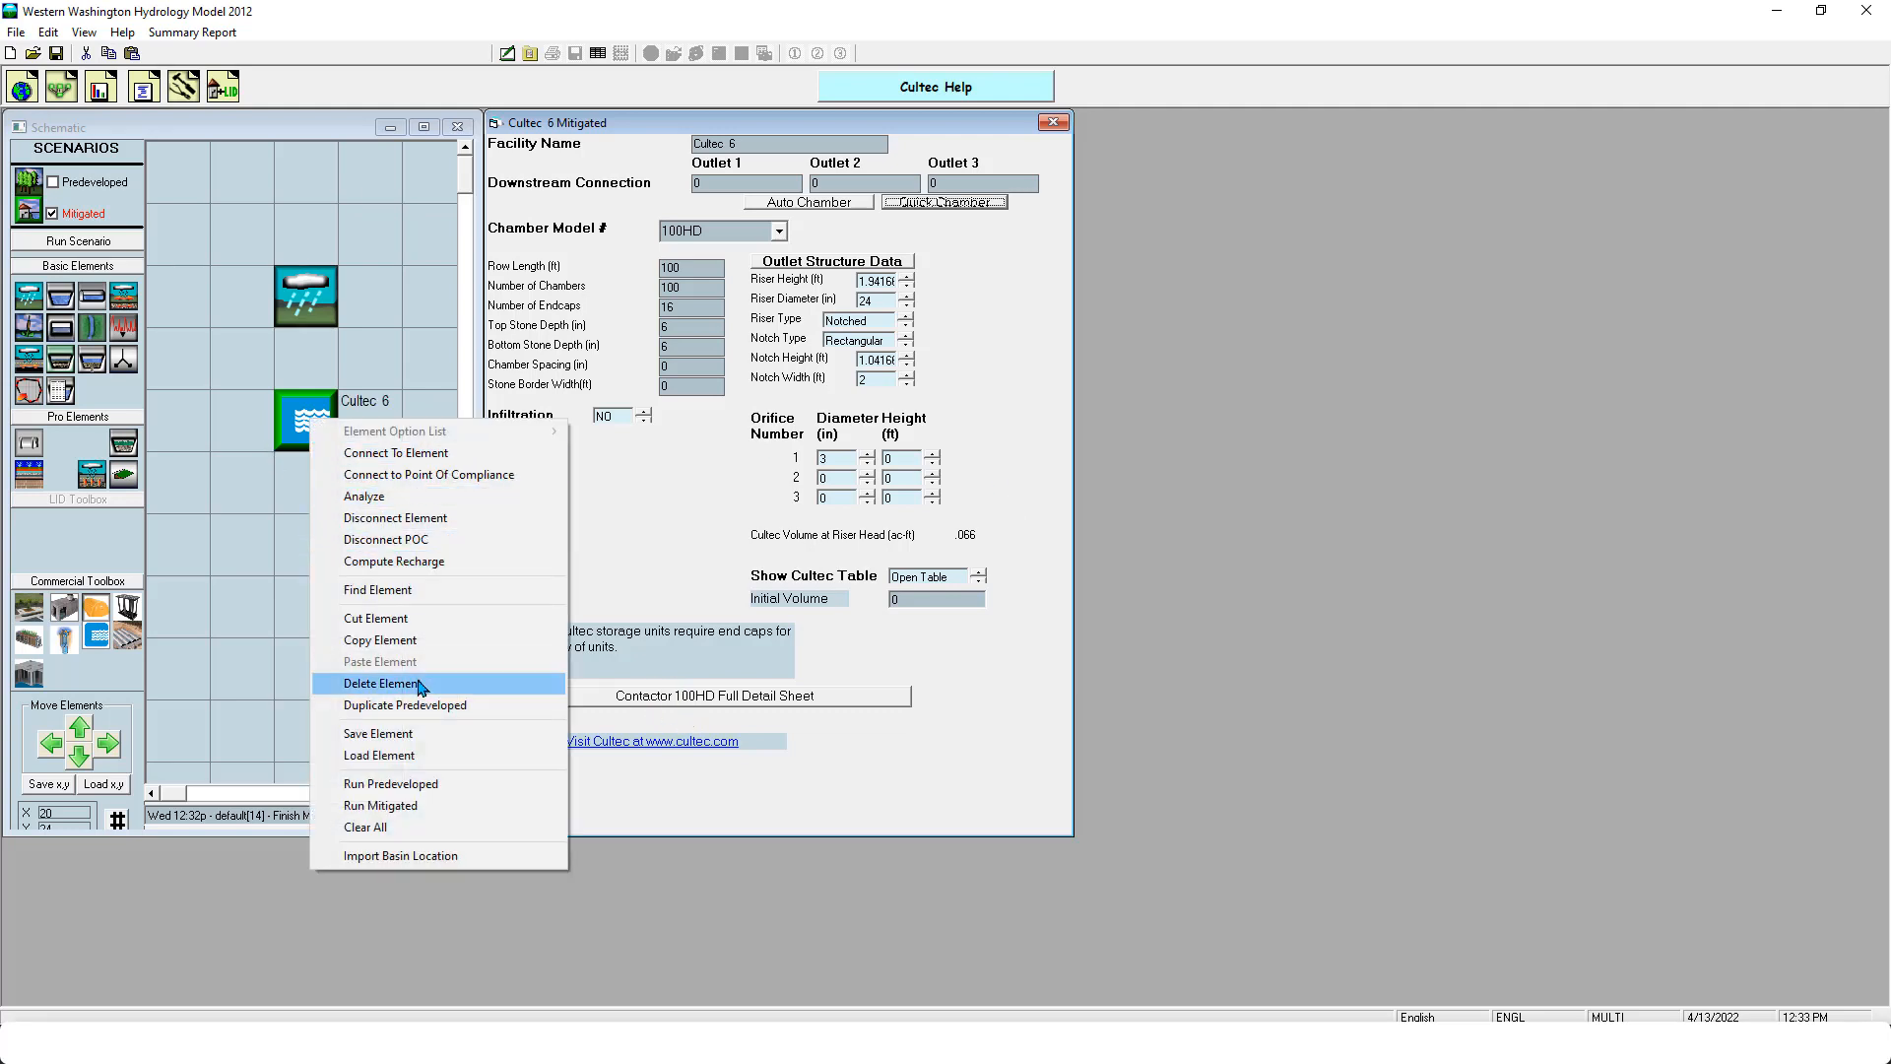
pyautogui.click(420, 684)
pyautogui.moveTo(127, 635); pyautogui.dragTo(317, 413)
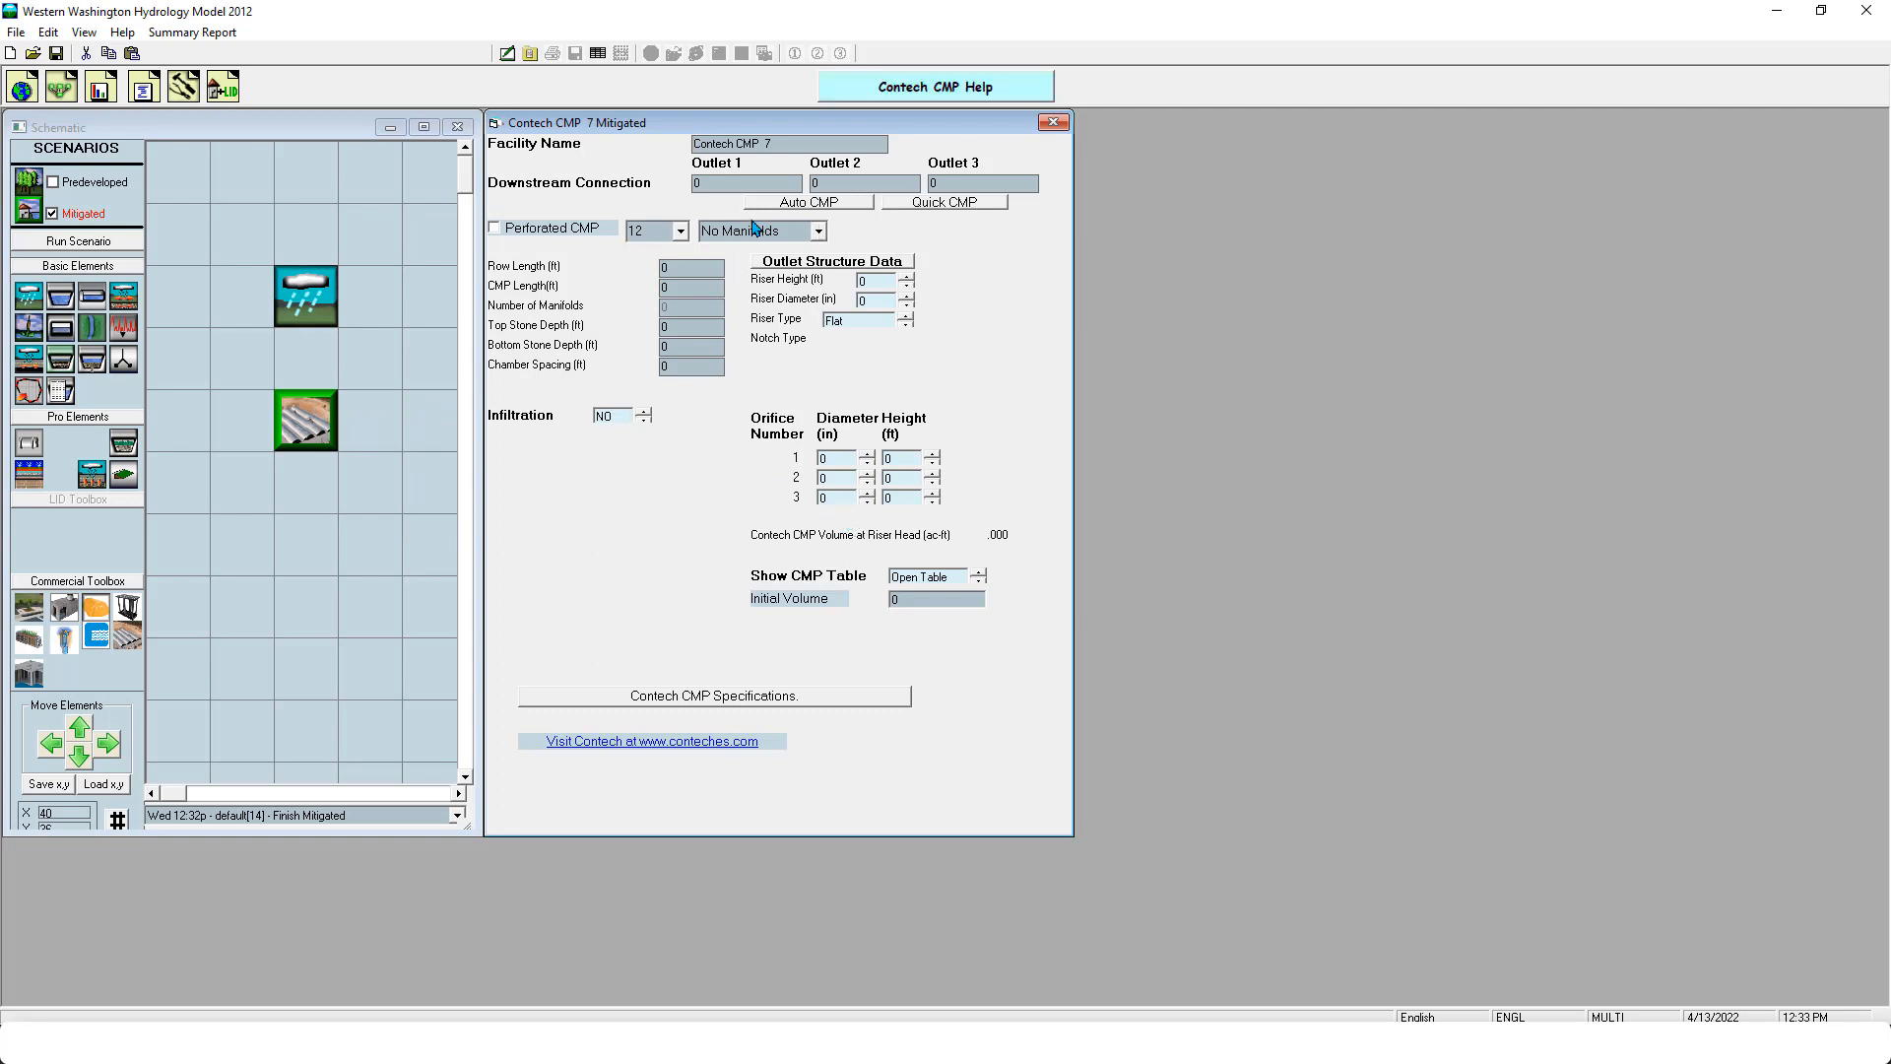
# - View the pipe diameter and manifold options, and create the default size 12, No Manifolds layout with Quick CMP
pyautogui.click(650, 232)
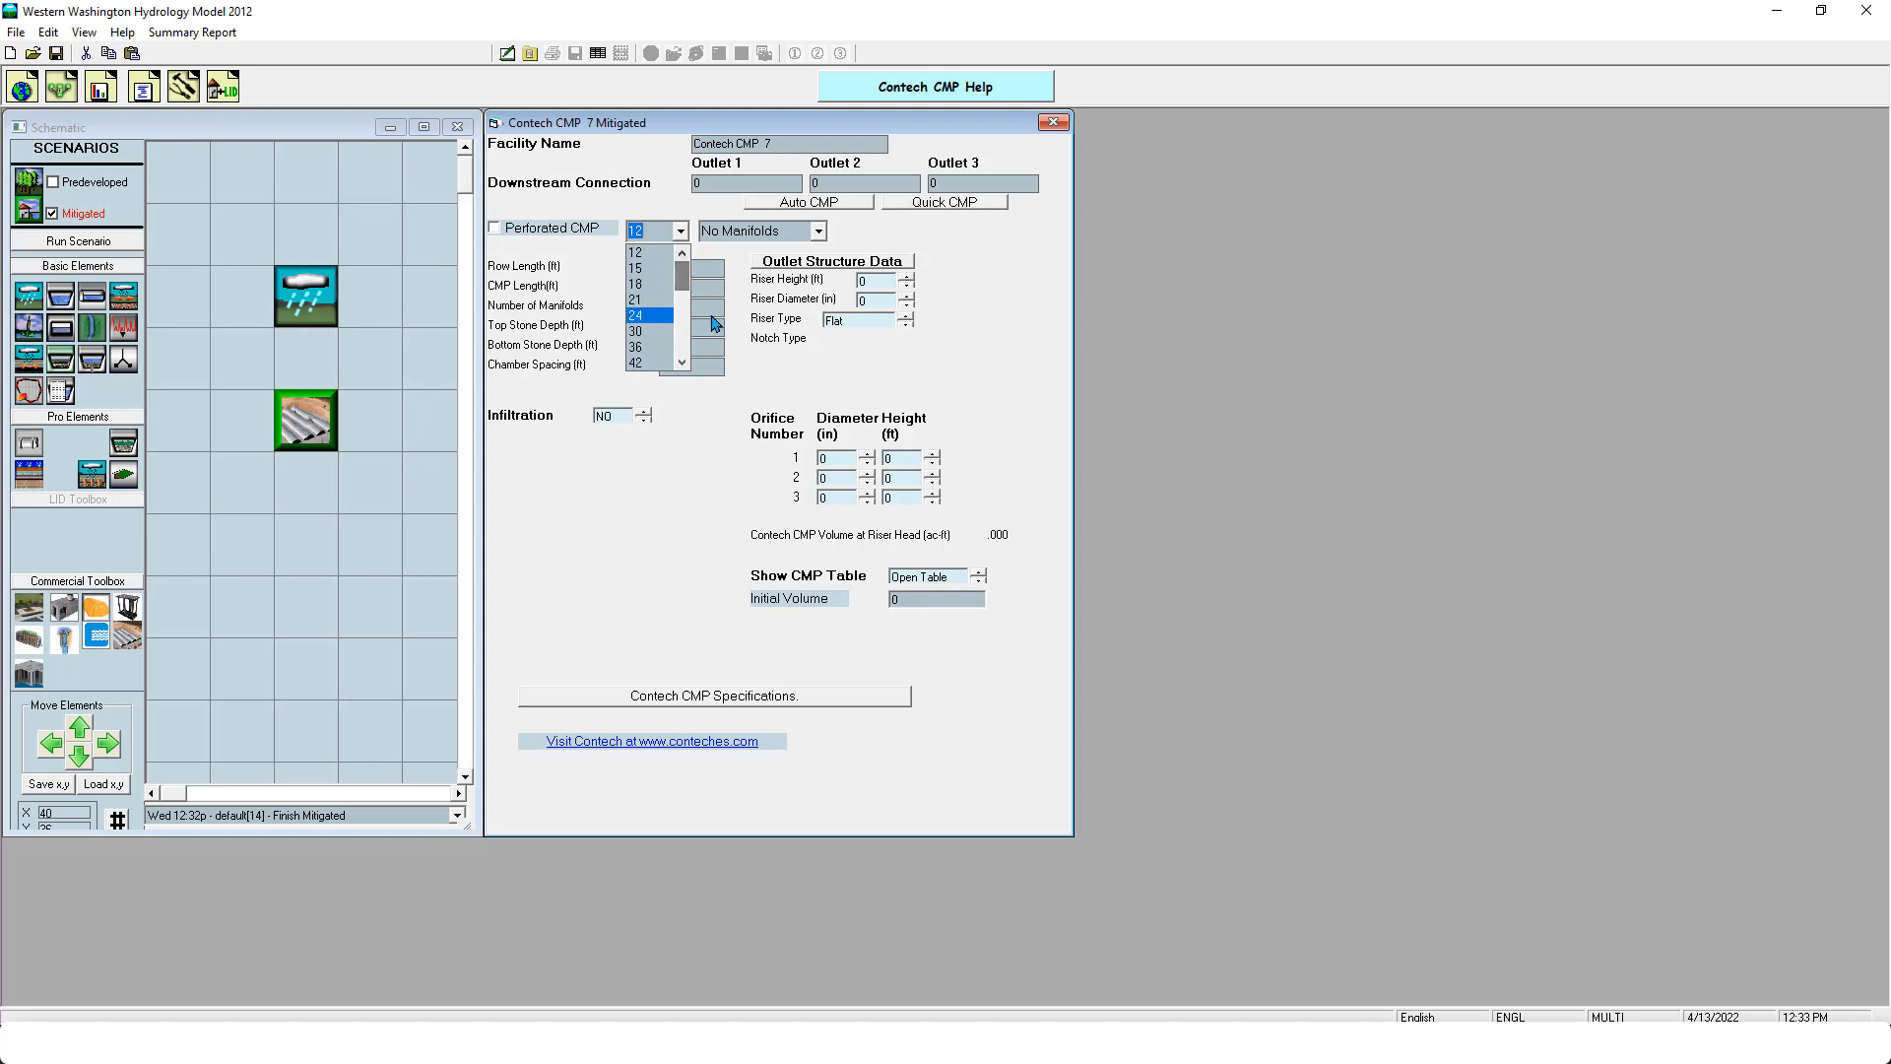
pyautogui.click(786, 352)
pyautogui.click(814, 231)
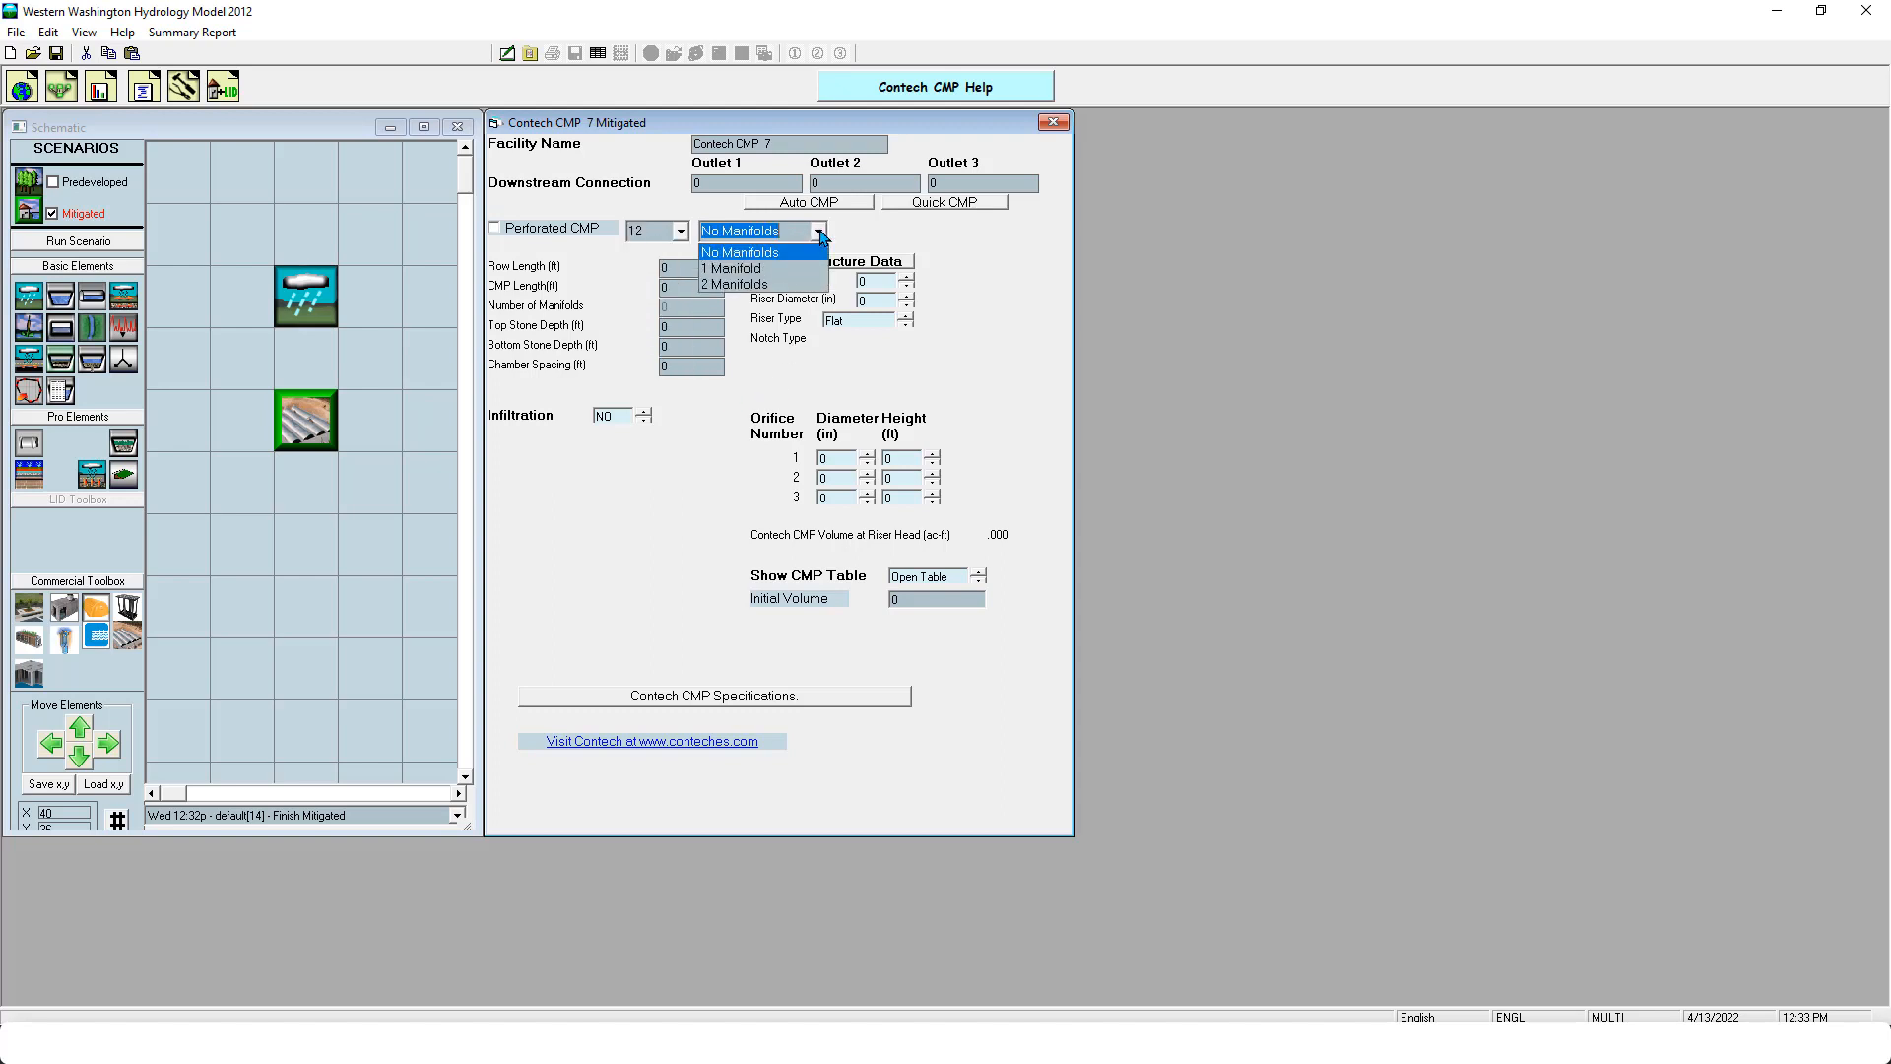
pyautogui.click(759, 397)
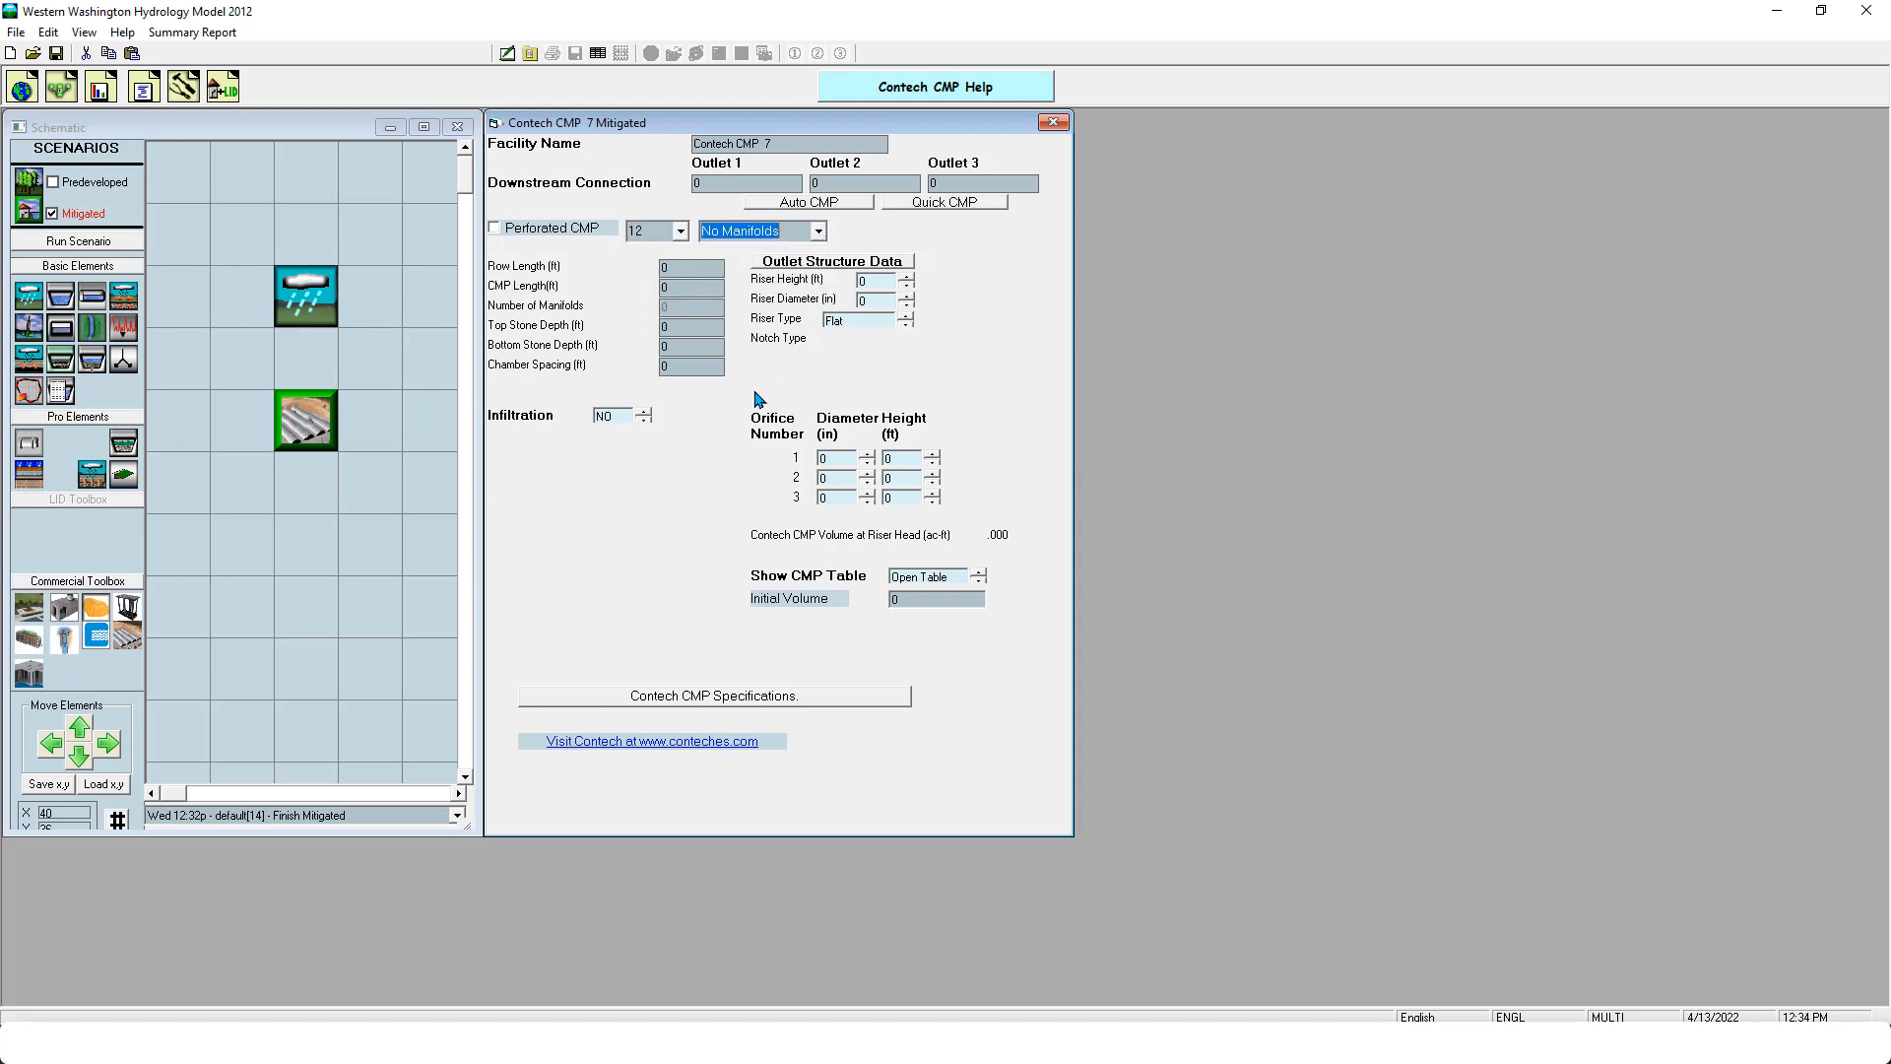
pyautogui.click(936, 203)
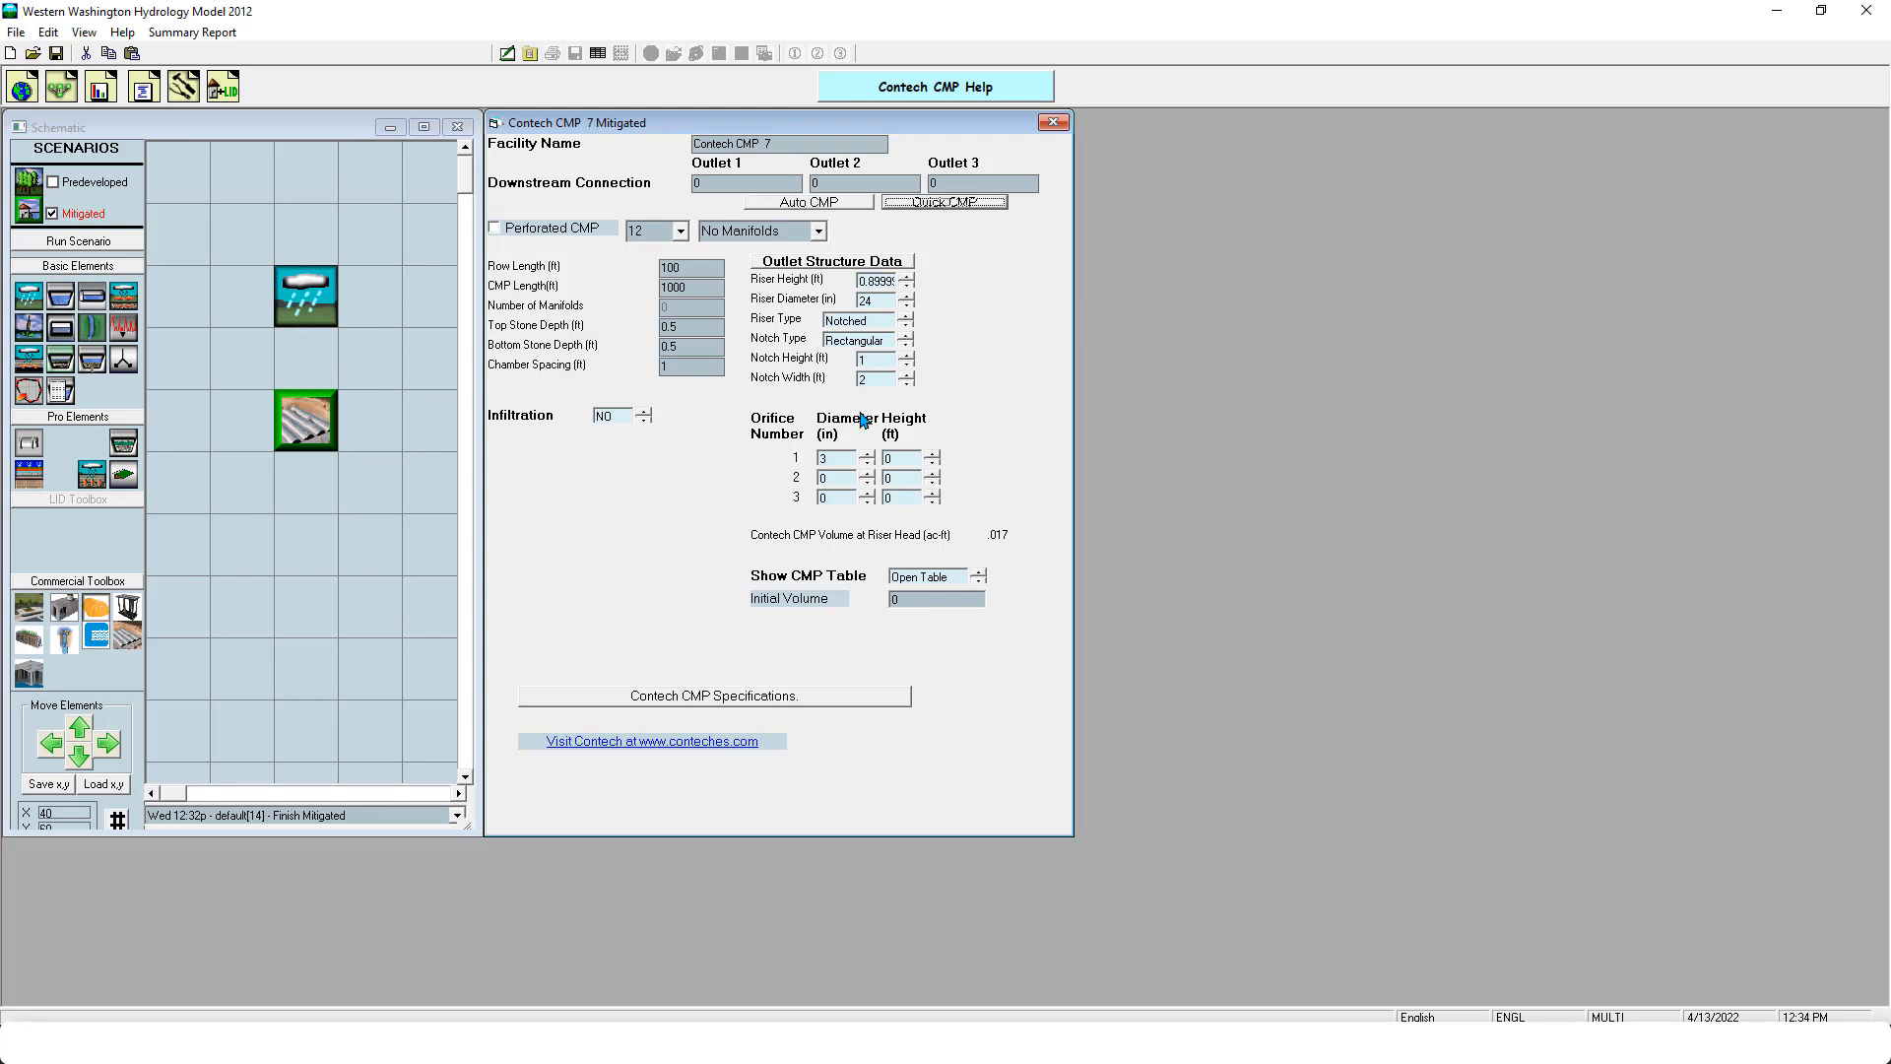
# - Delete the Contech CMP element from the Mitigated schematic
pyautogui.rightClick(302, 437)
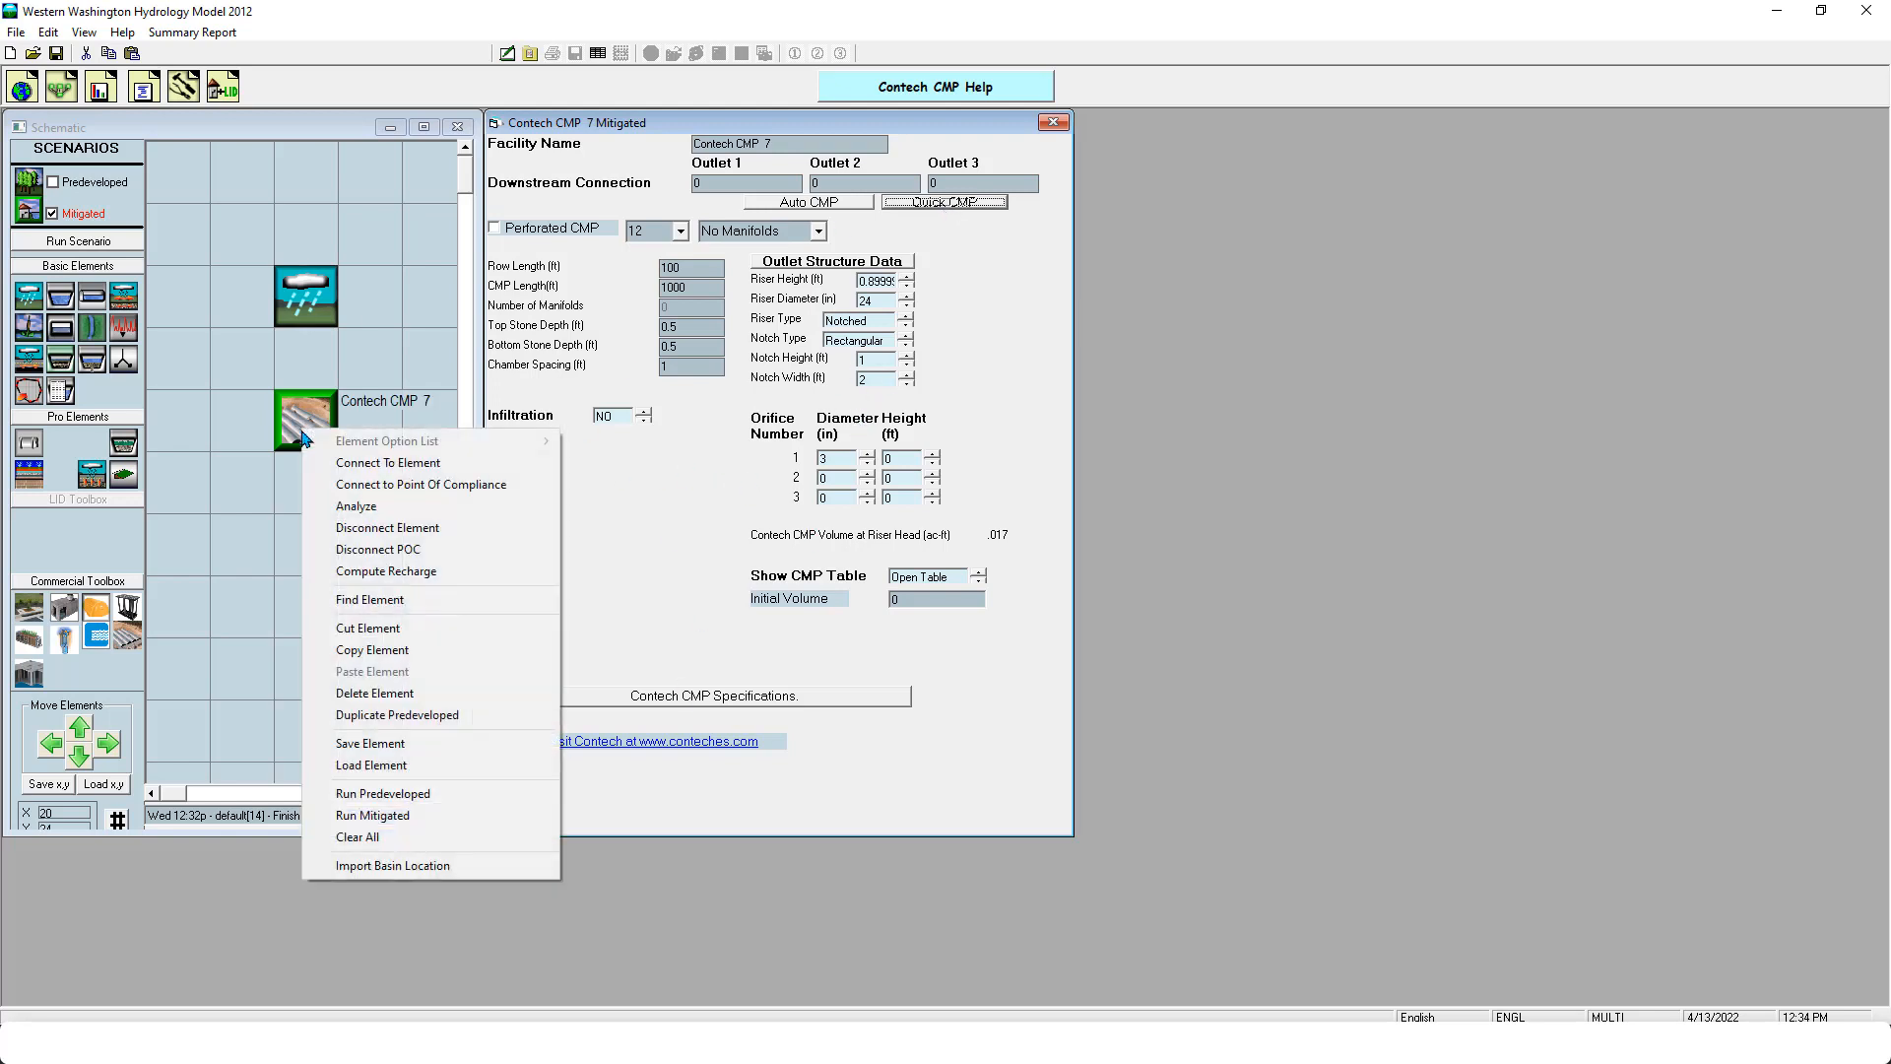
pyautogui.click(463, 693)
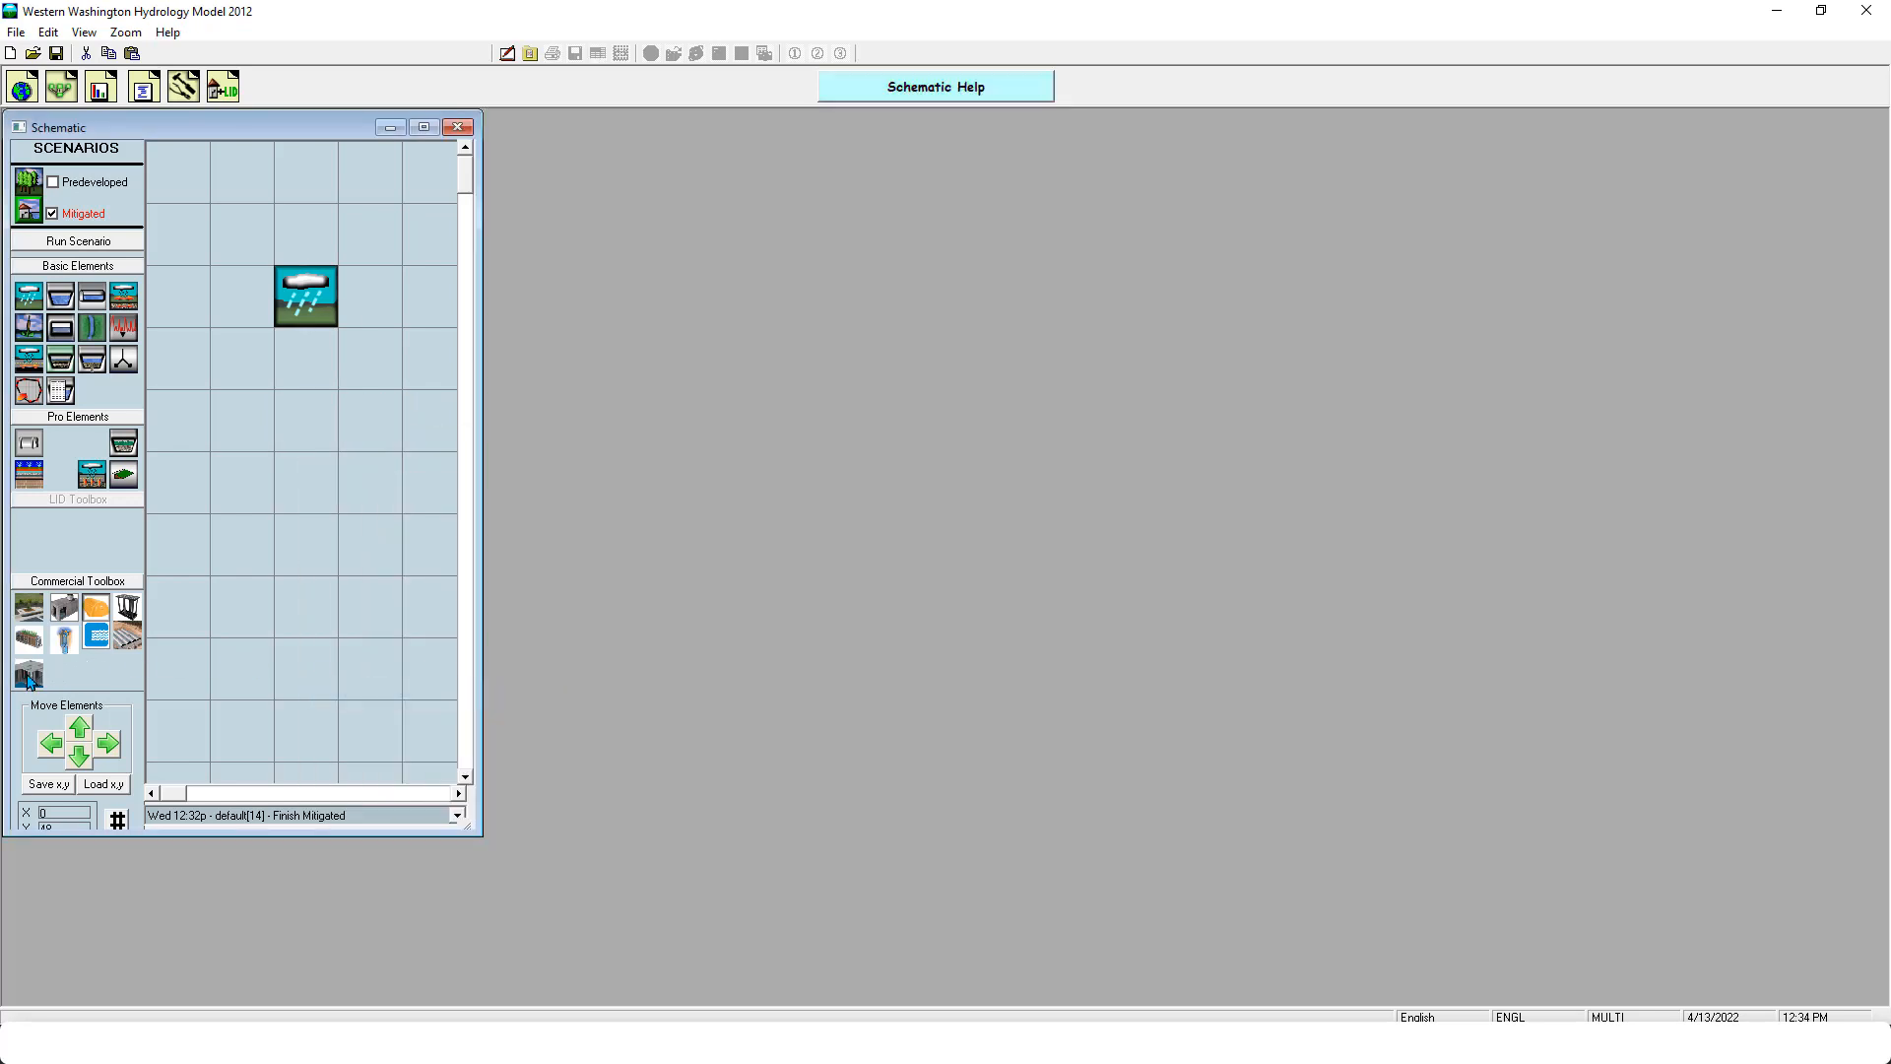
# - Place an Urban Pond element in the cell two below the basin and connect the basin's surface flow and interflow to it
pyautogui.moveTo(29, 679); pyautogui.dragTo(297, 429)
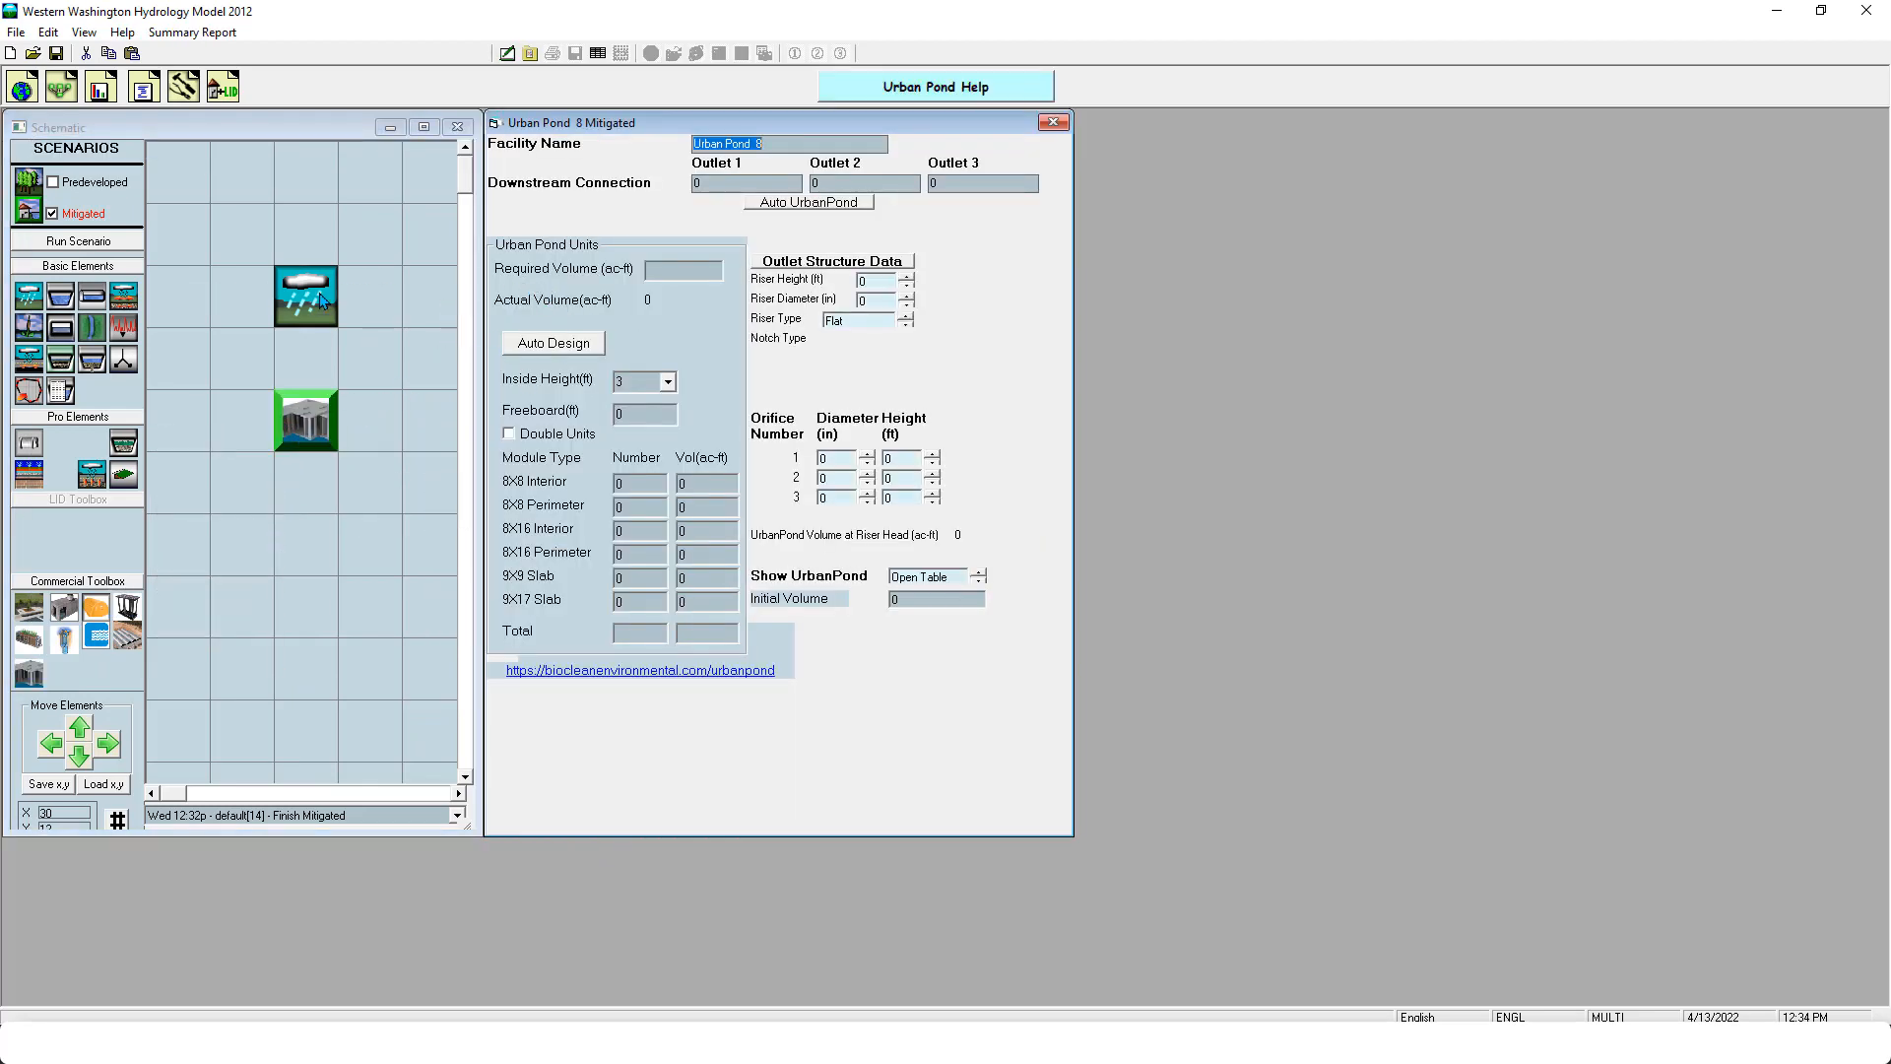
pyautogui.rightClick(320, 301)
pyautogui.click(419, 326)
pyautogui.click(304, 422)
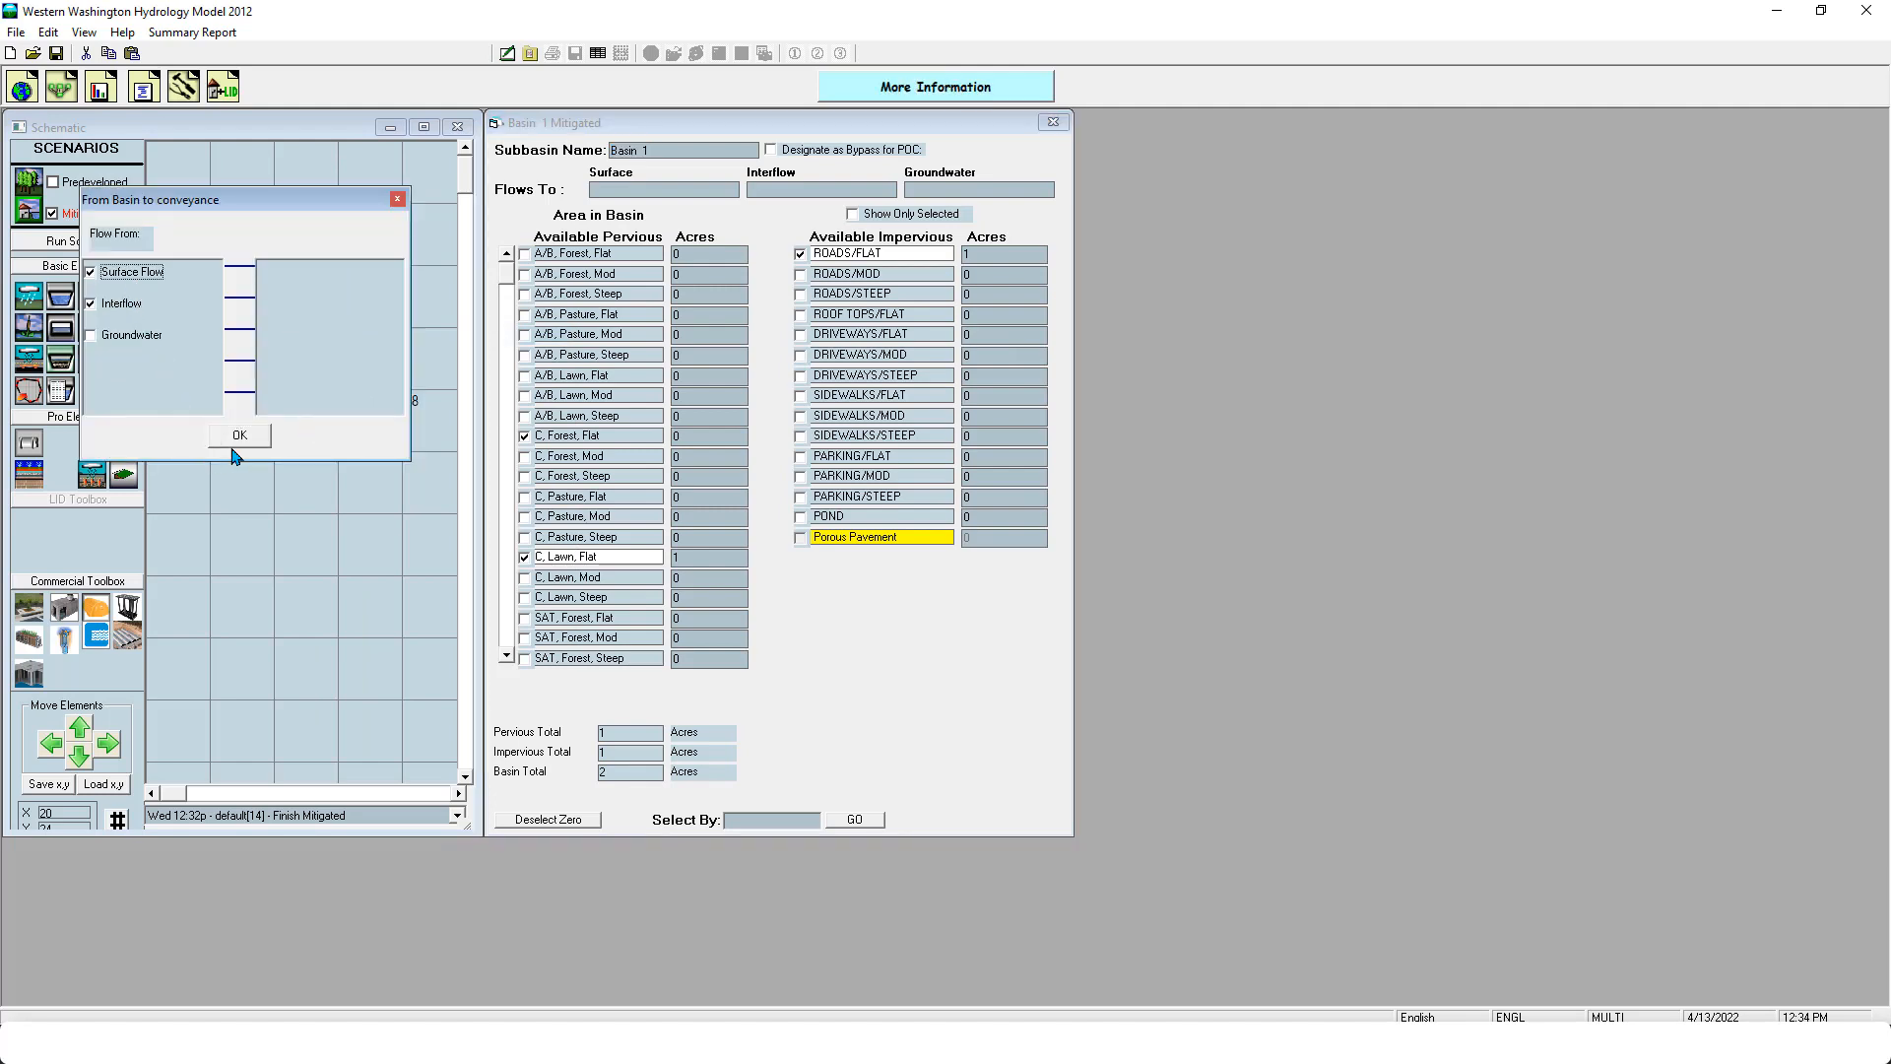
pyautogui.click(239, 435)
pyautogui.click(306, 422)
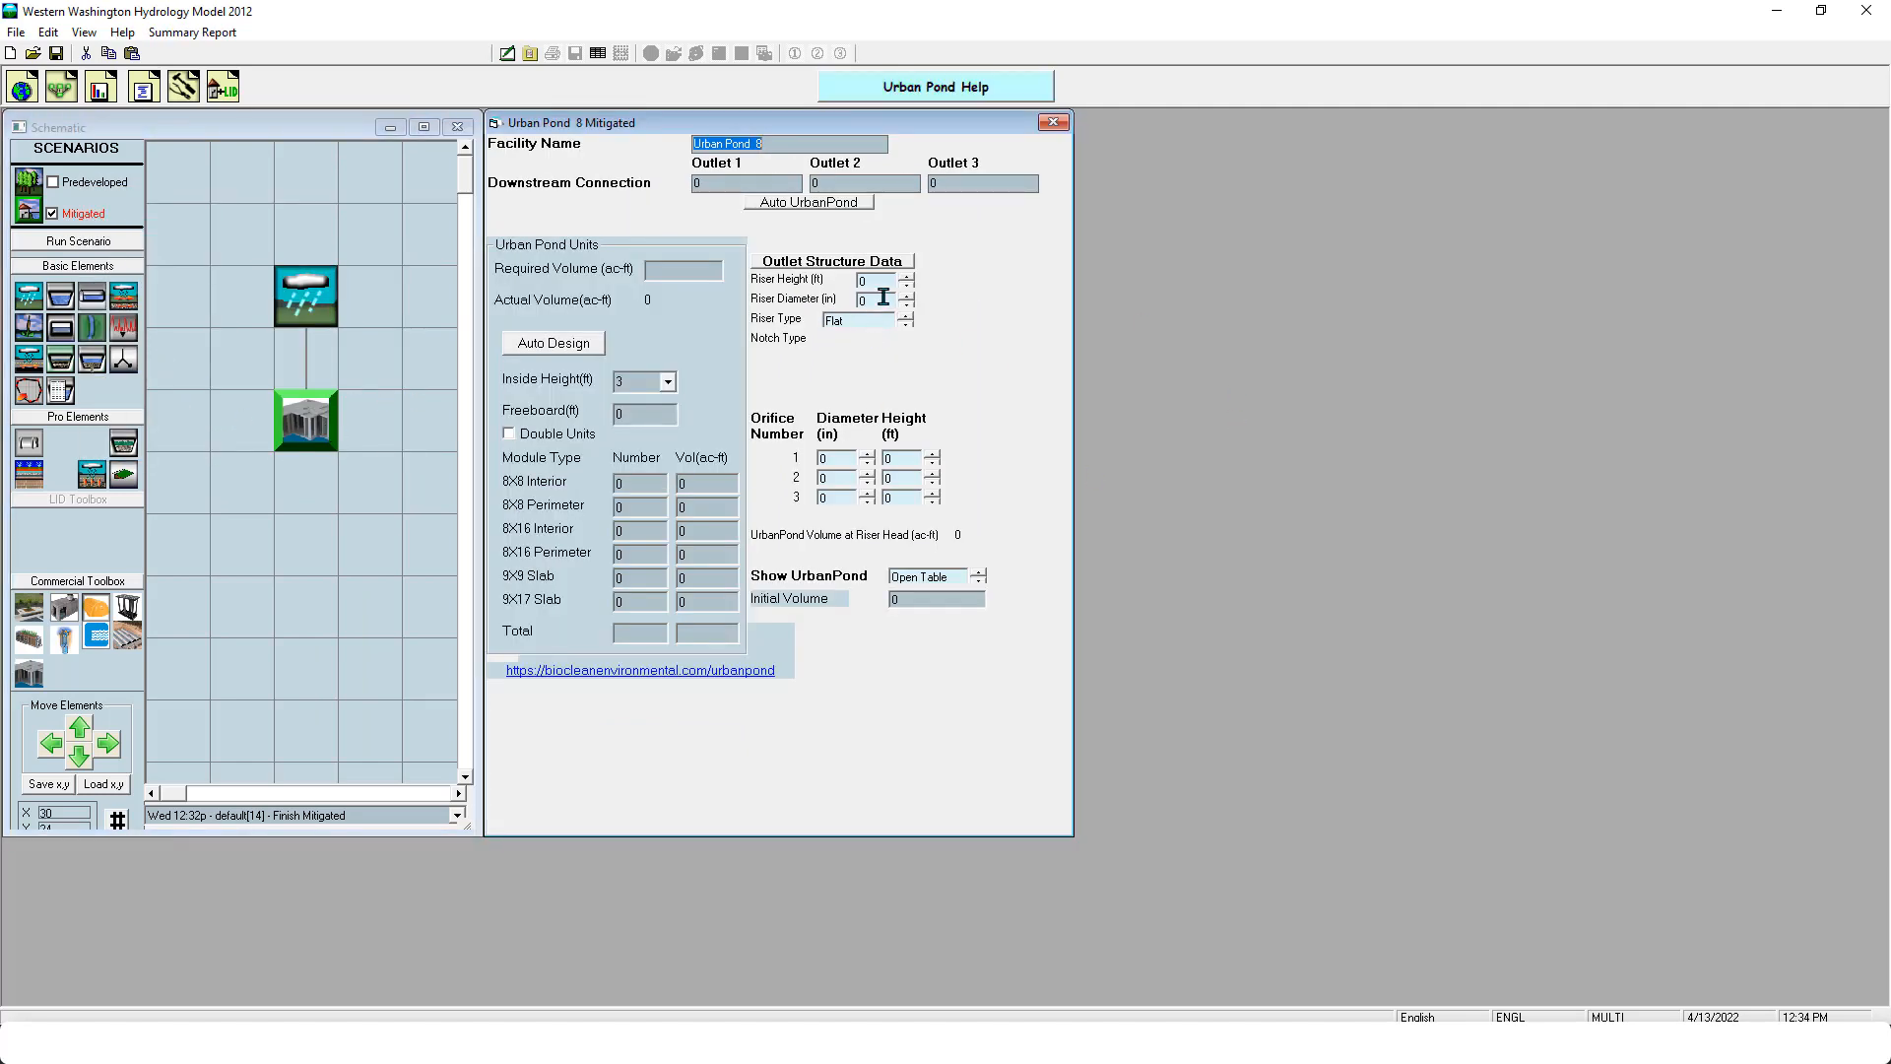
# - View the available inside height options for the Urban Pond units
pyautogui.click(466, 281)
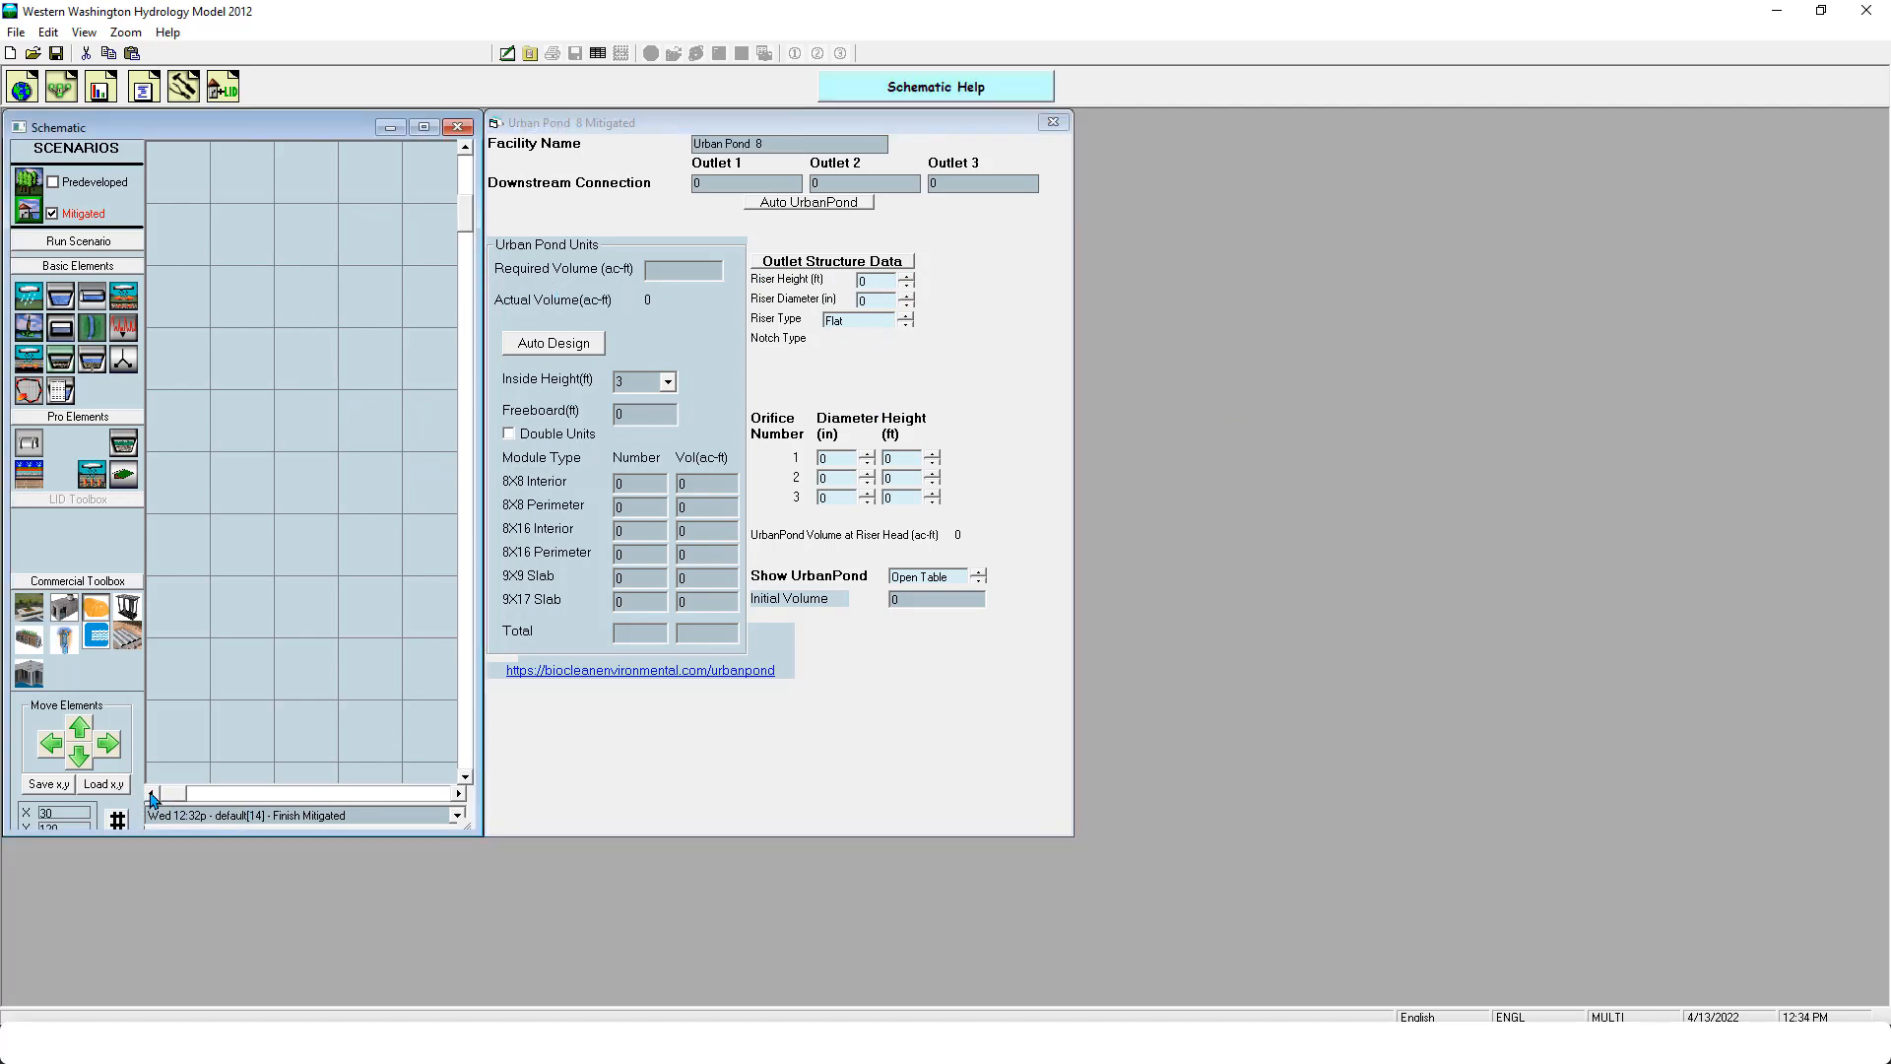
pyautogui.click(467, 148)
pyautogui.click(467, 149)
pyautogui.click(467, 149)
pyautogui.click(467, 149)
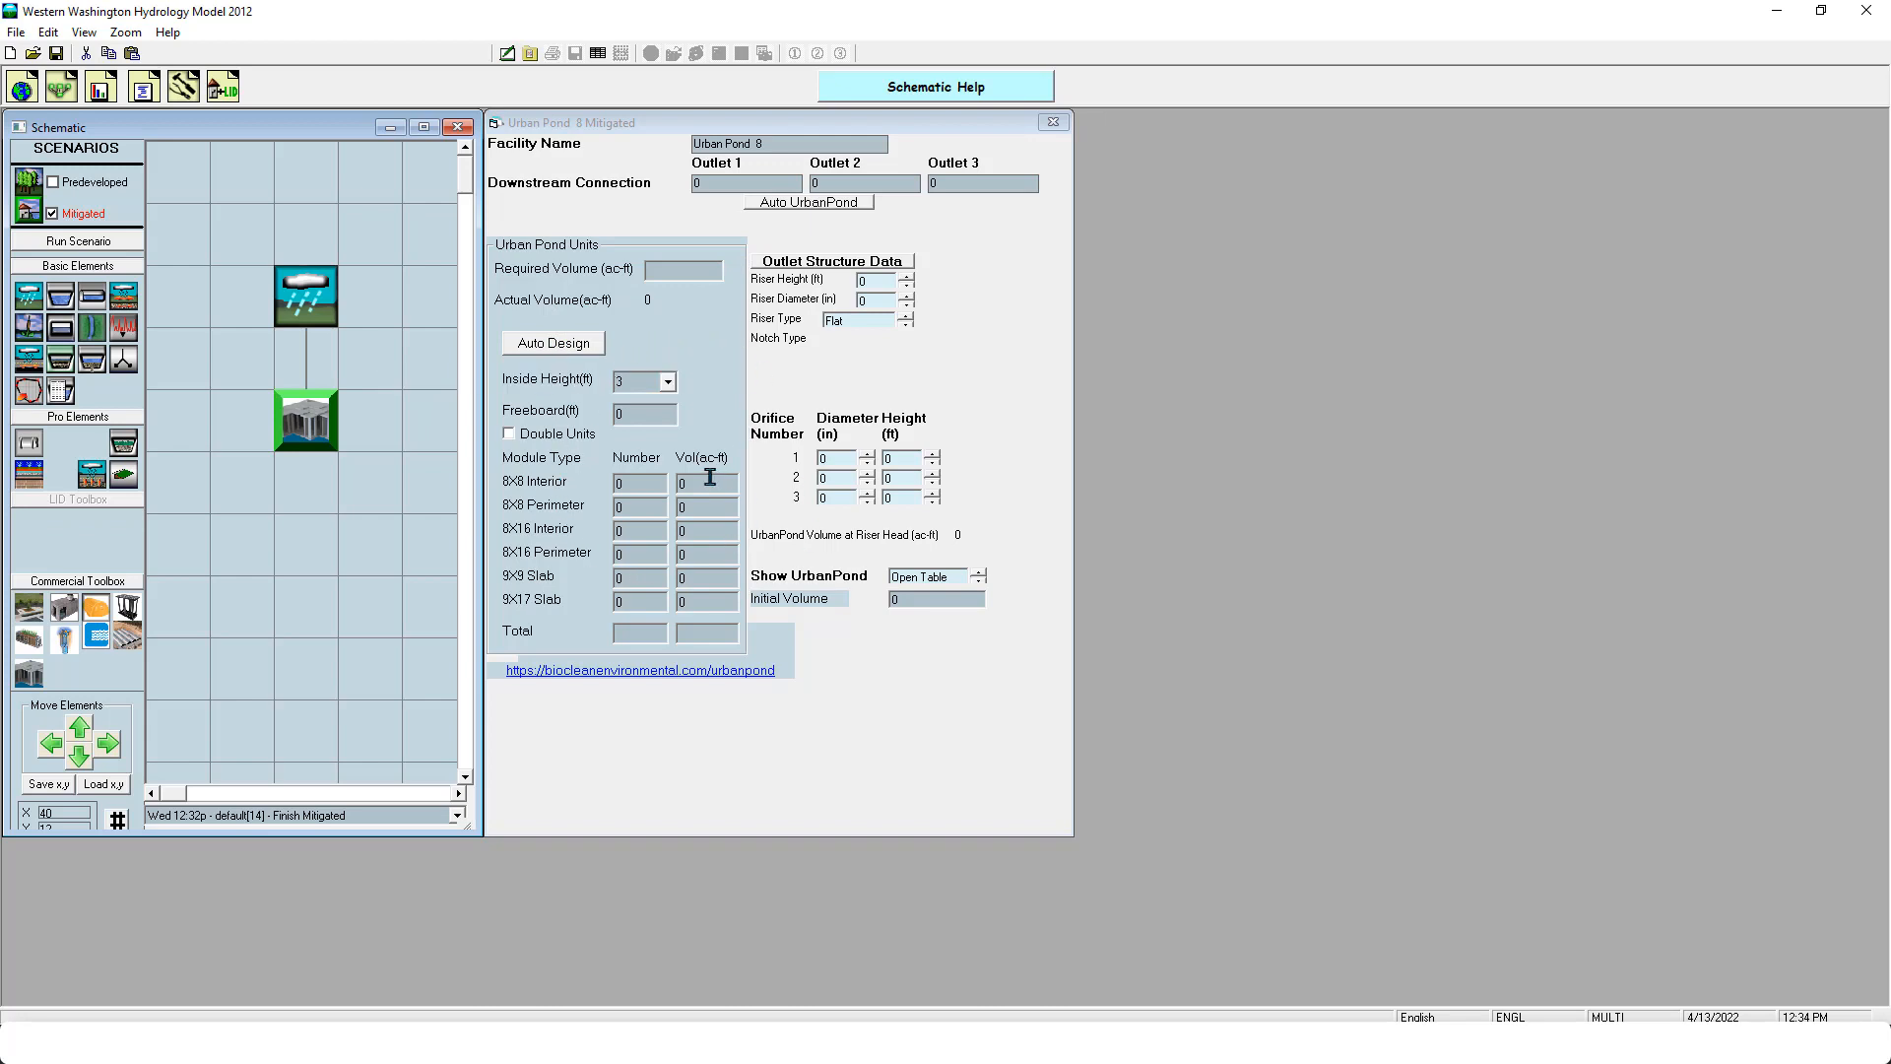
pyautogui.click(668, 381)
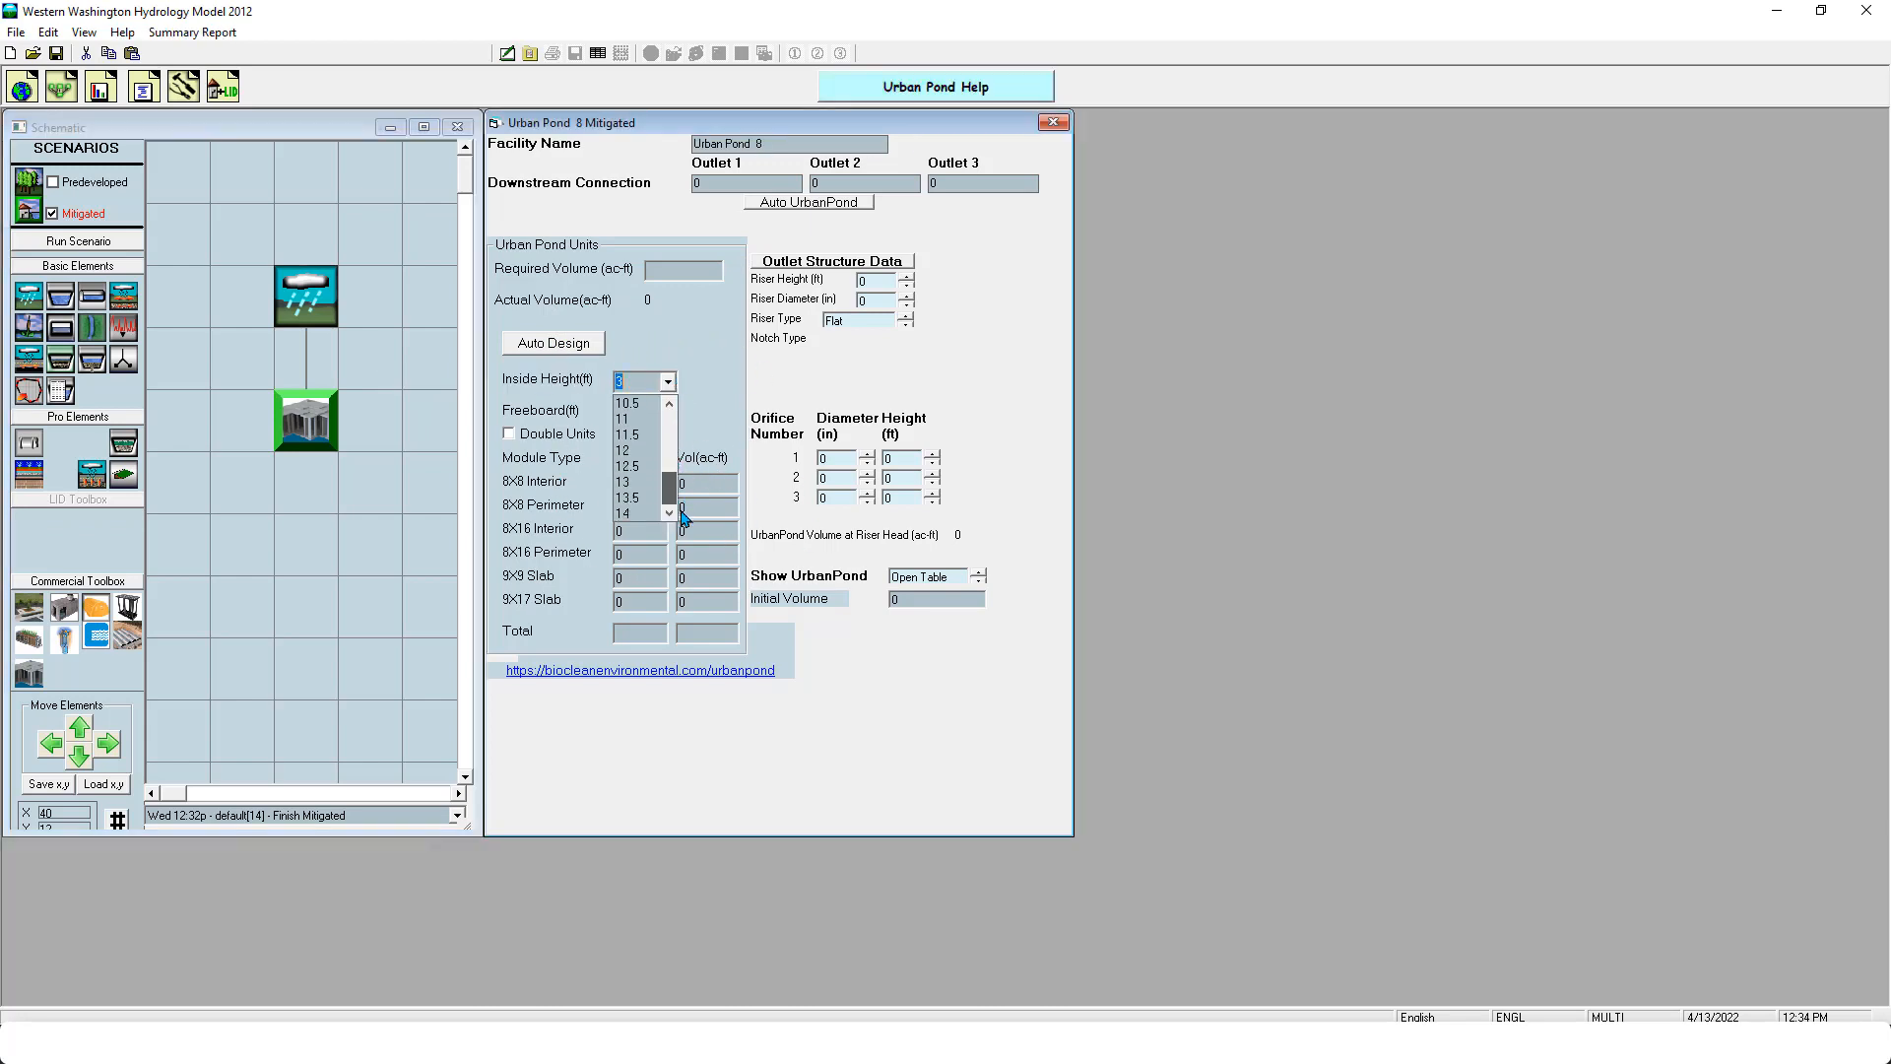
pyautogui.click(722, 341)
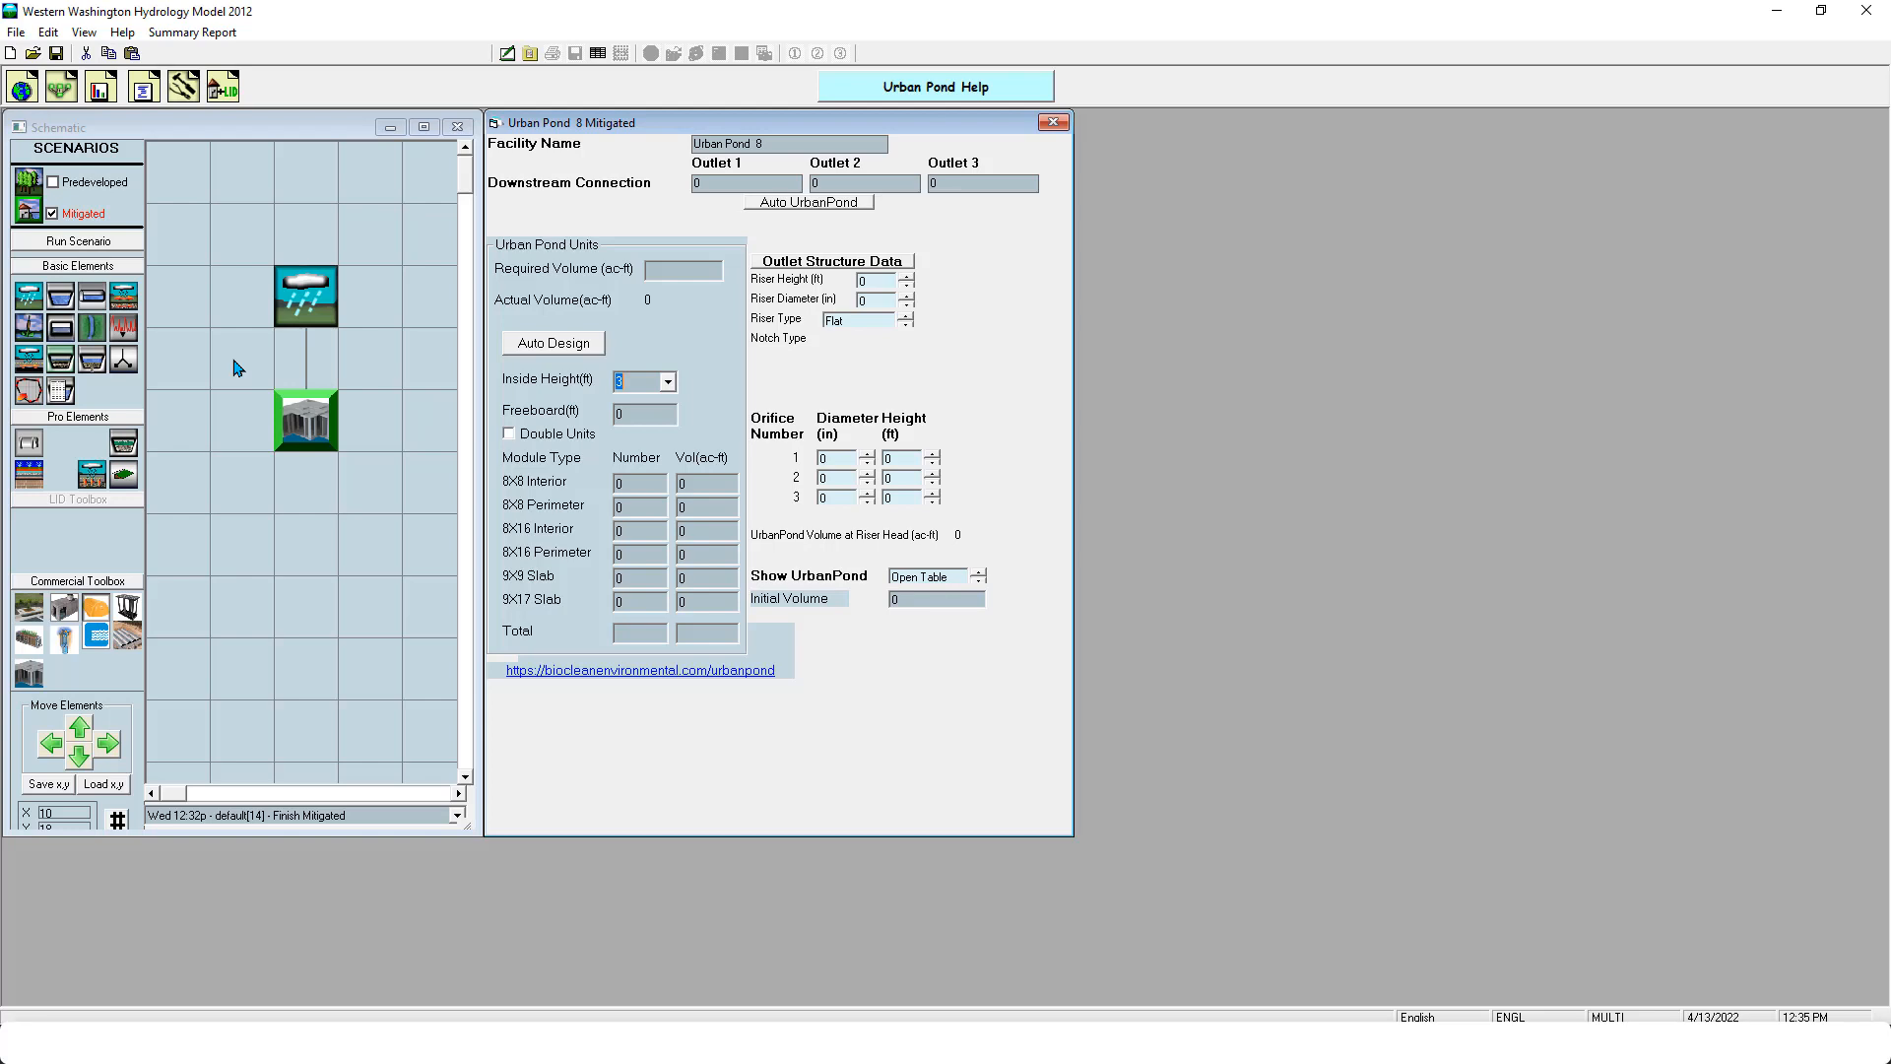
# - Delete the Urban Pond element from the Mitigated schematic
pyautogui.rightClick(307, 416)
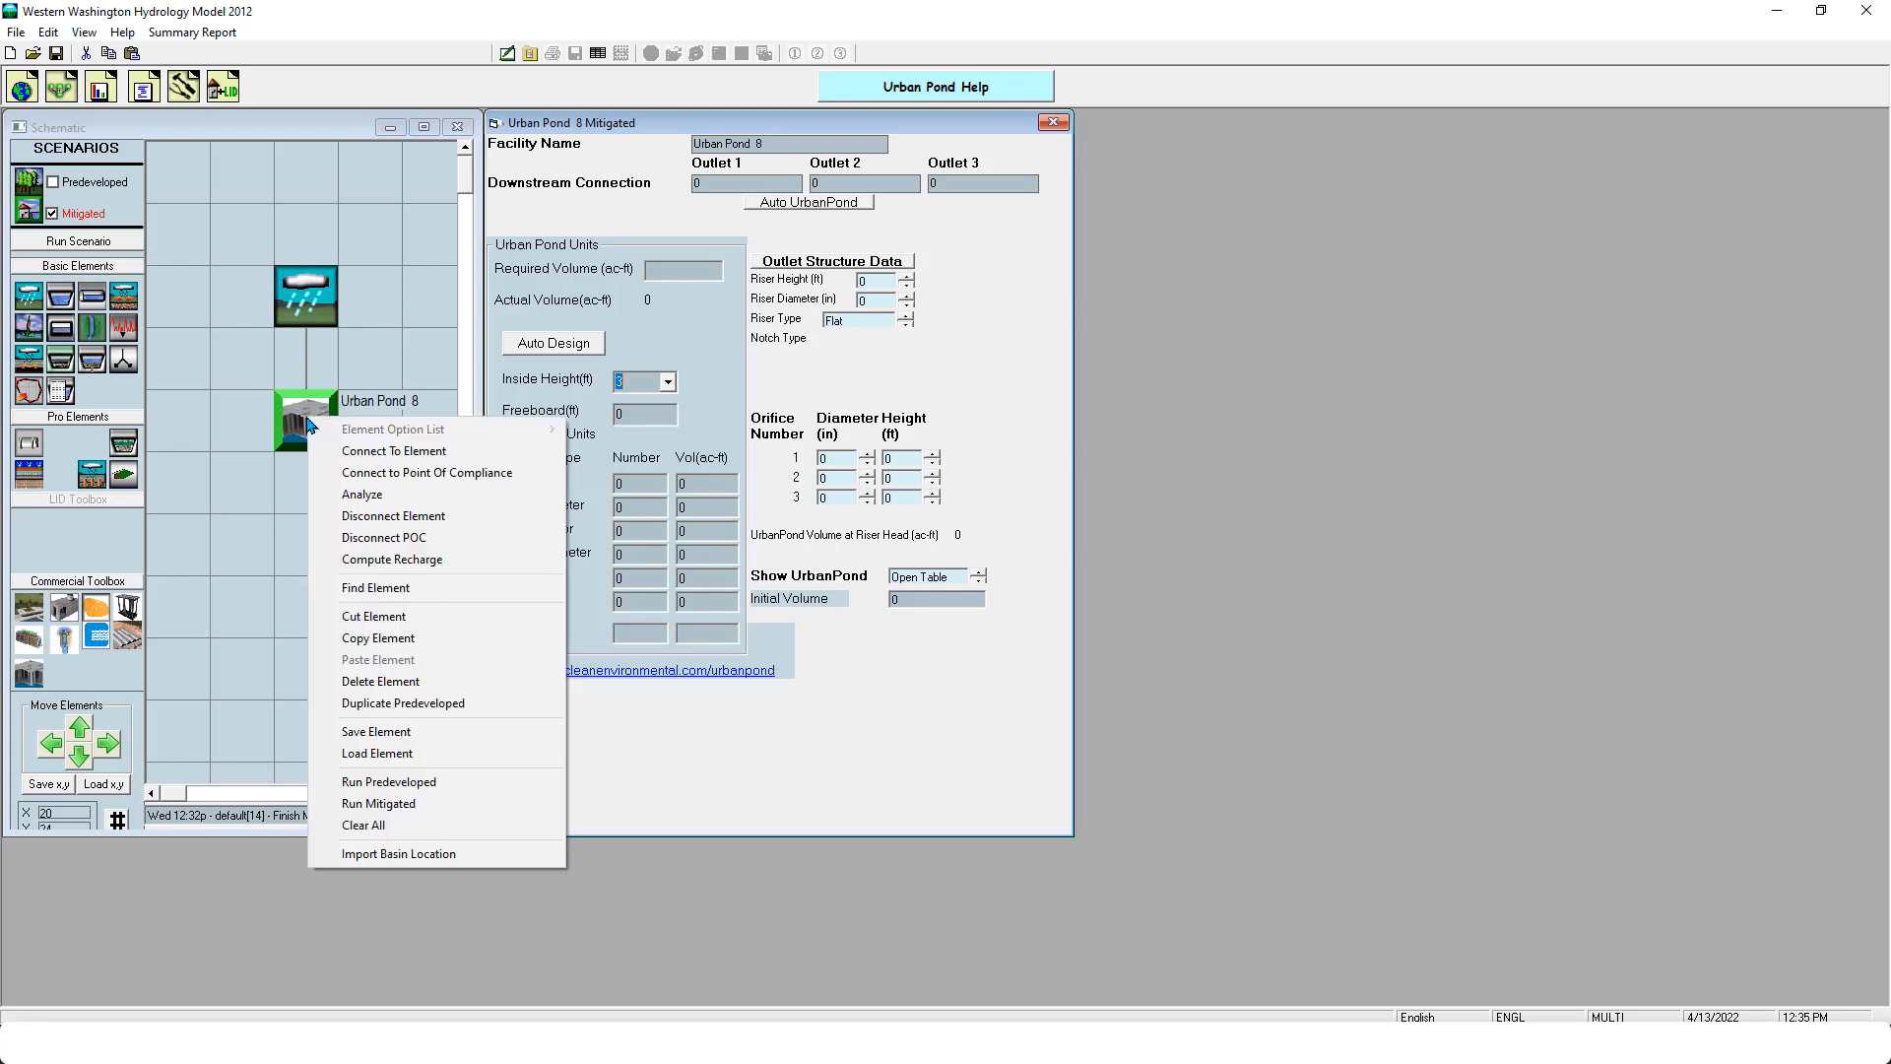
pyautogui.click(429, 682)
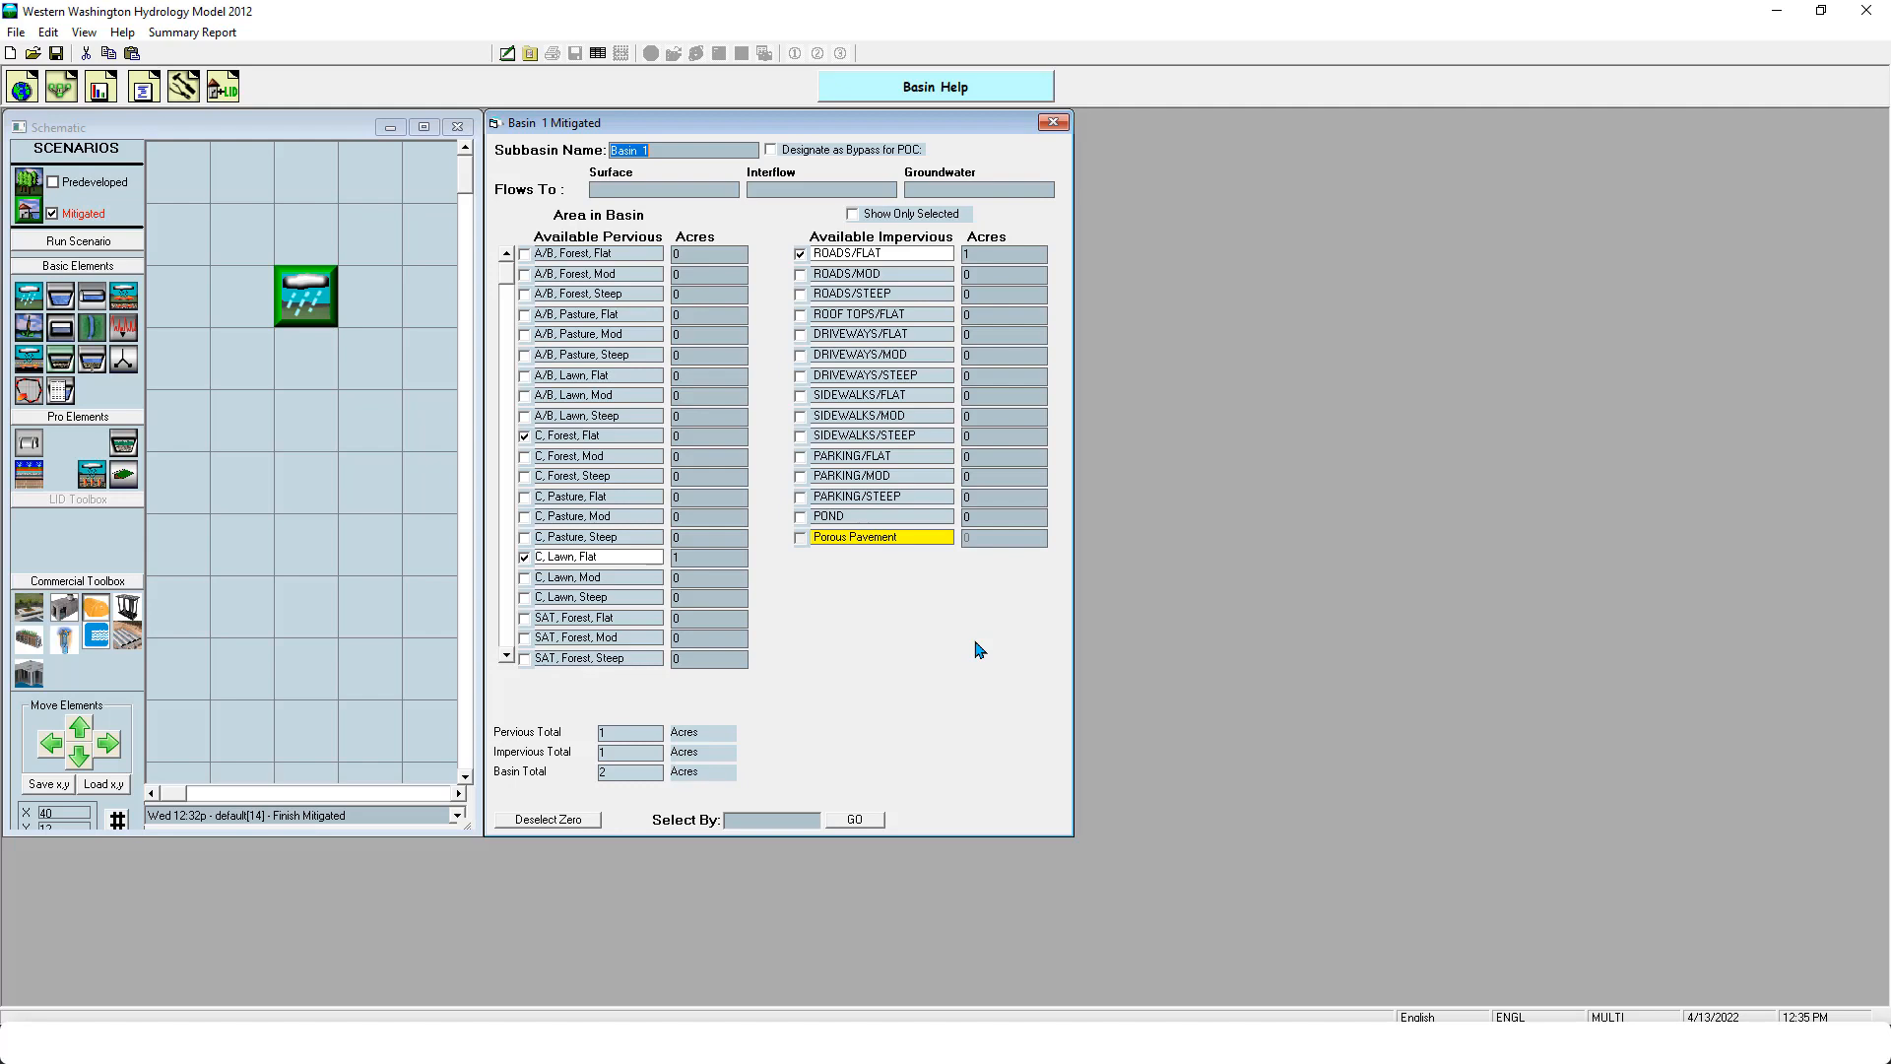
# - Switch to the Microsoft Teams meeting window showing the workshop participants
pyautogui.click(1019, 1042)
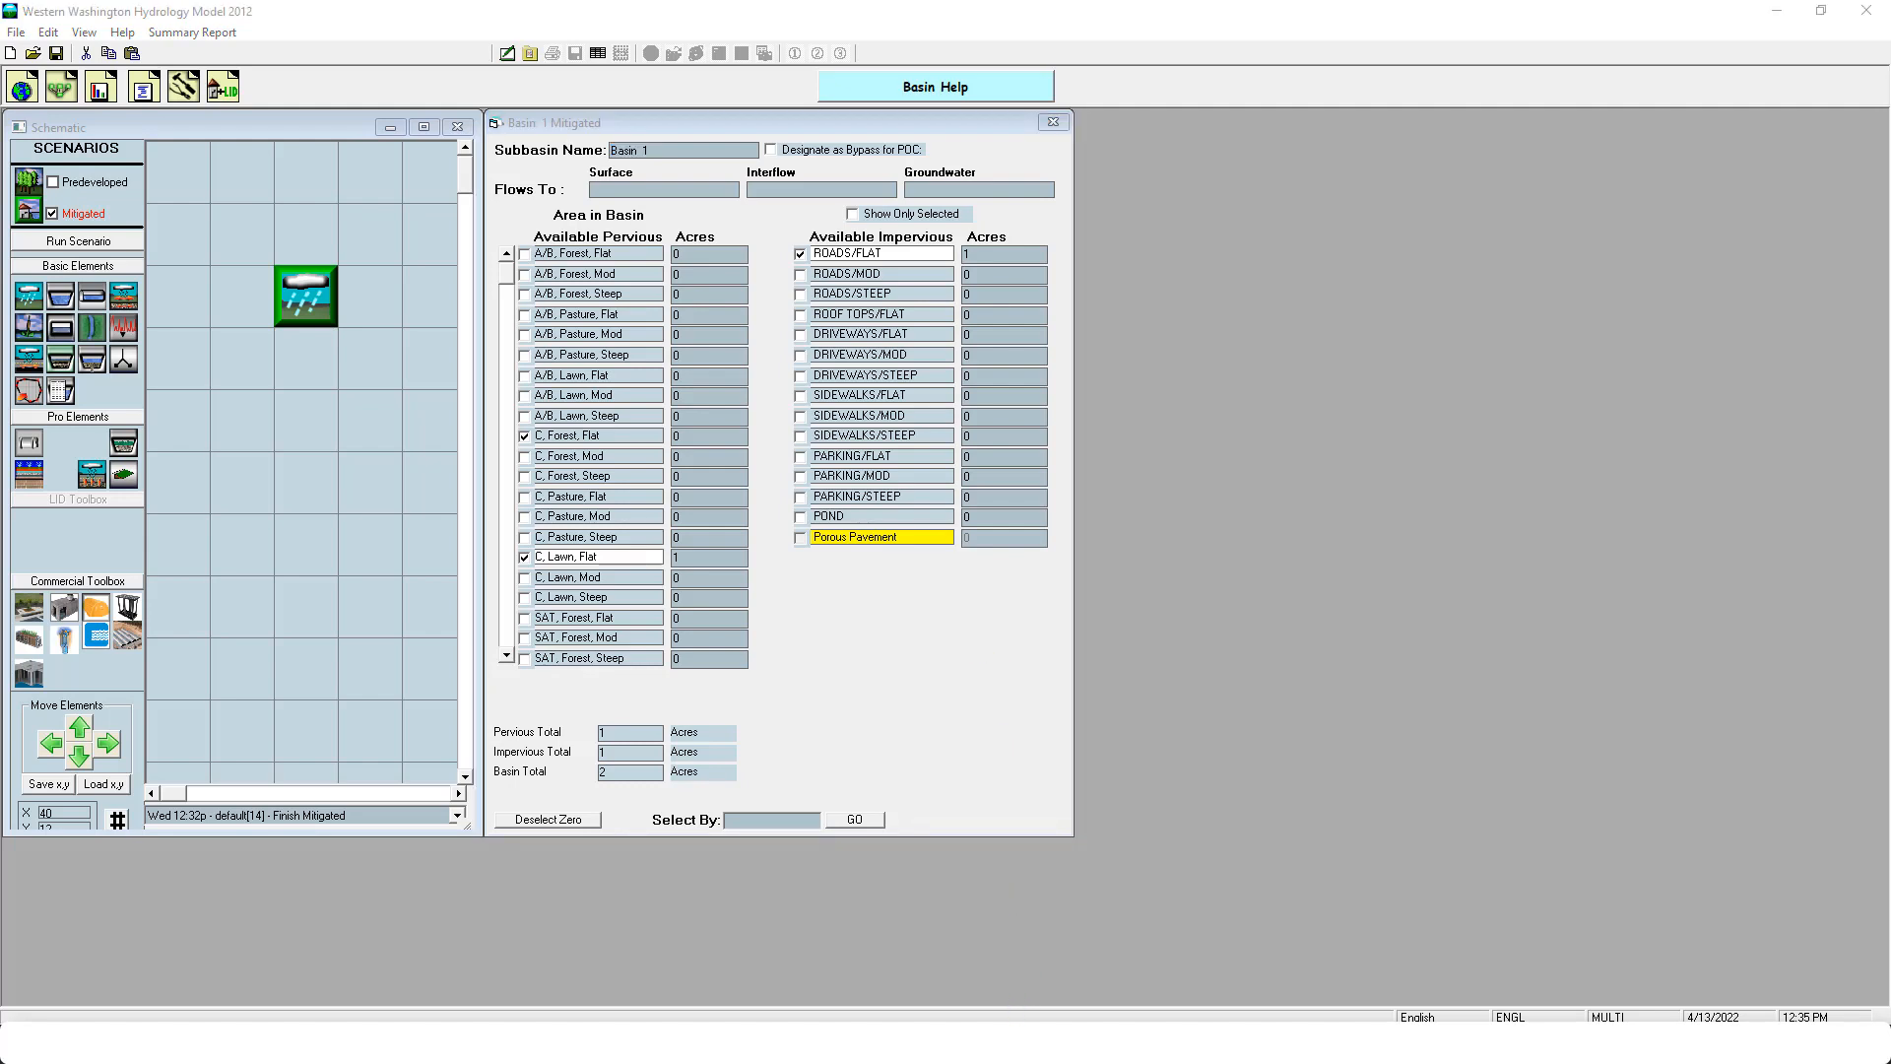
pyautogui.click(1750, 912)
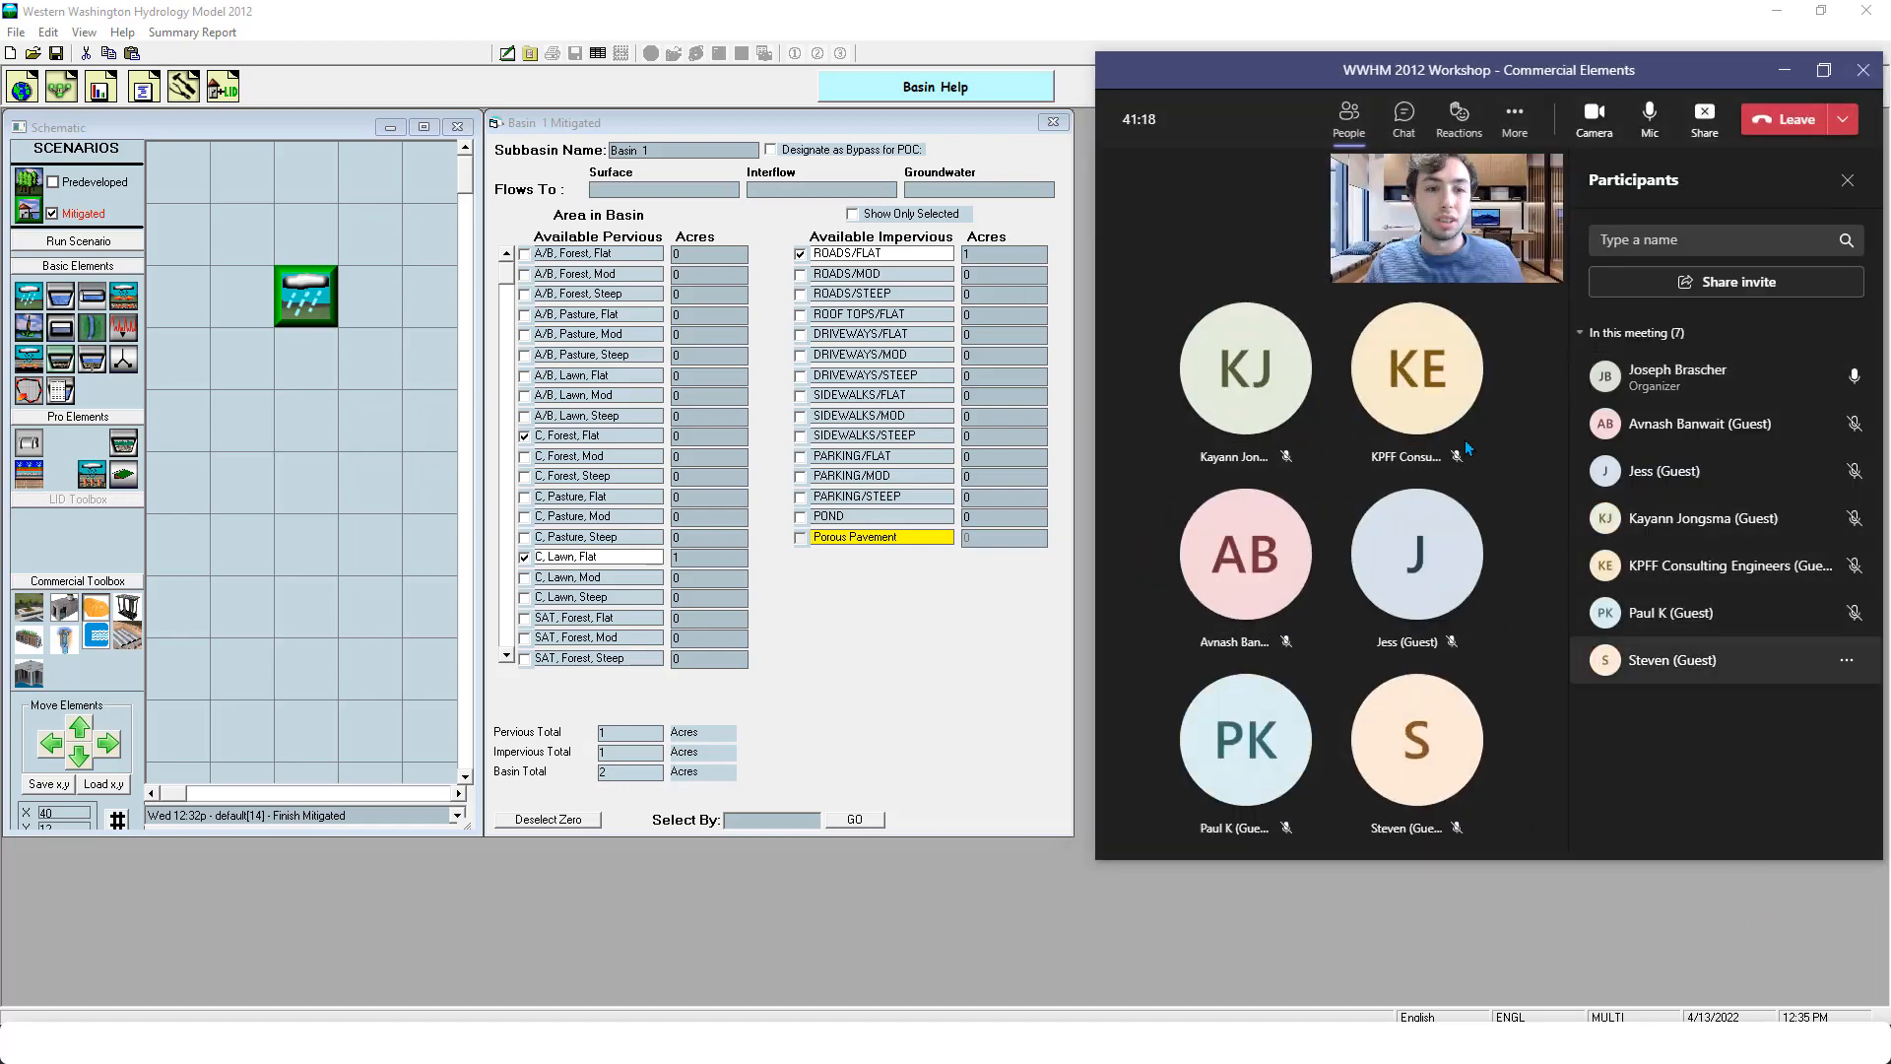